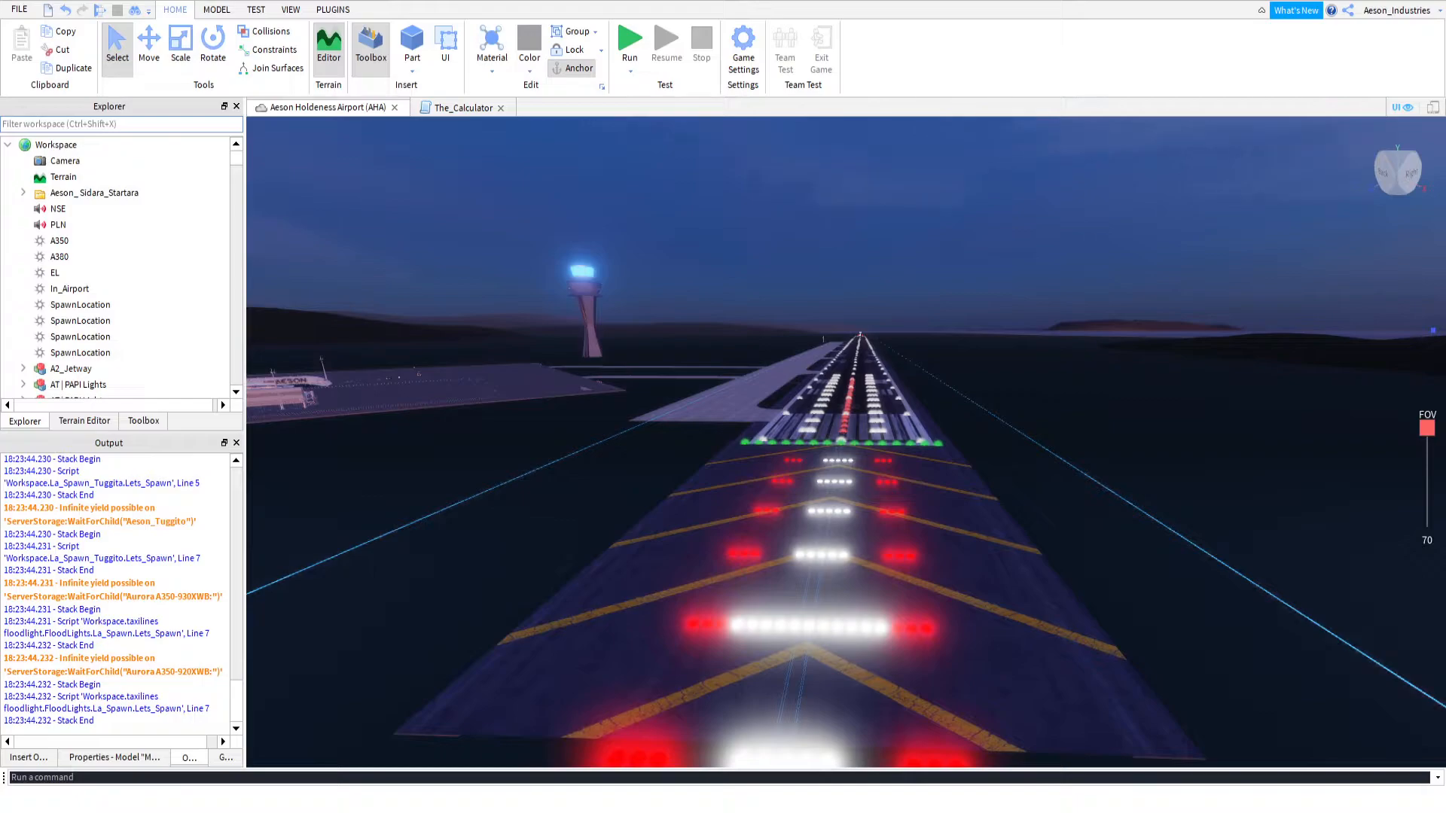
# Look over the airport runway and its lights from the approach end along its length
pyautogui.press('w')
pyautogui.moveTo(685, 278); pyautogui.dragTo(684, 278, button='right')
pyautogui.press('w')
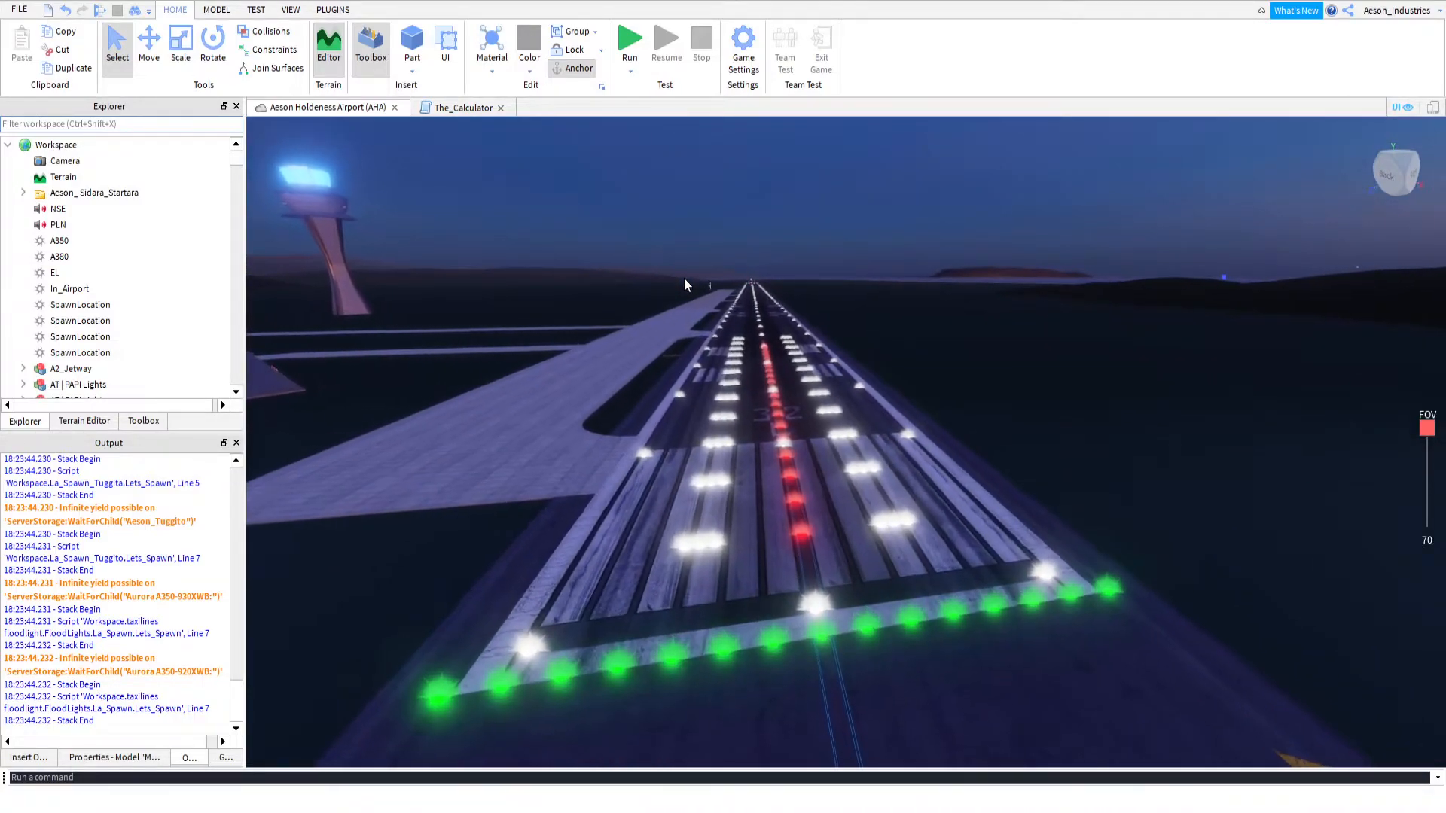
pyautogui.press('w')
pyautogui.moveTo(684, 278); pyautogui.dragTo(684, 278, button='right')
pyautogui.press('w')
pyautogui.press('w')
pyautogui.press('w')
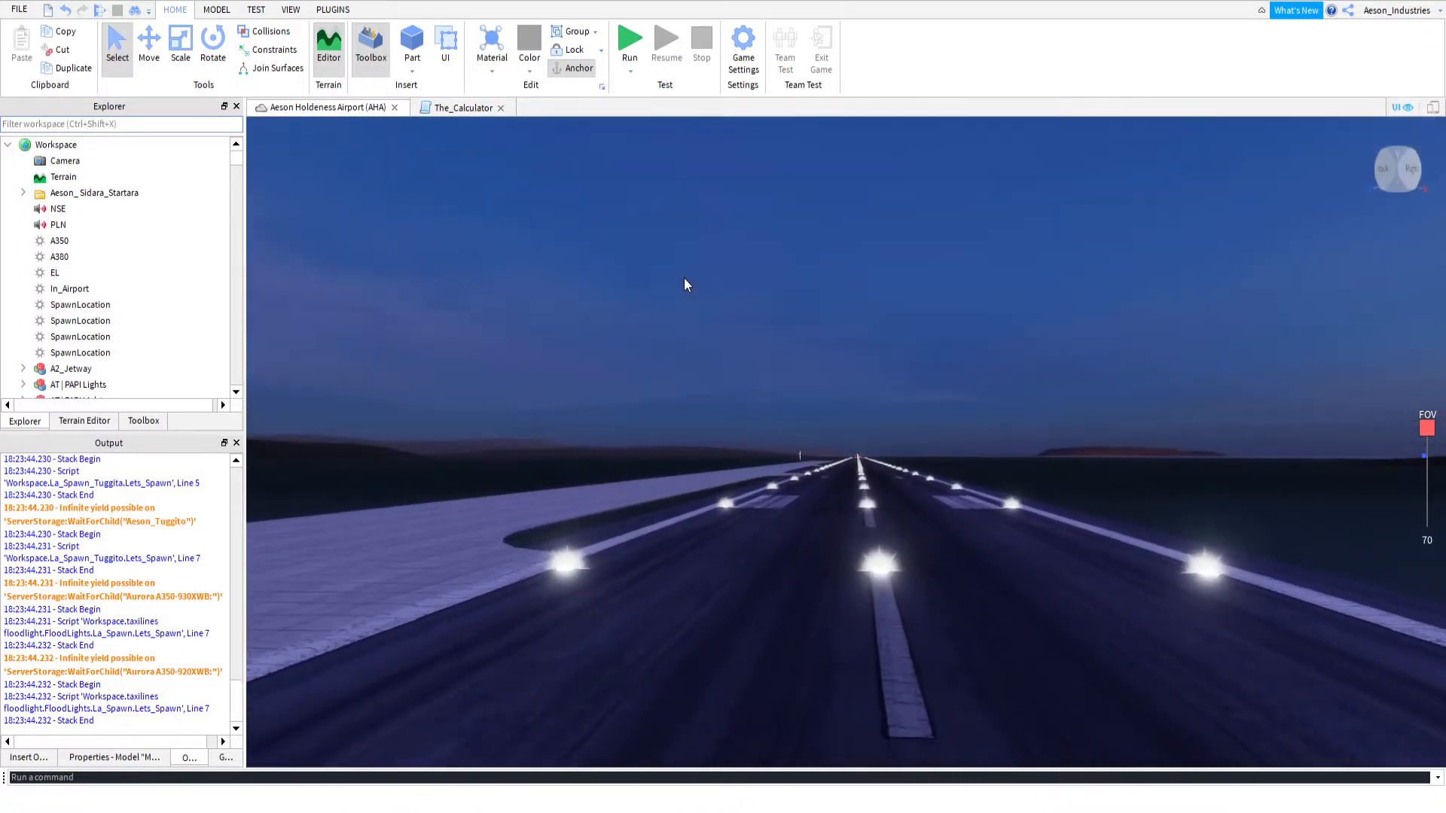
pyautogui.press('w')
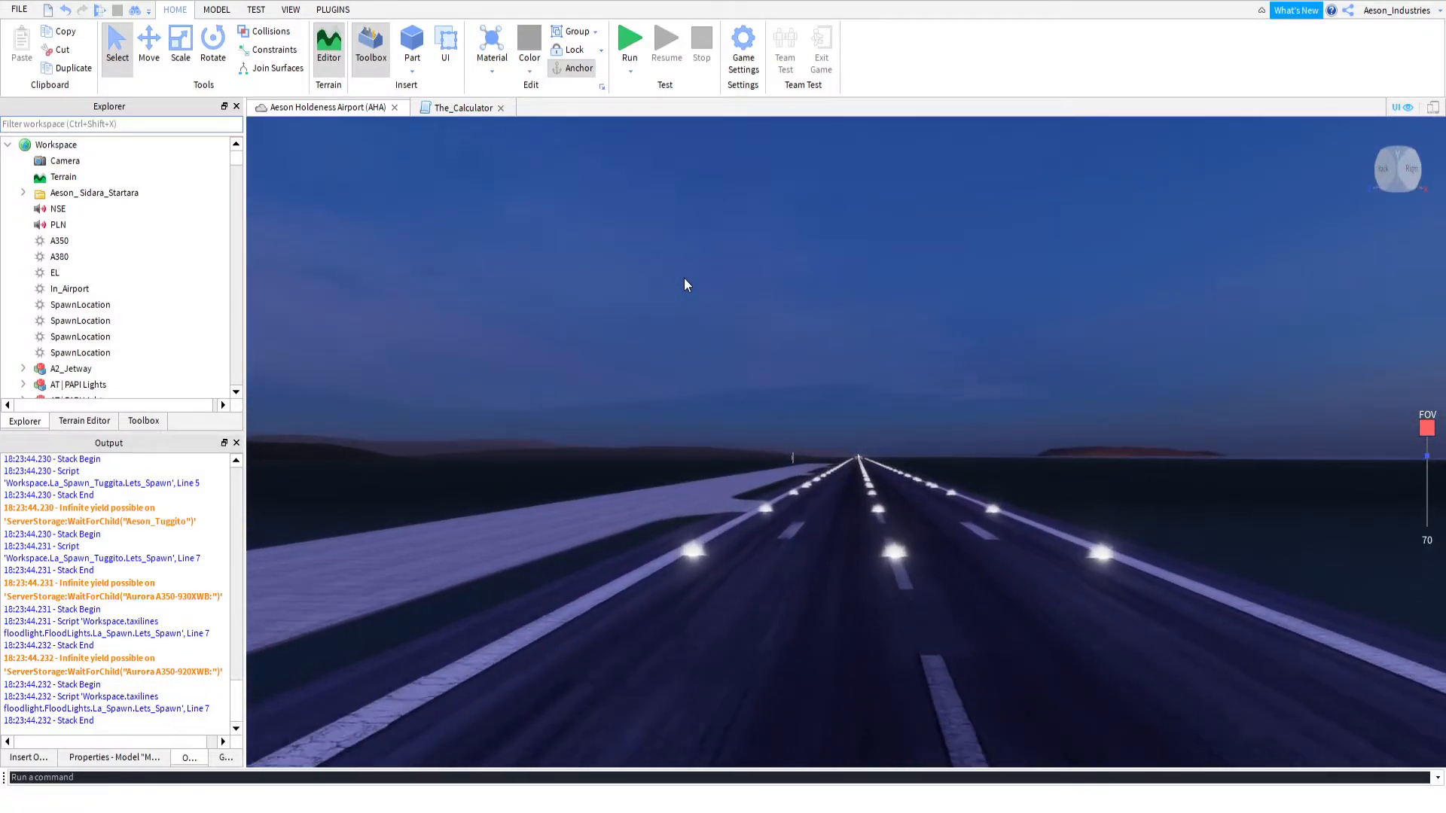
pyautogui.moveTo(684, 278); pyautogui.dragTo(684, 278, button='right')
pyautogui.press('w')
# Examine the structure of the Aeson_ Sidara_Startara folder, including the Airports and Data folders inside Ils_Runways
pyautogui.click(101, 194)
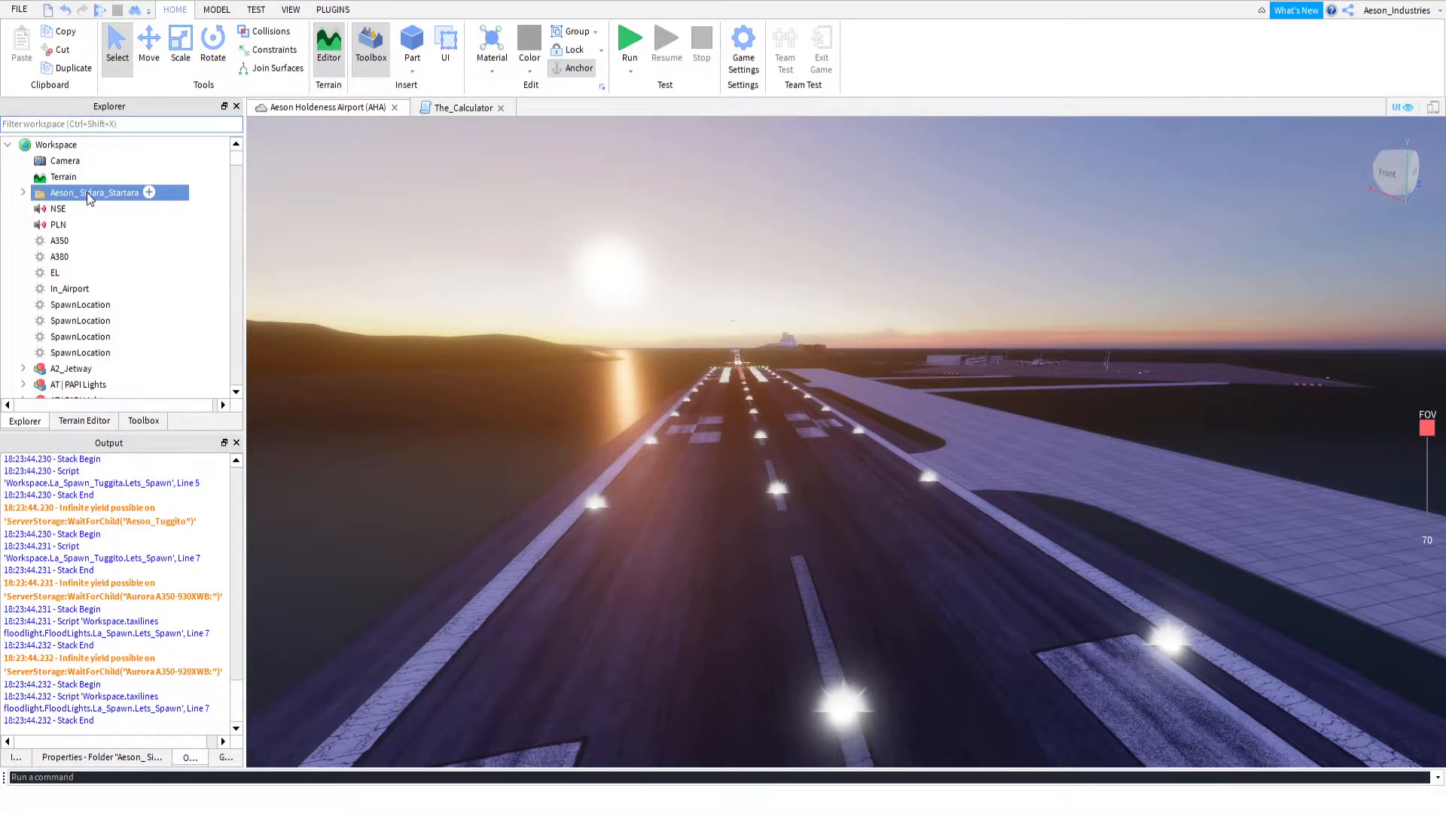
pyautogui.click(25, 193)
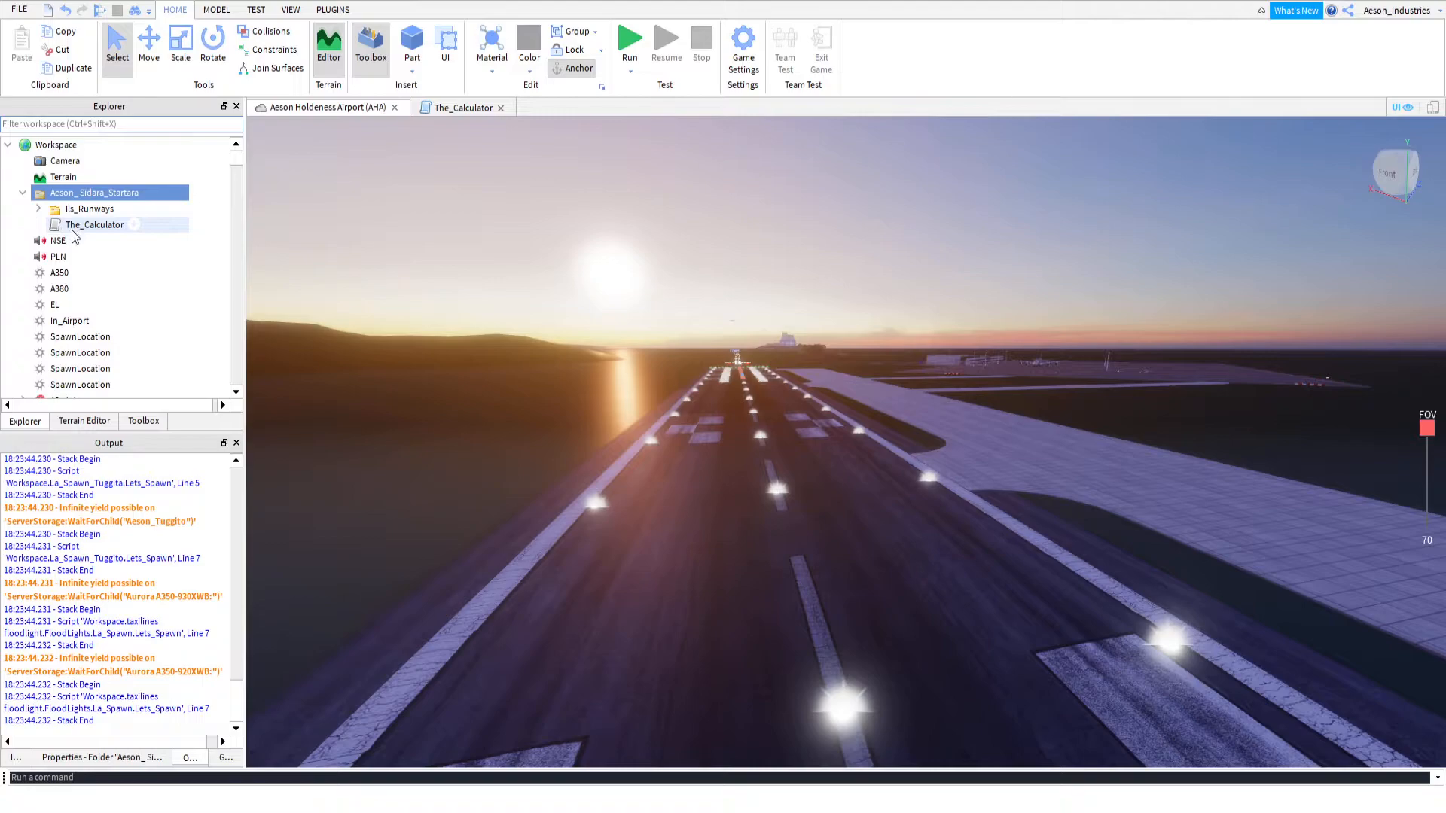
pyautogui.click(38, 209)
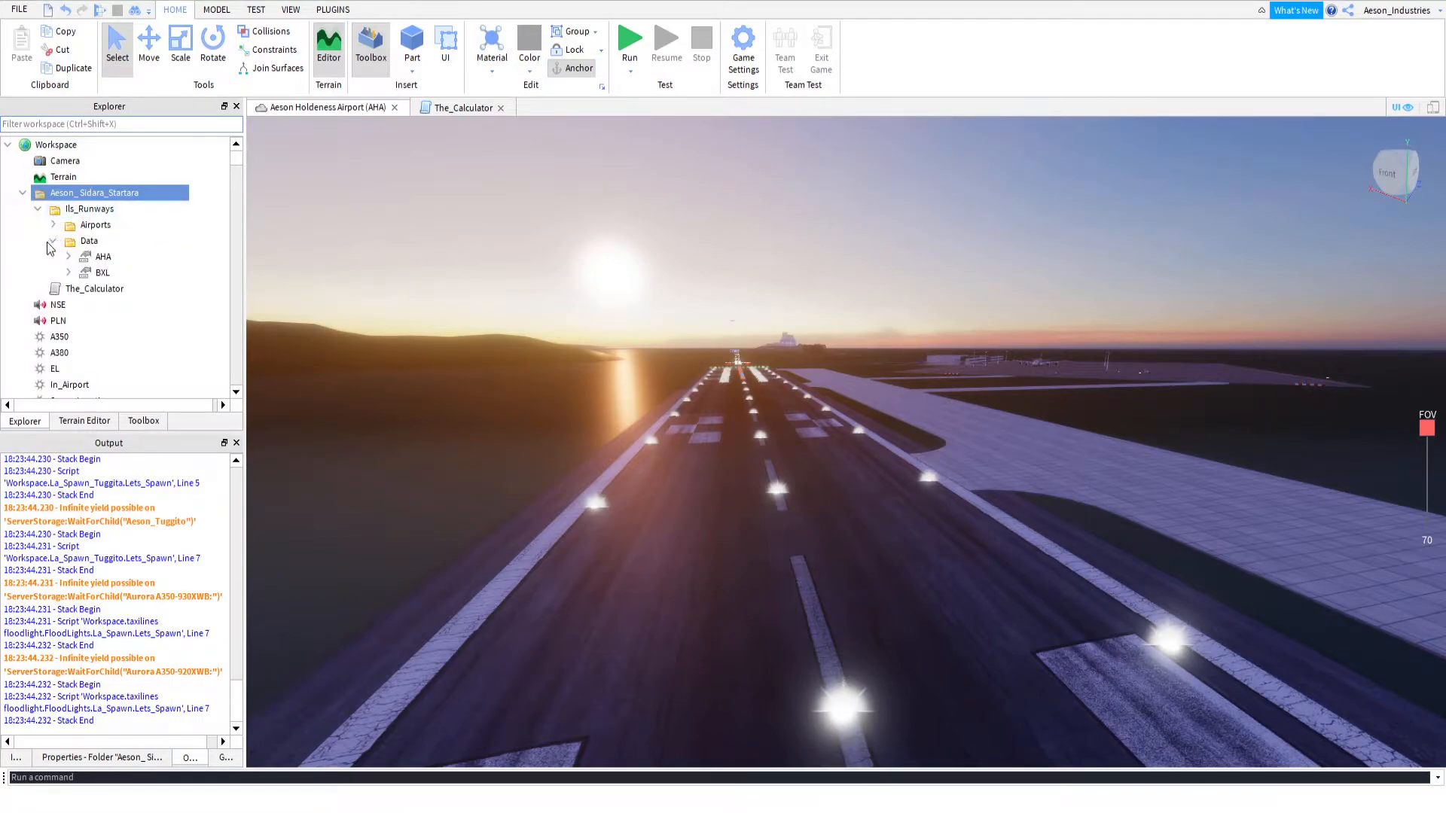
pyautogui.click(52, 241)
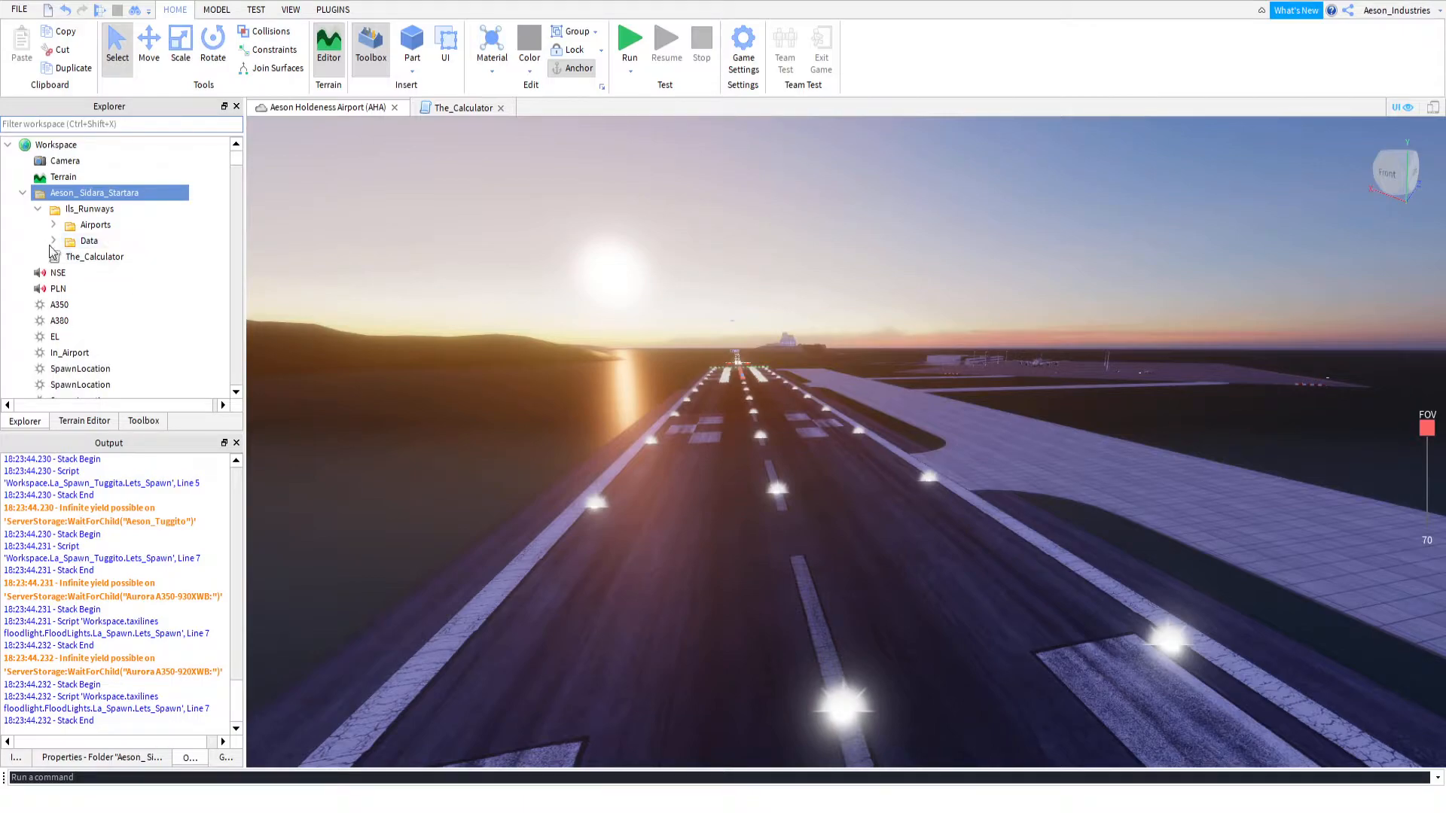
pyautogui.click(52, 241)
pyautogui.click(53, 241)
pyautogui.click(53, 225)
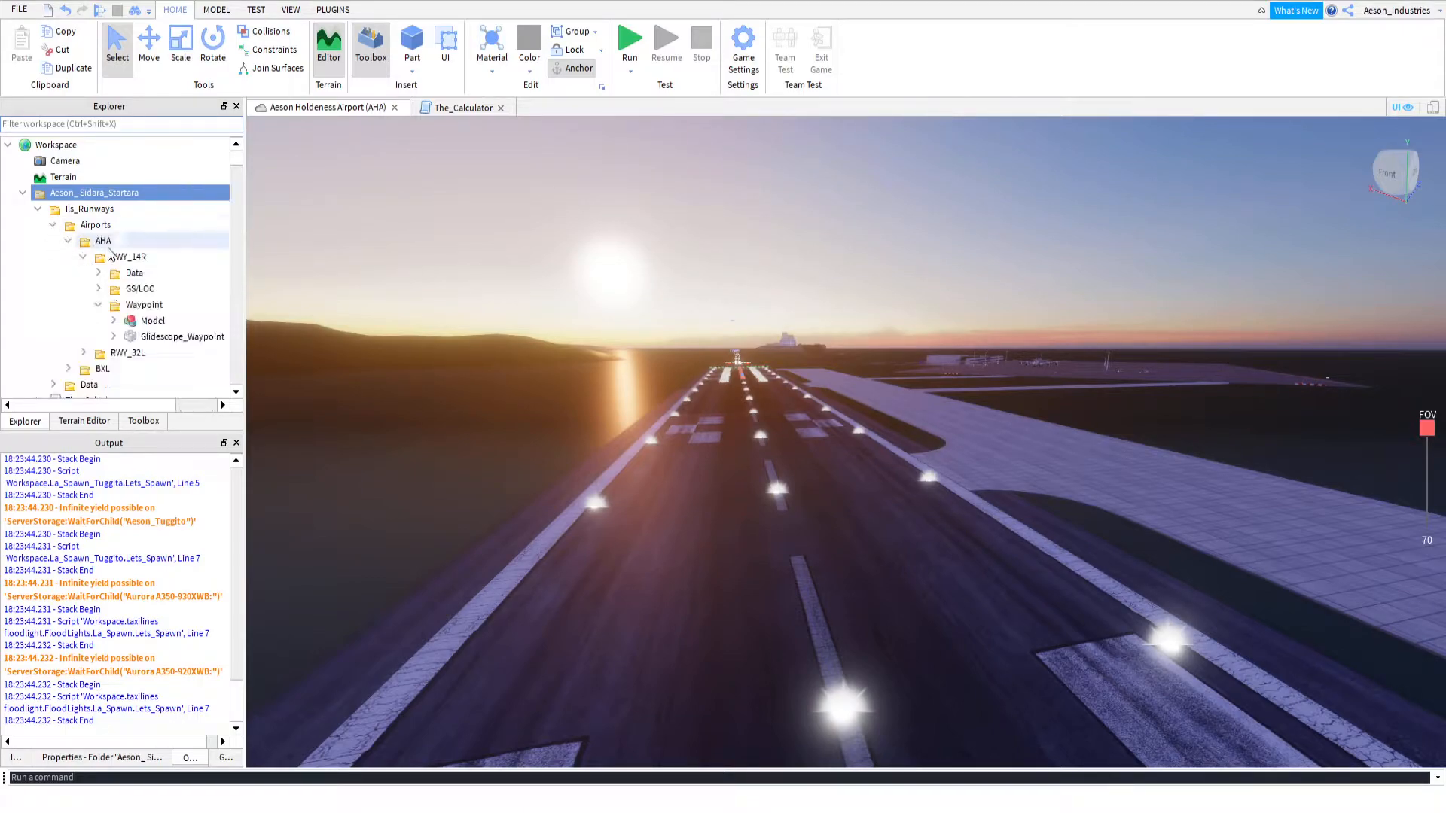
pyautogui.click(69, 242)
pyautogui.click(59, 228)
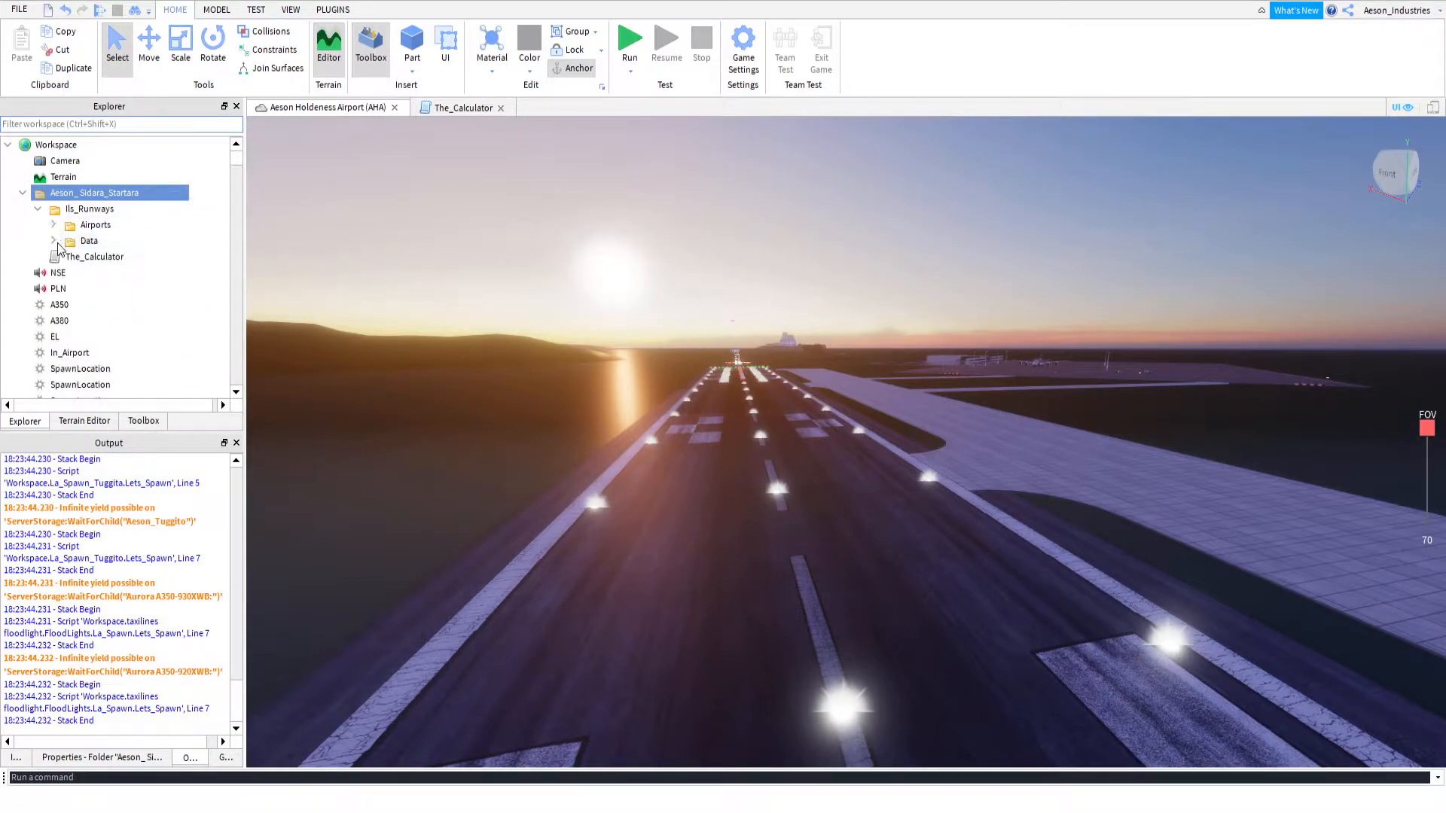
# Rename the AHA object value in the Data folder of Ils_Runways as LBN
pyautogui.click(54, 242)
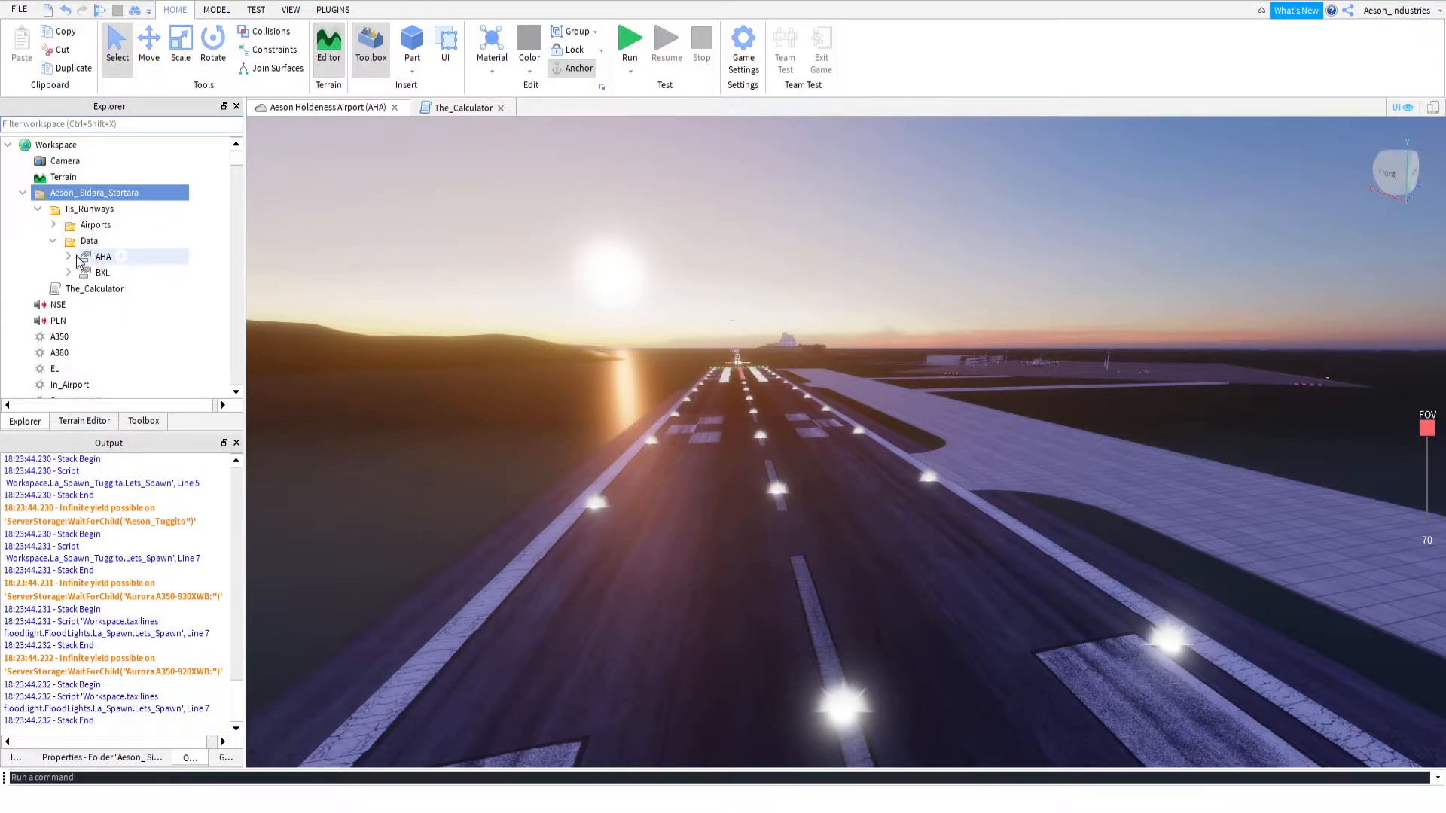
pyautogui.click(70, 258)
pyautogui.click(70, 257)
pyautogui.click(102, 258)
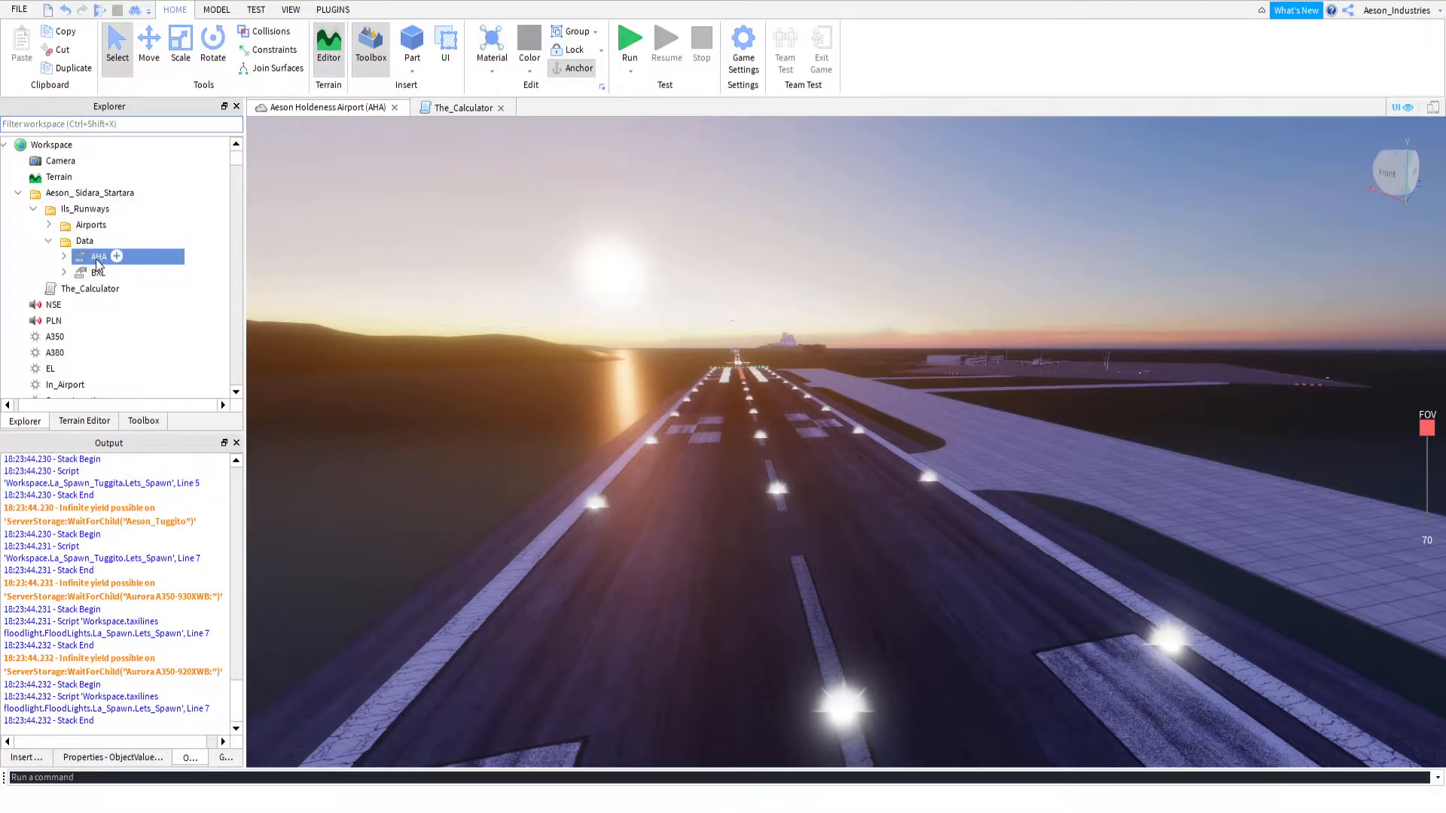
pyautogui.click(97, 260)
pyautogui.press('BackSpace')
pyautogui.write('lbn')
pyautogui.press('BackSpace')
pyautogui.press('BackSpace')
pyautogui.press('BackSpace')
pyautogui.write('LBN')
pyautogui.press('Return')
# Rename the 14R runway entry under LBN as 55R
pyautogui.press('Right')
pyautogui.click(113, 272)
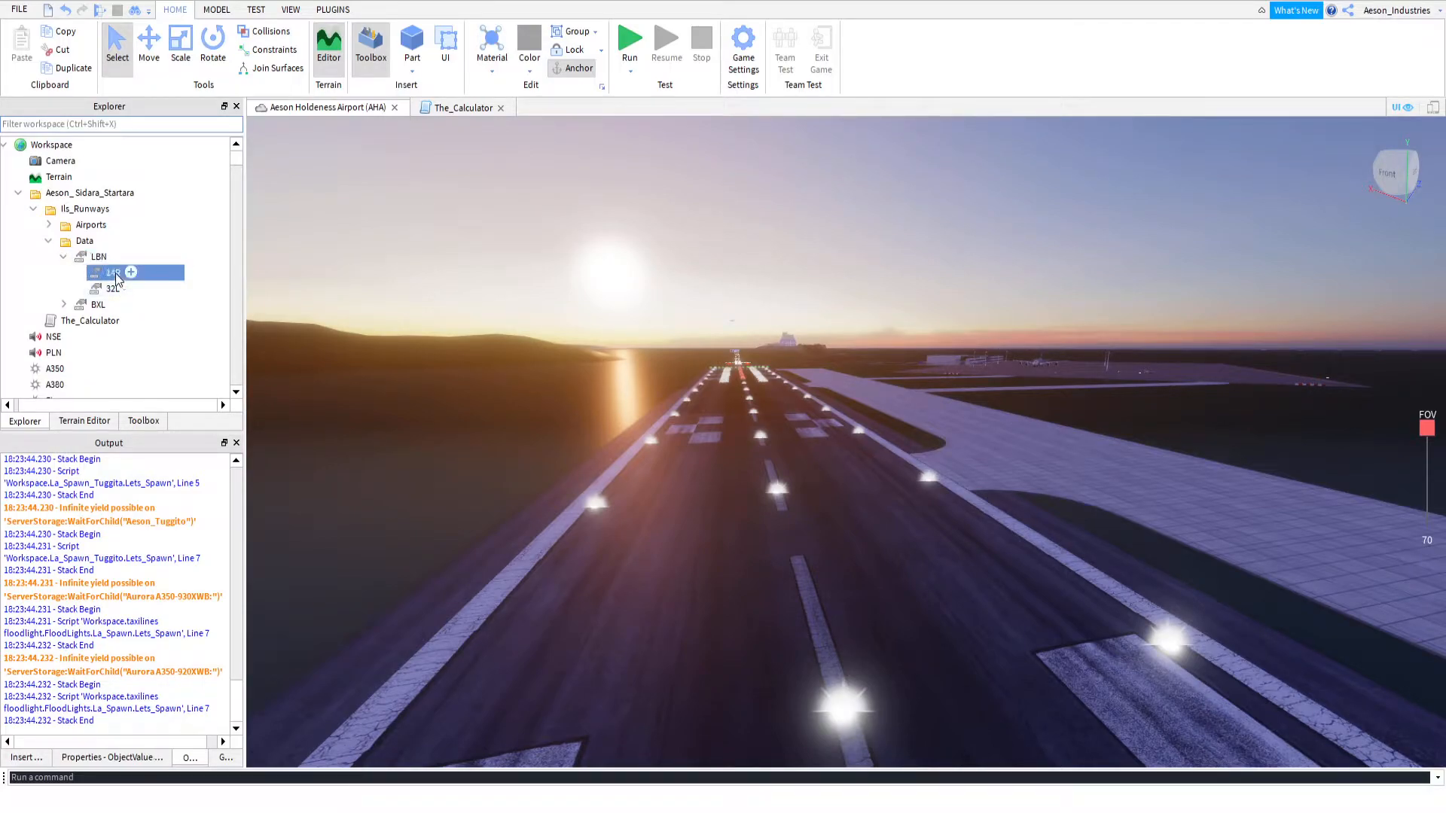
pyautogui.press('F2')
pyautogui.write('55R')
pyautogui.press('Return')
# Set the Value of the 55R entry to the RWY_14R folder under AHA in Airports
pyautogui.click(111, 756)
pyautogui.click(105, 561)
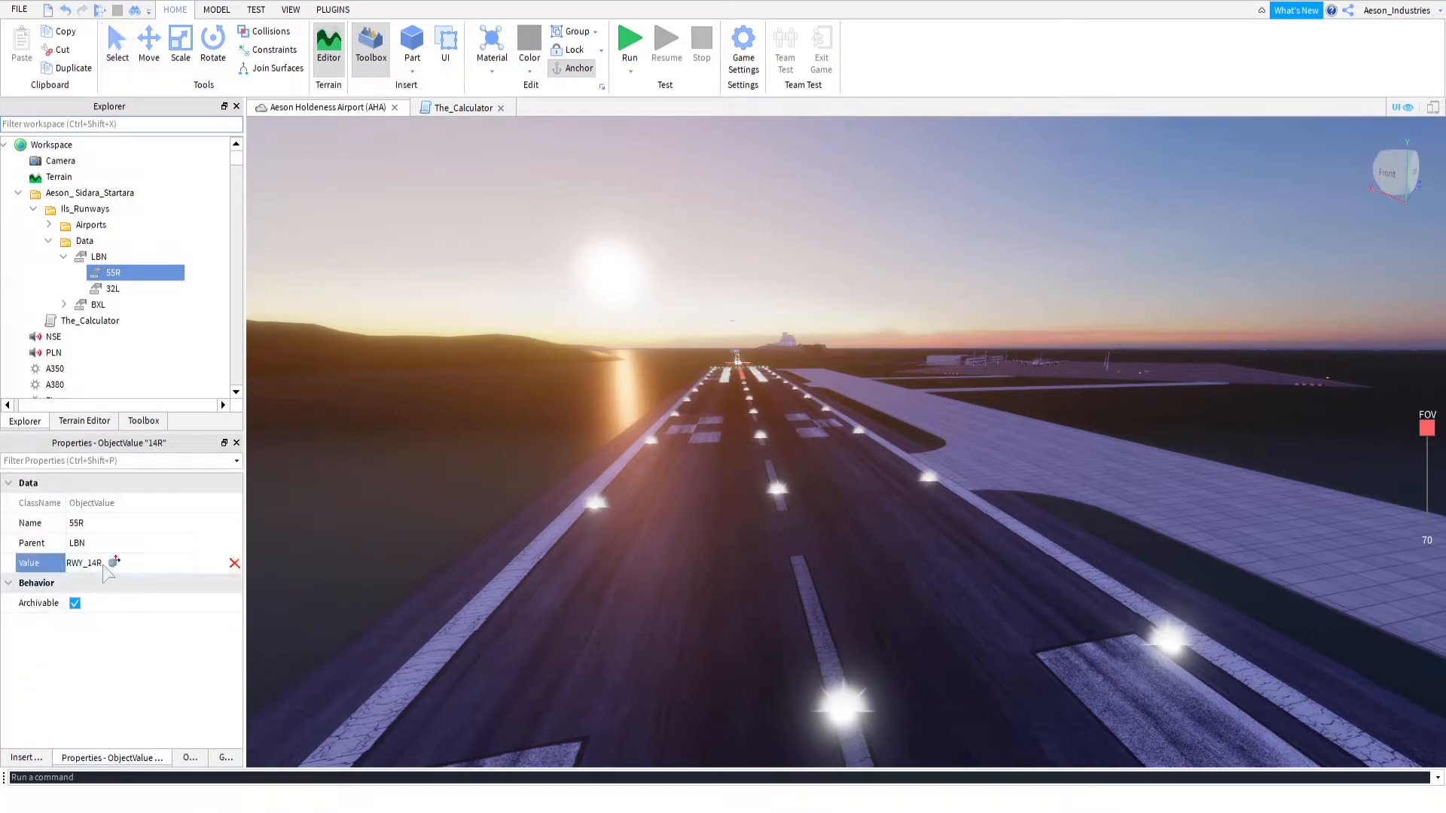
pyautogui.click(48, 224)
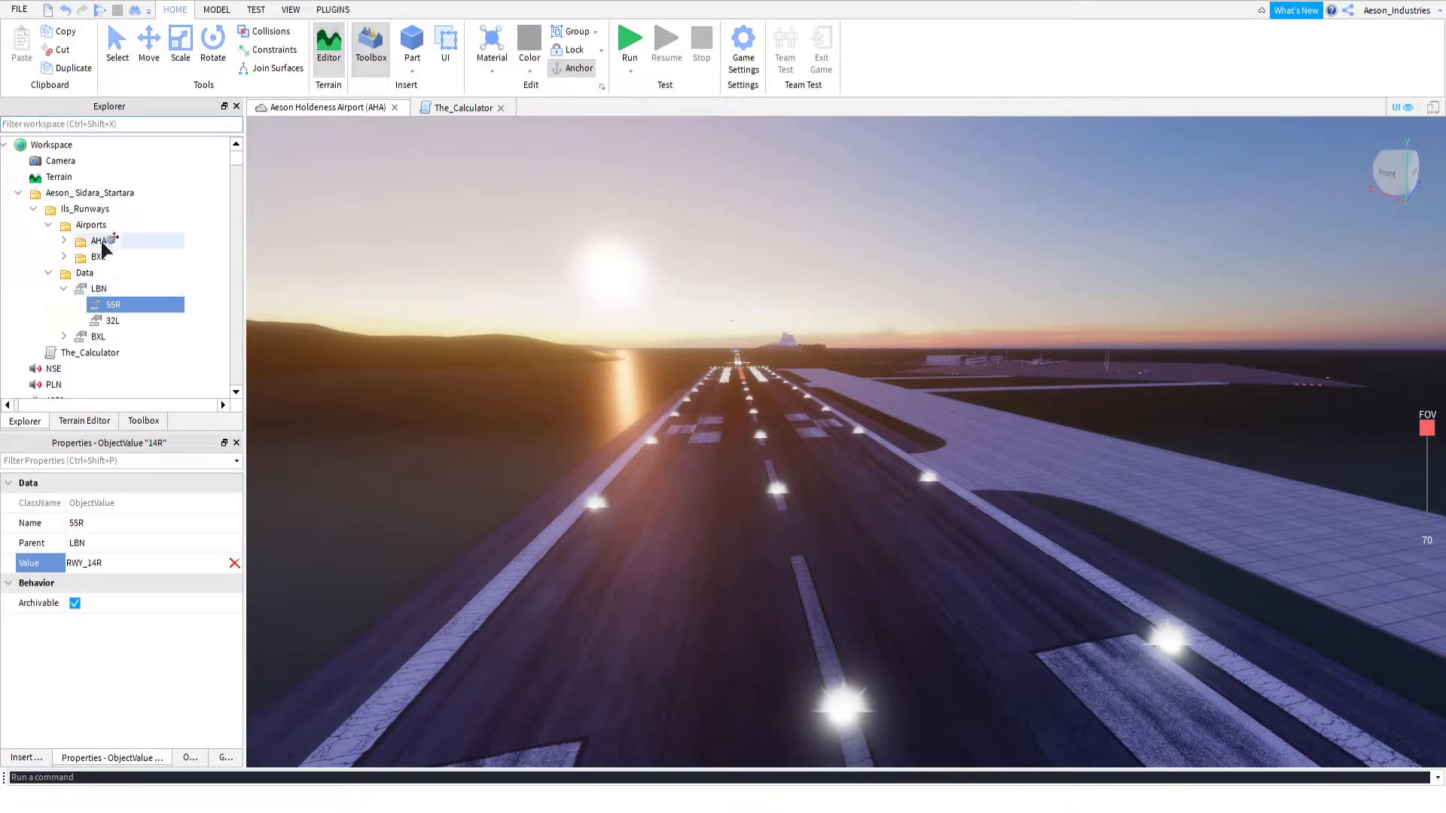
pyautogui.click(63, 241)
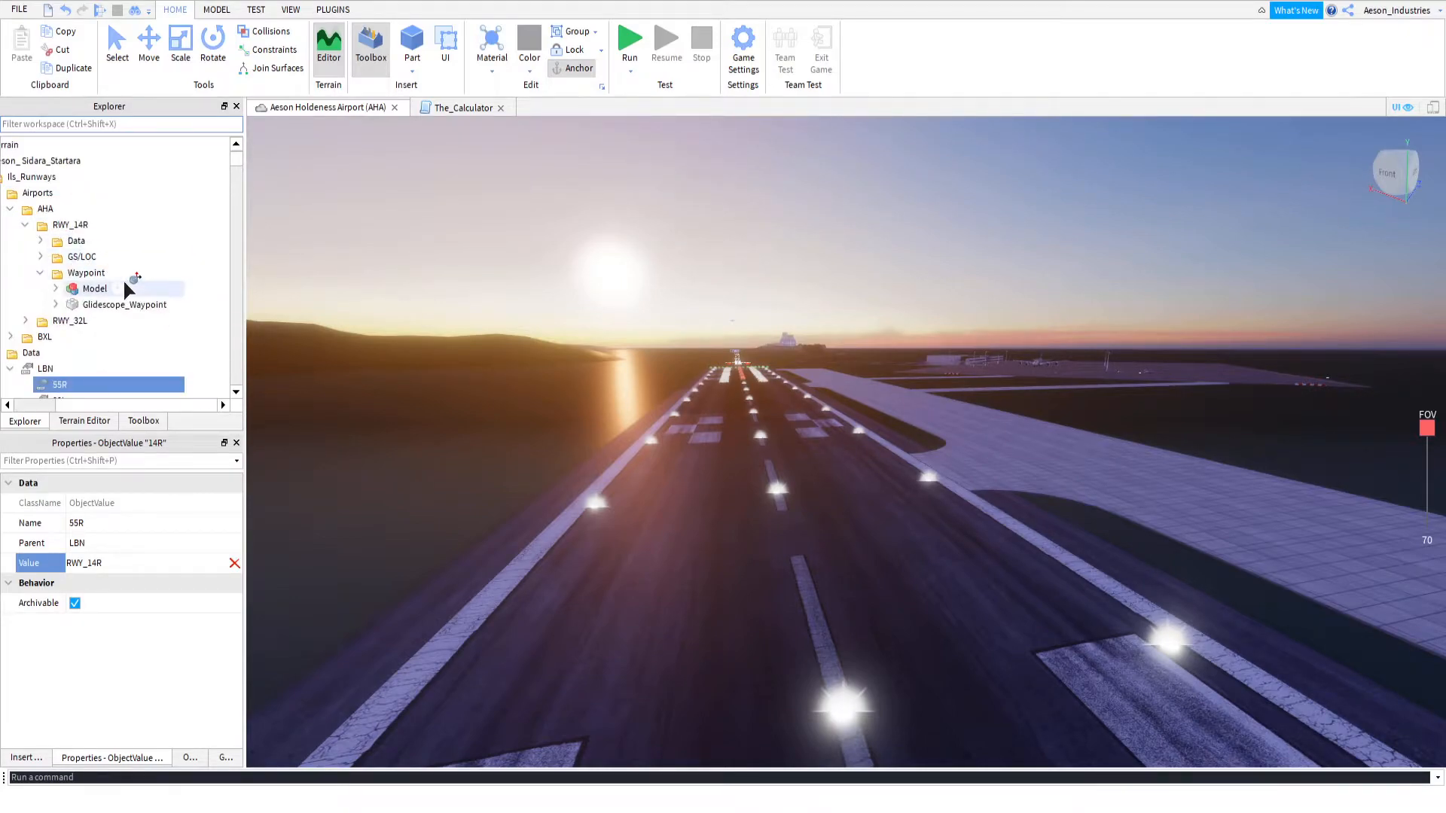
pyautogui.scroll(-1, 85, 253)
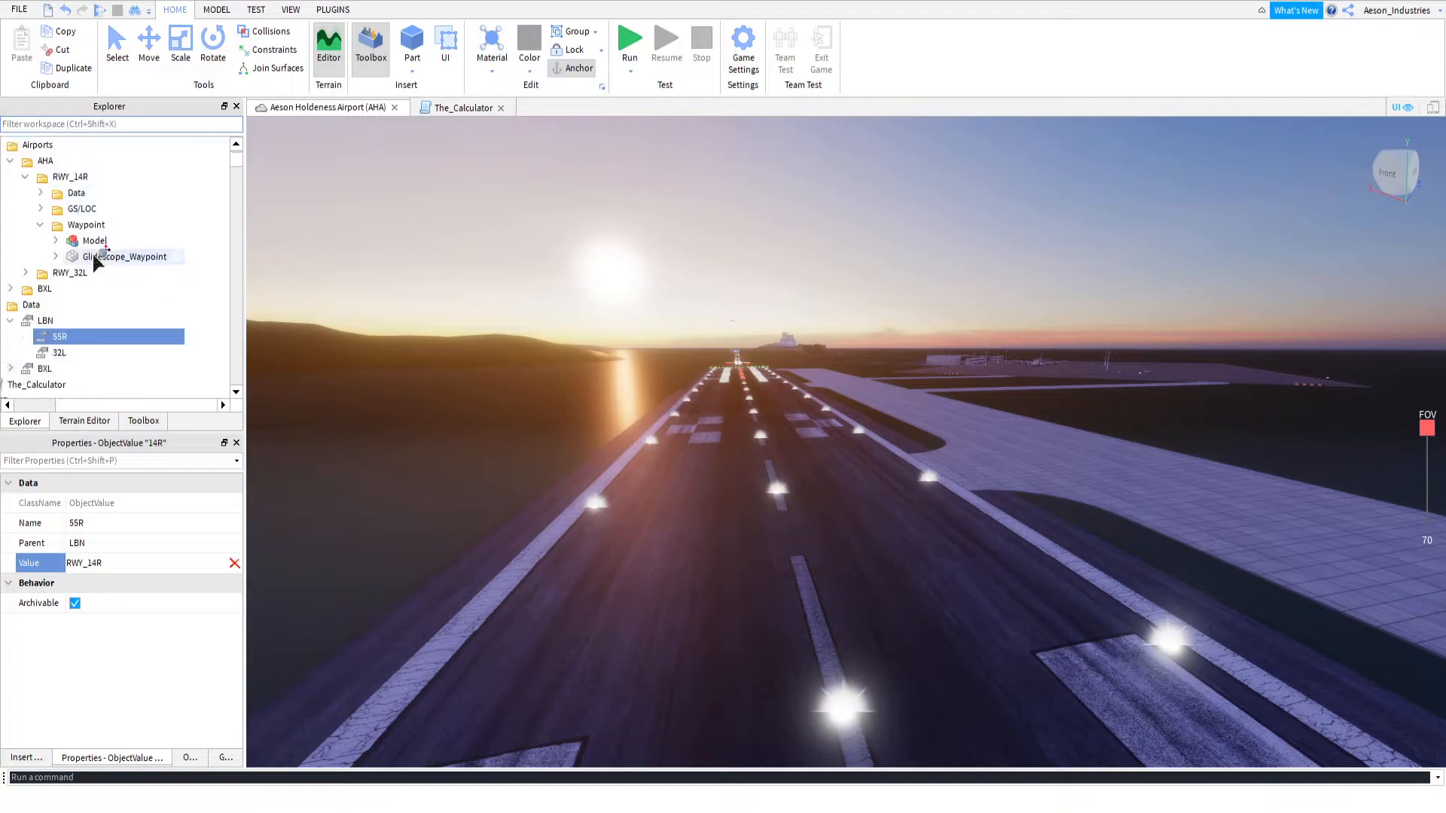
pyautogui.click(78, 178)
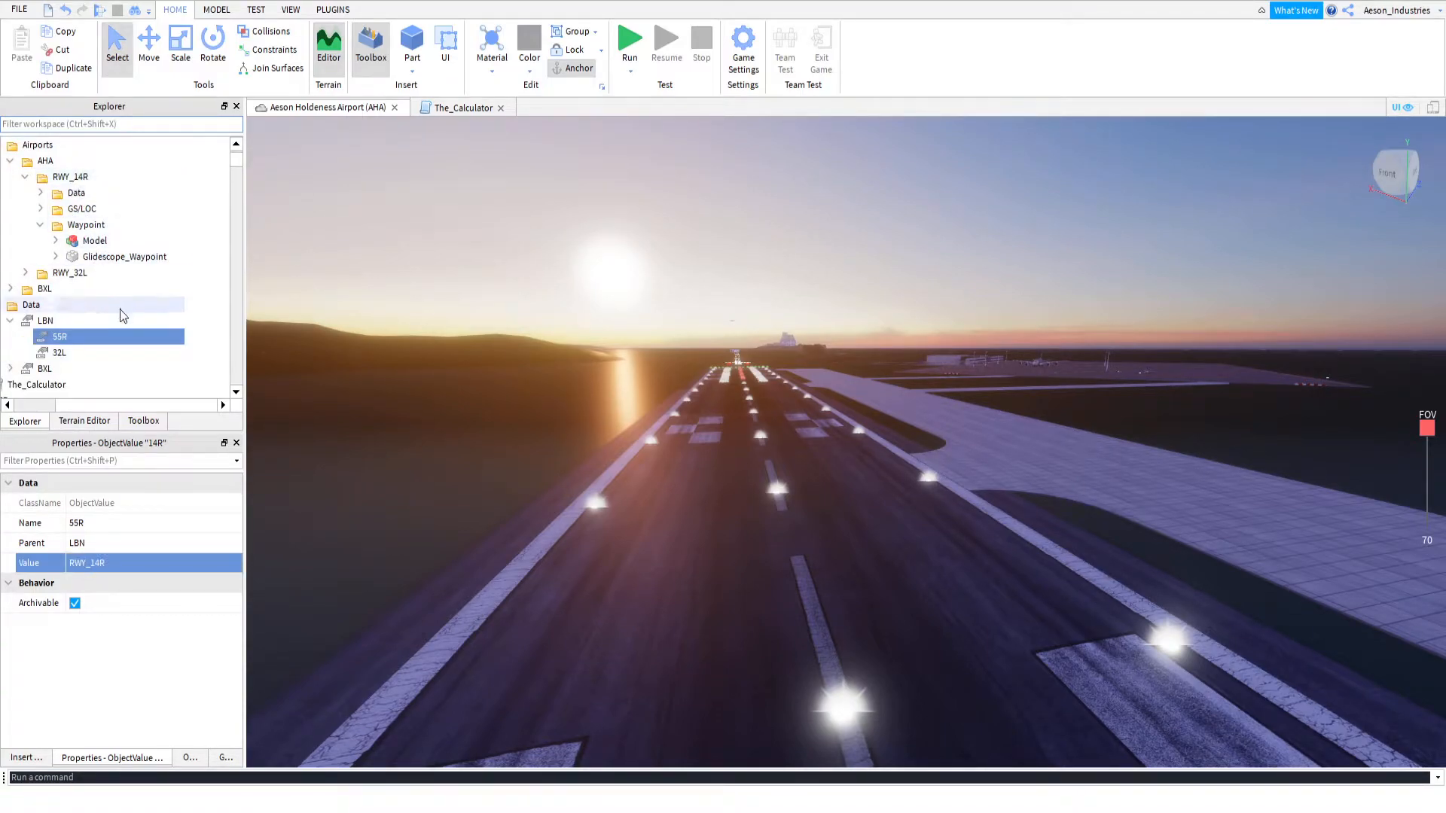
# Rename the LBN object value in the Data folder as AHA
pyautogui.moveTo(131, 405); pyautogui.dragTo(85, 409)
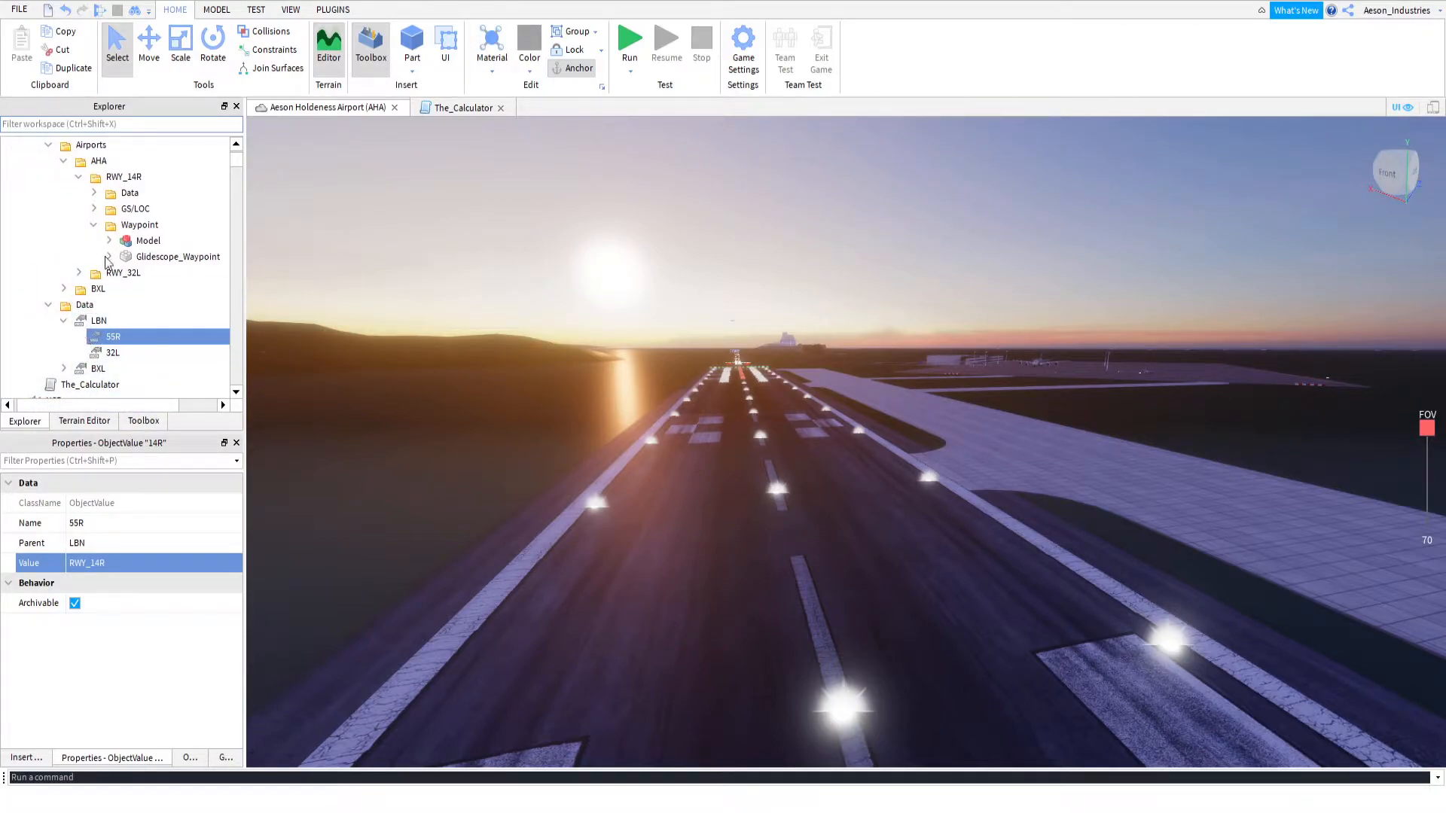
pyautogui.click(143, 238)
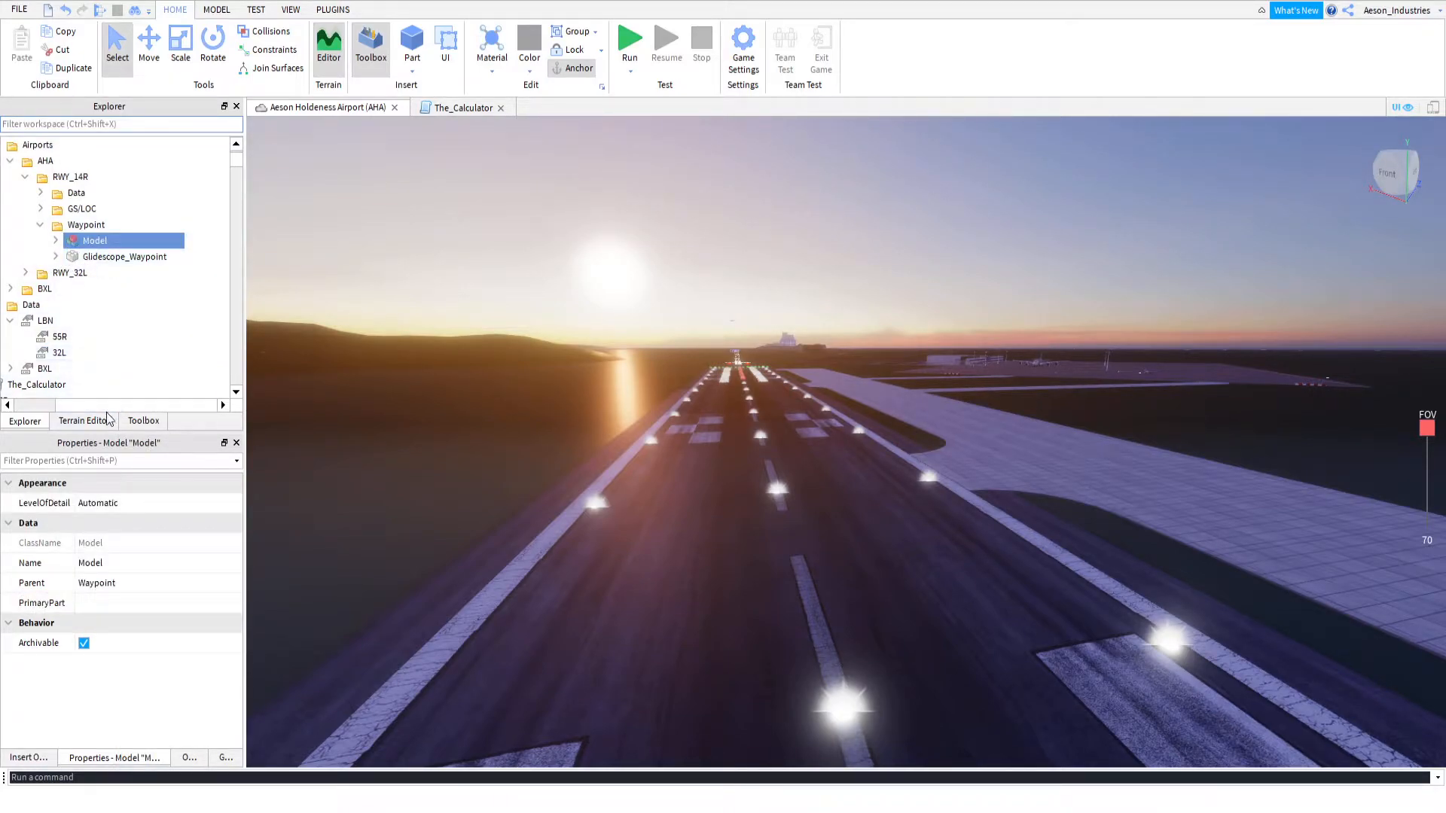
pyautogui.moveTo(92, 405); pyautogui.dragTo(39, 405)
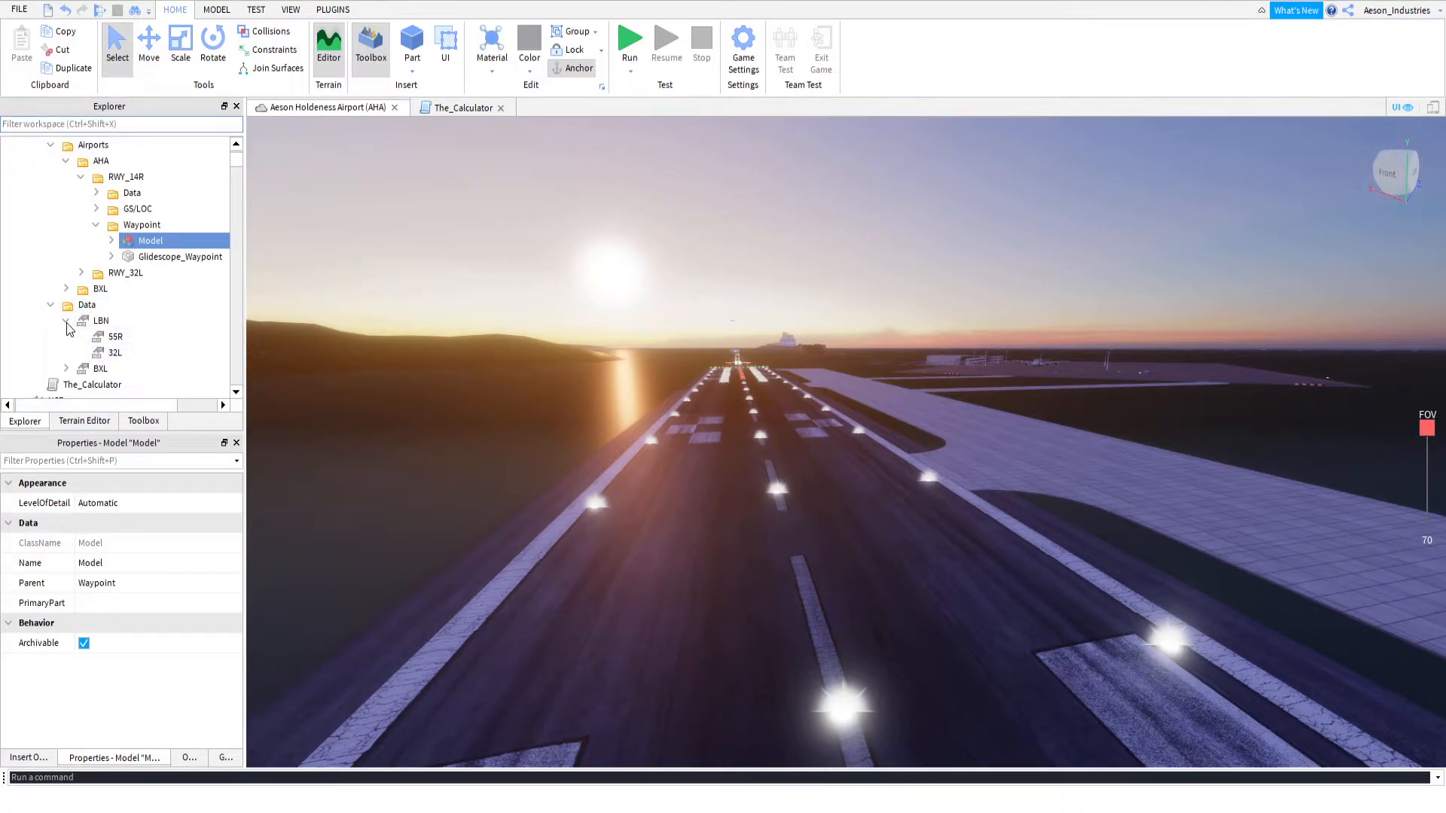
pyautogui.click(97, 324)
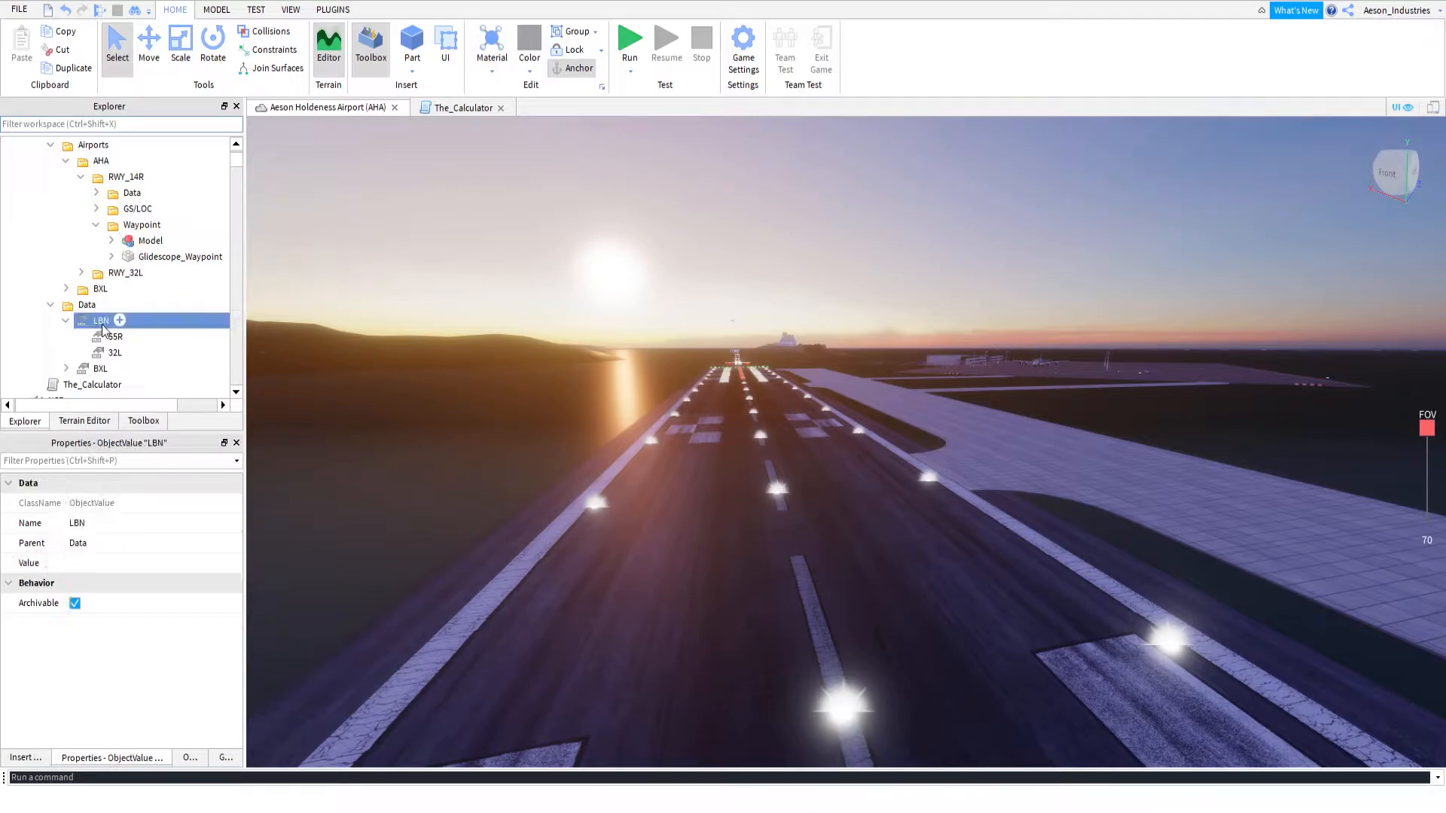
pyautogui.click(97, 326)
pyautogui.write('aha')
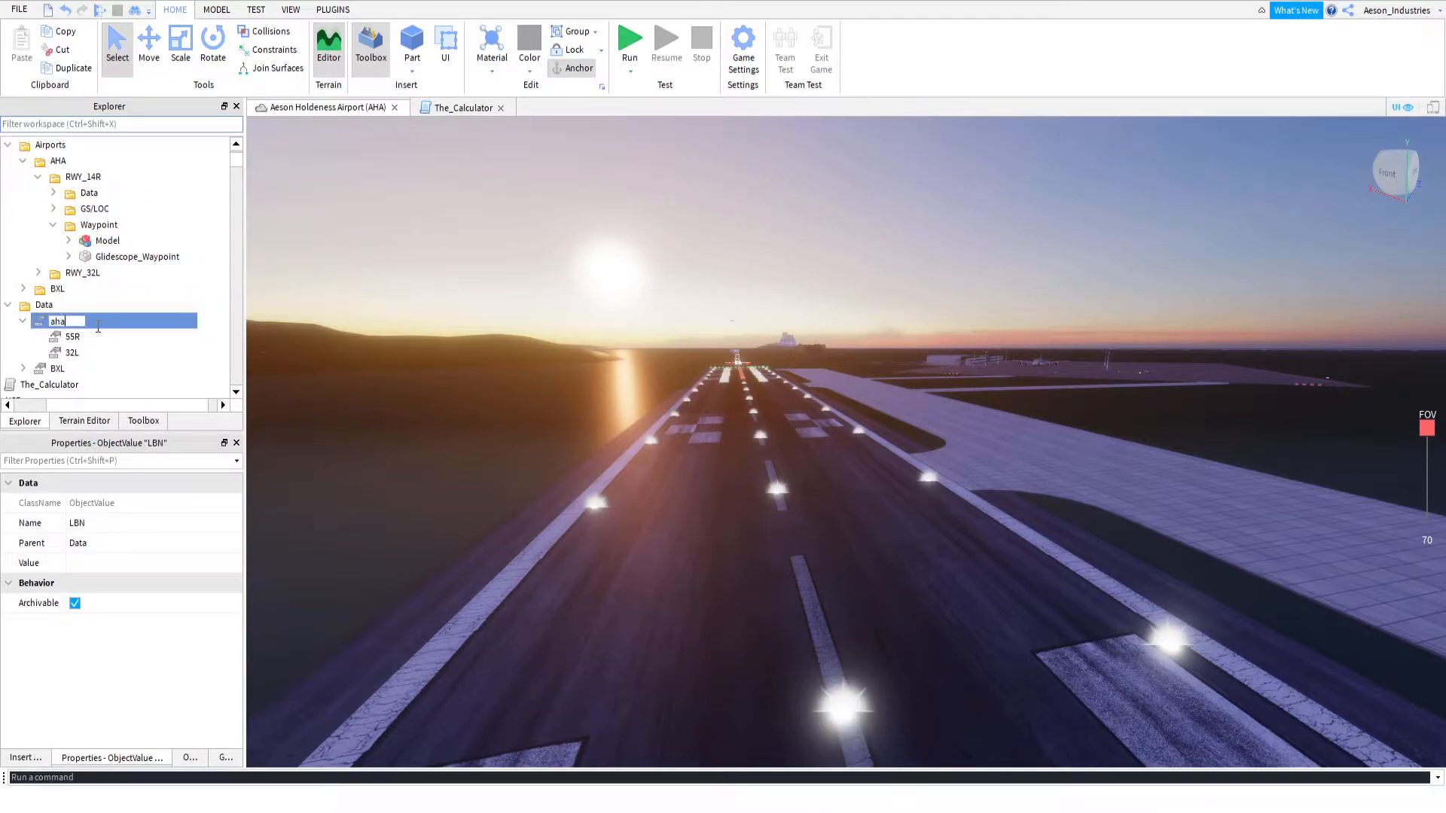
pyautogui.press('BackSpace')
pyautogui.press('BackSpace')
pyautogui.write('AHA')
pyautogui.press('Return')
# Rename the 55R runway entry under AHA as 14R
pyautogui.click(72, 338)
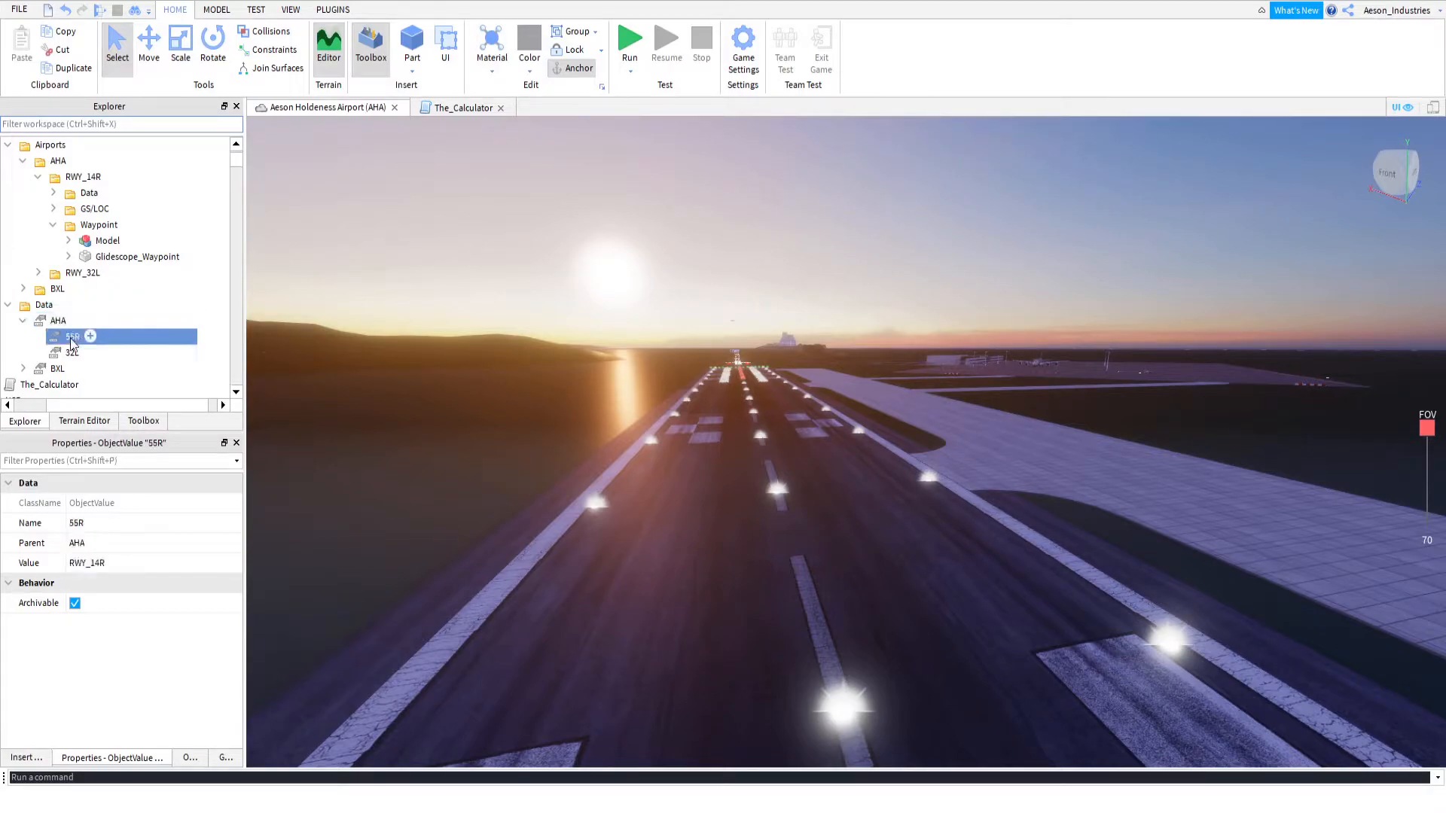
pyautogui.click(64, 341)
pyautogui.press('BackSpace')
pyautogui.press('BackSpace')
pyautogui.write('AHA')
pyautogui.press('BackSpace')
pyautogui.press('BackSpace')
pyautogui.write('14')
pyautogui.press('Return')
# Check the AHA object value and its 14R entry in the Data folder, including their properties
pyautogui.moveTo(96, 409); pyautogui.dragTo(56, 407)
pyautogui.click(66, 320)
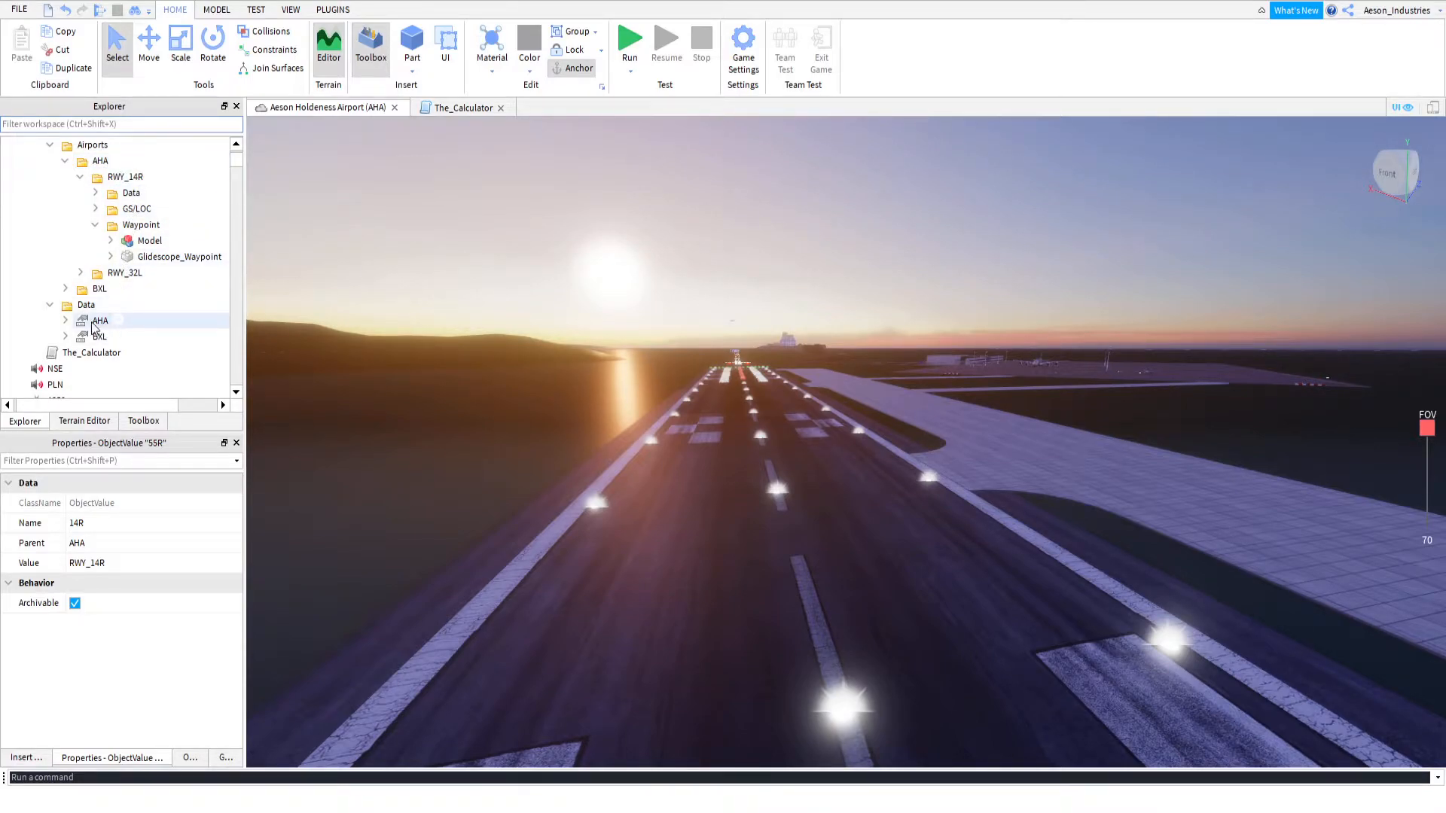
pyautogui.click(65, 320)
pyautogui.click(43, 324)
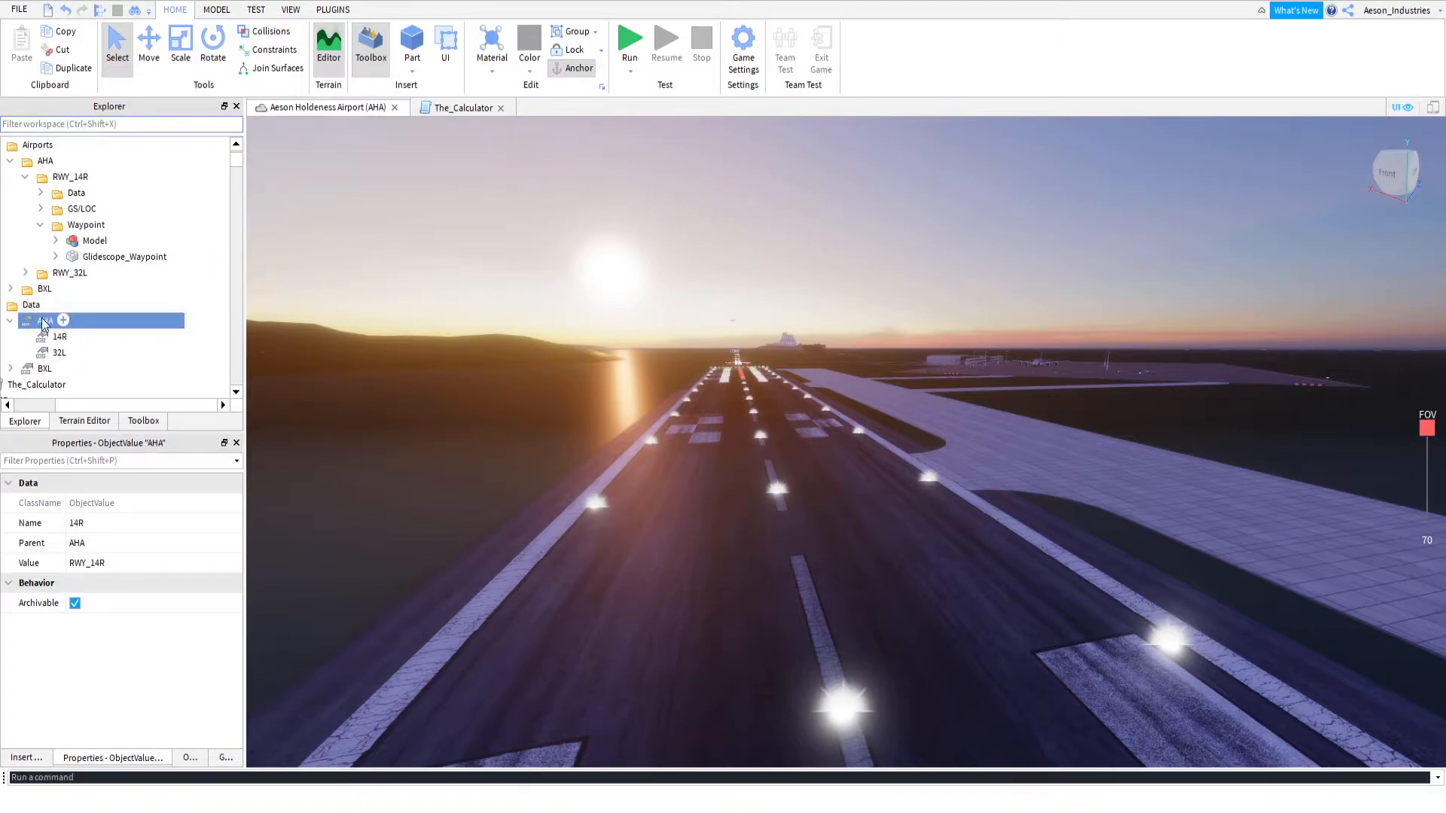
pyautogui.click(62, 336)
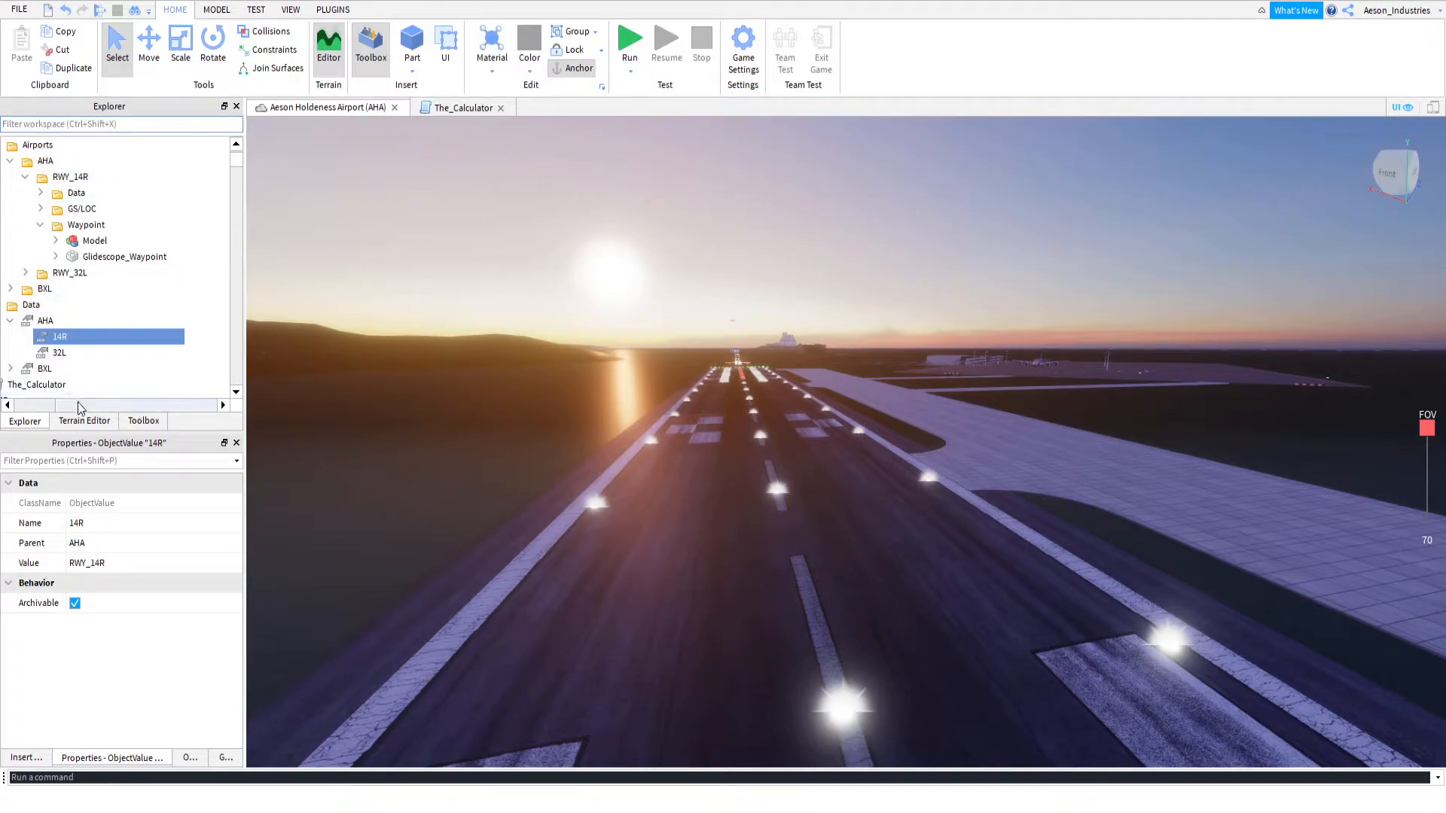
pyautogui.moveTo(79, 408); pyautogui.dragTo(41, 408)
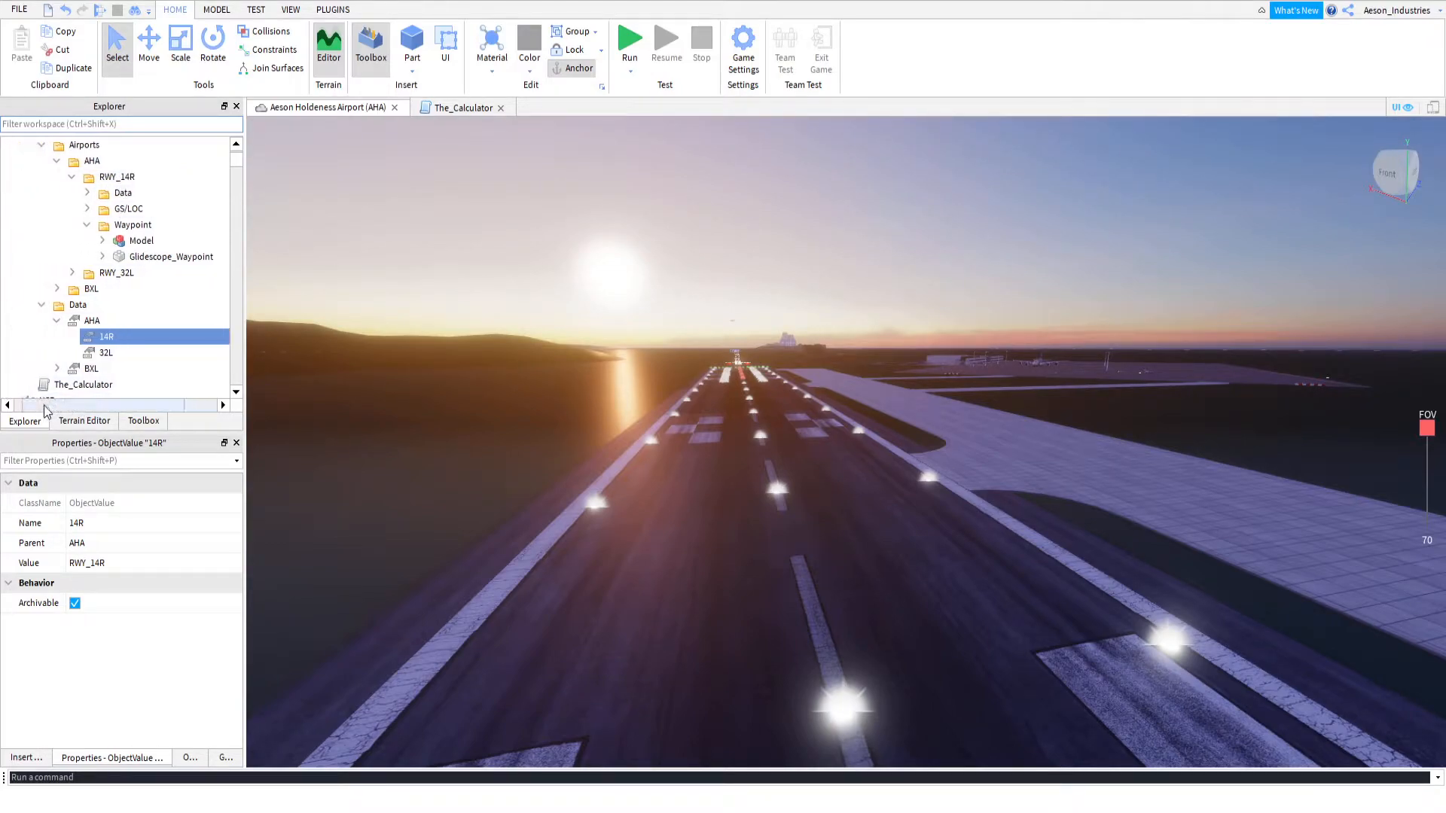
pyautogui.click(58, 321)
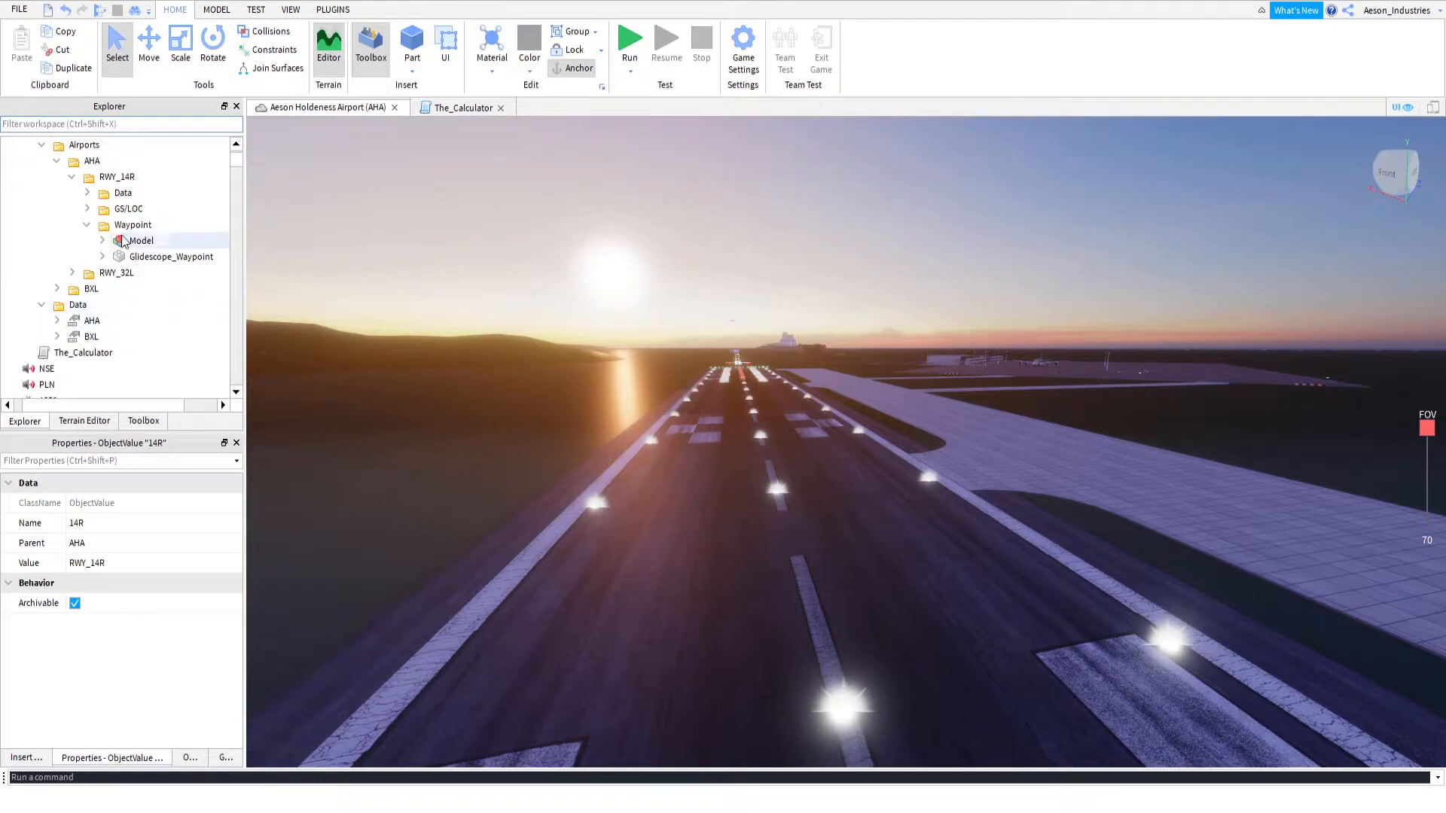
# Select the Glidescope_Antena part in the GS/LOC folder of AHA's RWY_14R
pyautogui.click(88, 193)
pyautogui.click(69, 193)
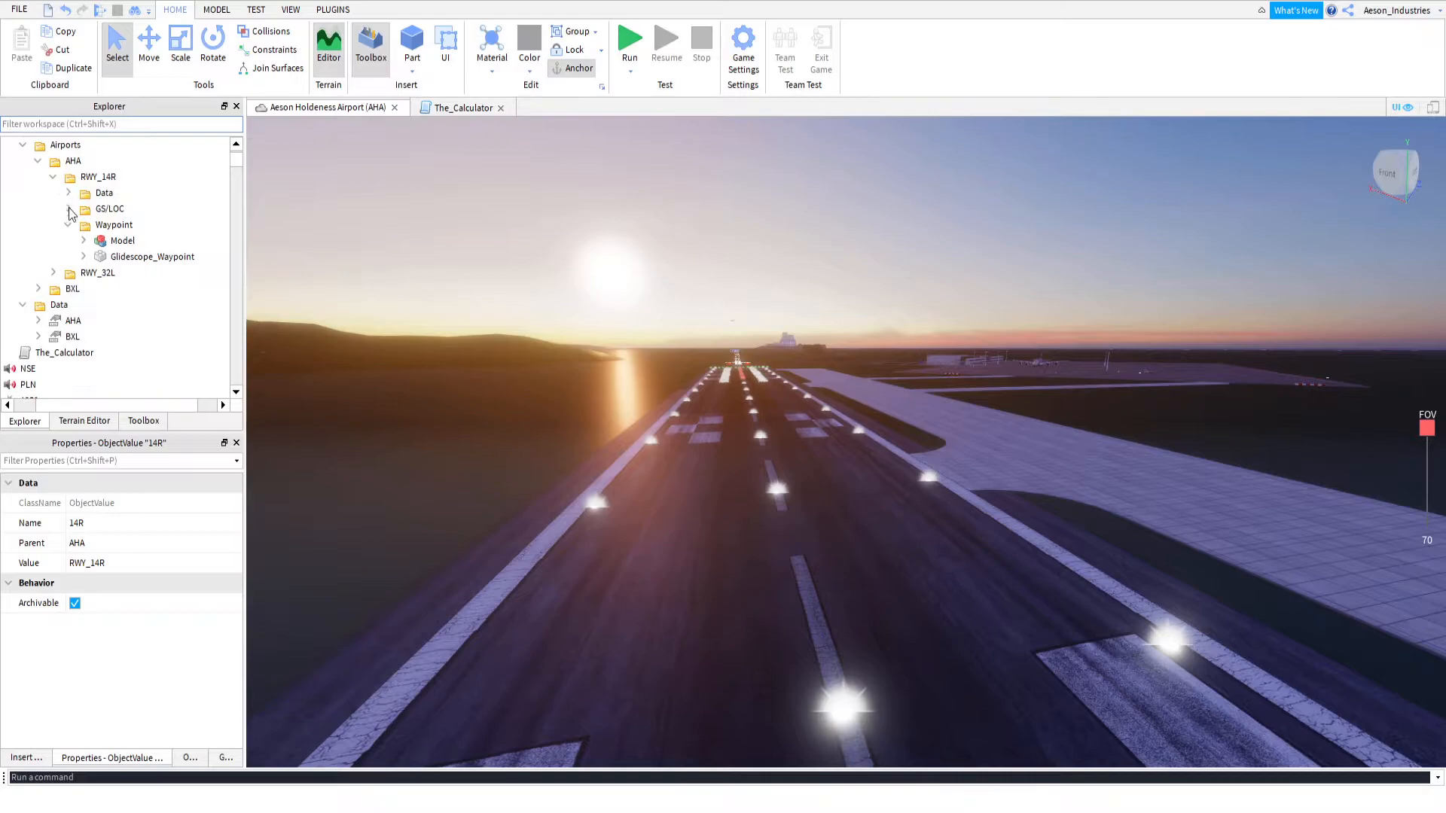
pyautogui.click(68, 226)
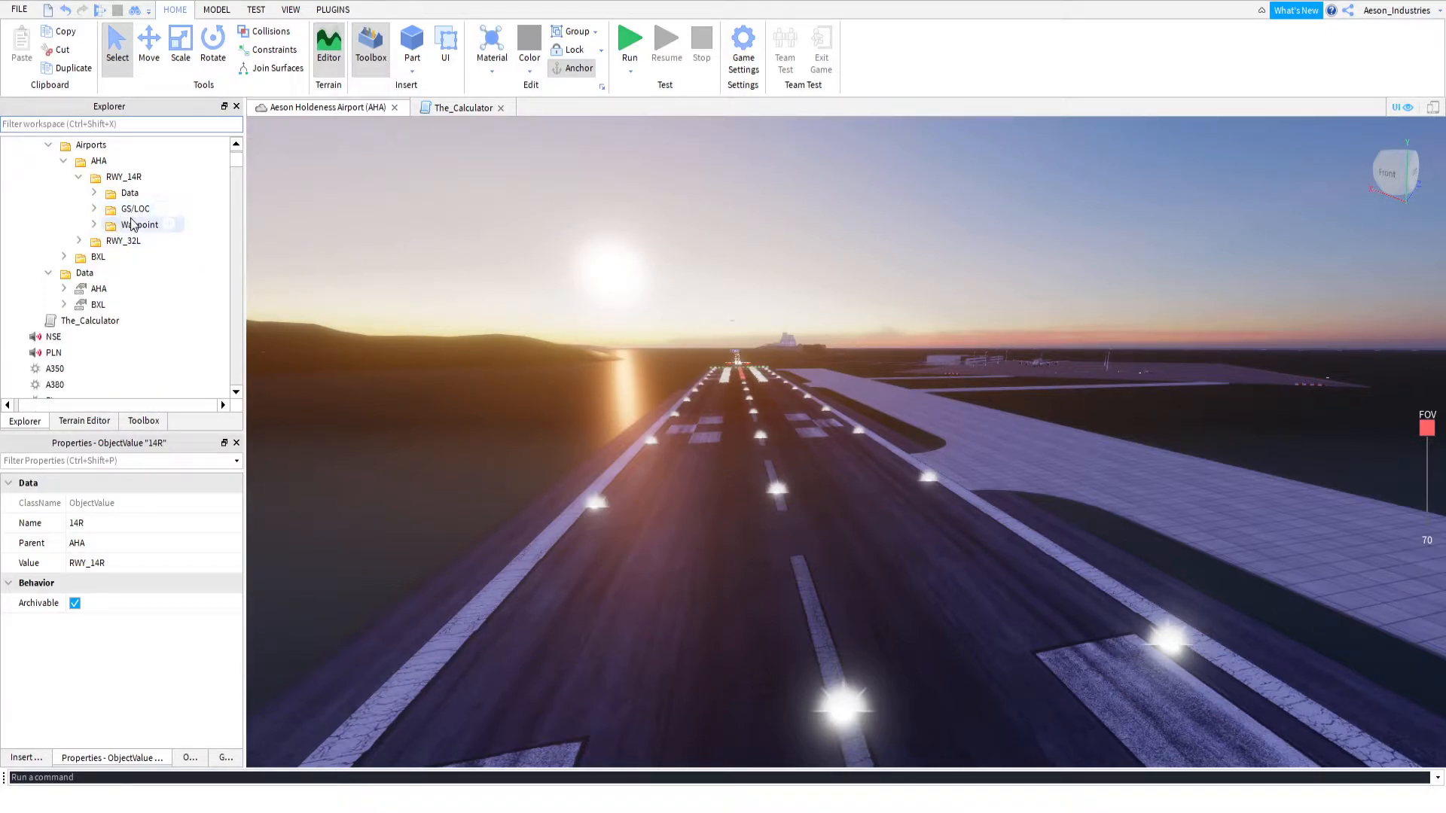
pyautogui.click(94, 209)
pyautogui.click(136, 238)
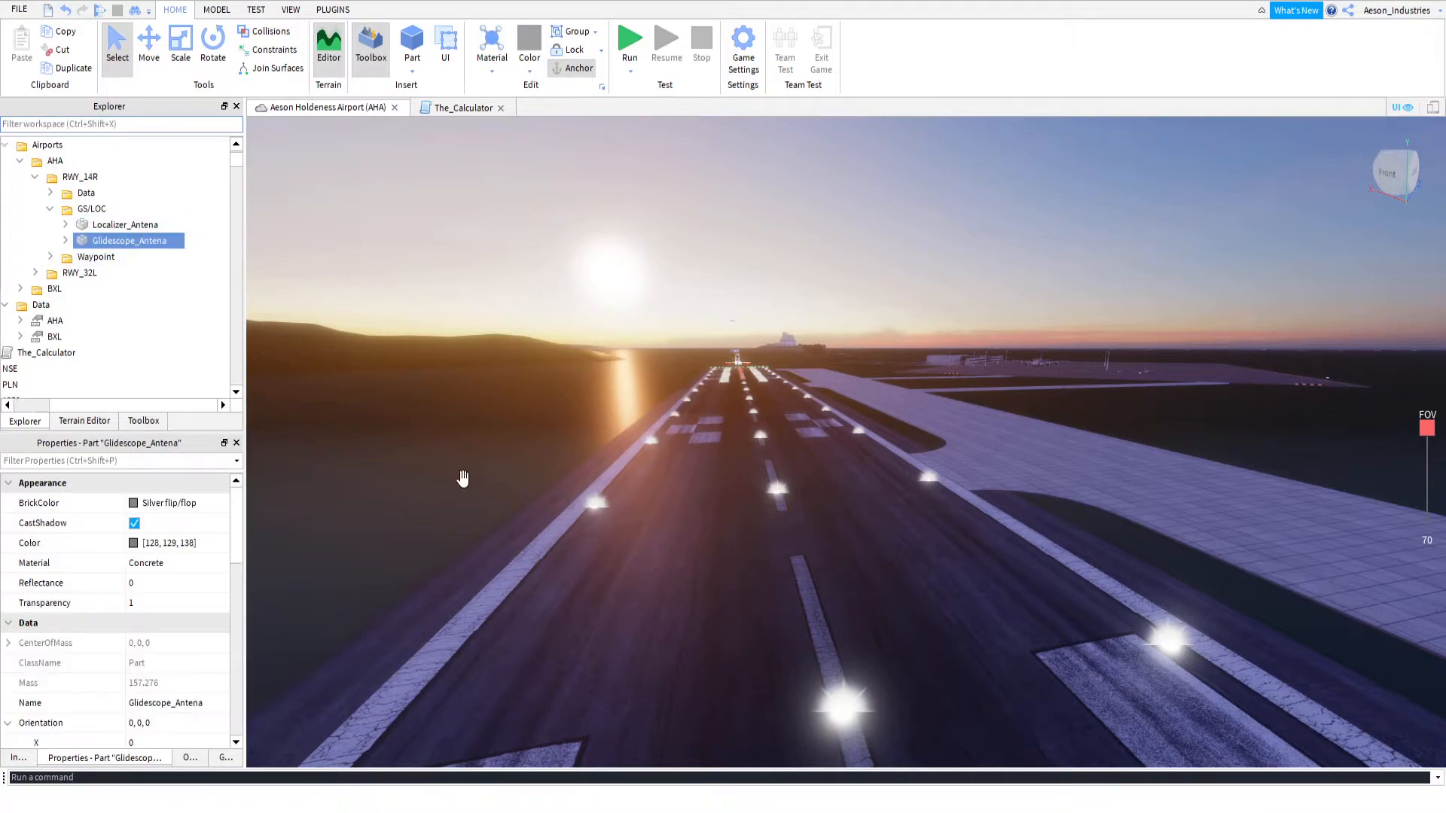
# Move the Glidescope_Antena part onto the runway centreline stripe, just in front of the last red centreline light
pyautogui.press('f')
pyautogui.moveTo(705, 471); pyautogui.dragTo(707, 471, button='right')
pyautogui.press('s')
pyautogui.press('s')
pyautogui.press('d')
pyautogui.moveTo(718, 342); pyautogui.dragTo(715, 344, button='right')
pyautogui.click(151, 63)
pyautogui.press('w')
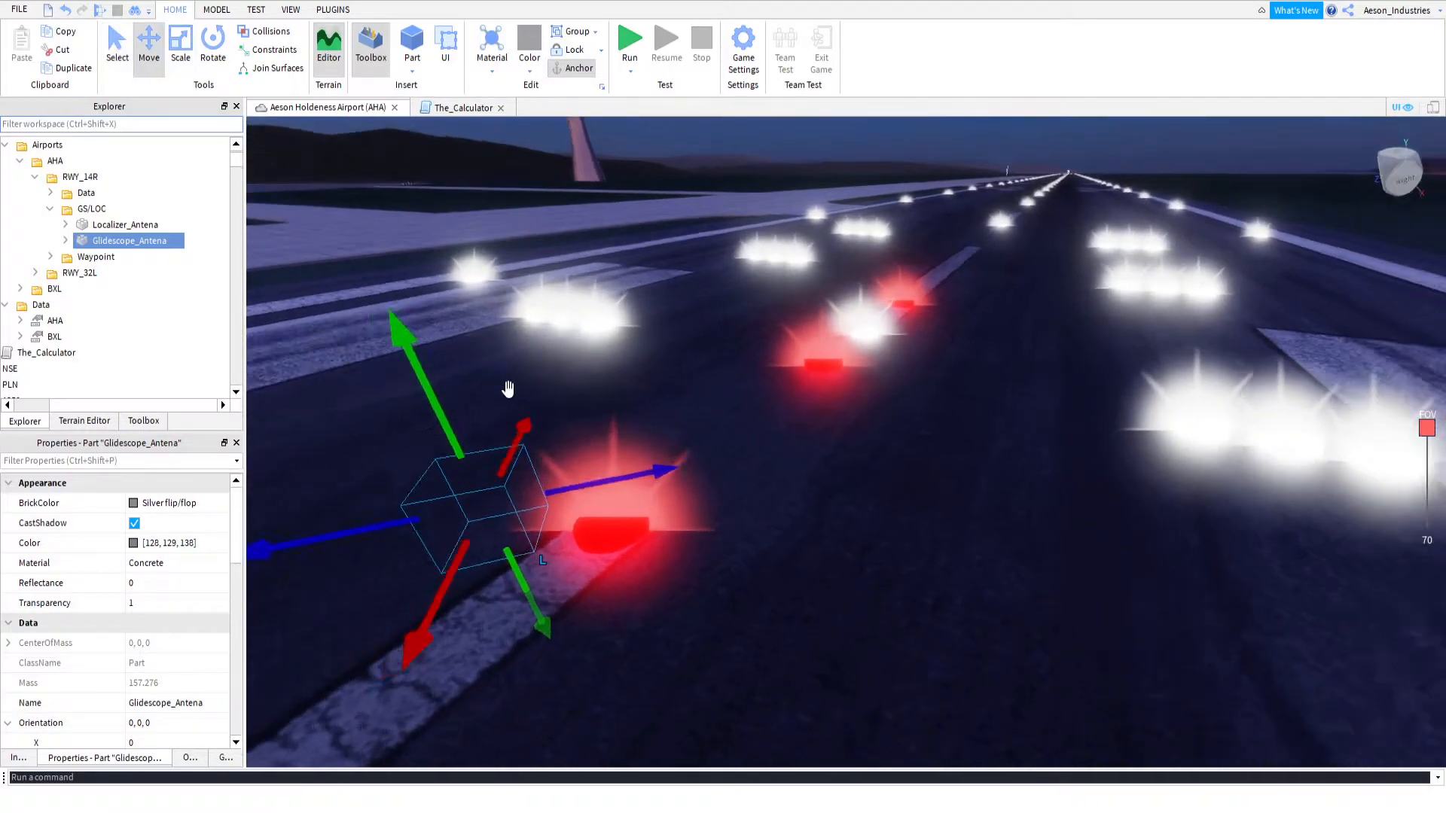
pyautogui.press('a')
pyautogui.moveTo(633, 454); pyautogui.dragTo(633, 454, button='right')
pyautogui.moveTo(800, 548); pyautogui.dragTo(805, 610)
pyautogui.press('s')
pyautogui.press('f')
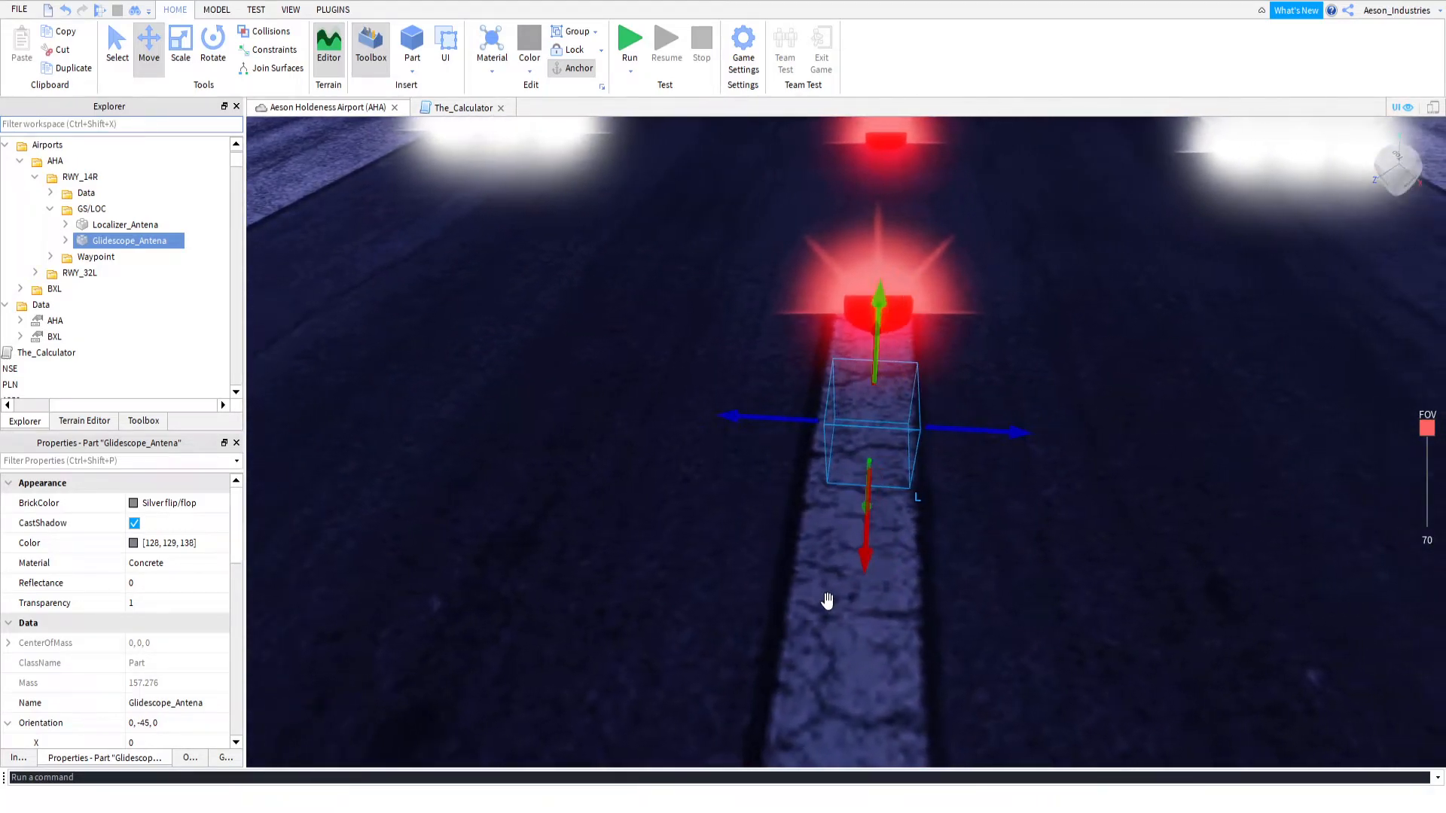
# Fine-tune the position of Glidescope_Antena on the centreline stripe and undo the final sideways move
pyautogui.moveTo(998, 422); pyautogui.dragTo(994, 422)
pyautogui.moveTo(963, 504); pyautogui.dragTo(952, 486, button='right')
pyautogui.press('w')
pyautogui.moveTo(791, 446); pyautogui.dragTo(790, 449, button='right')
pyautogui.press('s')
pyautogui.scroll(2, 790, 449)
pyautogui.scroll(-3, 789, 449)
pyautogui.moveTo(790, 449)
pyautogui.mouseDown(button='right')
pyautogui.moveTo(807, 429)
pyautogui.moveTo(767, 463)
pyautogui.mouseUp(button='right')
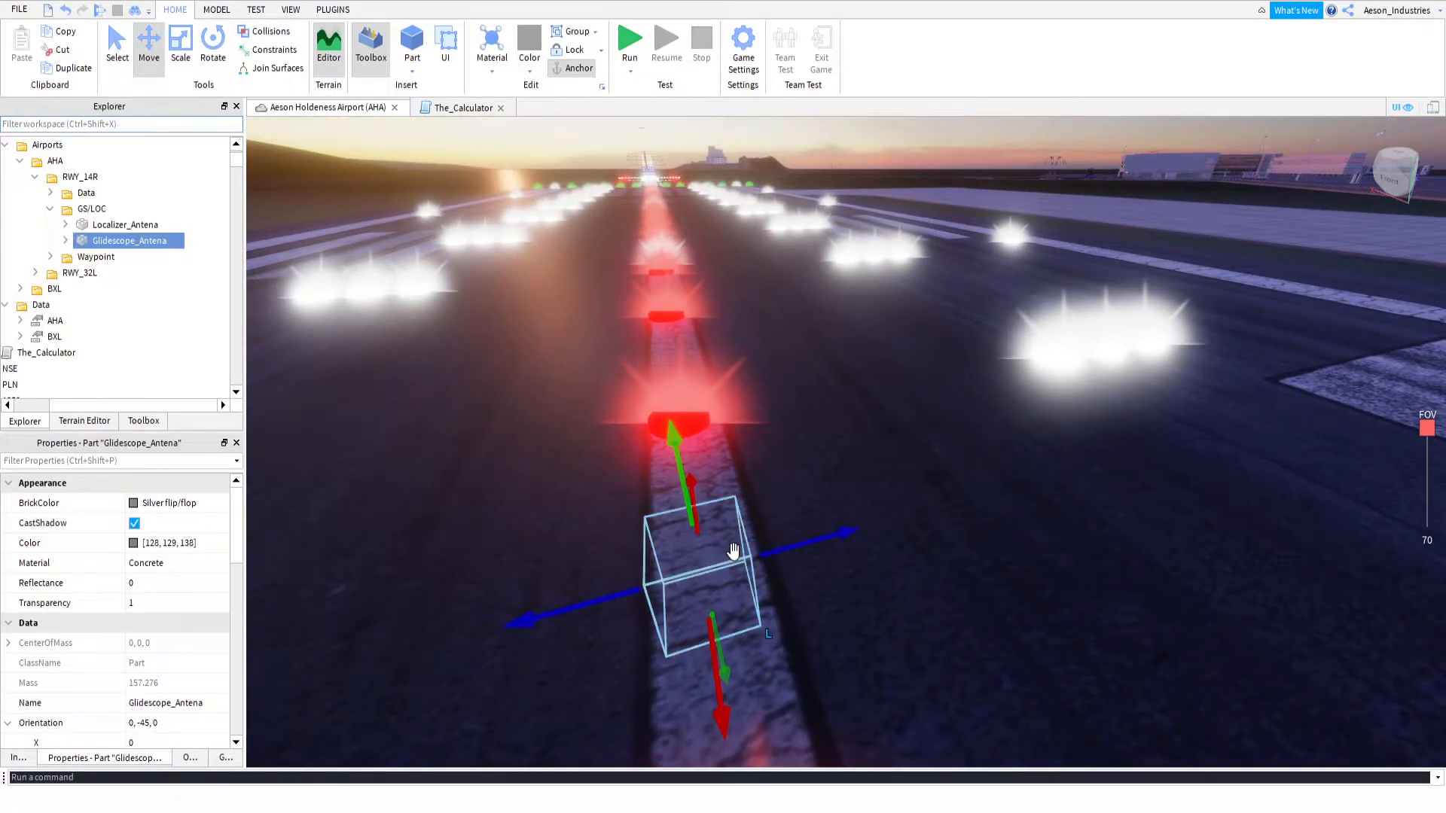
pyautogui.moveTo(727, 552); pyautogui.dragTo(953, 549)
pyautogui.hotkey('ctrl', 'z')
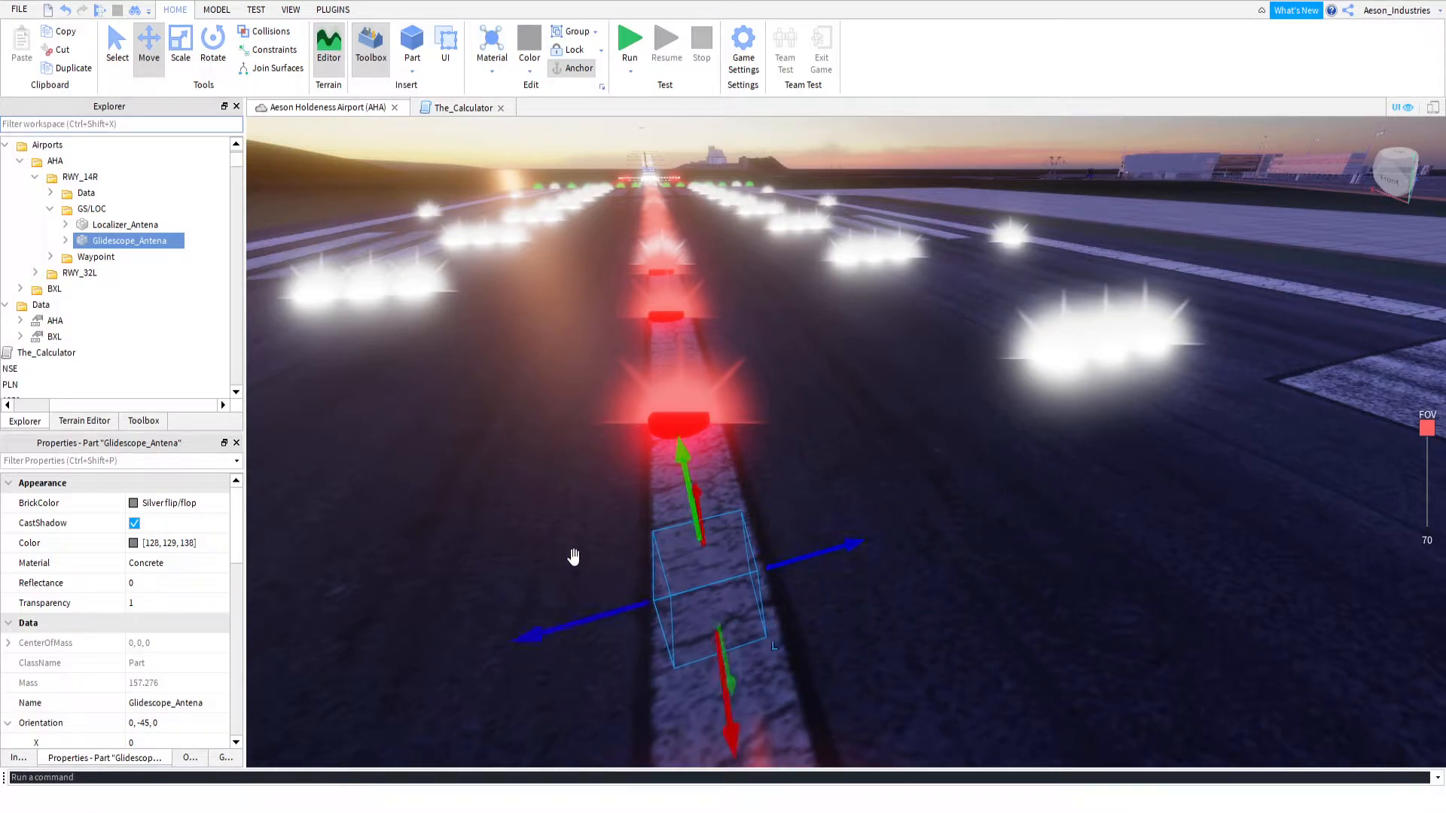
# Highlight Glidescope_Antena's FrontSurface and rotate the part to a Y orientation of 45 so that this face points along the runway centreline
pyautogui.scroll(-4, 125, 631)
pyautogui.scroll(-5, 128, 636)
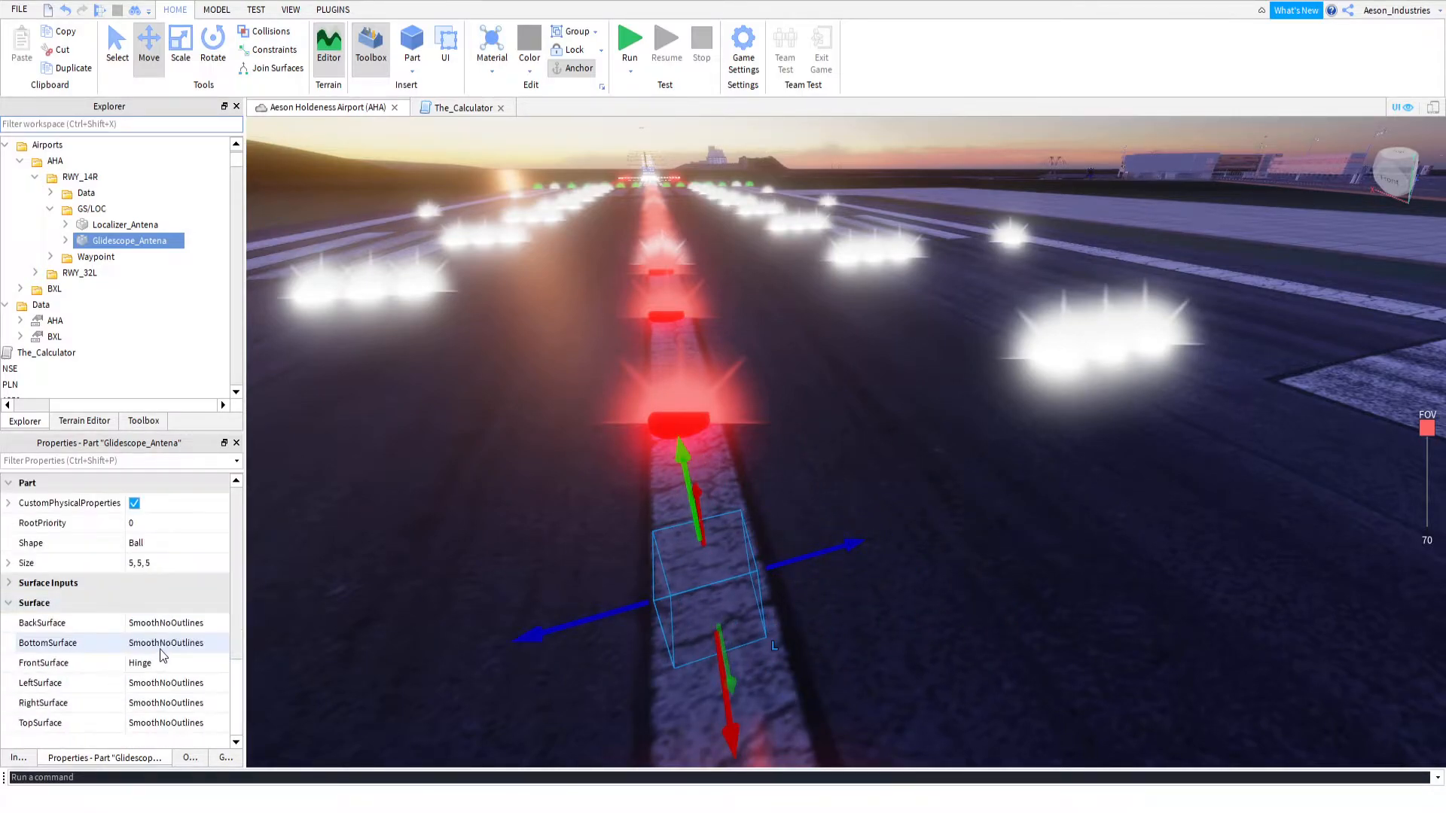
pyautogui.click(150, 664)
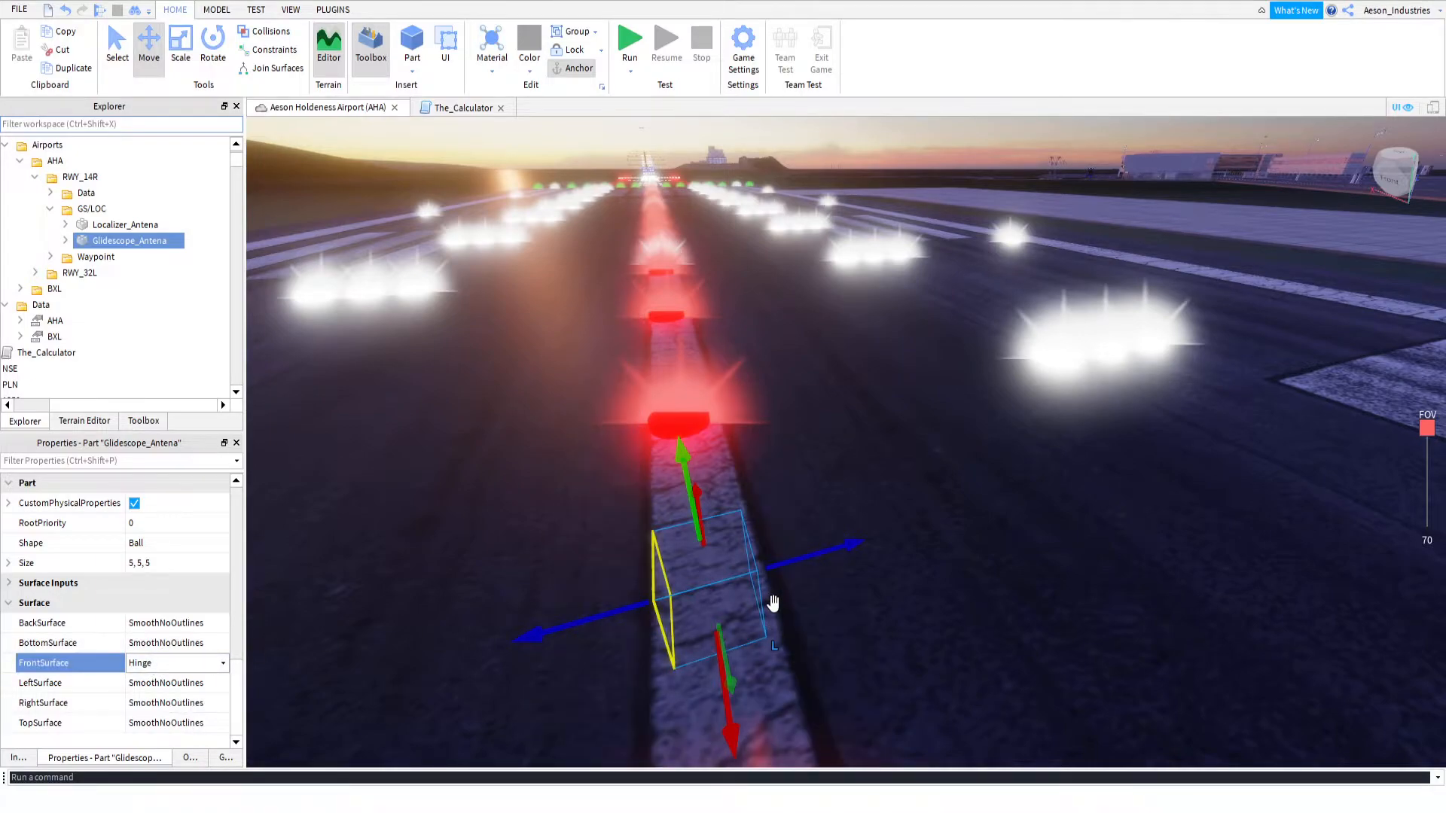
pyautogui.scroll(4, 140, 595)
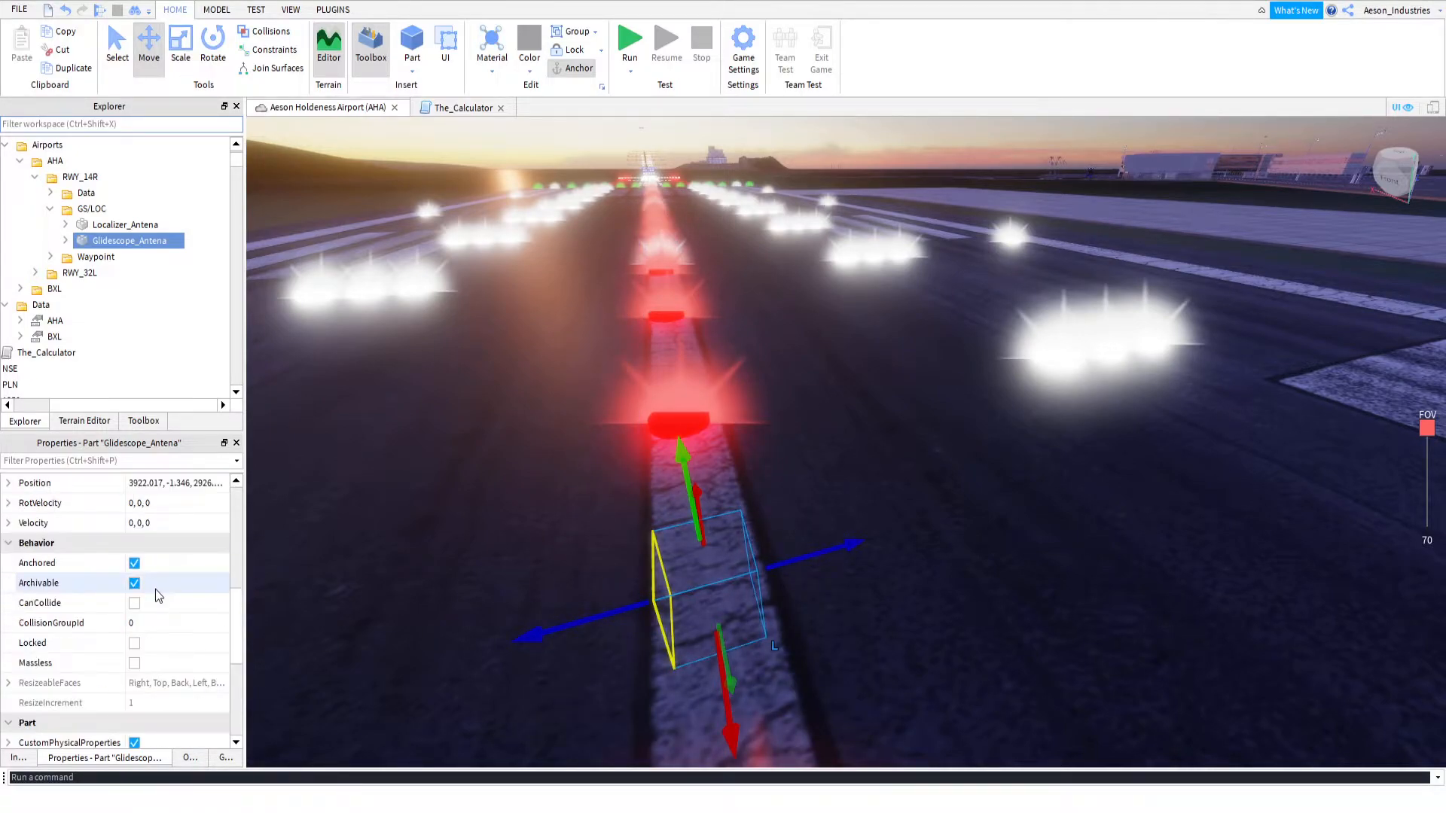
pyautogui.moveTo(697, 599); pyautogui.dragTo(894, 609)
pyautogui.moveTo(955, 574); pyautogui.dragTo(813, 557)
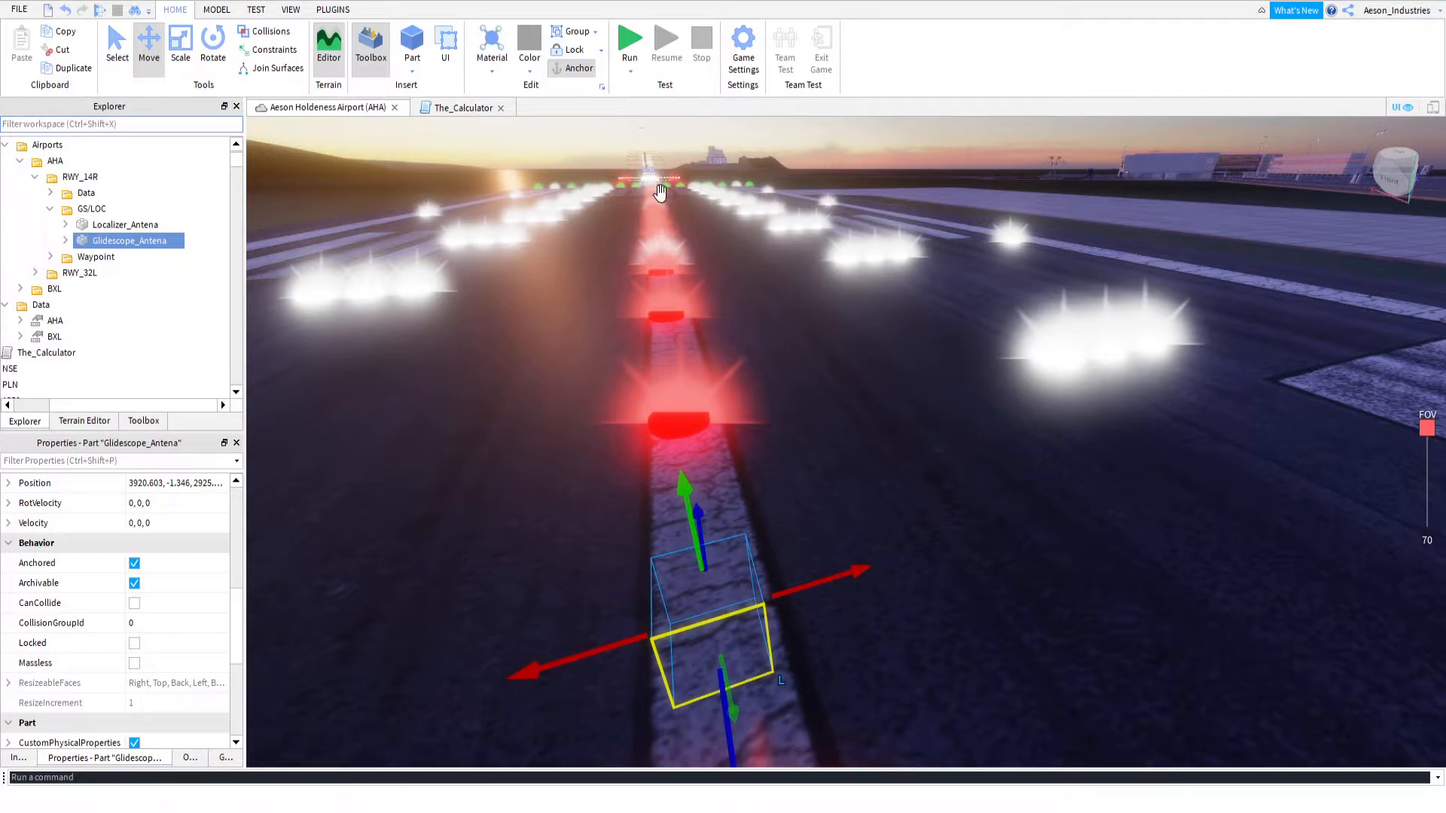
pyautogui.moveTo(855, 432); pyautogui.dragTo(870, 417, button='right')
pyautogui.moveTo(742, 407); pyautogui.dragTo(745, 404, button='right')
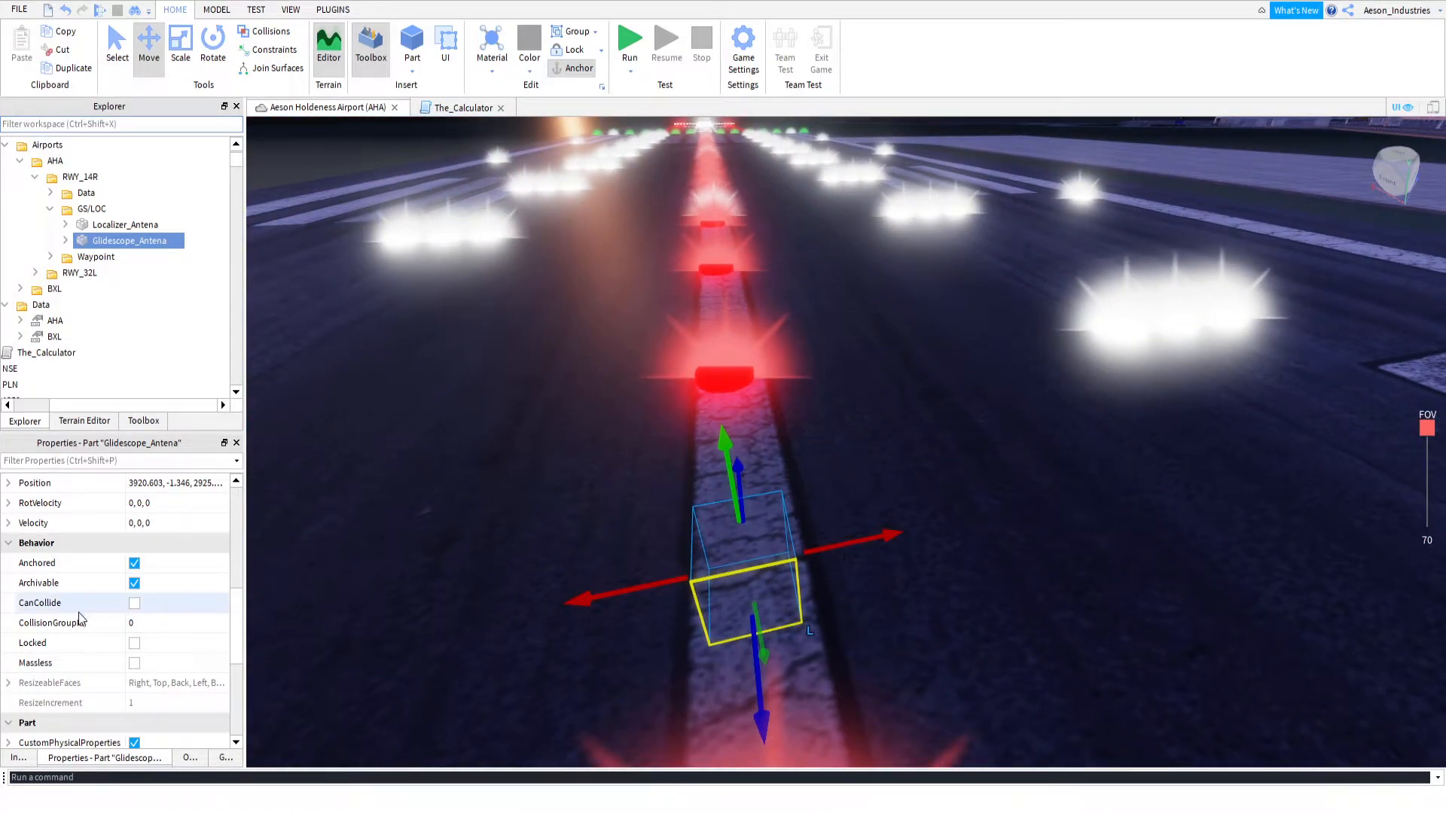
pyautogui.scroll(-4, 107, 617)
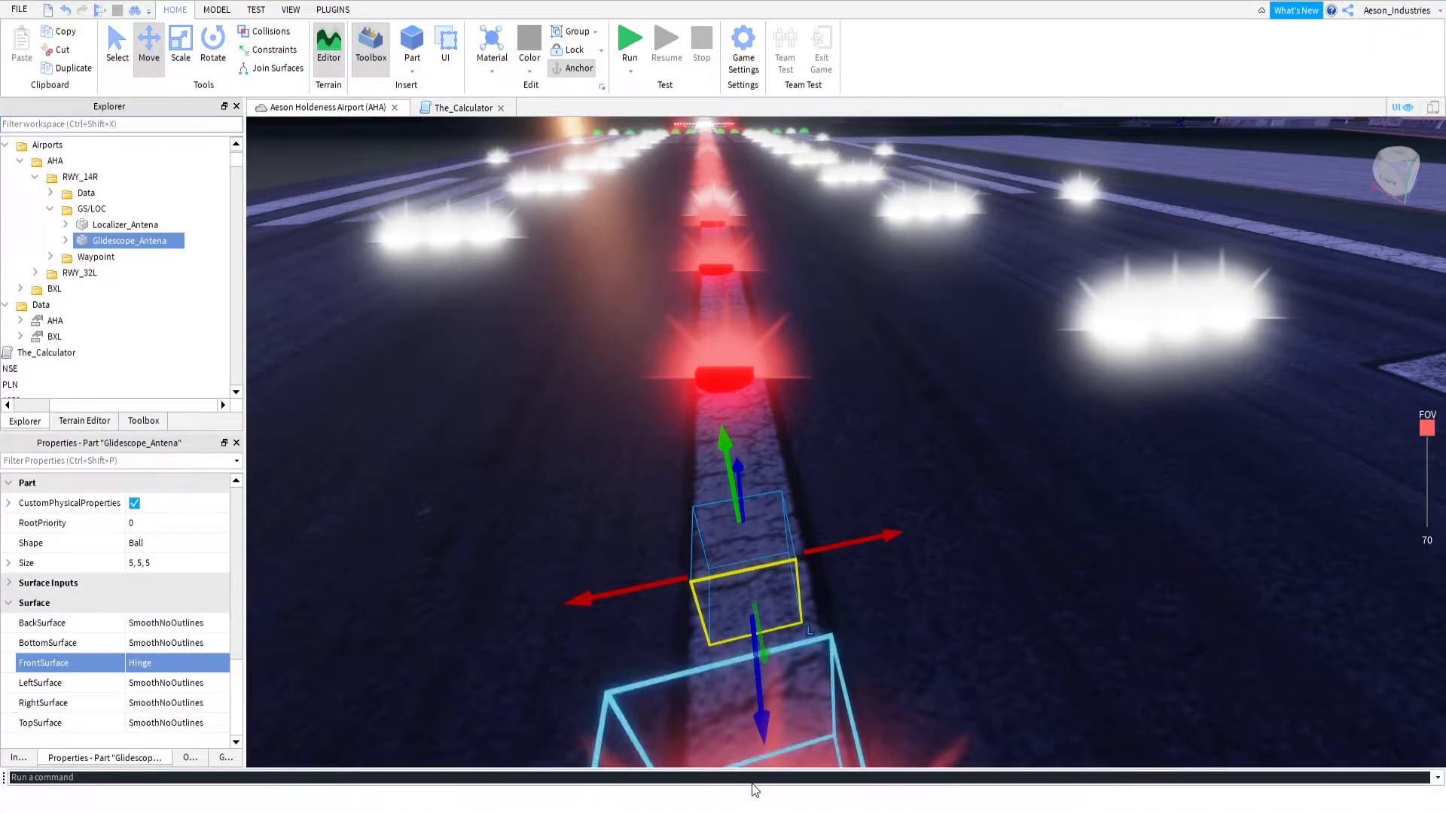
pyautogui.scroll(4, 184, 554)
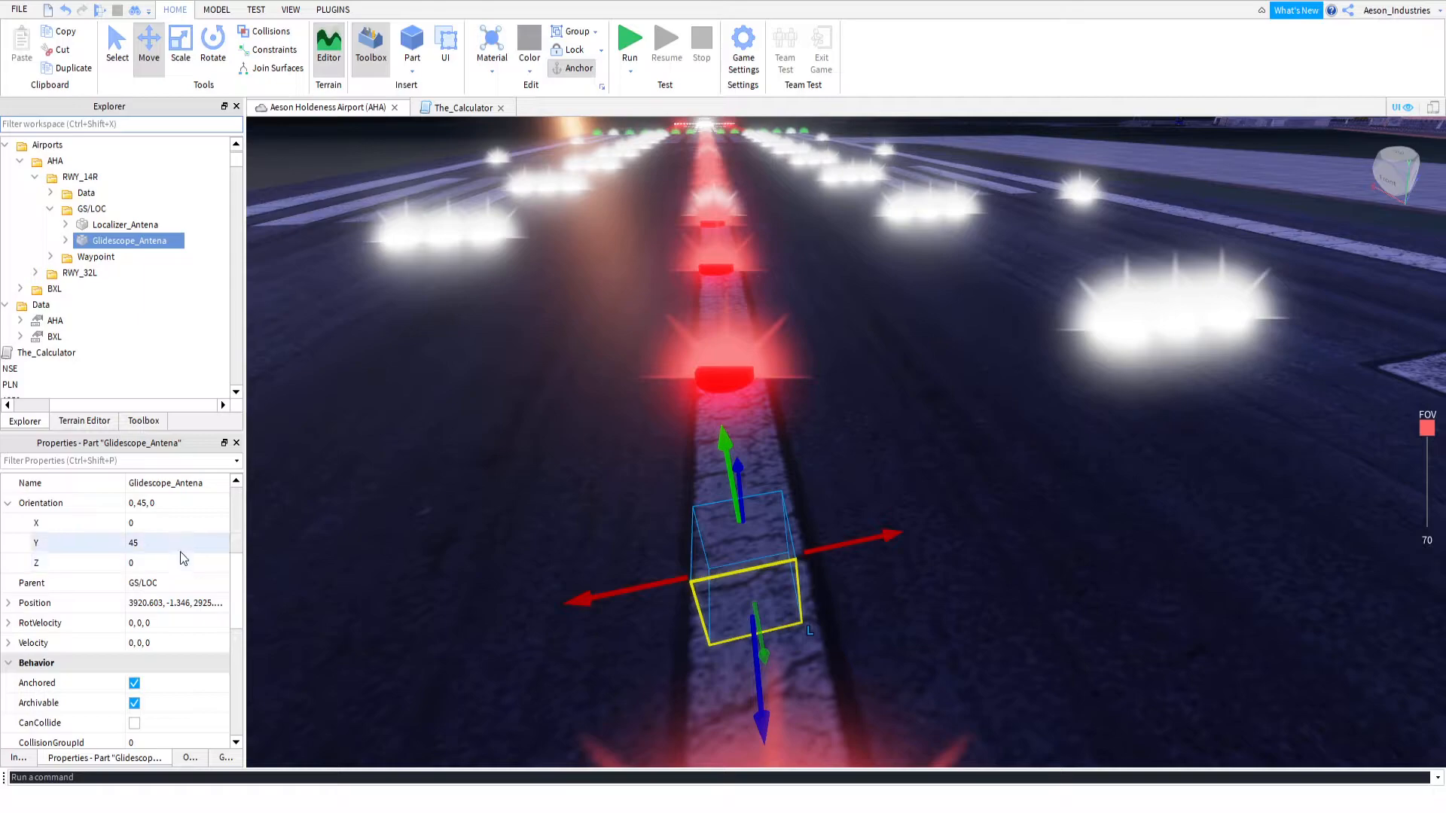
# Set the Radial_Angle value inside RWY_14R's Glidescope_Antena to 45
pyautogui.click(67, 240)
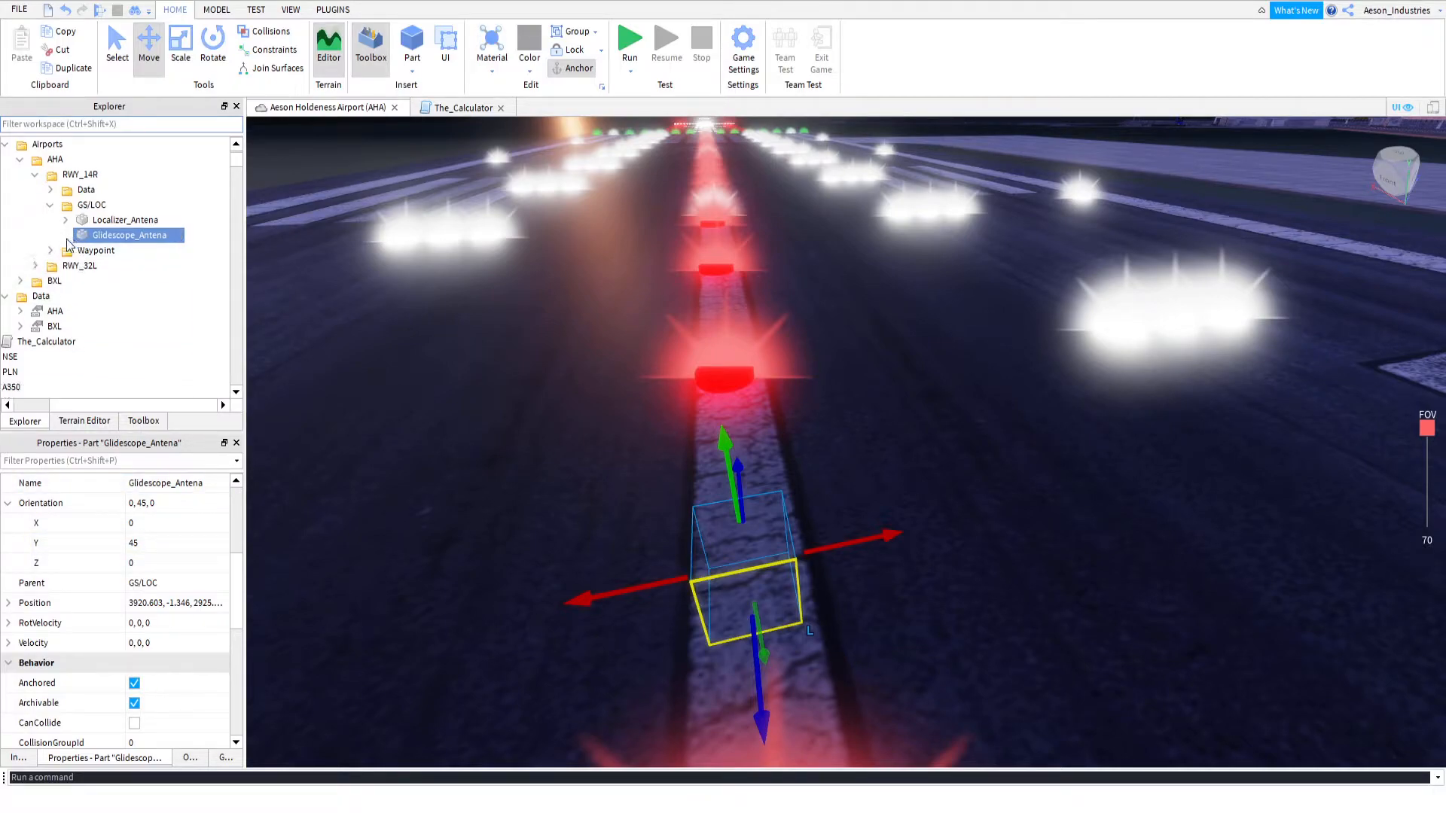
pyautogui.click(117, 250)
pyautogui.click(125, 565)
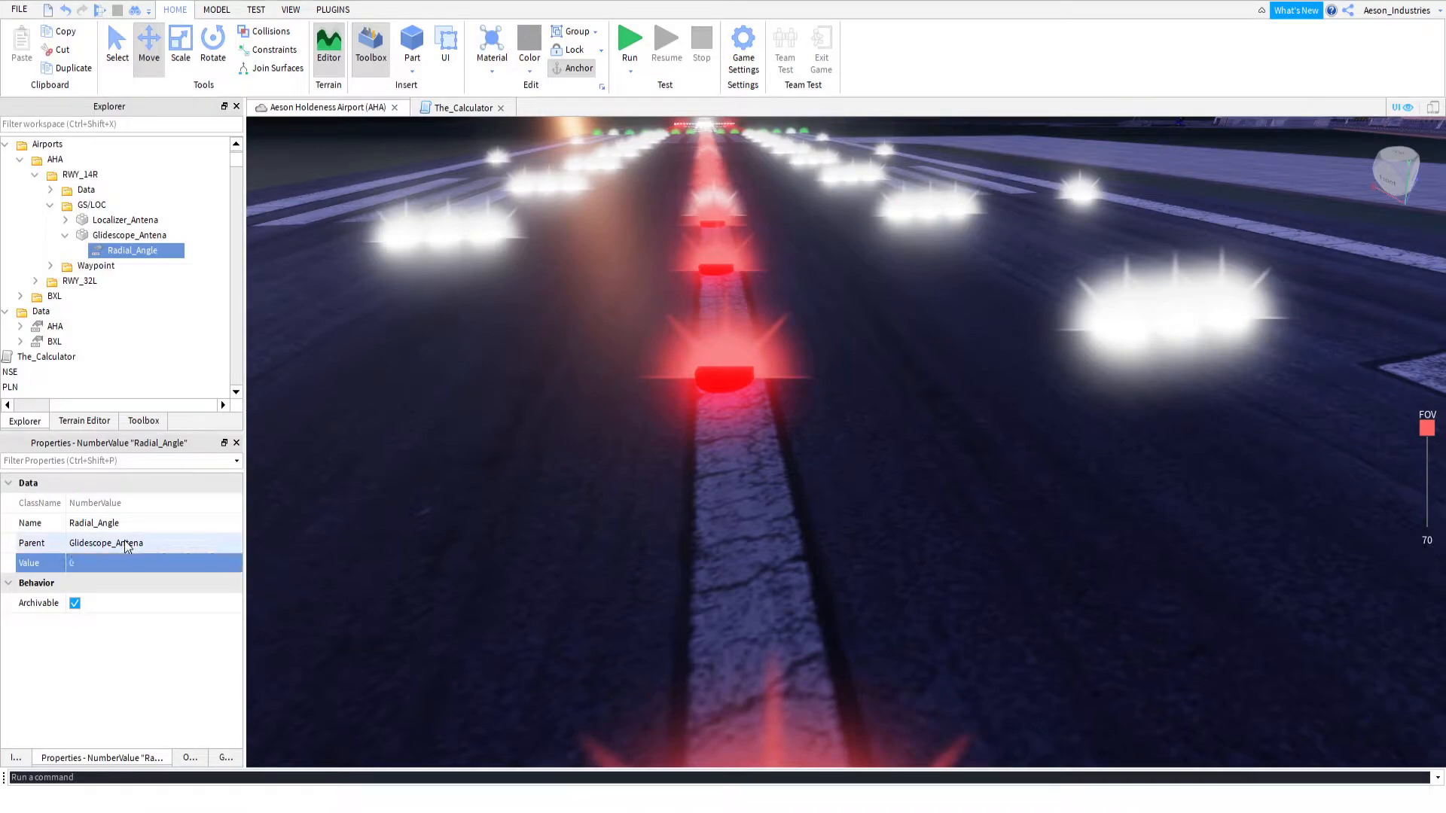
pyautogui.click(105, 557)
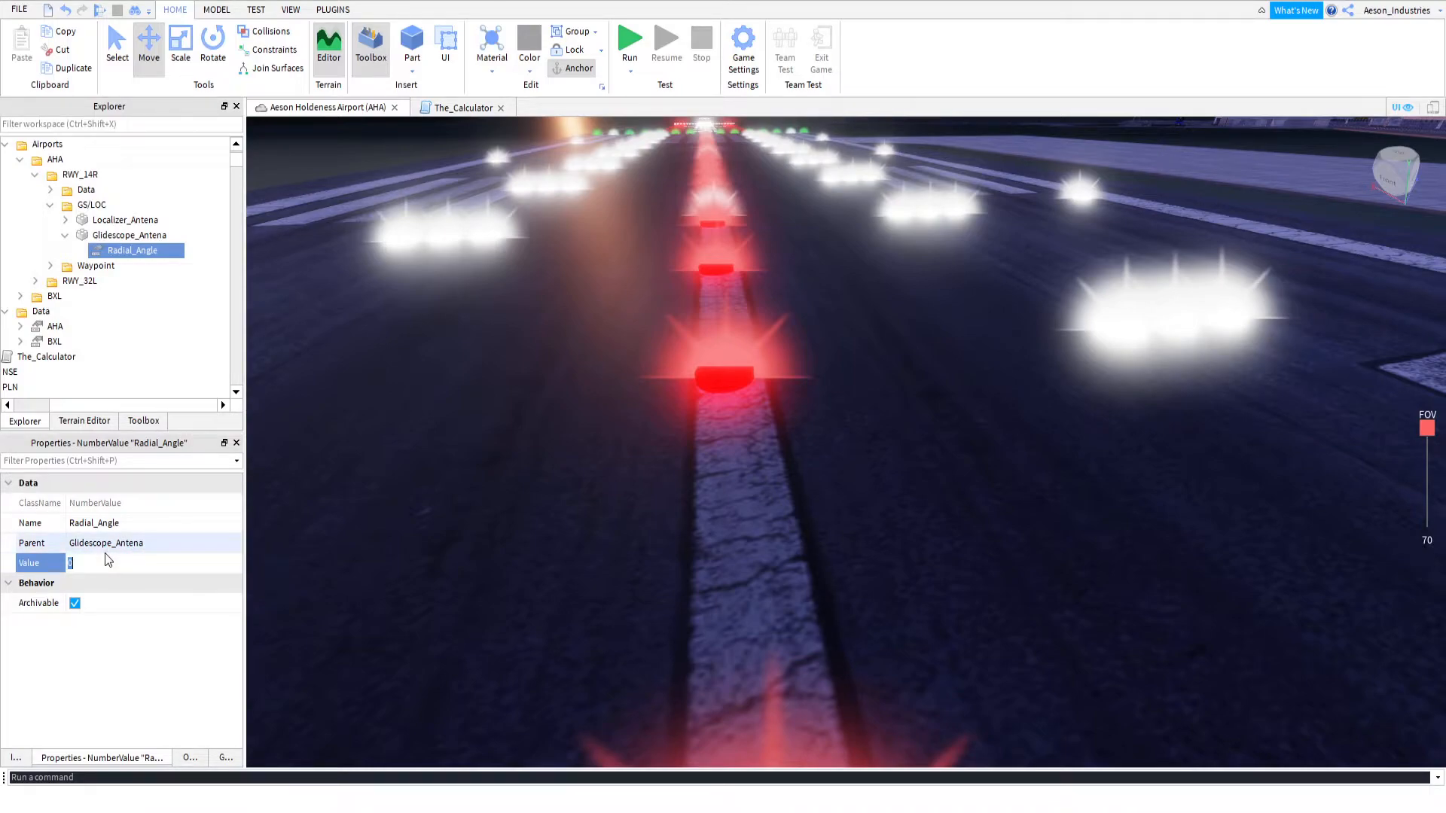
pyautogui.press('Return')
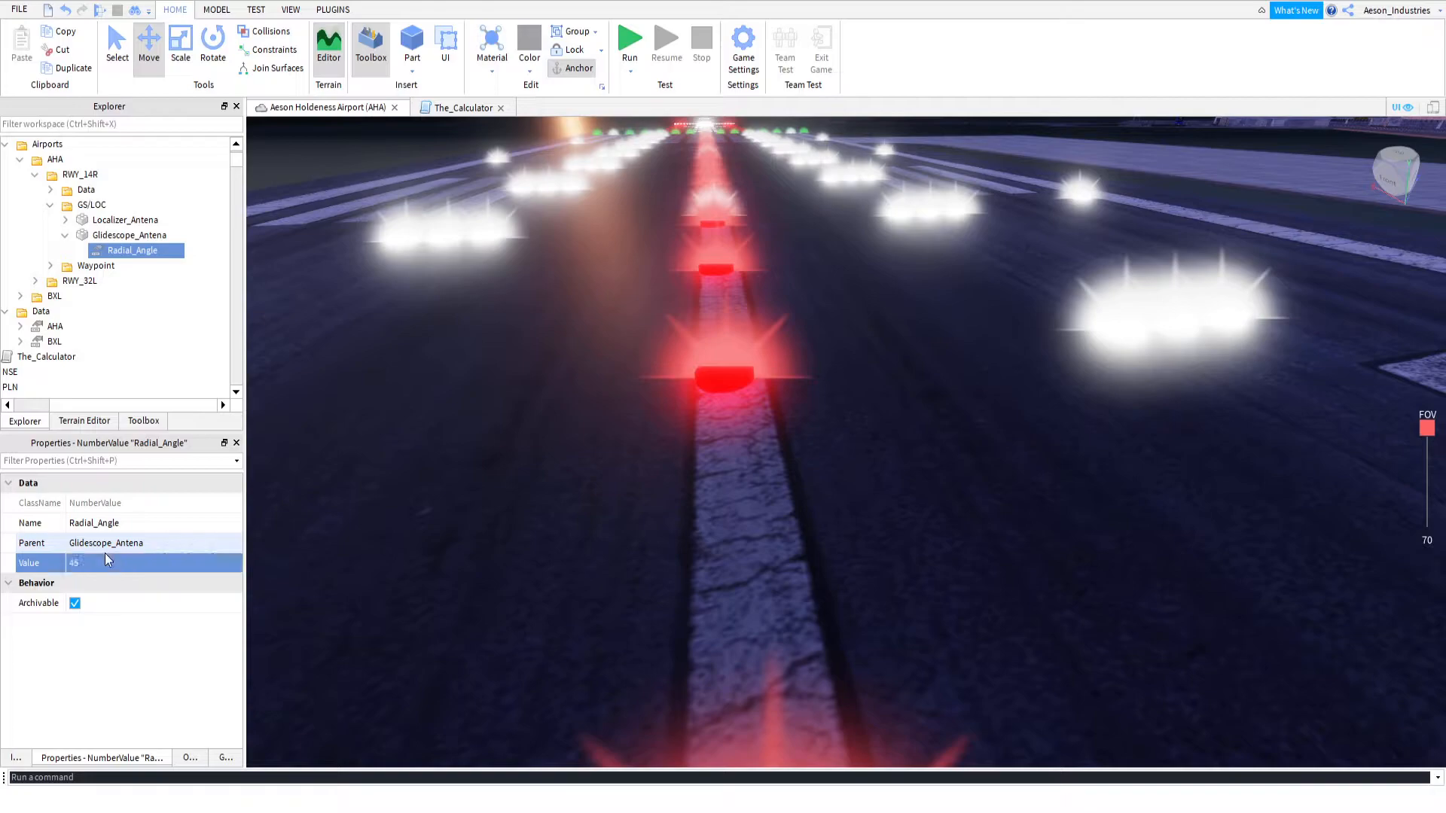
# Select RWY_14R's Glidescope_Antena on the runway and duplicate it within the GS/LOC folder
pyautogui.click(746, 539)
pyautogui.press('f')
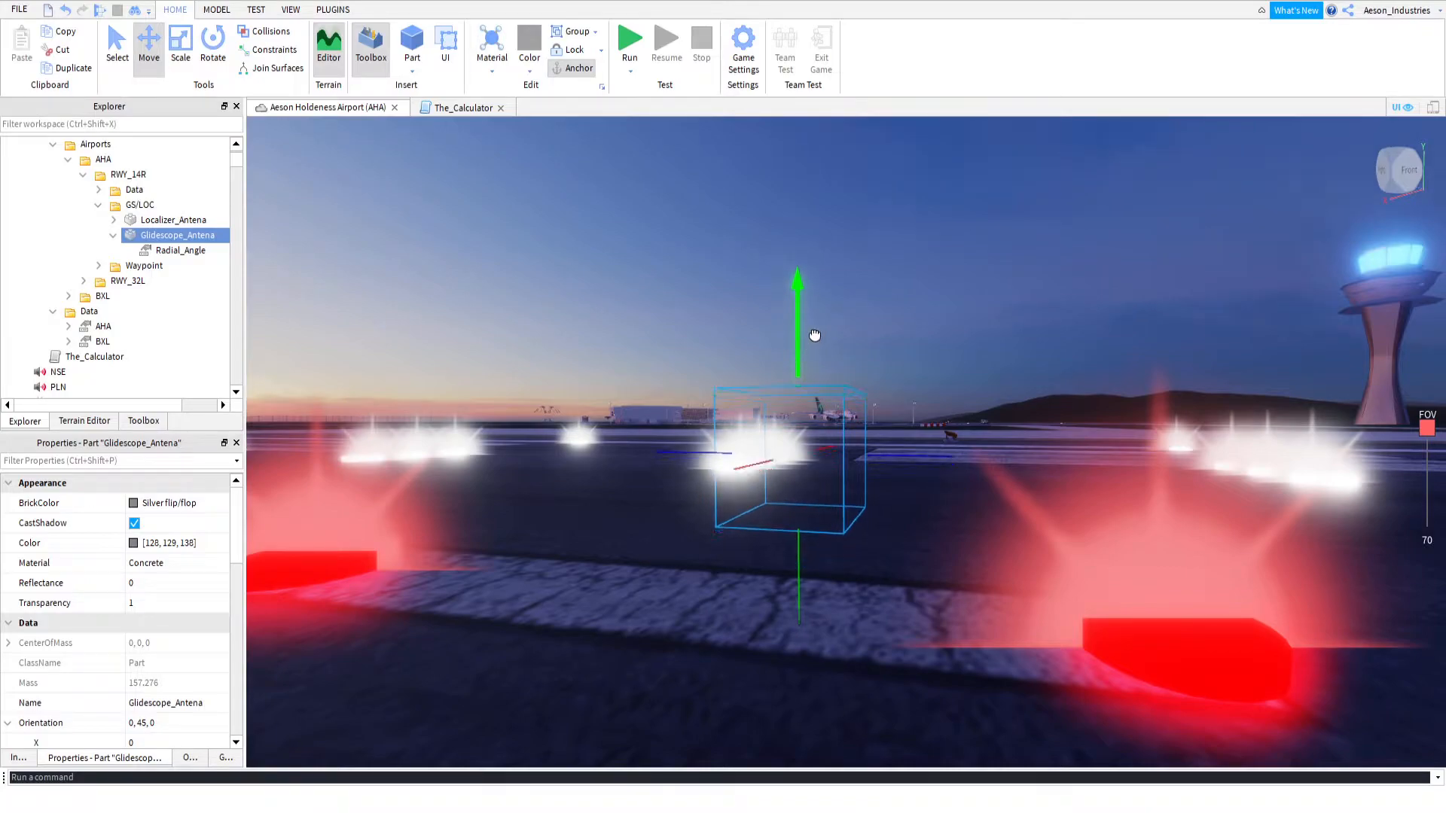
pyautogui.moveTo(816, 334); pyautogui.dragTo(818, 337, button='right')
pyautogui.scroll(-3, 818, 337)
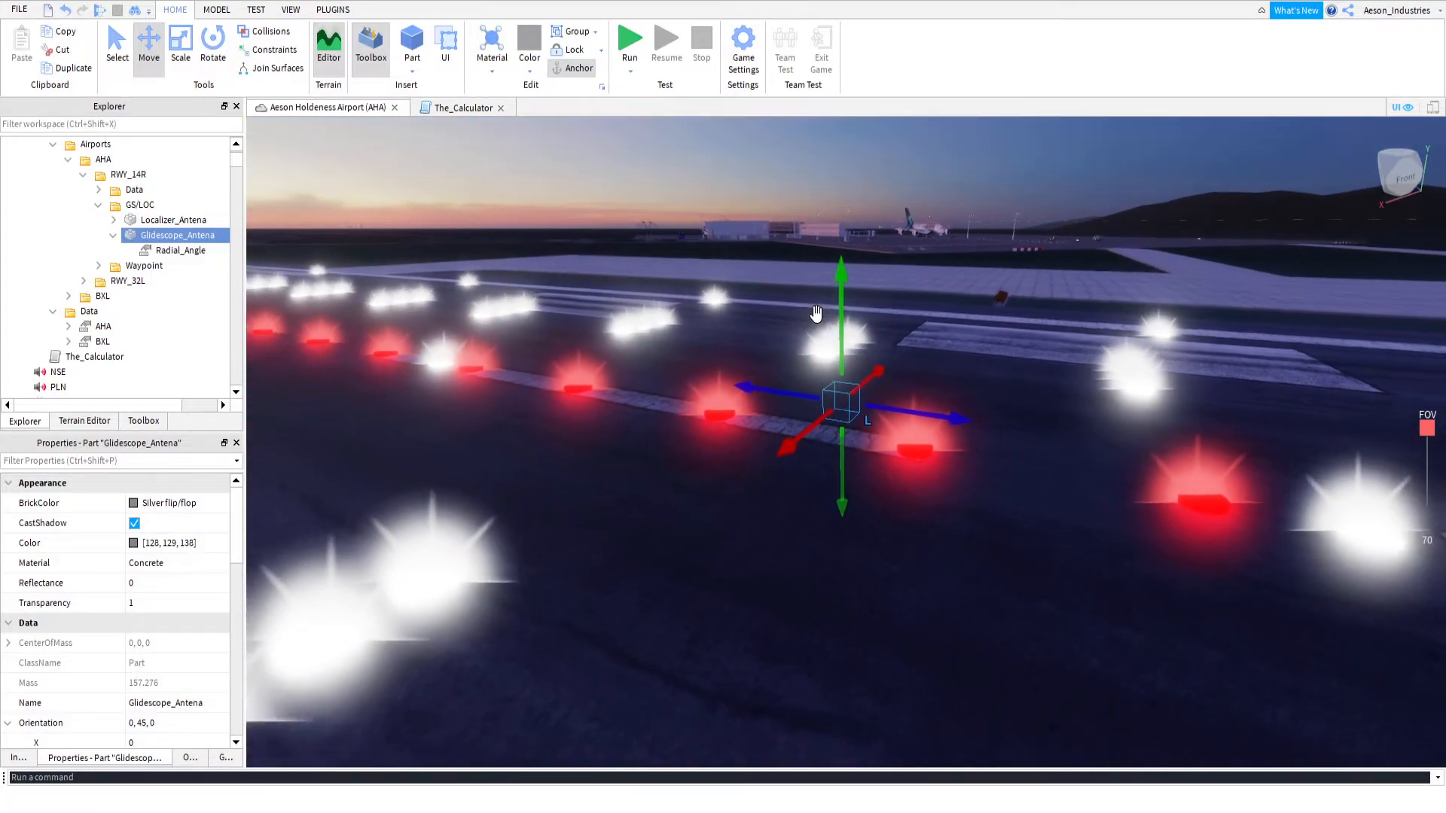
pyautogui.hotkey('ctrl', 'd')
pyautogui.scroll(-5, 844, 408)
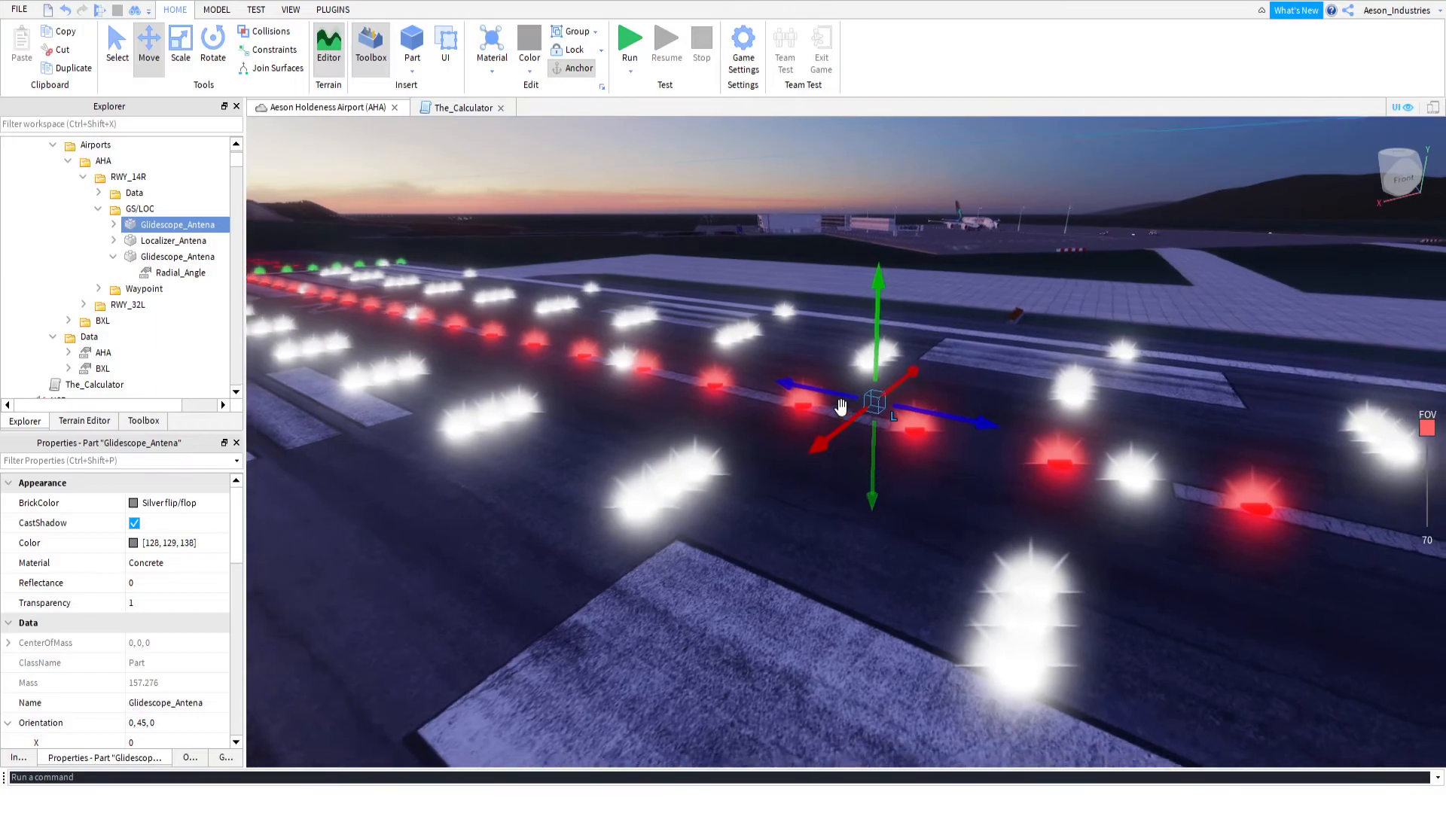
pyautogui.moveTo(900, 417); pyautogui.dragTo(965, 433)
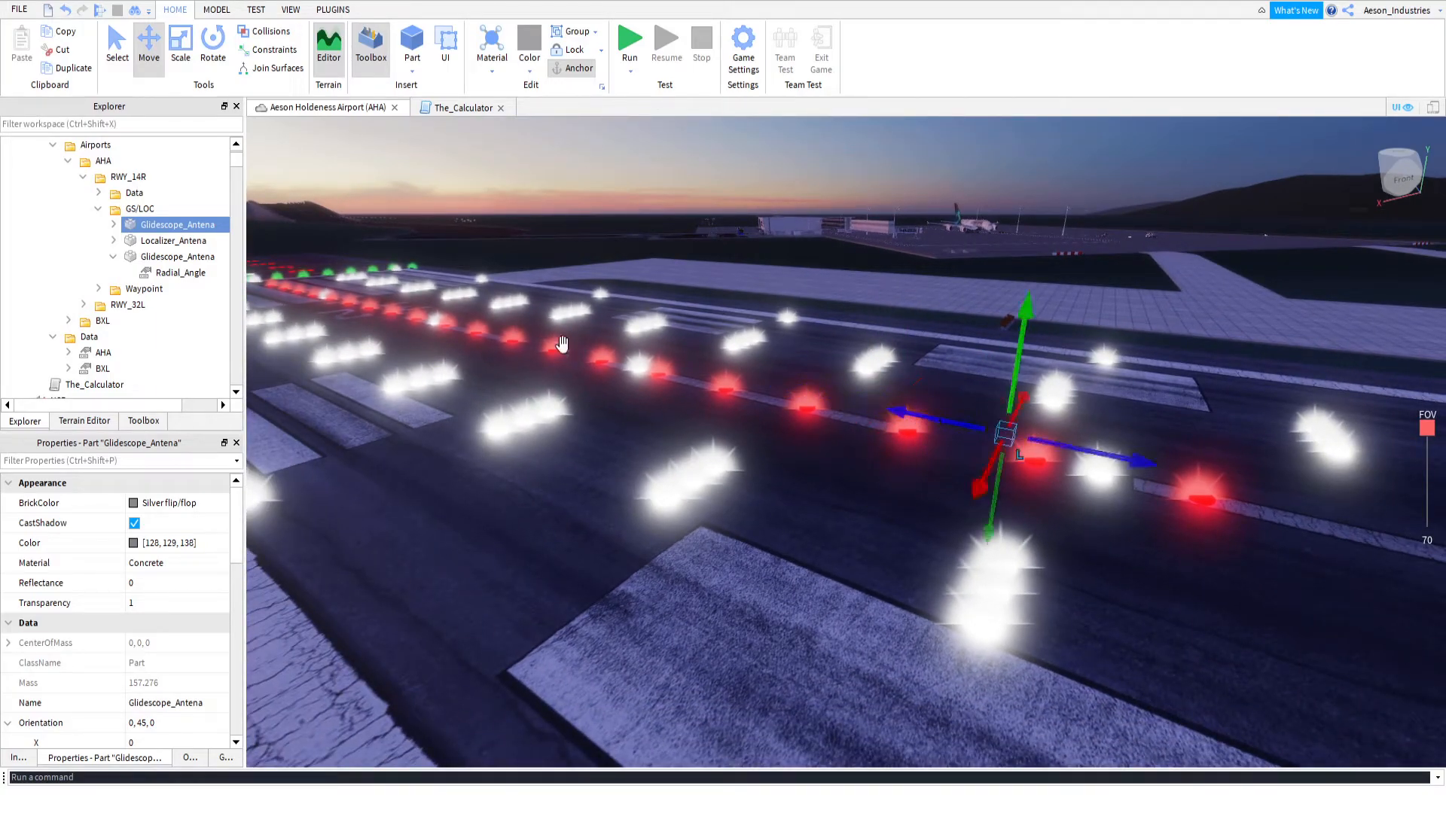
# Select the original Glidescope_Antena in RWY_14R and examine its placement on the centreline between the red lights from above and up close
pyautogui.click(169, 261)
pyautogui.scroll(-3, 905, 397)
pyautogui.moveTo(903, 396); pyautogui.dragTo(904, 397, button='right')
pyautogui.press('w')
pyautogui.scroll(-4, 851, 552)
pyautogui.scroll(-2, 813, 372)
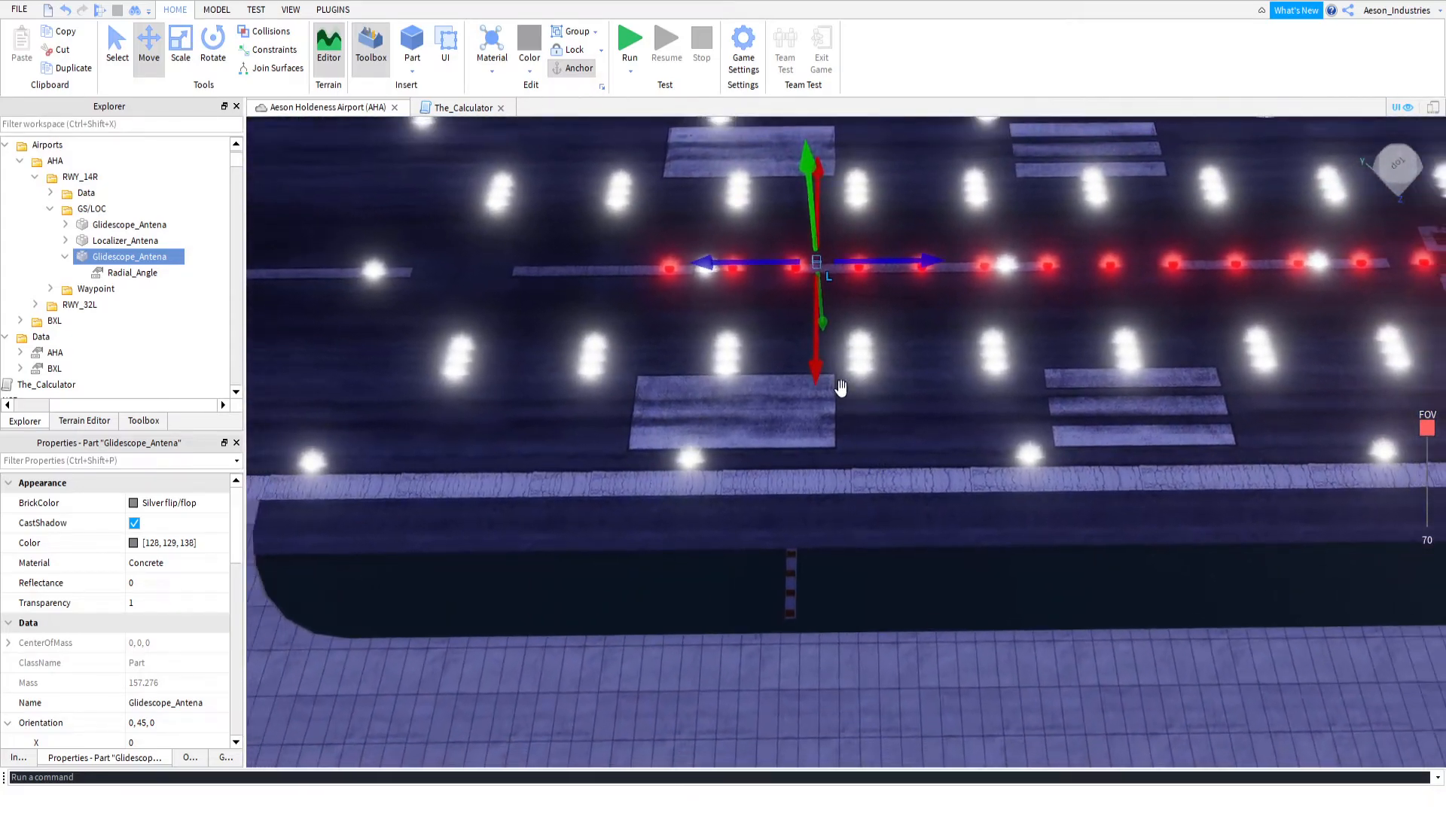
pyautogui.moveTo(799, 575); pyautogui.dragTo(798, 575, button='right')
pyautogui.scroll(1, 784, 693)
pyautogui.moveTo(904, 418); pyautogui.dragTo(904, 418, button='right')
pyautogui.scroll(3, 904, 418)
pyautogui.moveTo(861, 467); pyautogui.dragTo(843, 440, button='right')
pyautogui.scroll(3, 861, 467)
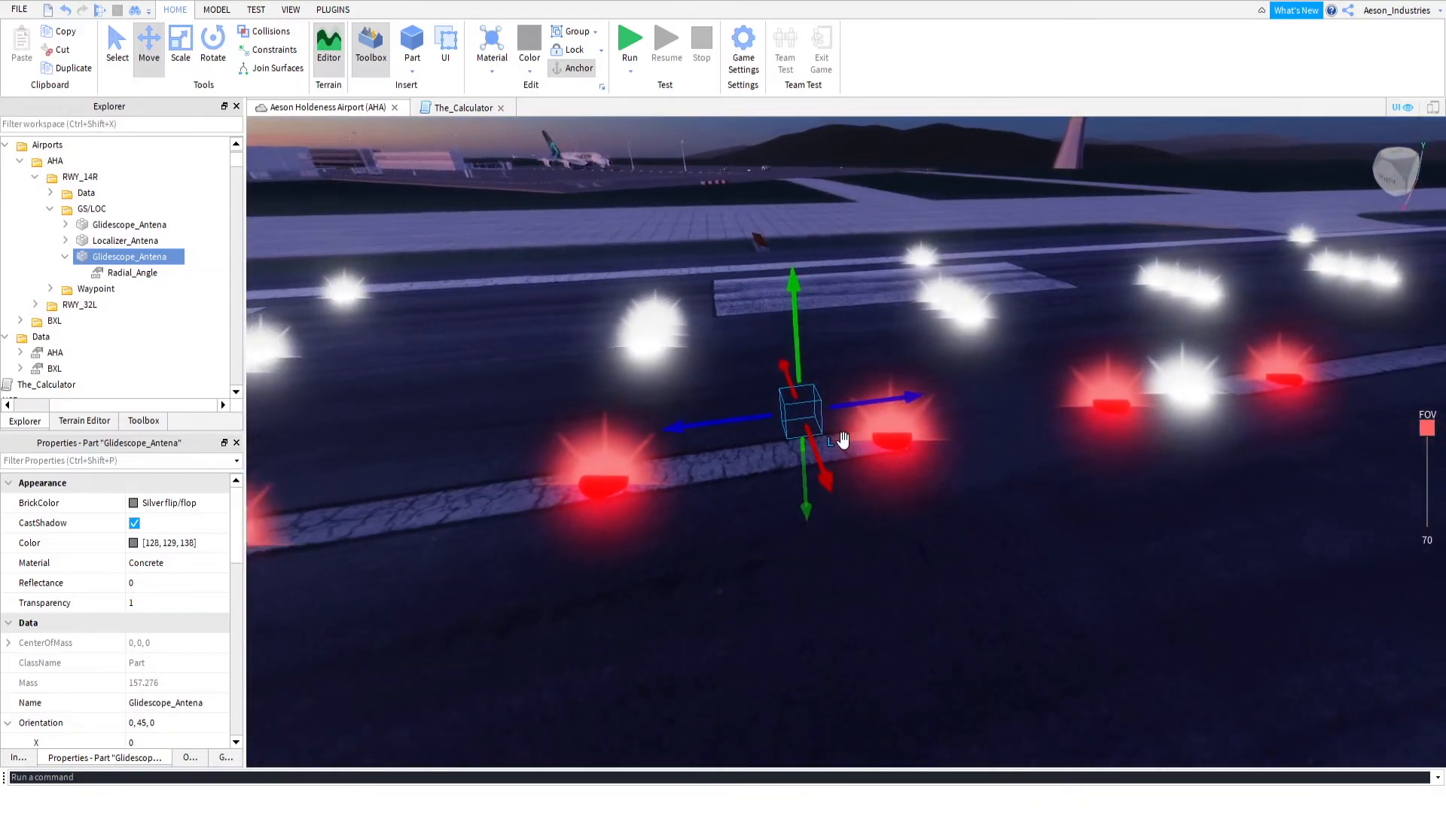
pyautogui.scroll(-2, 843, 440)
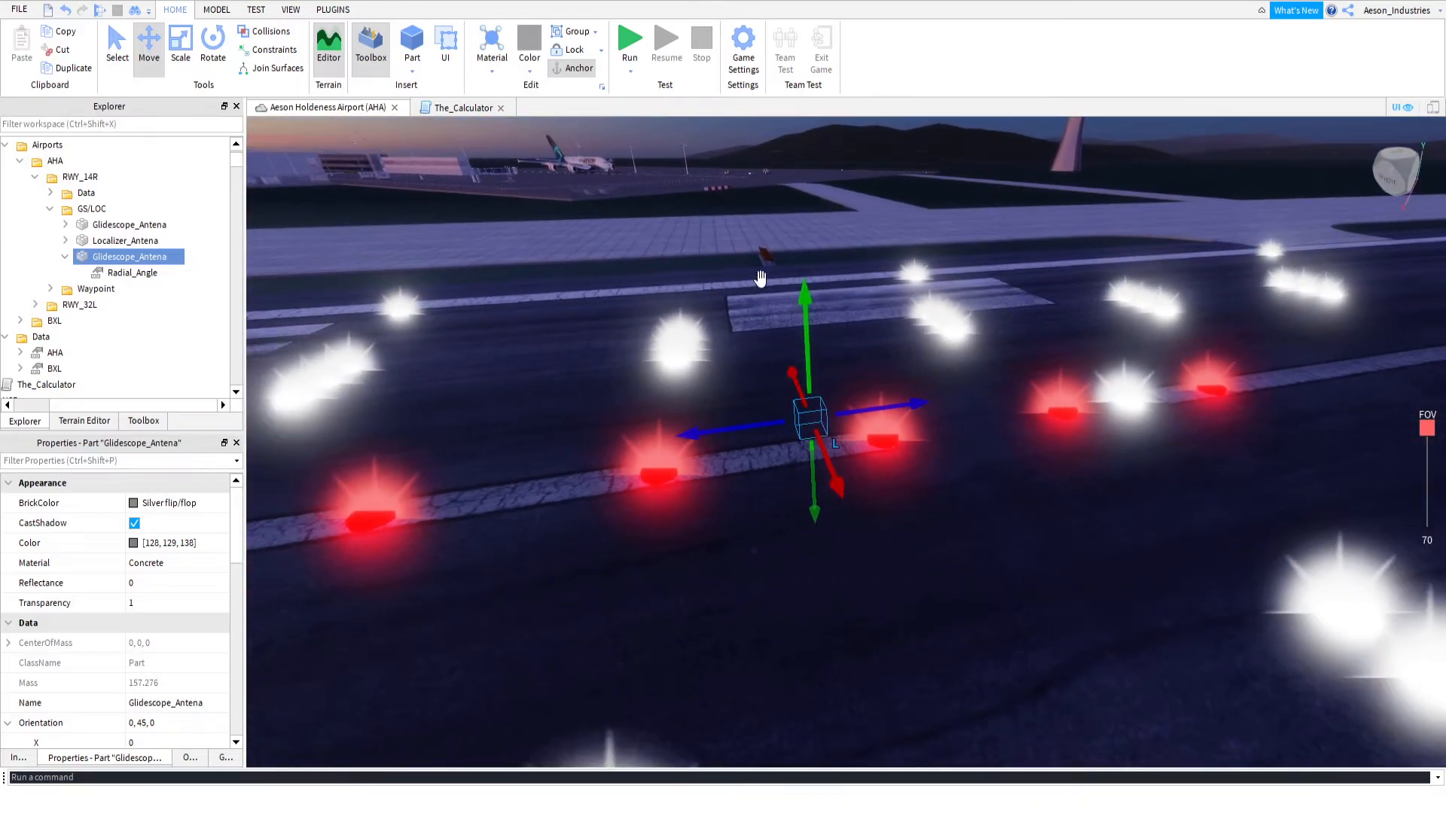
# Select RWY_32L's Glidescope_Antena and move it along the runway centreline to the row of green threshold lights
pyautogui.click(882, 385)
pyautogui.moveTo(926, 387); pyautogui.dragTo(931, 382, button='right')
pyautogui.moveTo(931, 382); pyautogui.dragTo(290, 156)
pyautogui.press('f')
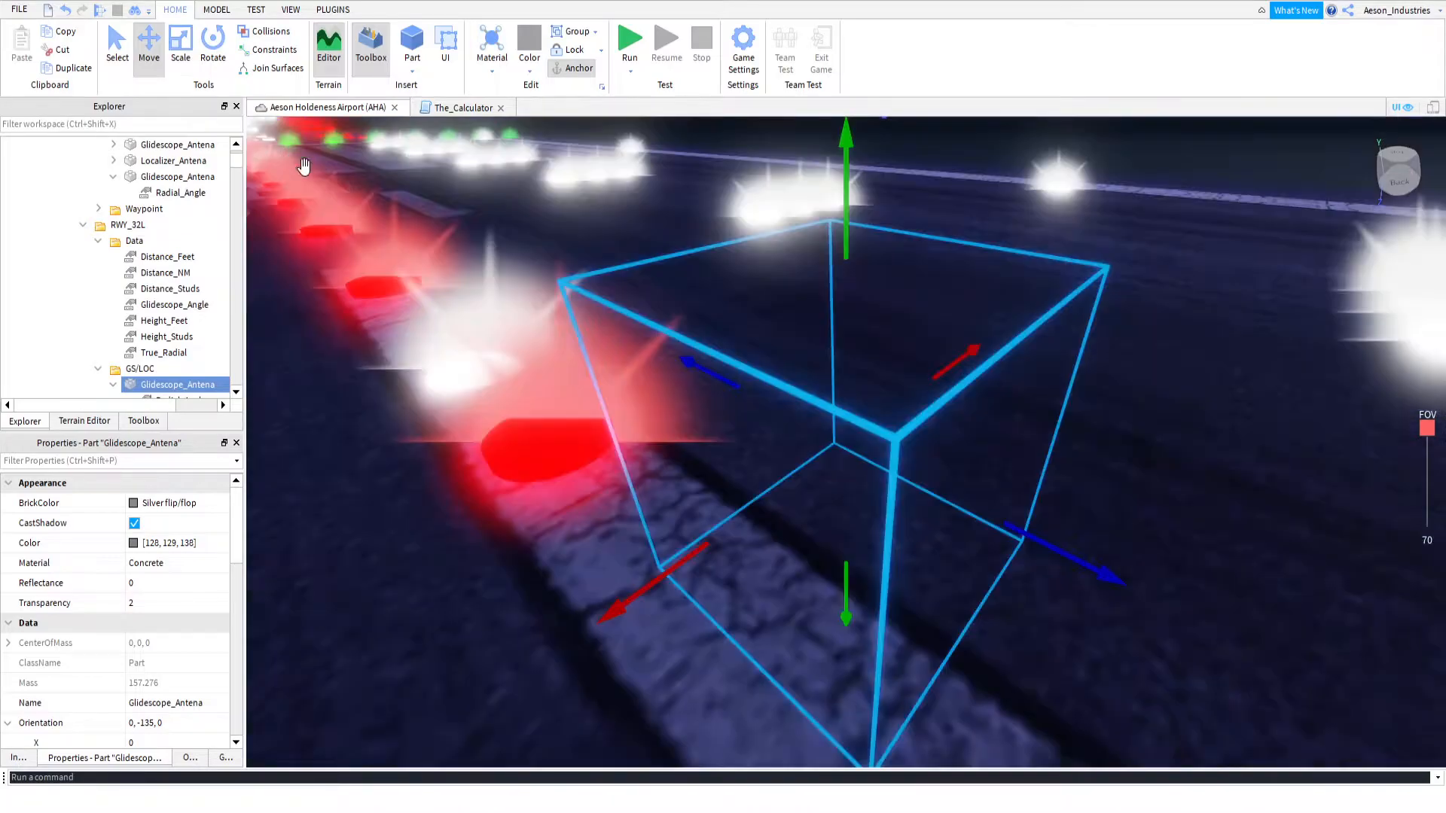
pyautogui.scroll(-10, 668, 326)
pyautogui.moveTo(914, 410); pyautogui.dragTo(584, 302)
pyautogui.press('s')
pyautogui.moveTo(630, 355); pyautogui.dragTo(557, 279, button='right')
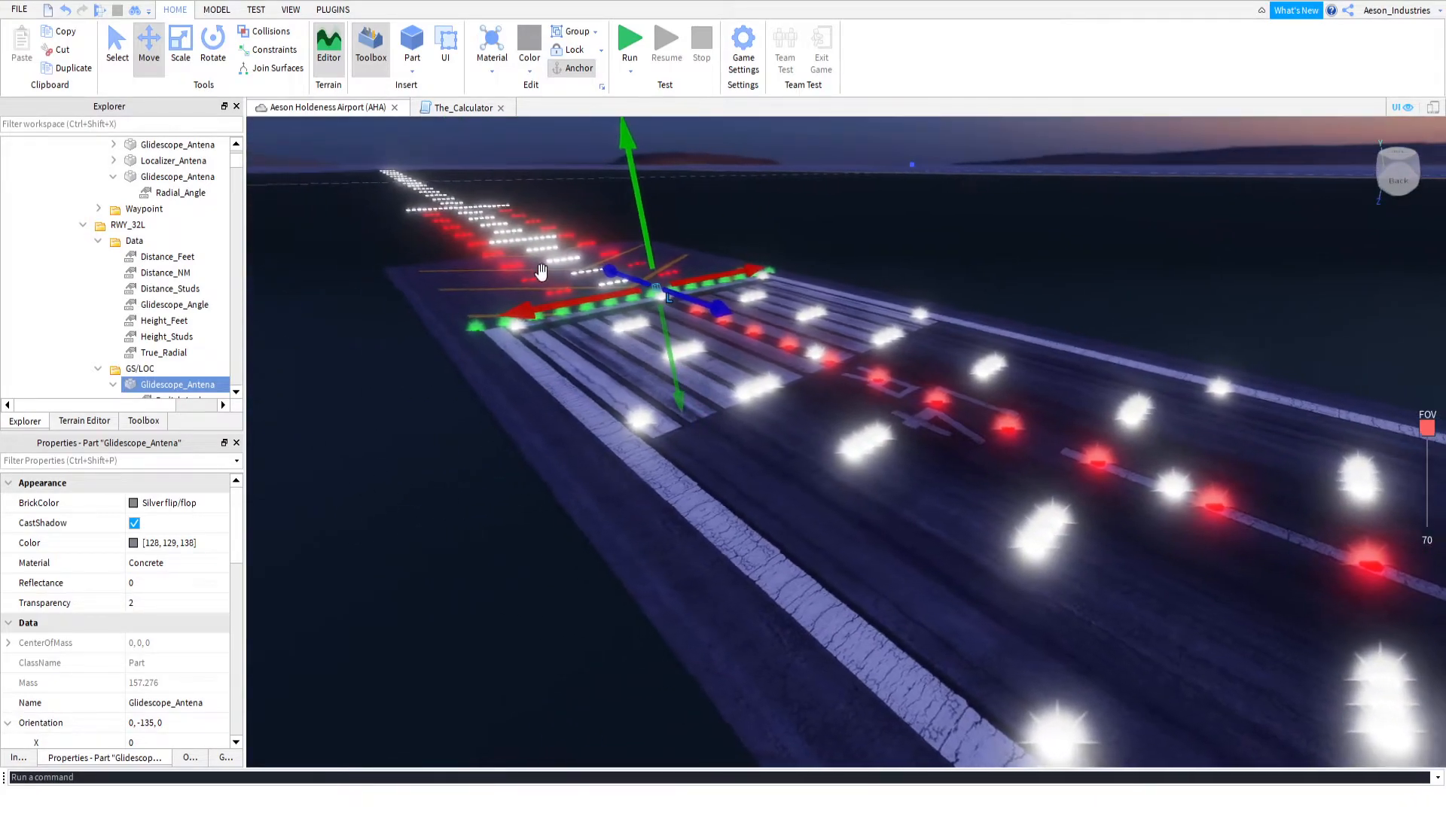
pyautogui.press('a')
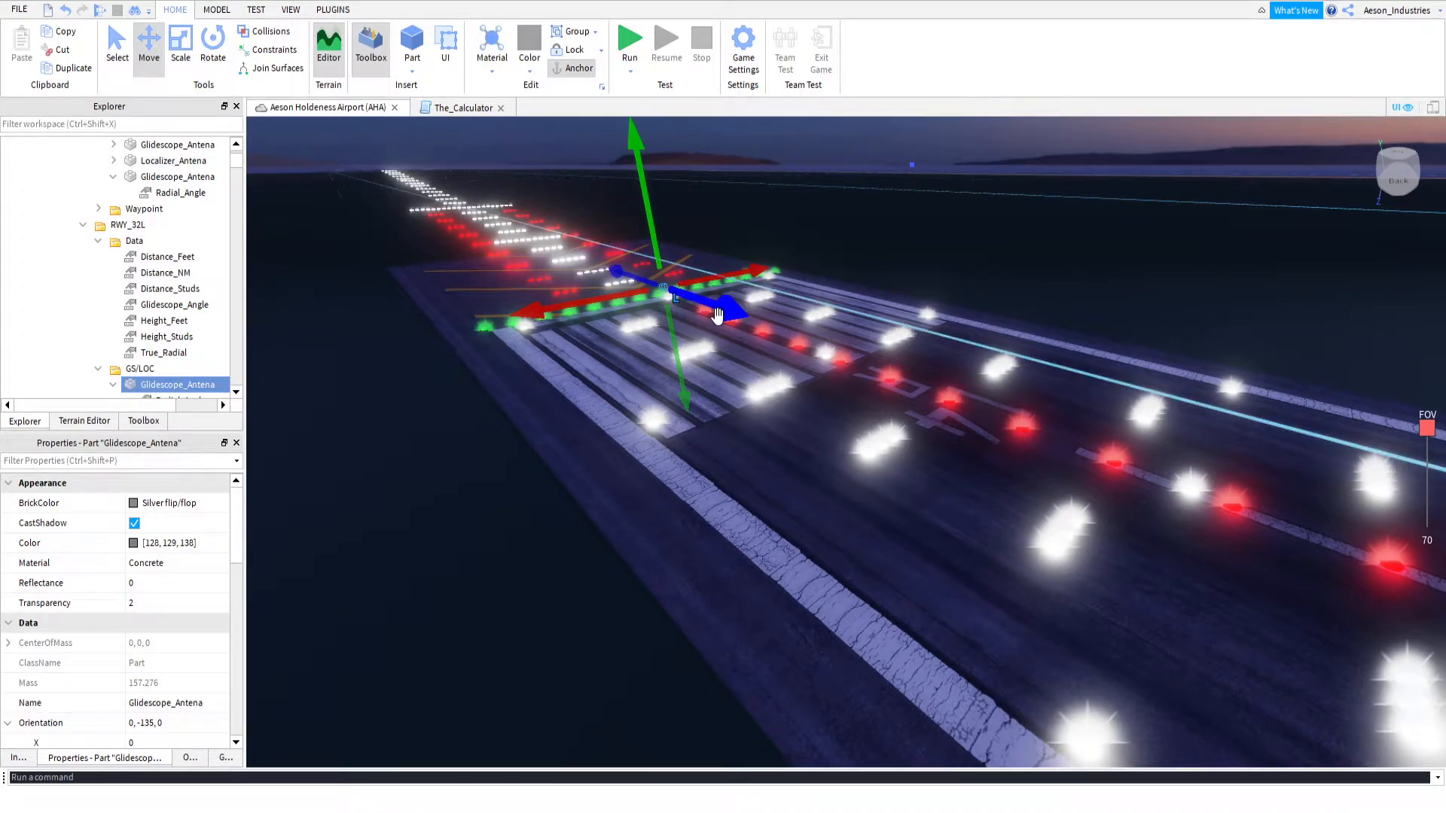
# Fine-tune the position of RWY_32L's Glidescope_Antena so it lines up with the row of green threshold lights
pyautogui.moveTo(716, 311); pyautogui.dragTo(717, 317, button='right')
pyautogui.scroll(6, 717, 317)
pyautogui.scroll(10, 716, 315)
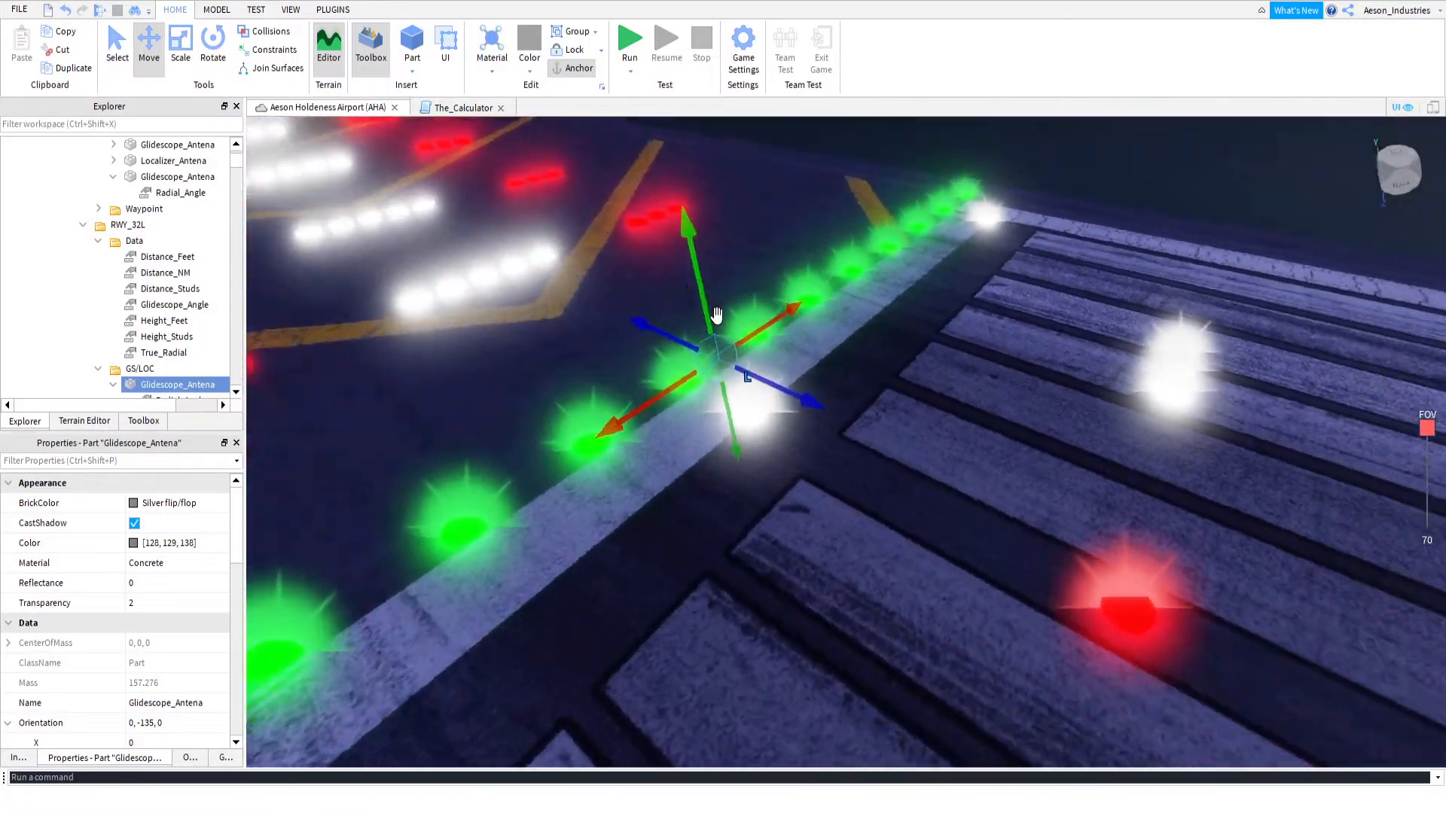
pyautogui.moveTo(716, 315); pyautogui.dragTo(715, 313, button='right')
pyautogui.press('a')
pyautogui.moveTo(779, 379); pyautogui.dragTo(709, 361)
pyautogui.press('s')
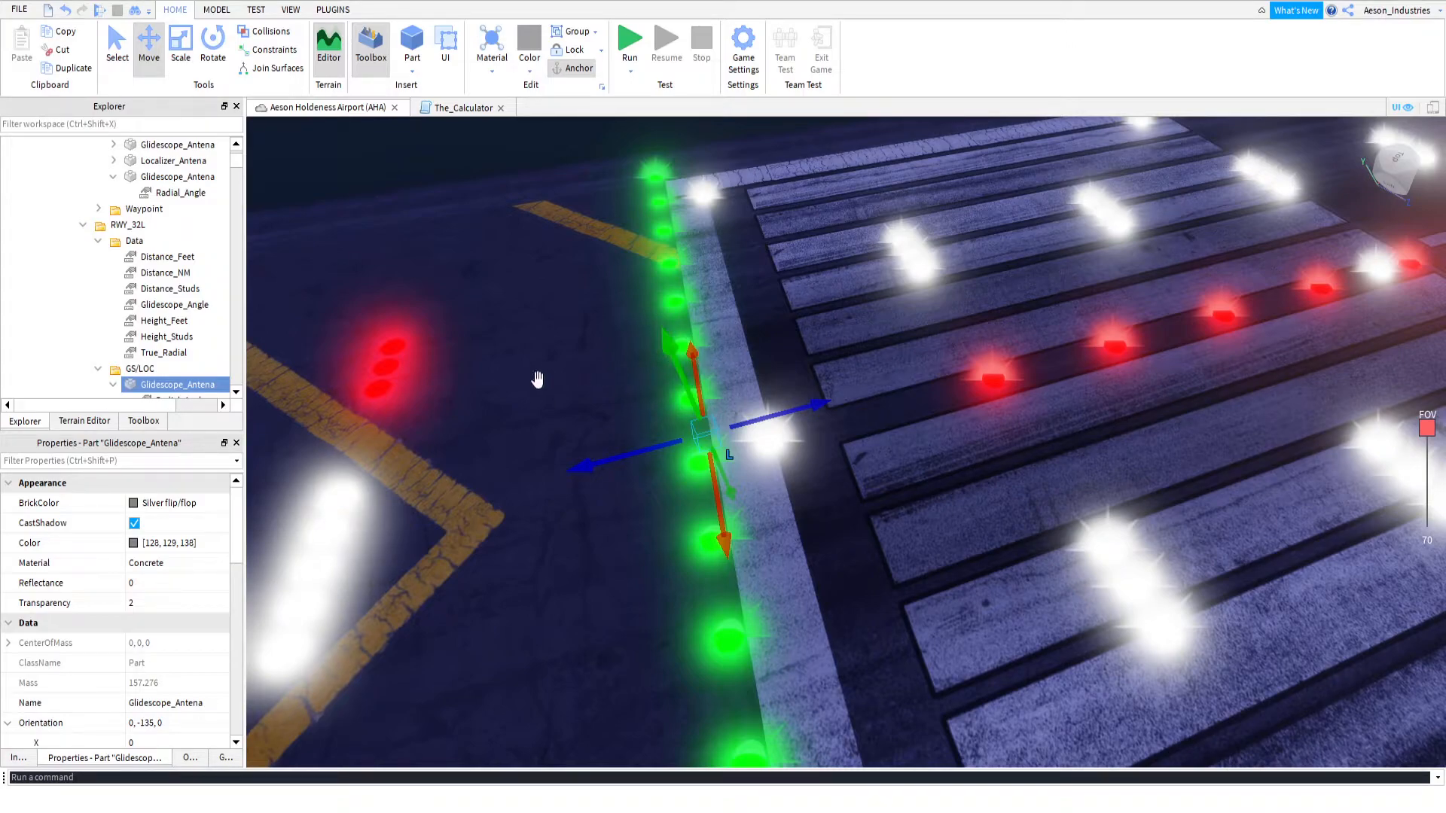
# Check the reflectance, orientation and position properties of RWY_32L's Glidescope_Antena
pyautogui.click(131, 599)
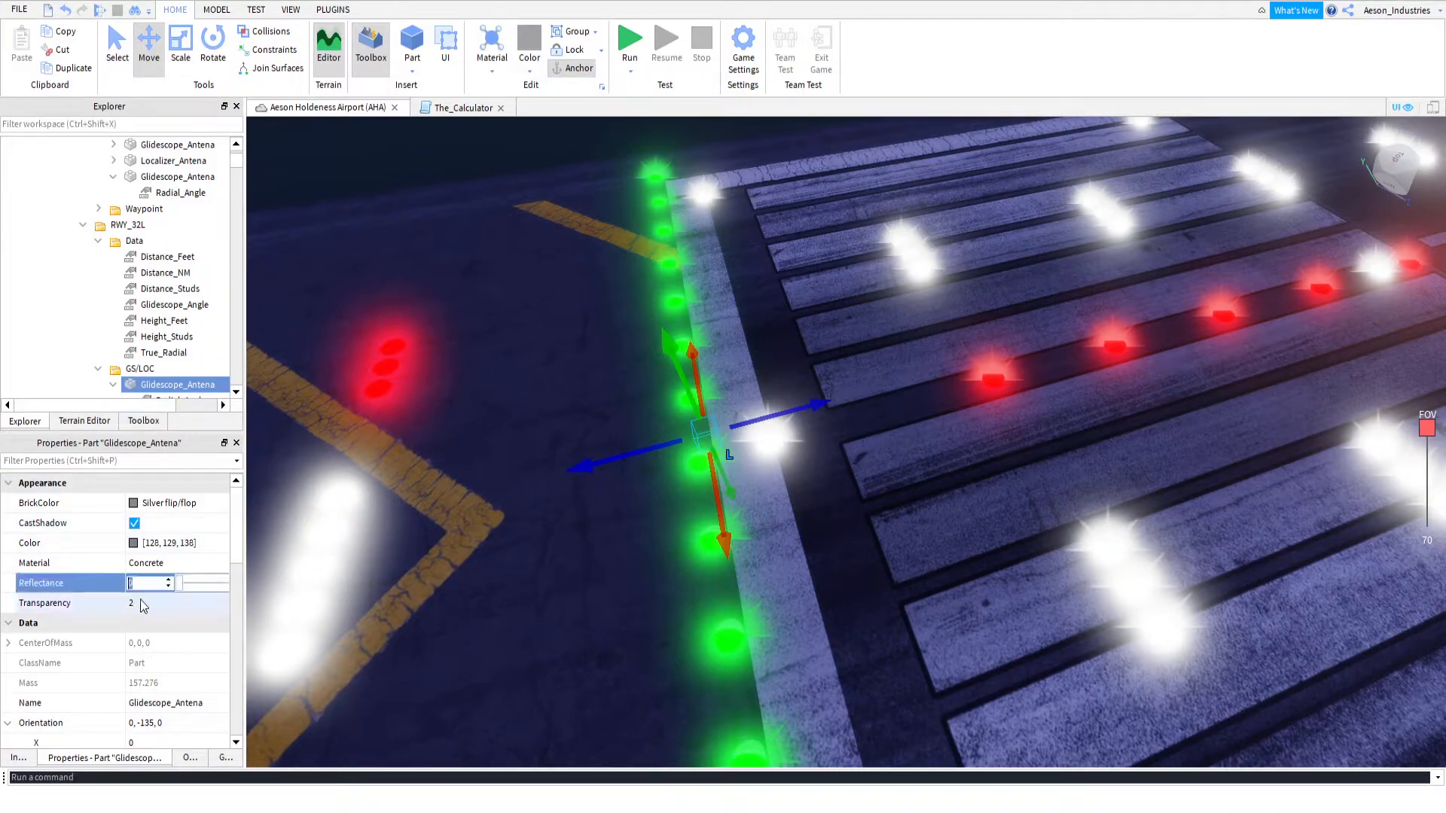
pyautogui.click(148, 580)
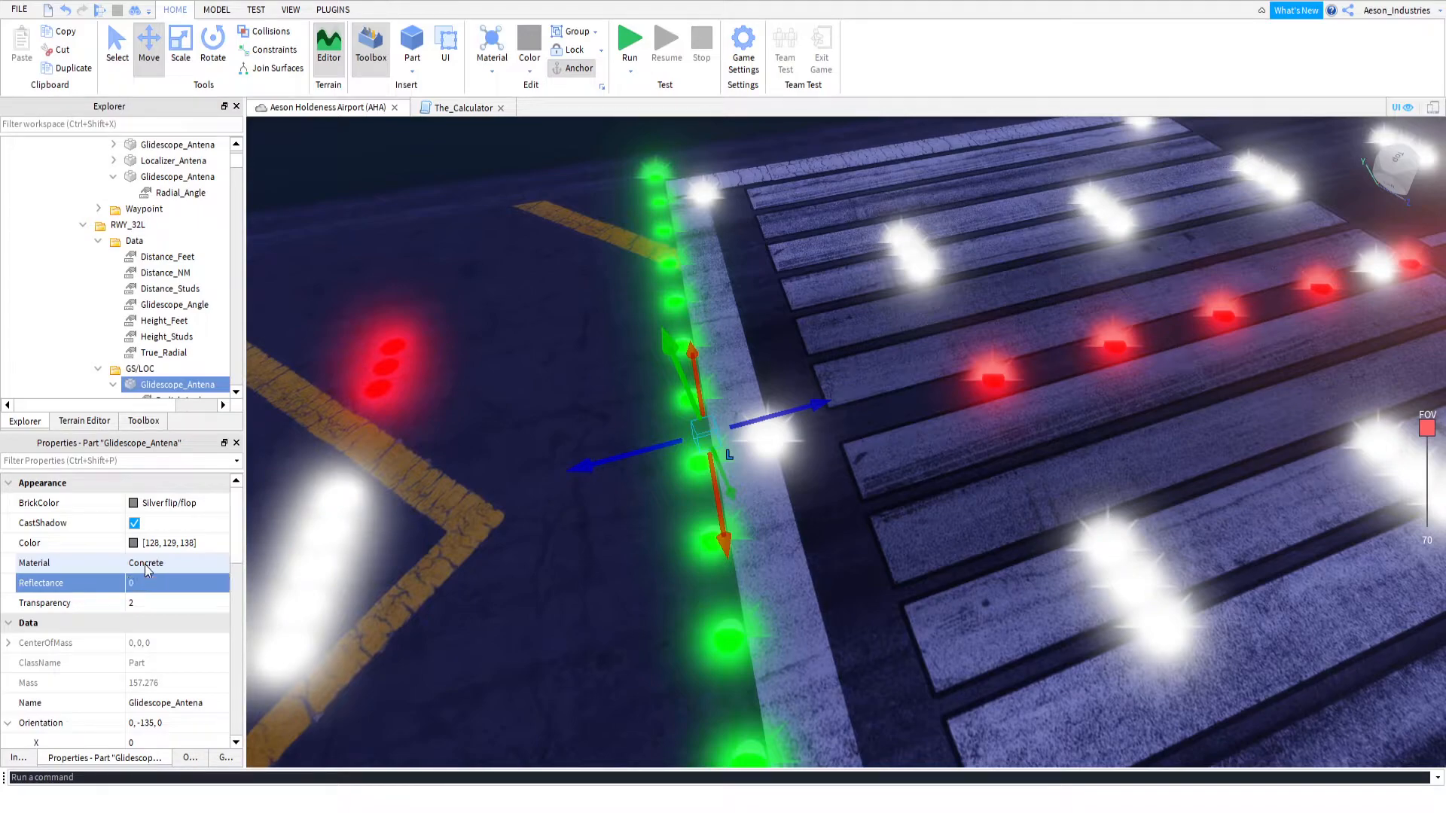
pyautogui.scroll(-3, 151, 589)
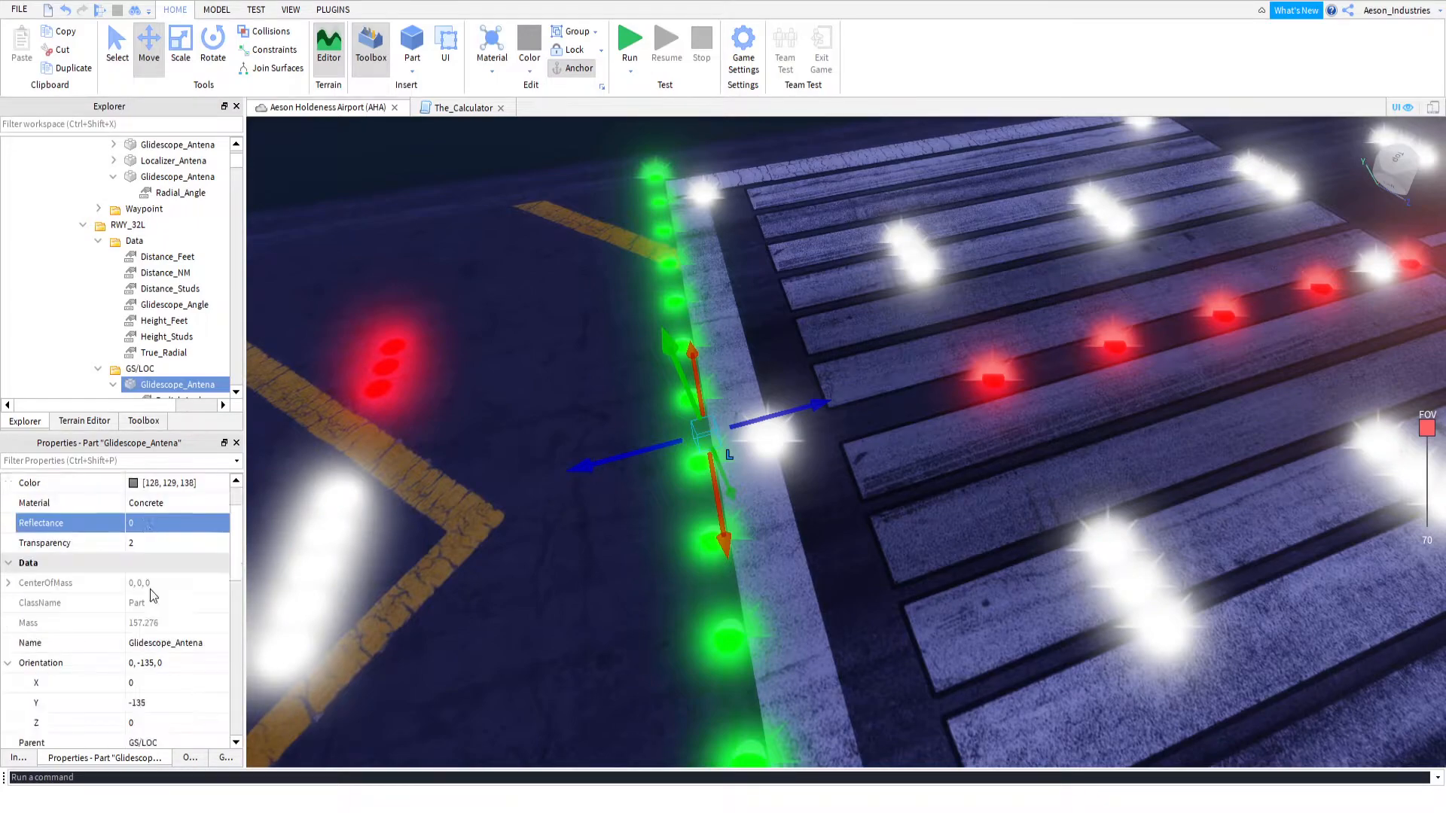
pyautogui.scroll(-3, 150, 589)
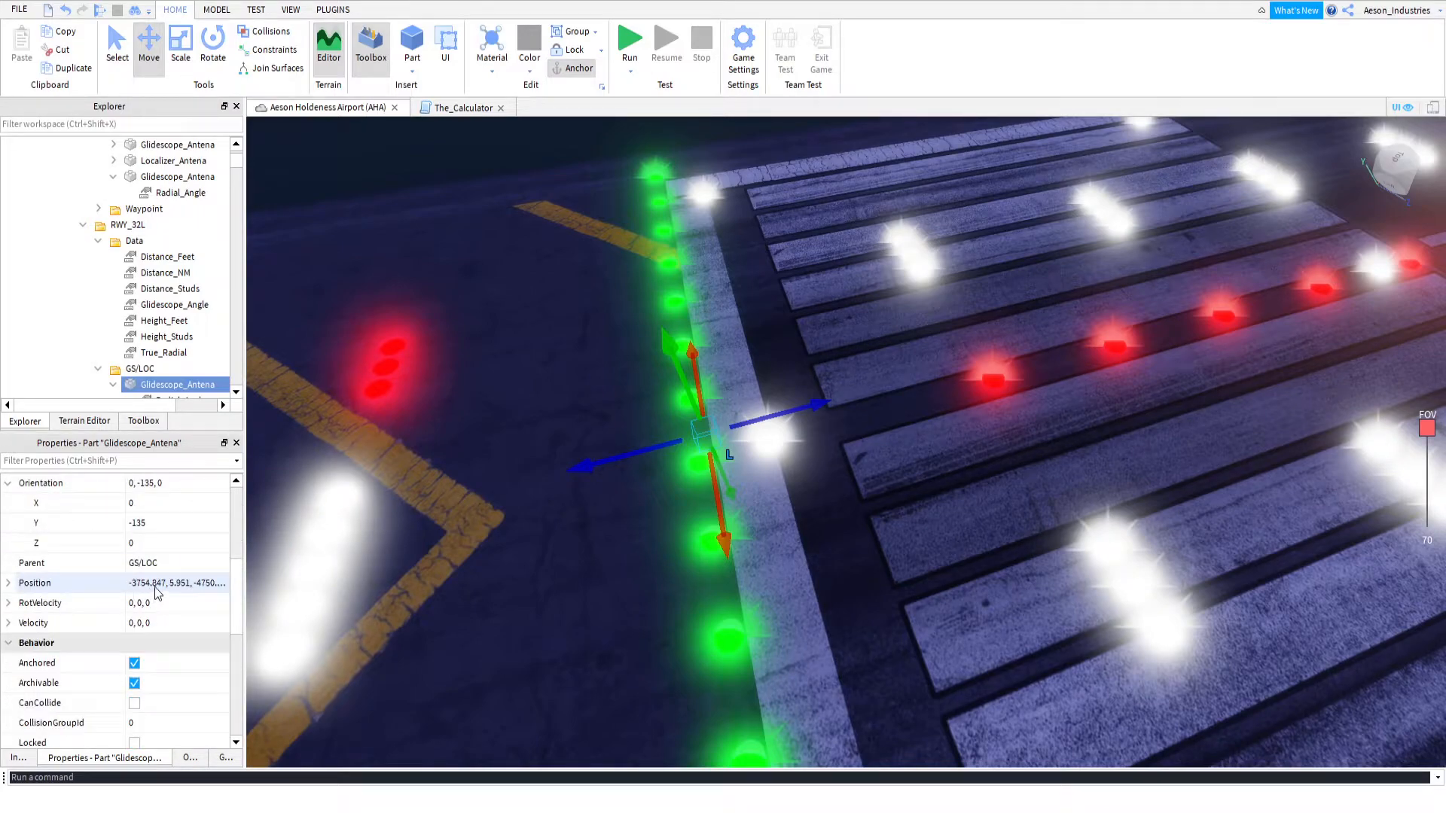
# Rename the Glidescope_Antena in RWY_32L's GS/LOC folder as Localizer_Antena and select the original Localizer_Antena below it
pyautogui.scroll(-1, 169, 343)
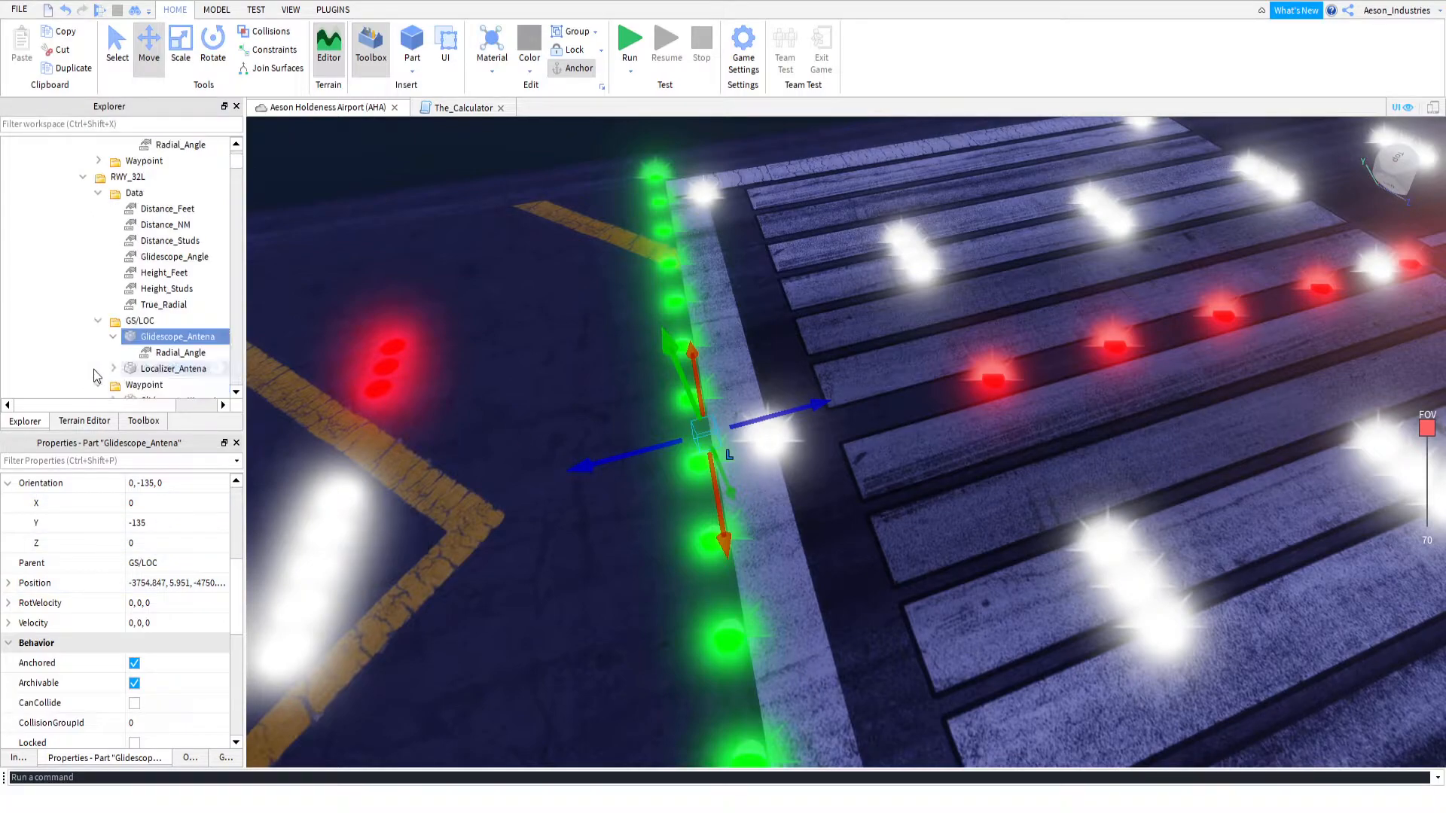
pyautogui.click(170, 369)
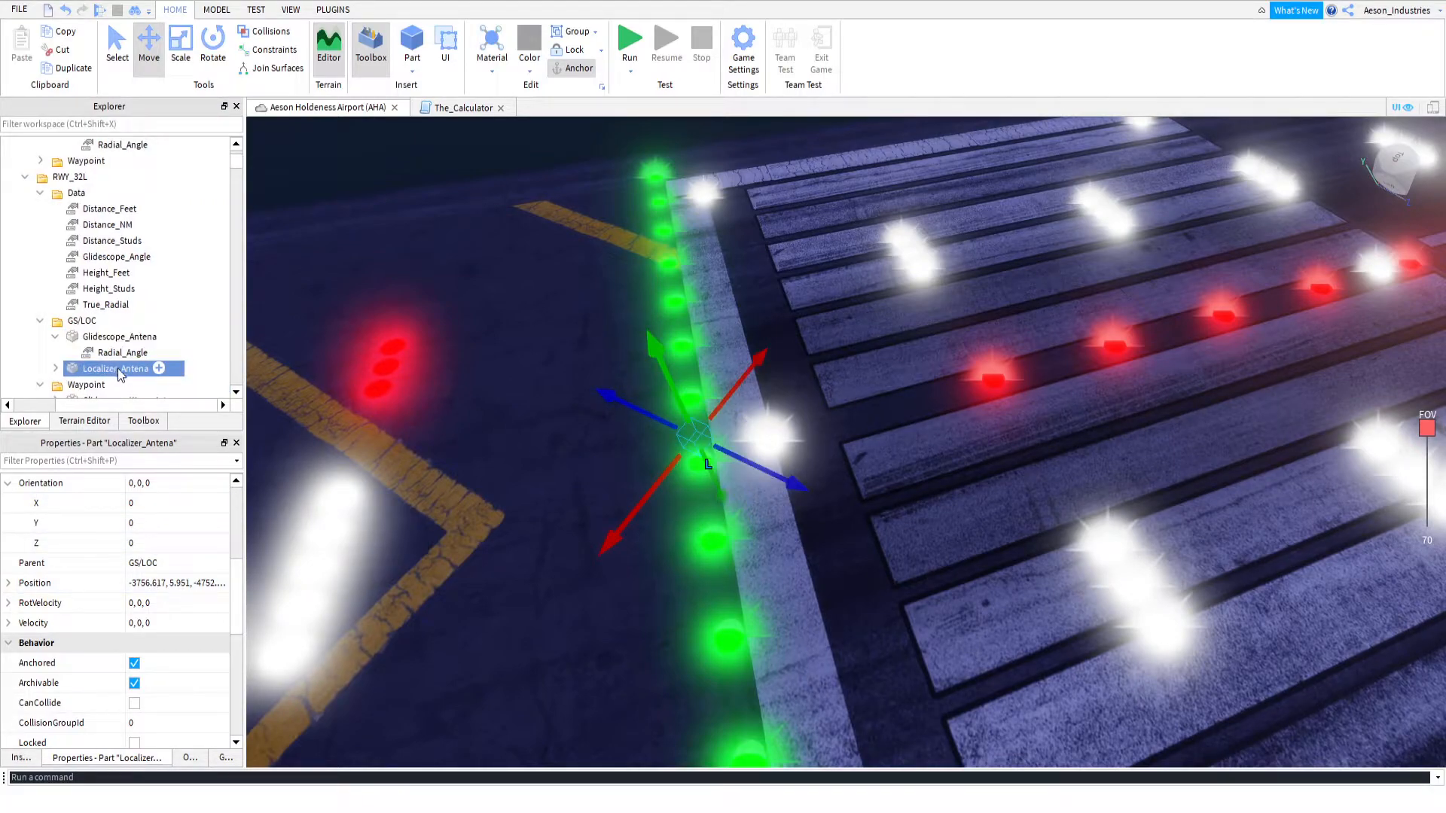
pyautogui.click(124, 338)
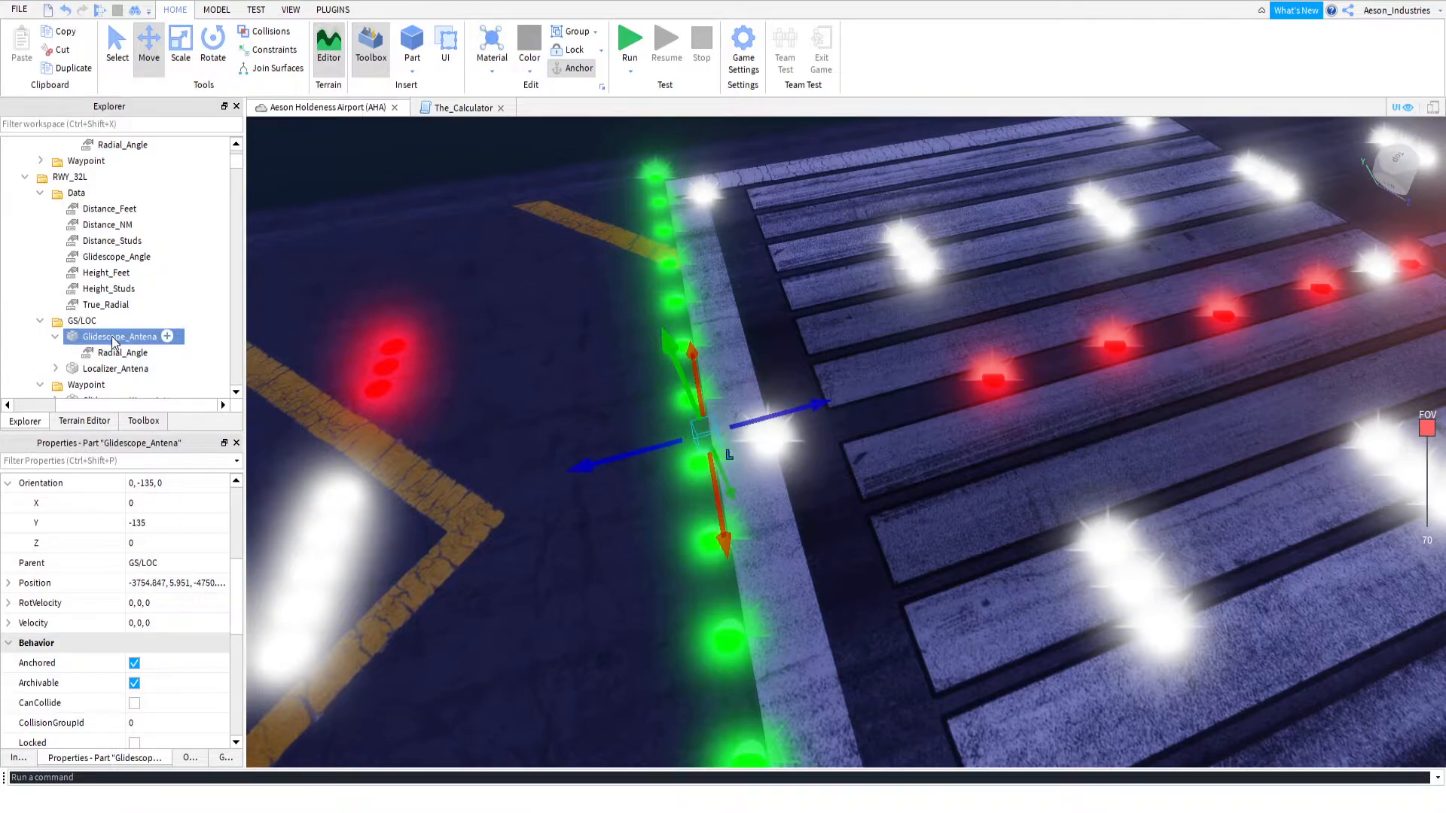
pyautogui.write('Localizer_Antena')
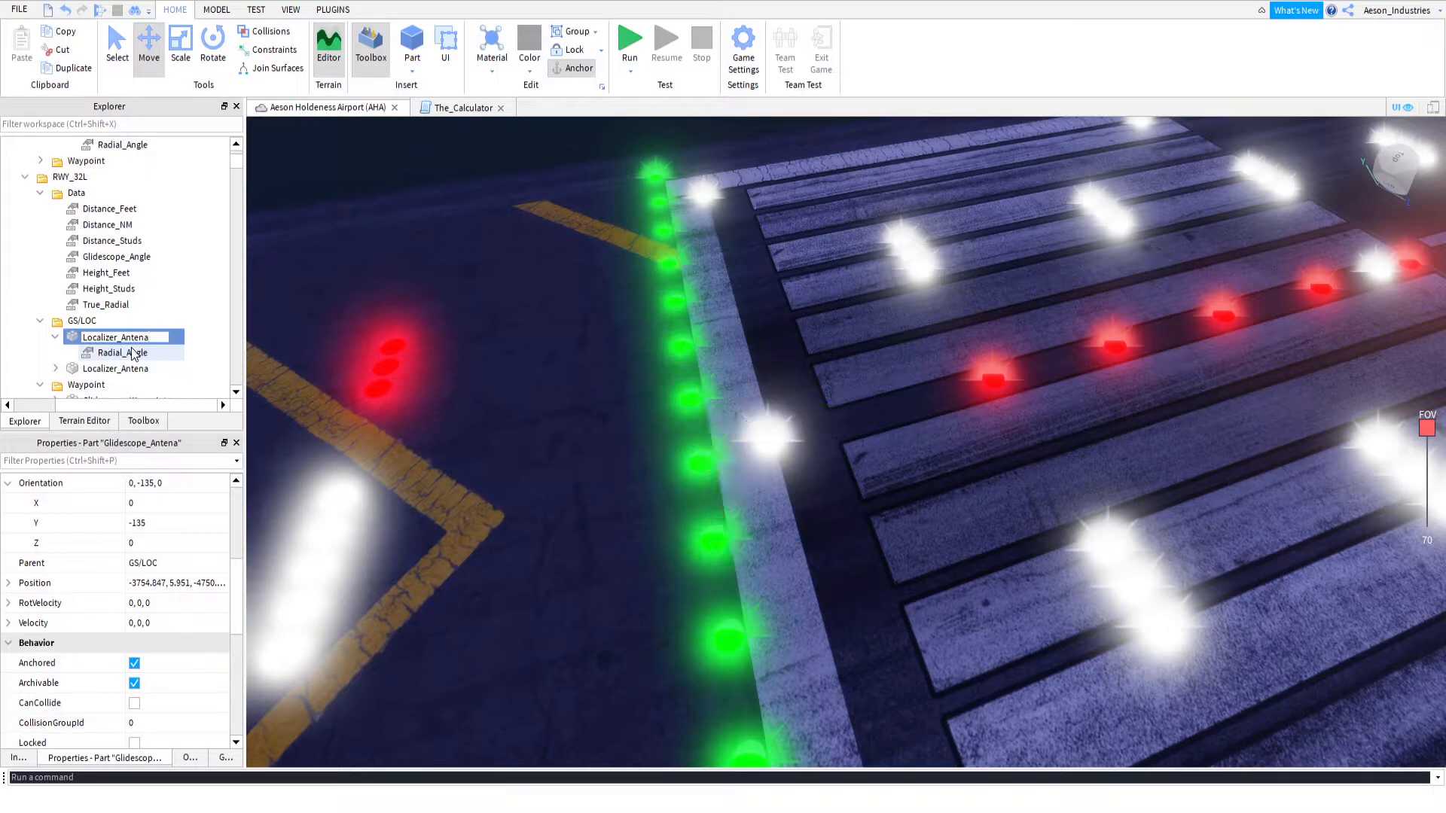
pyautogui.click(132, 352)
pyautogui.click(132, 367)
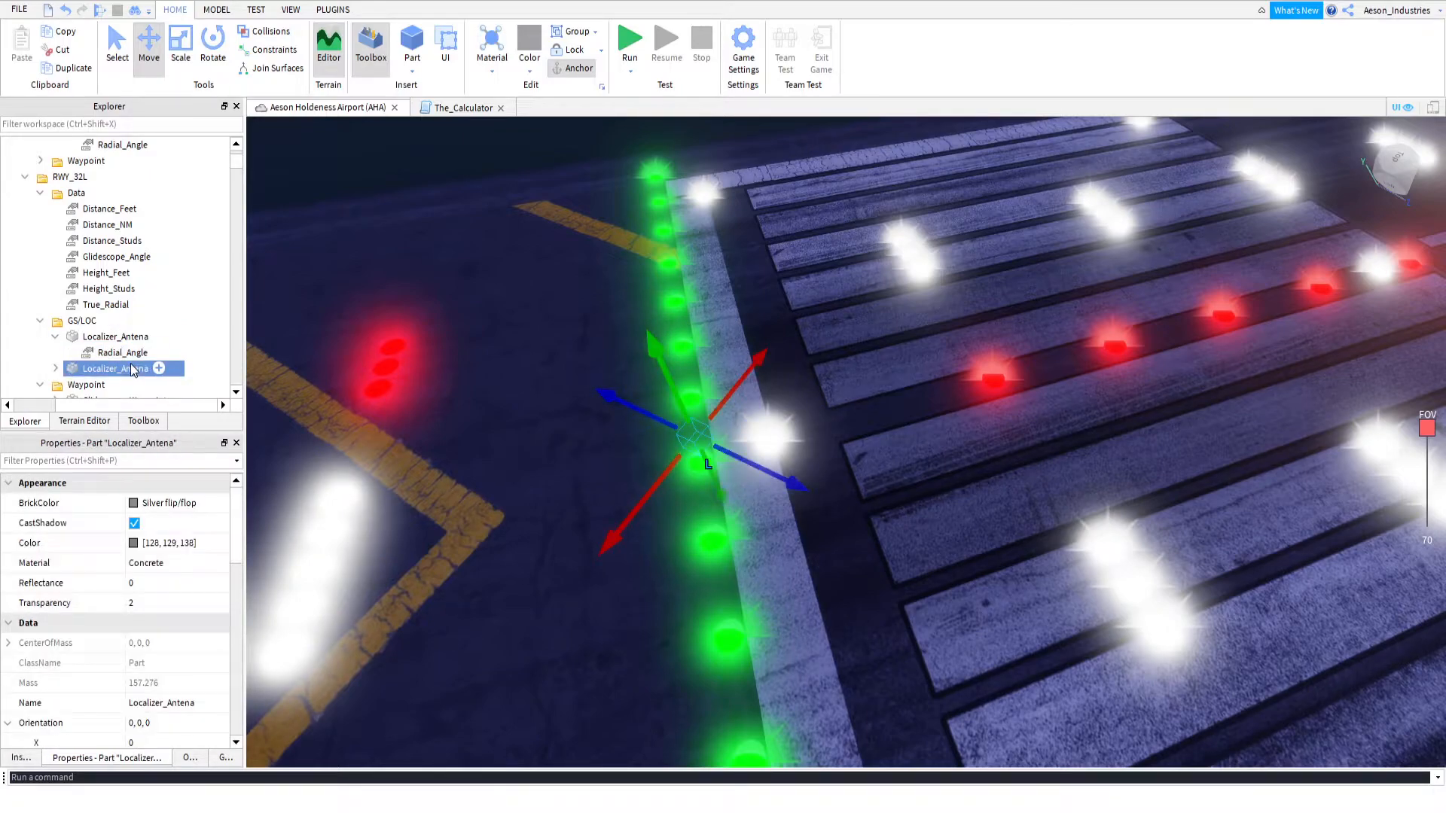
pyautogui.scroll(-1, 152, 350)
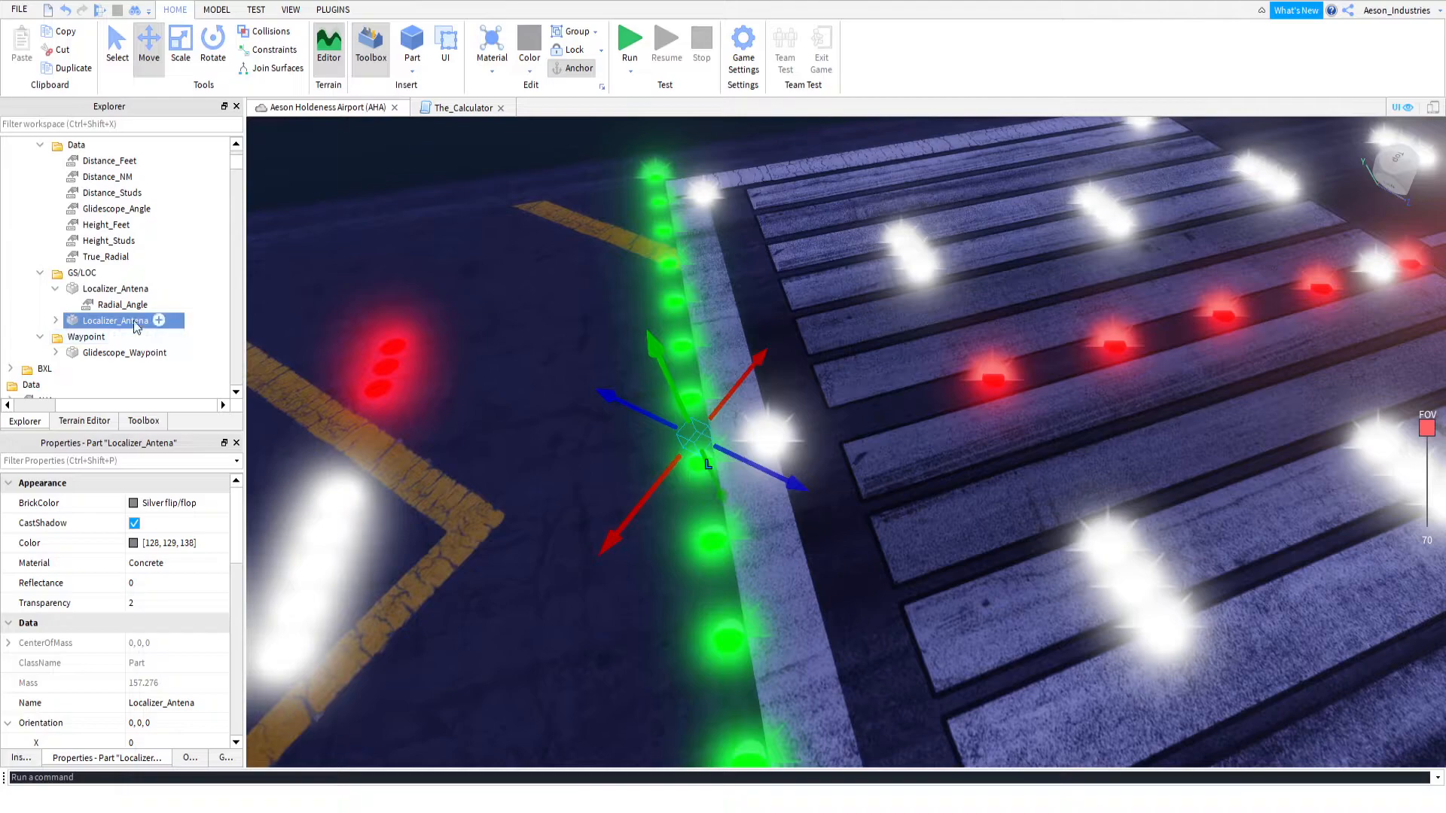
# Undo the renaming and the last move of RWY_32L's Glidescope_Antena
pyautogui.click(65, 11)
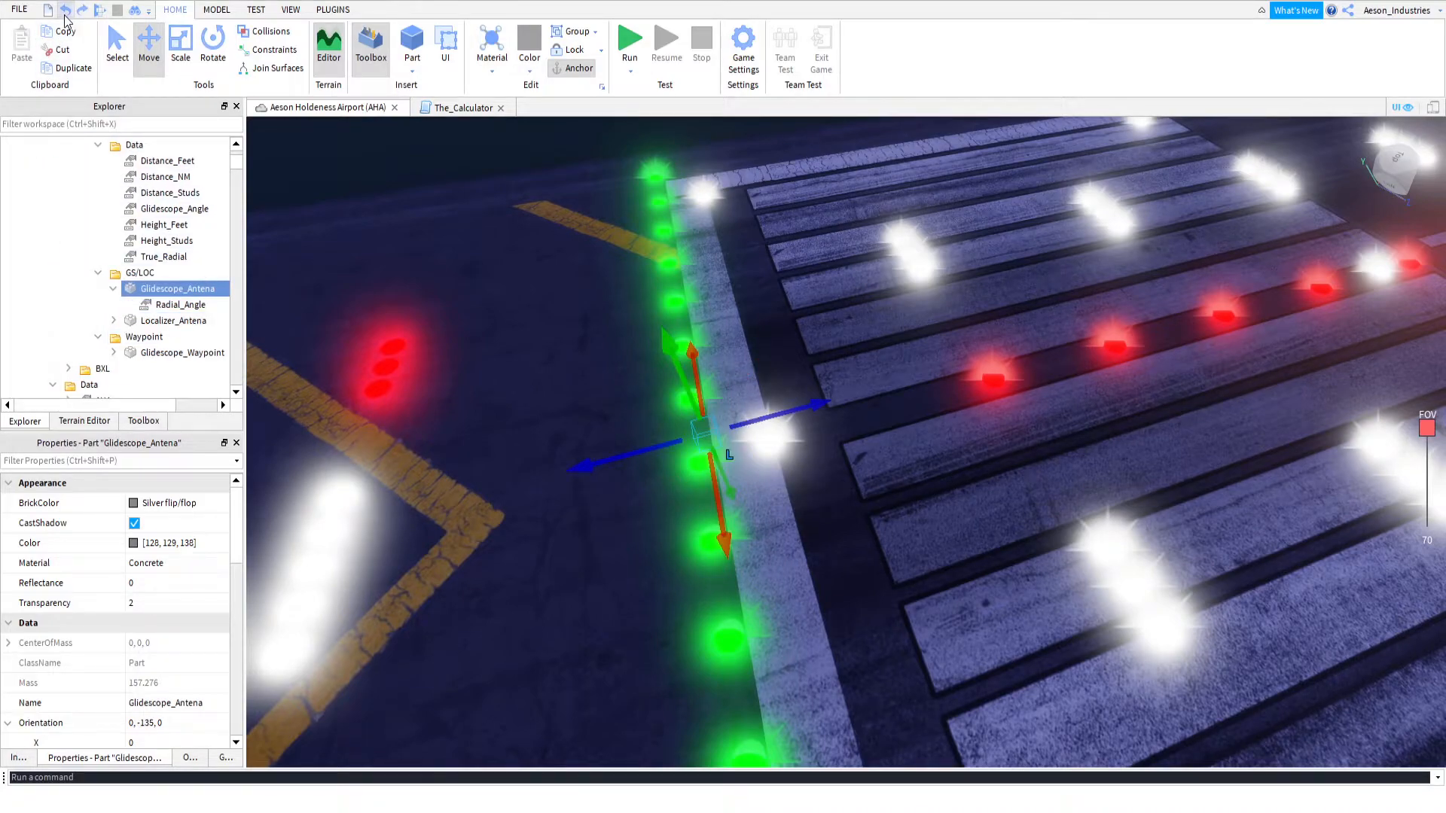
pyautogui.click(65, 13)
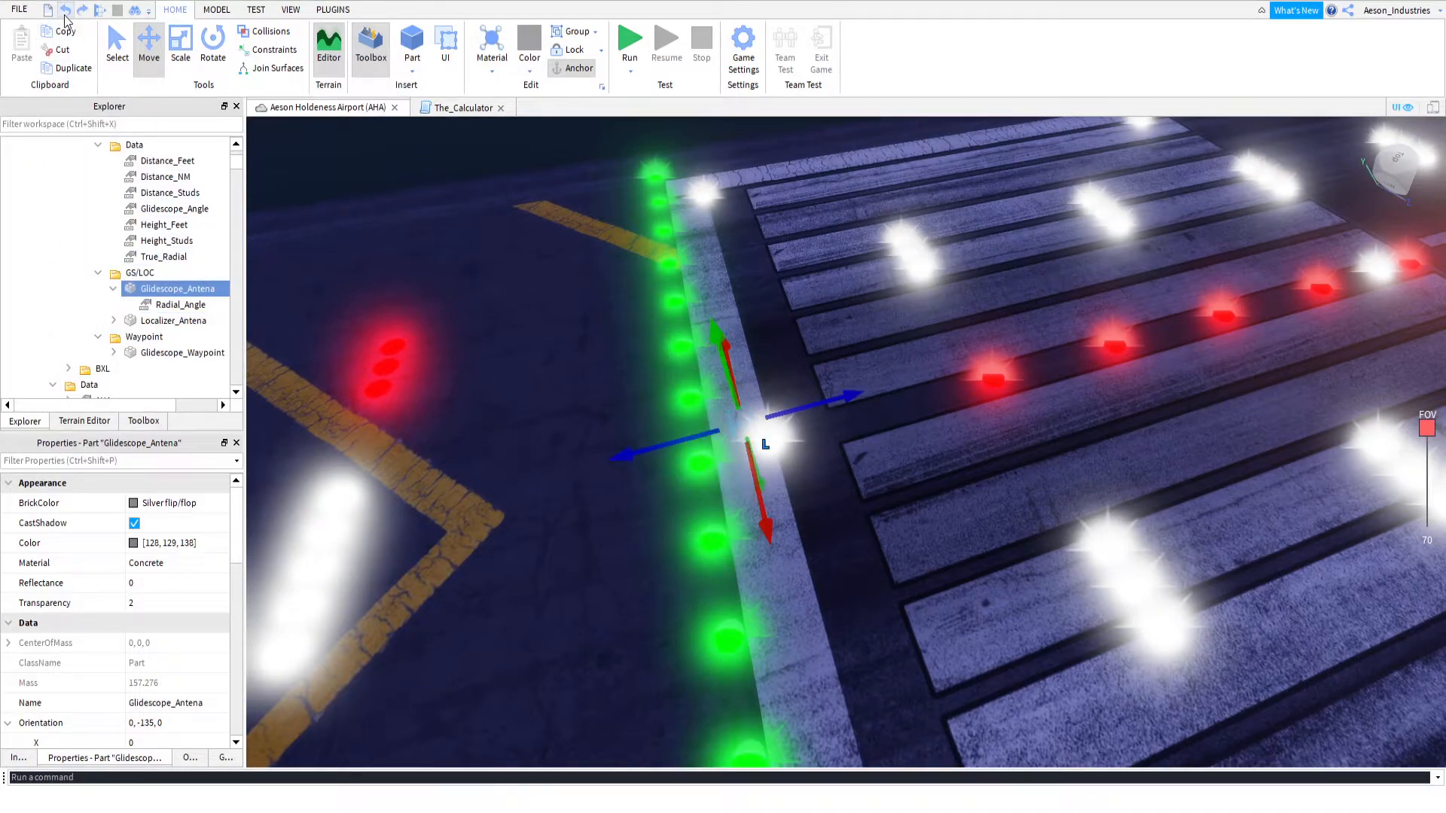
# Duplicate RWY_32L's Glidescope_Antena and move the copy along the runway centreline away from the green threshold lights
pyautogui.moveTo(604, 342); pyautogui.dragTo(604, 342, button='right')
pyautogui.click(74, 68)
pyautogui.moveTo(567, 589); pyautogui.dragTo(920, 206)
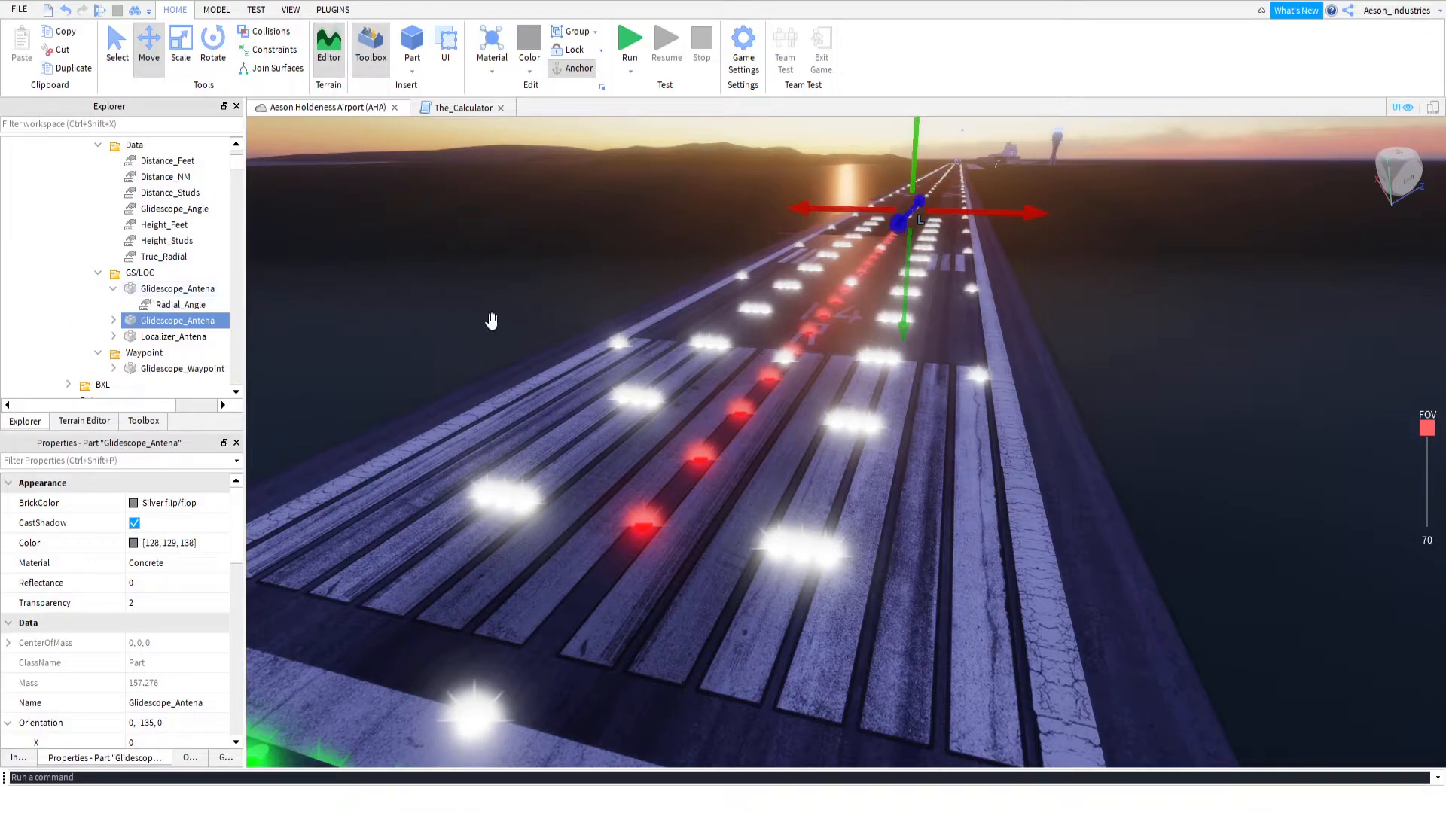
pyautogui.moveTo(903, 225); pyautogui.dragTo(951, 167)
pyautogui.press('f')
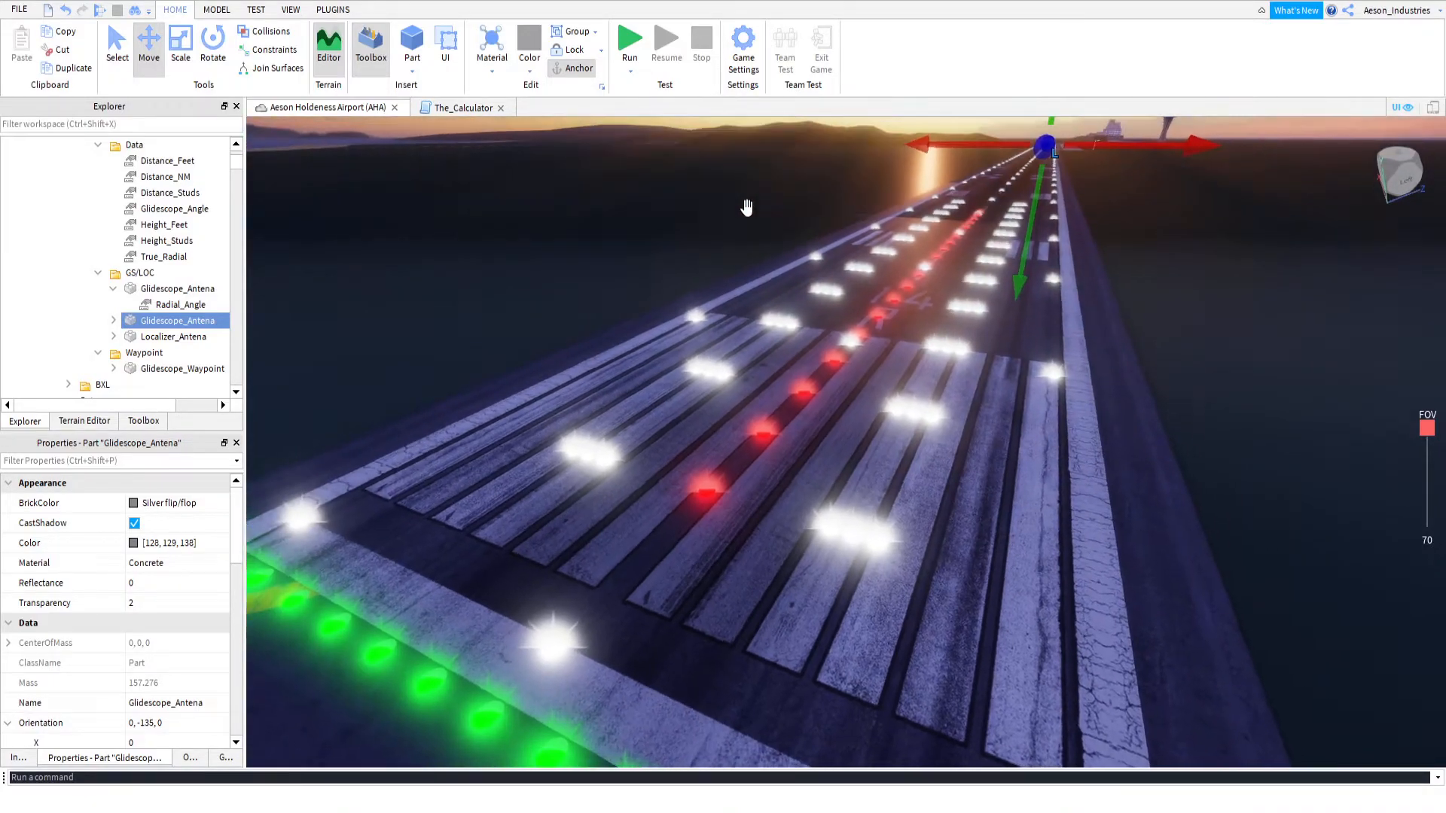
# Move the duplicated Glidescope_Antena farther along the runway centreline toward the opposite end
pyautogui.press('s')
pyautogui.moveTo(754, 213); pyautogui.dragTo(736, 356, button='right')
pyautogui.moveTo(691, 381); pyautogui.dragTo(1165, 203)
pyautogui.scroll(5, 1166, 203)
pyautogui.press('s')
pyautogui.moveTo(1167, 202); pyautogui.dragTo(980, 368, button='right')
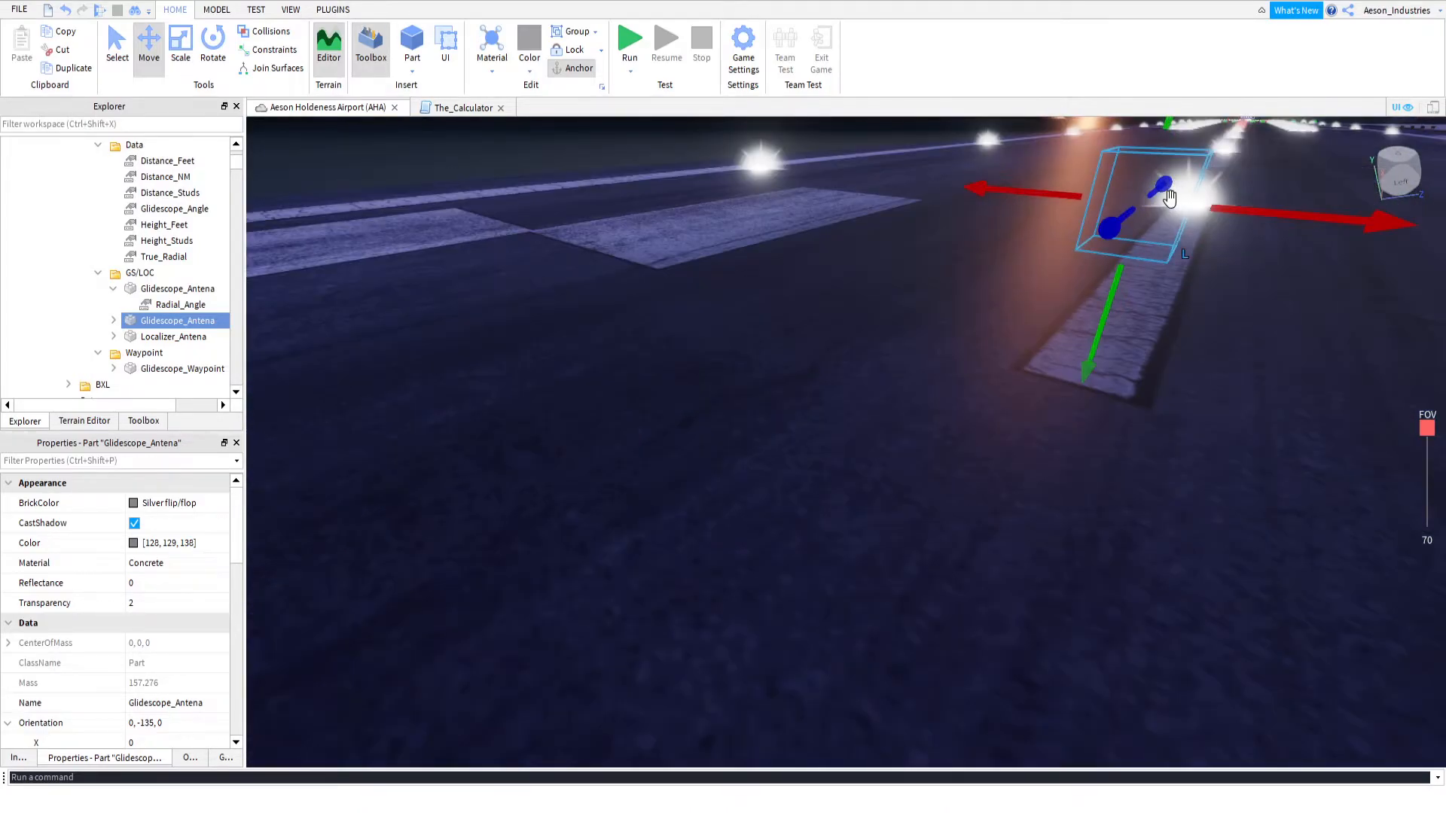
pyautogui.moveTo(982, 384); pyautogui.dragTo(510, 247)
pyautogui.press('s')
pyautogui.press('a')
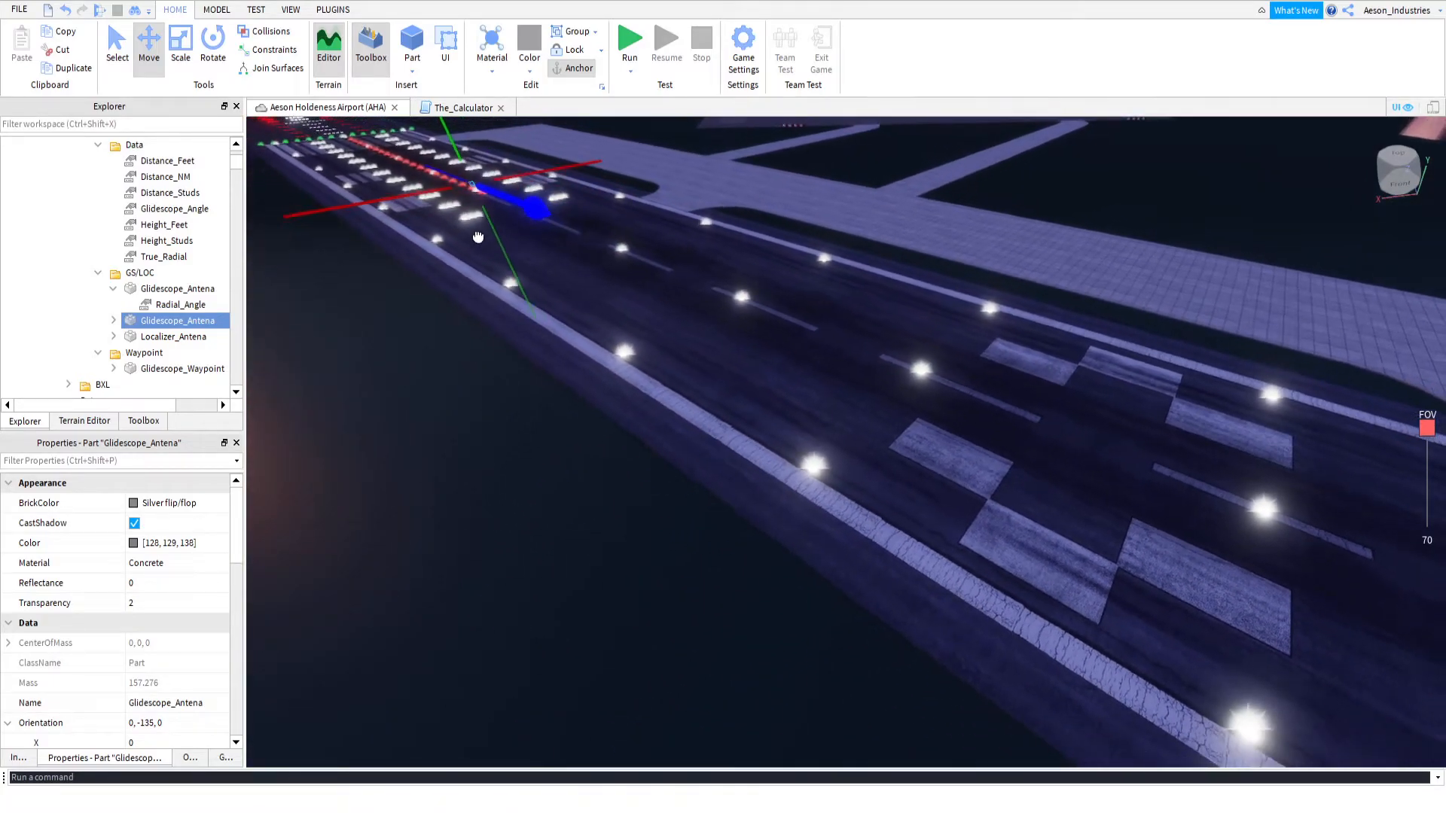
pyautogui.press('f')
pyautogui.press('s')
pyautogui.moveTo(652, 278); pyautogui.dragTo(889, 374, button='right')
pyautogui.press('a')
pyautogui.moveTo(920, 469); pyautogui.dragTo(976, 482)
pyautogui.press('w')
pyautogui.press('d')
pyautogui.moveTo(974, 472); pyautogui.dragTo(930, 467, button='right')
pyautogui.moveTo(842, 517); pyautogui.dragTo(857, 520)
pyautogui.moveTo(843, 467); pyautogui.dragTo(817, 427, button='right')
pyautogui.press('w')
pyautogui.press('w')
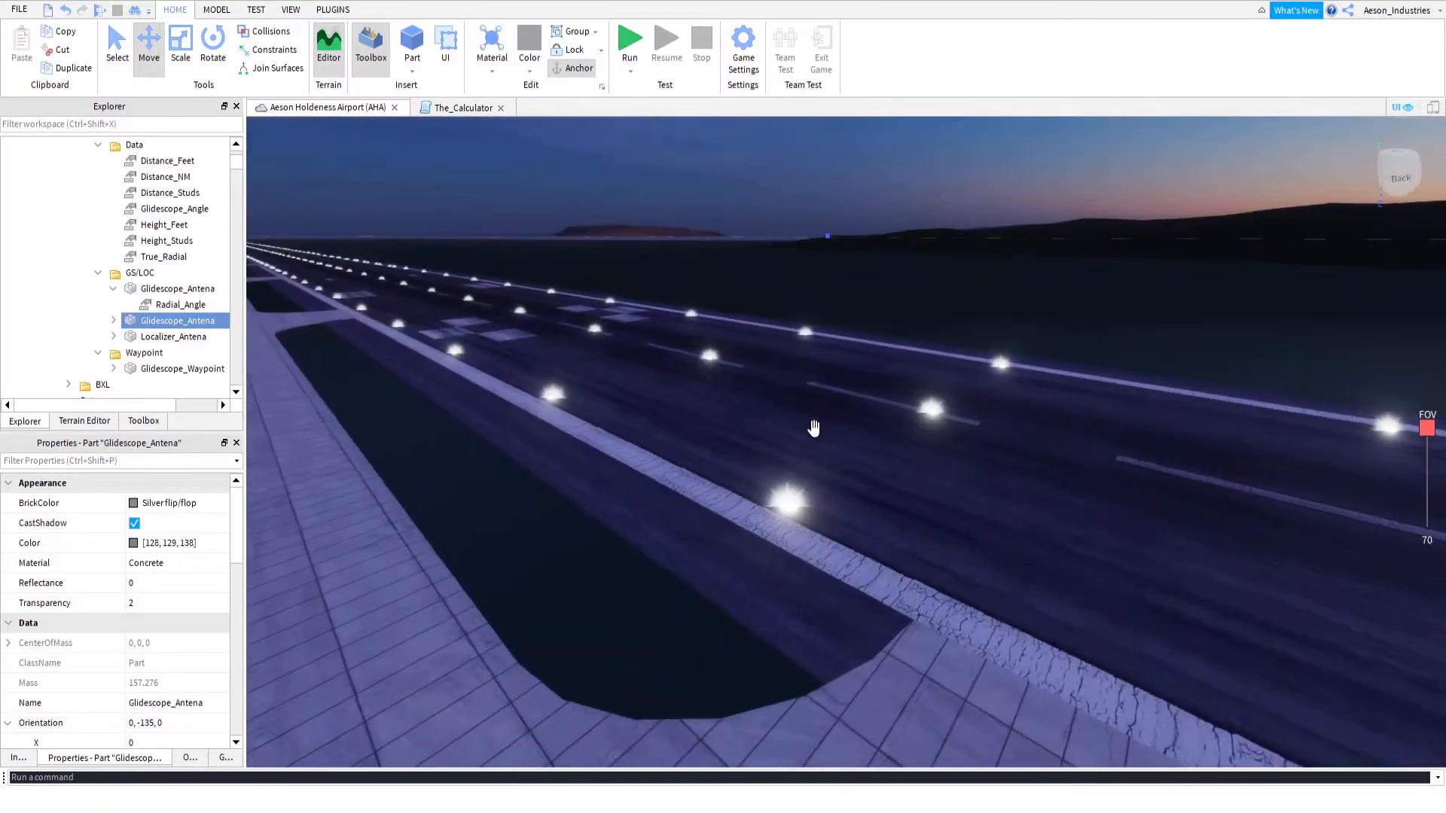
# Rename the Glidescope_Antena at RWY_32L's green threshold lights as Localizer_Antena and delete the old Localizer_Antena from the GS/LOC folder
pyautogui.click(170, 292)
pyautogui.press('f')
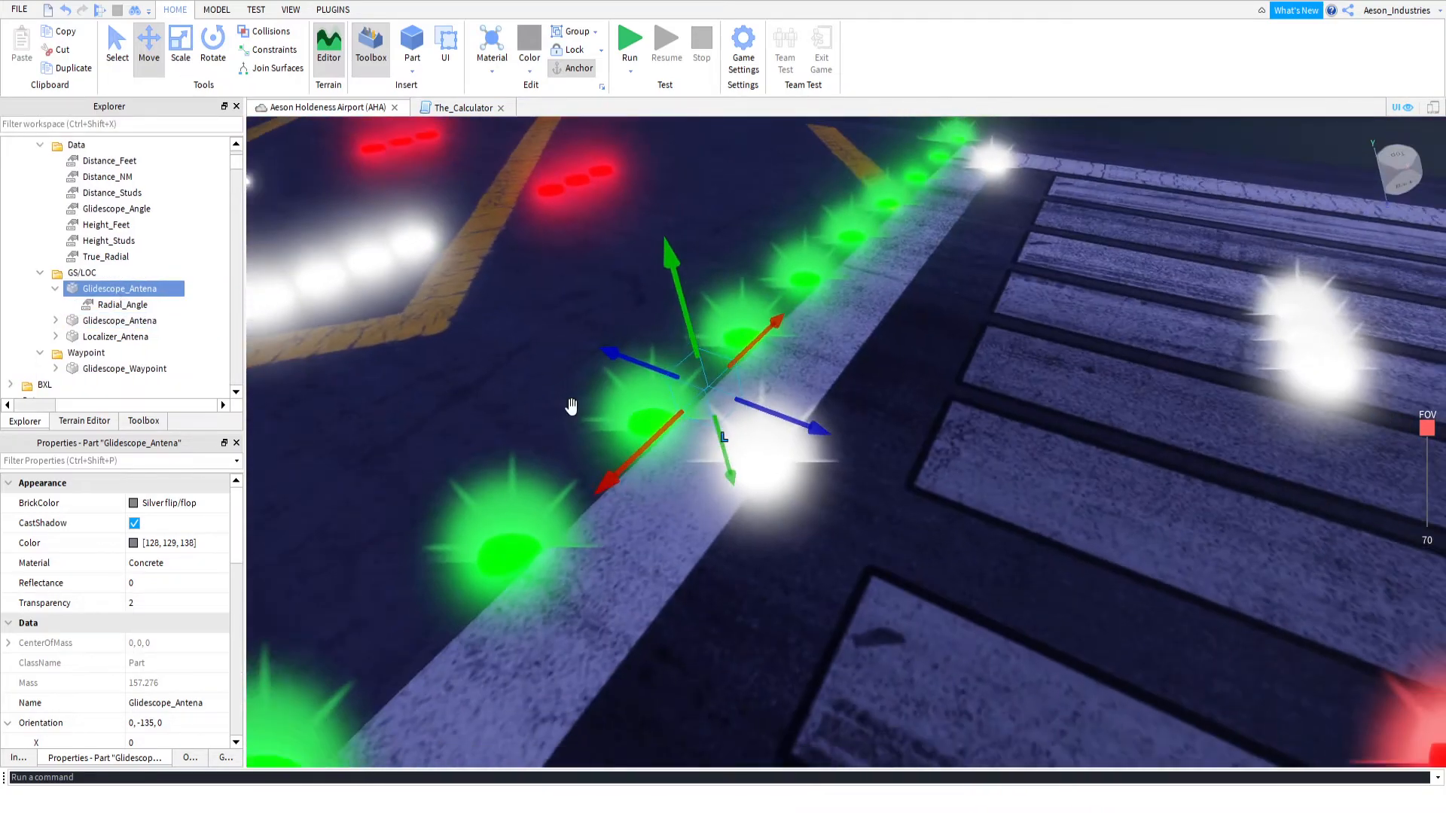
pyautogui.click(110, 338)
pyautogui.click(105, 289)
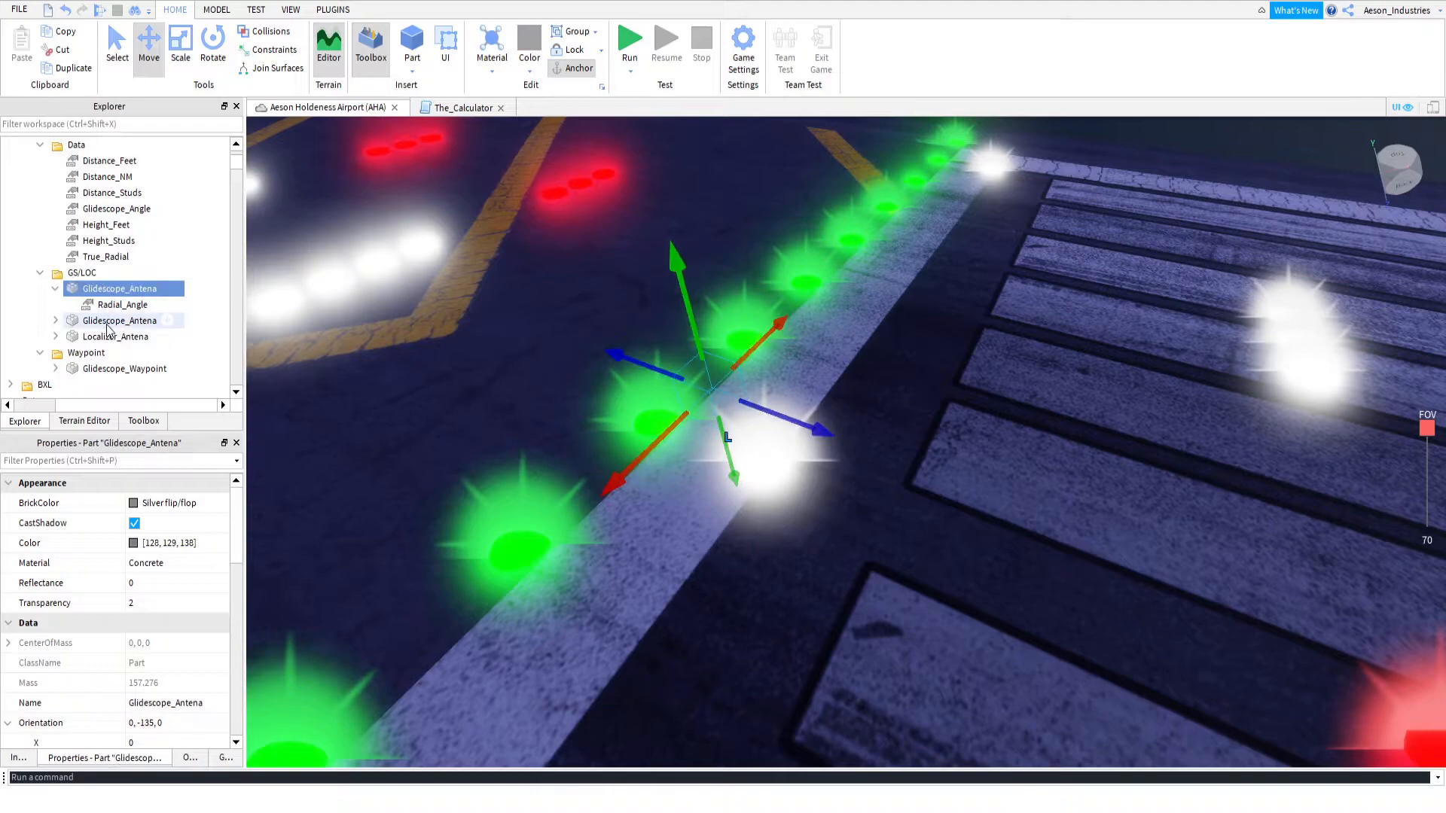
pyautogui.doubleClick(121, 292)
pyautogui.write('Localizer_Antena')
pyautogui.press('Return')
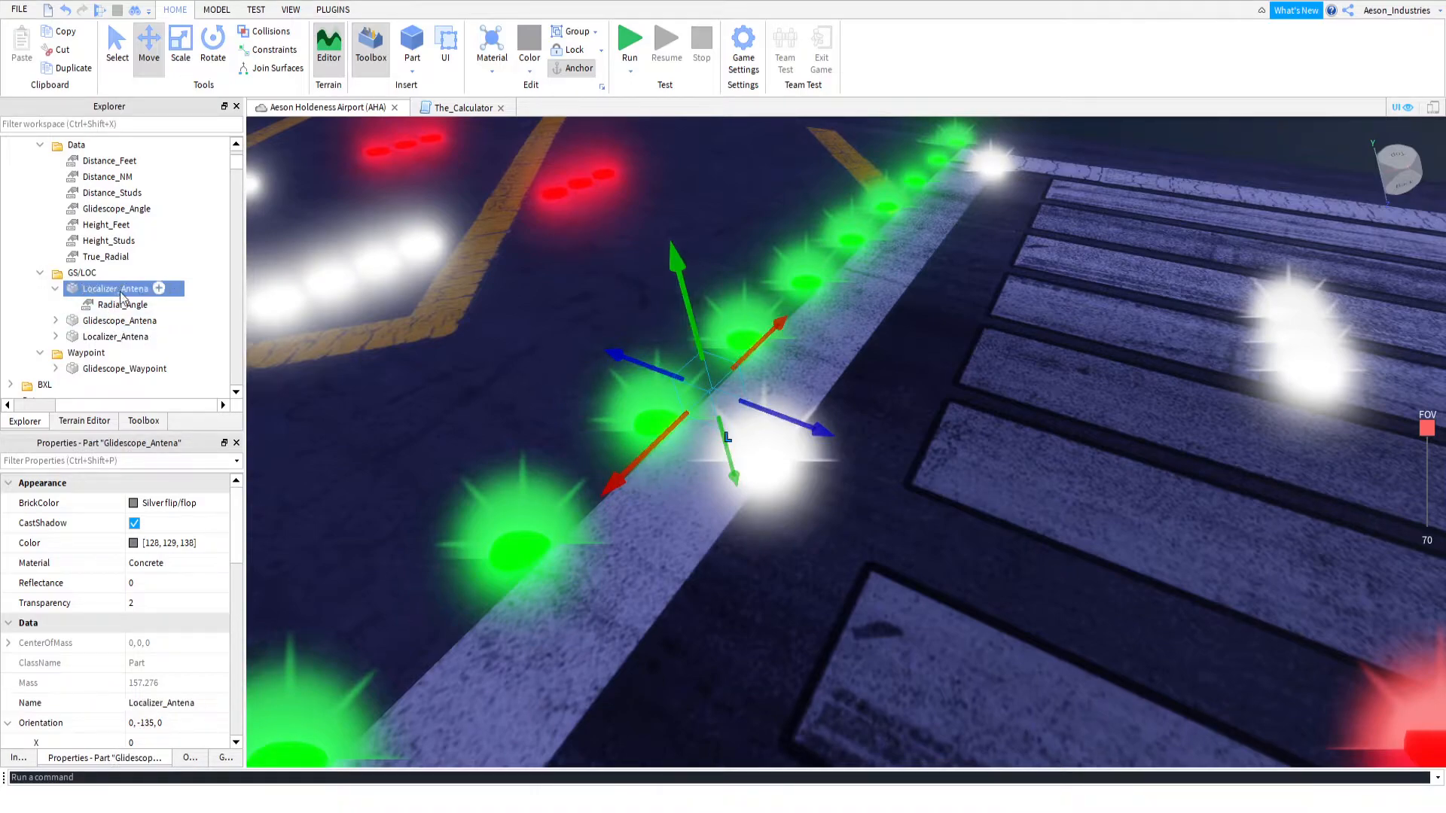
pyautogui.click(113, 337)
pyautogui.press('Delete')
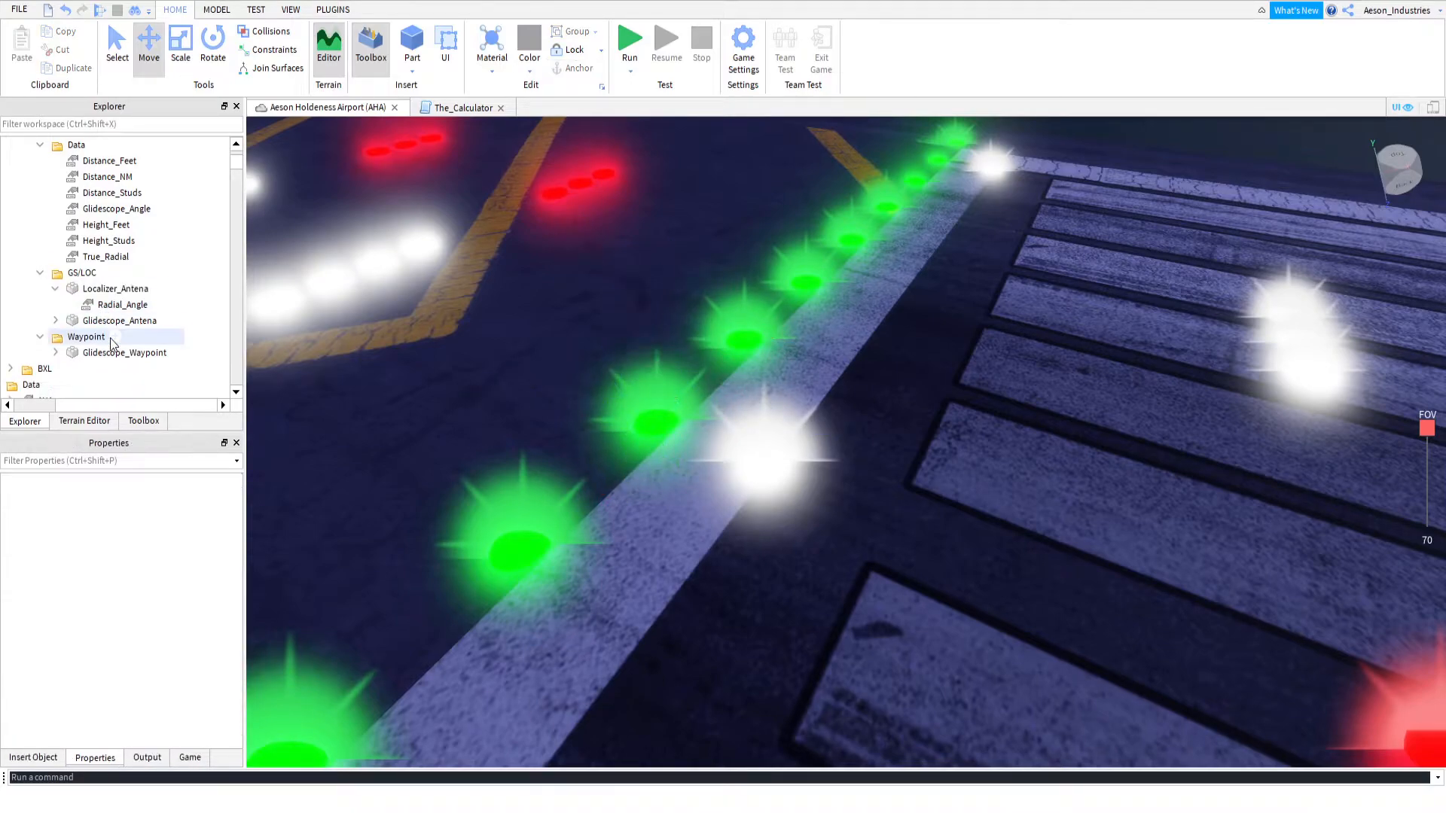
# Check the shared orientation of RWY_32L's Localizer_Antena and Glidescope_Antena, and the localizer's Radial_Angle value
pyautogui.click(114, 320)
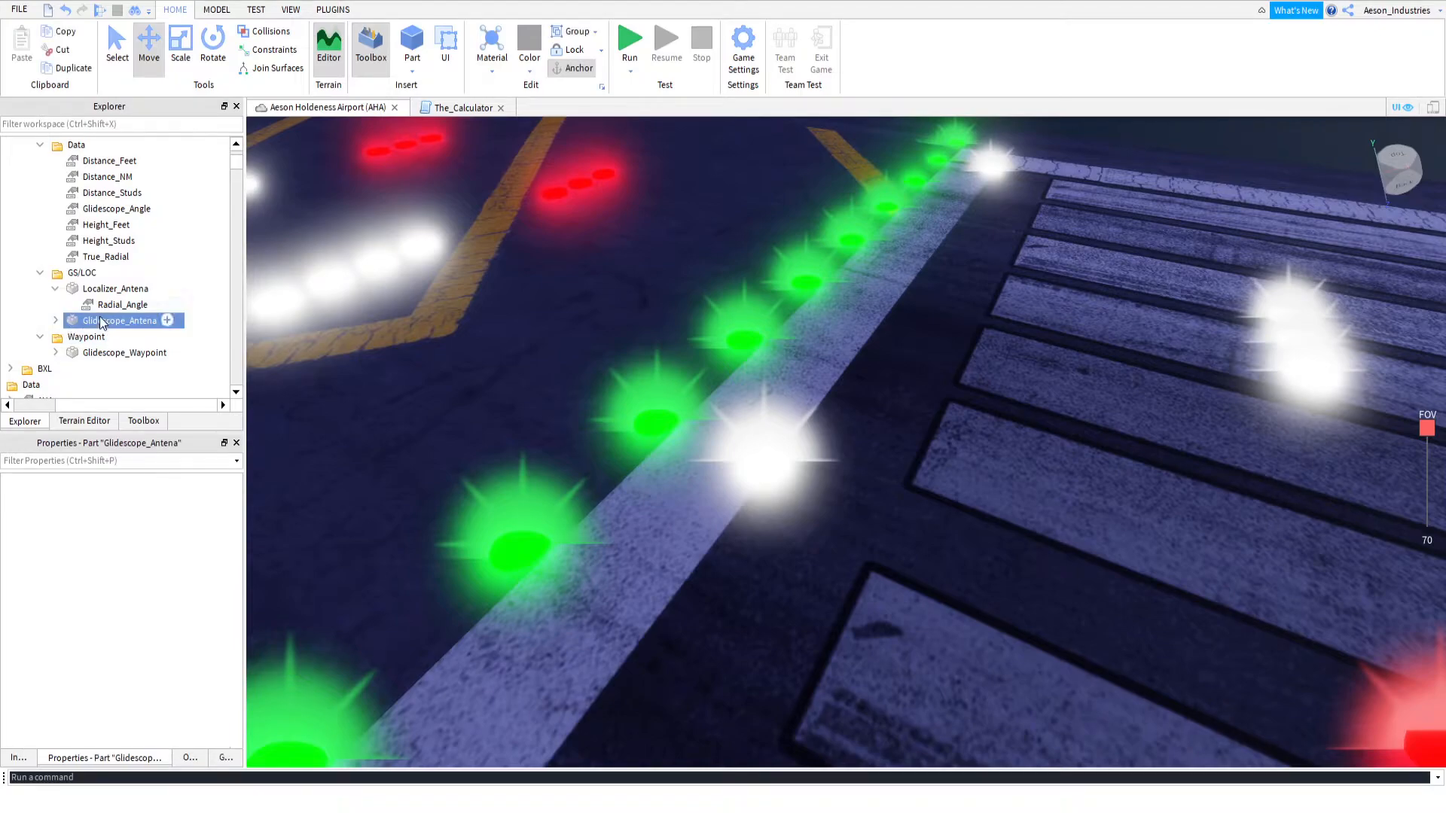
pyautogui.keyDown('ctrl'); pyautogui.click(115, 290); pyautogui.keyUp('ctrl')
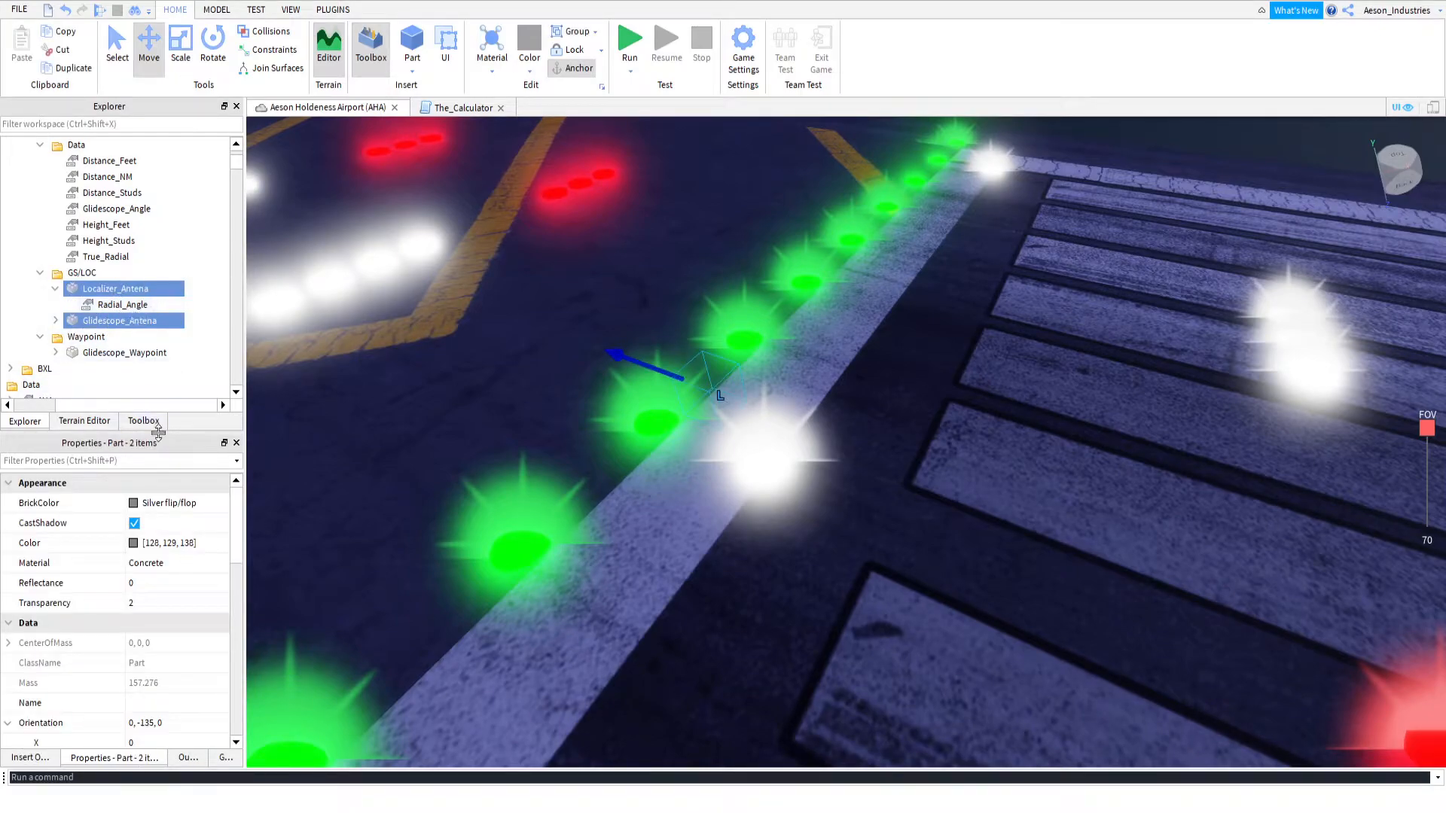
pyautogui.scroll(-2, 155, 658)
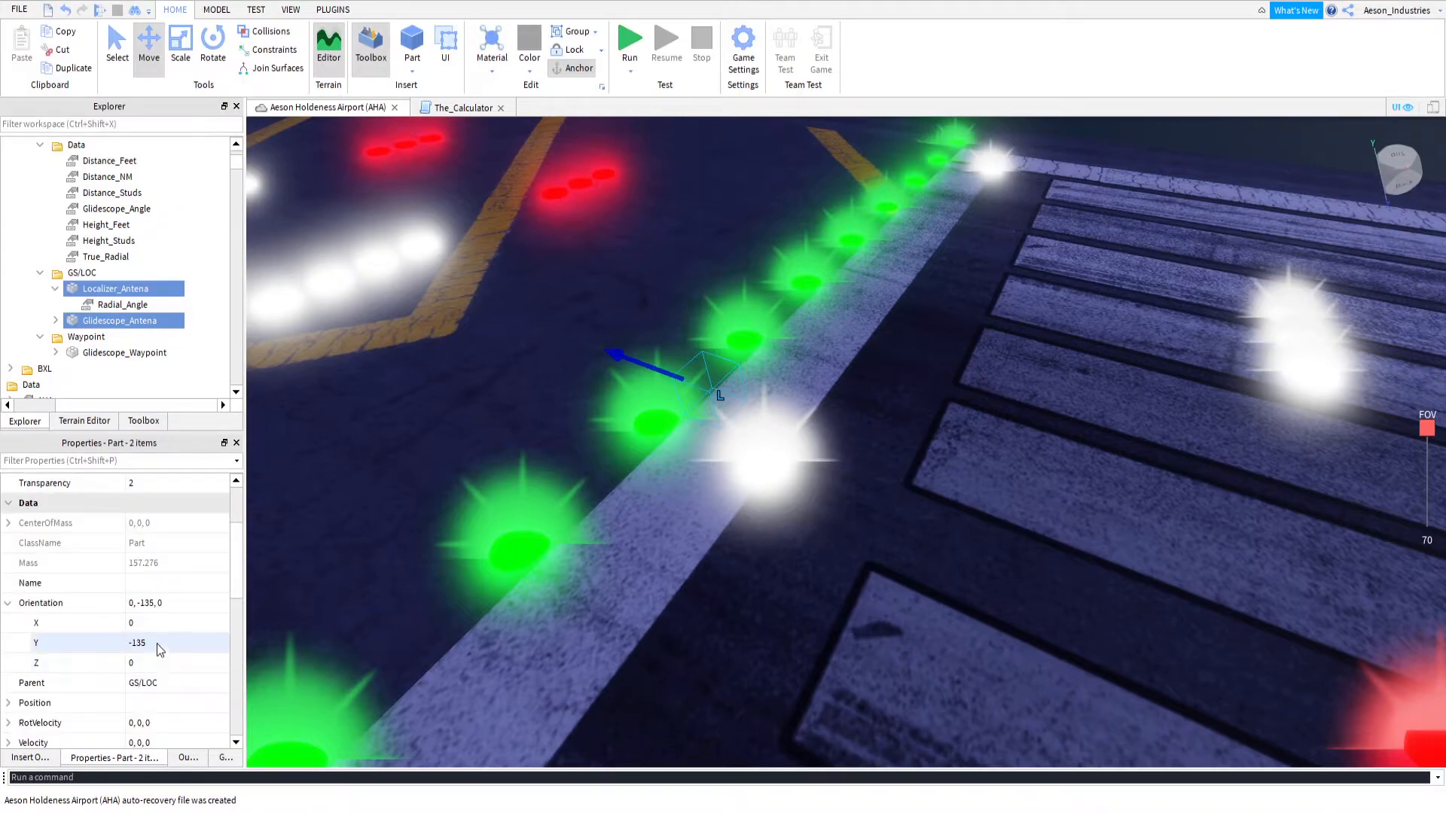
pyautogui.click(113, 308)
pyautogui.click(113, 322)
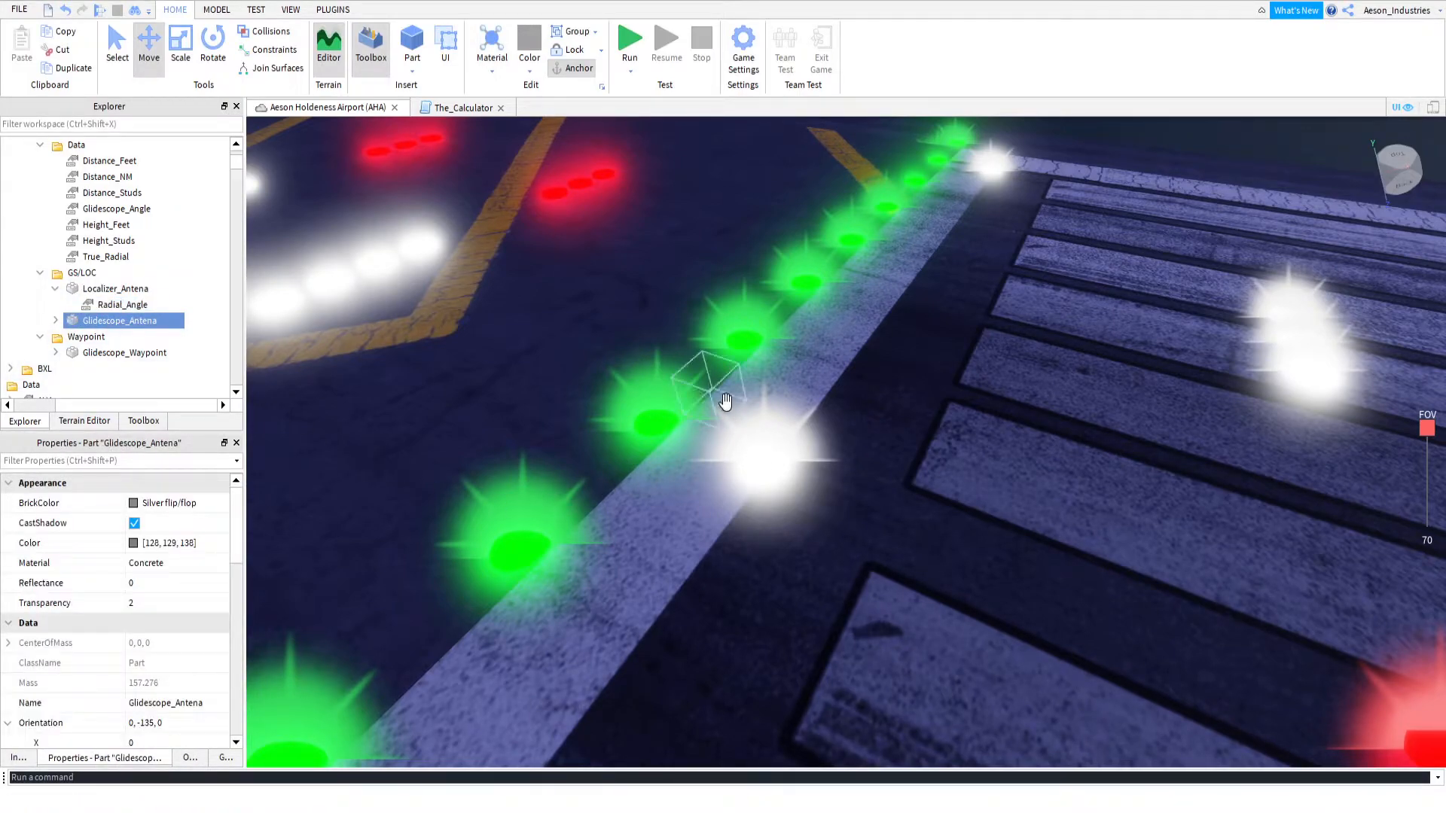
pyautogui.click(113, 290)
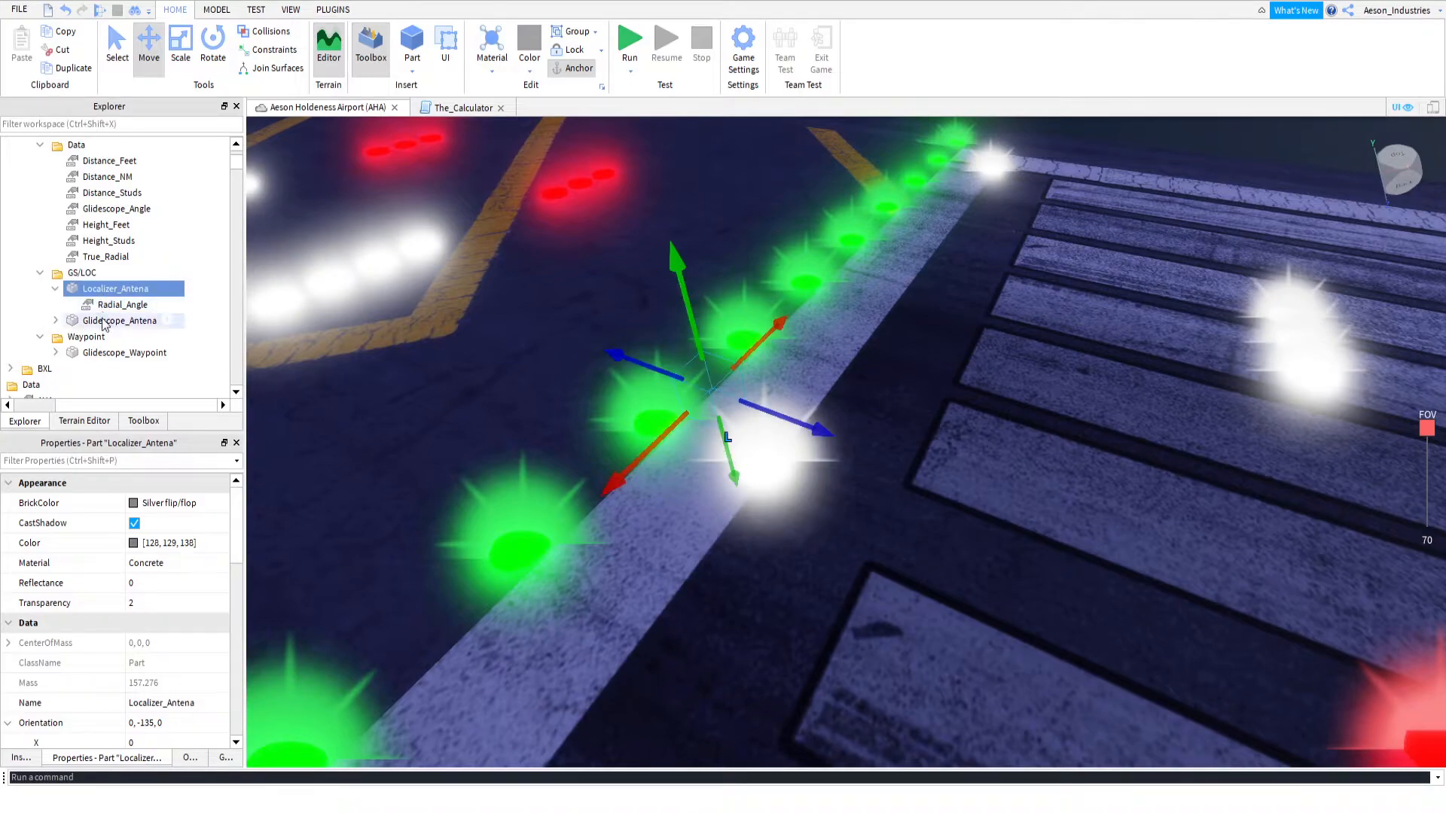
pyautogui.click(109, 304)
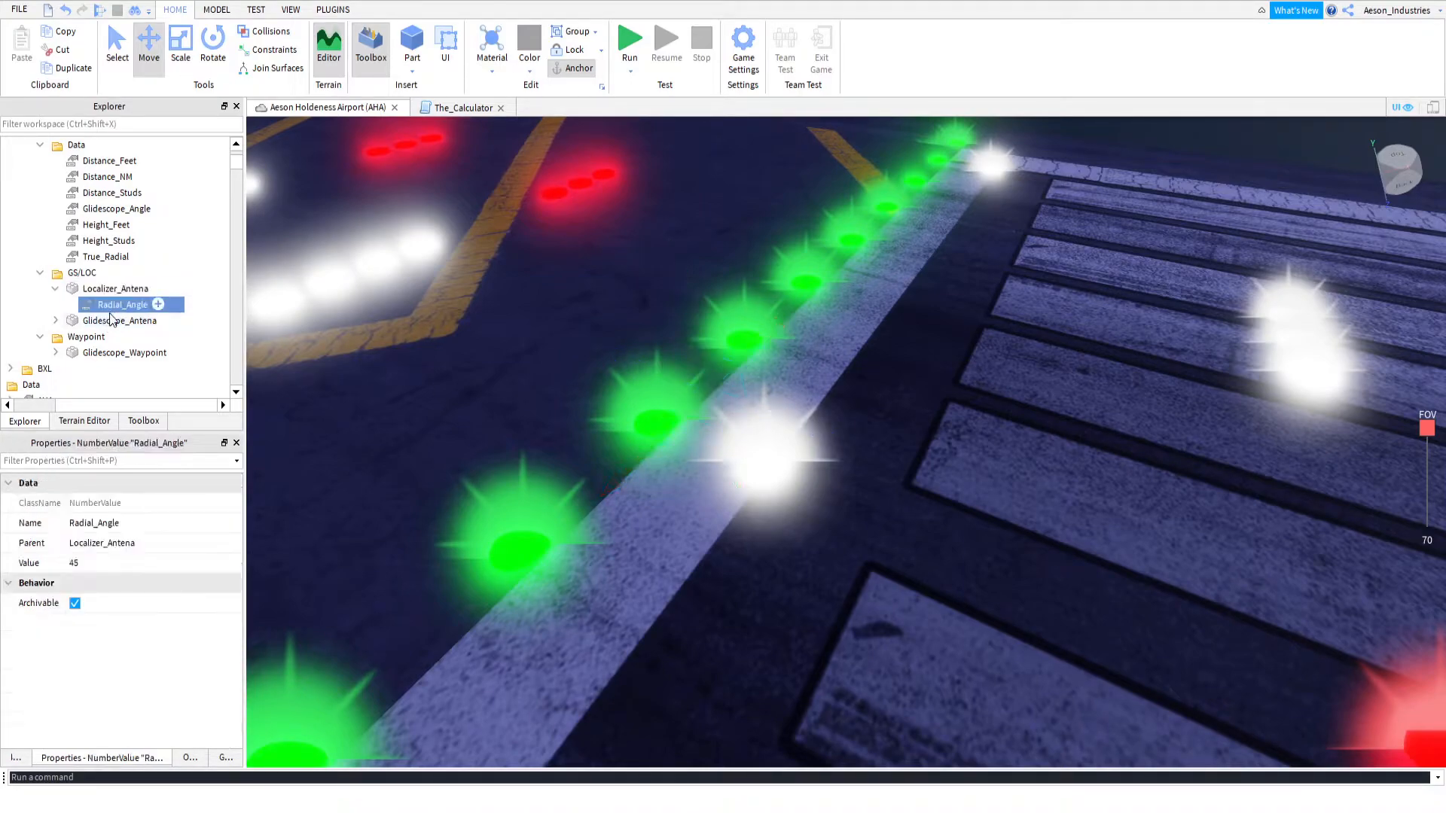
# Set the Y orientation of RWY_32L's Localizer_Antena and Glidescope_Antena together to 0
pyautogui.click(105, 320)
pyautogui.keyDown('ctrl'); pyautogui.click(113, 289); pyautogui.keyUp('ctrl')
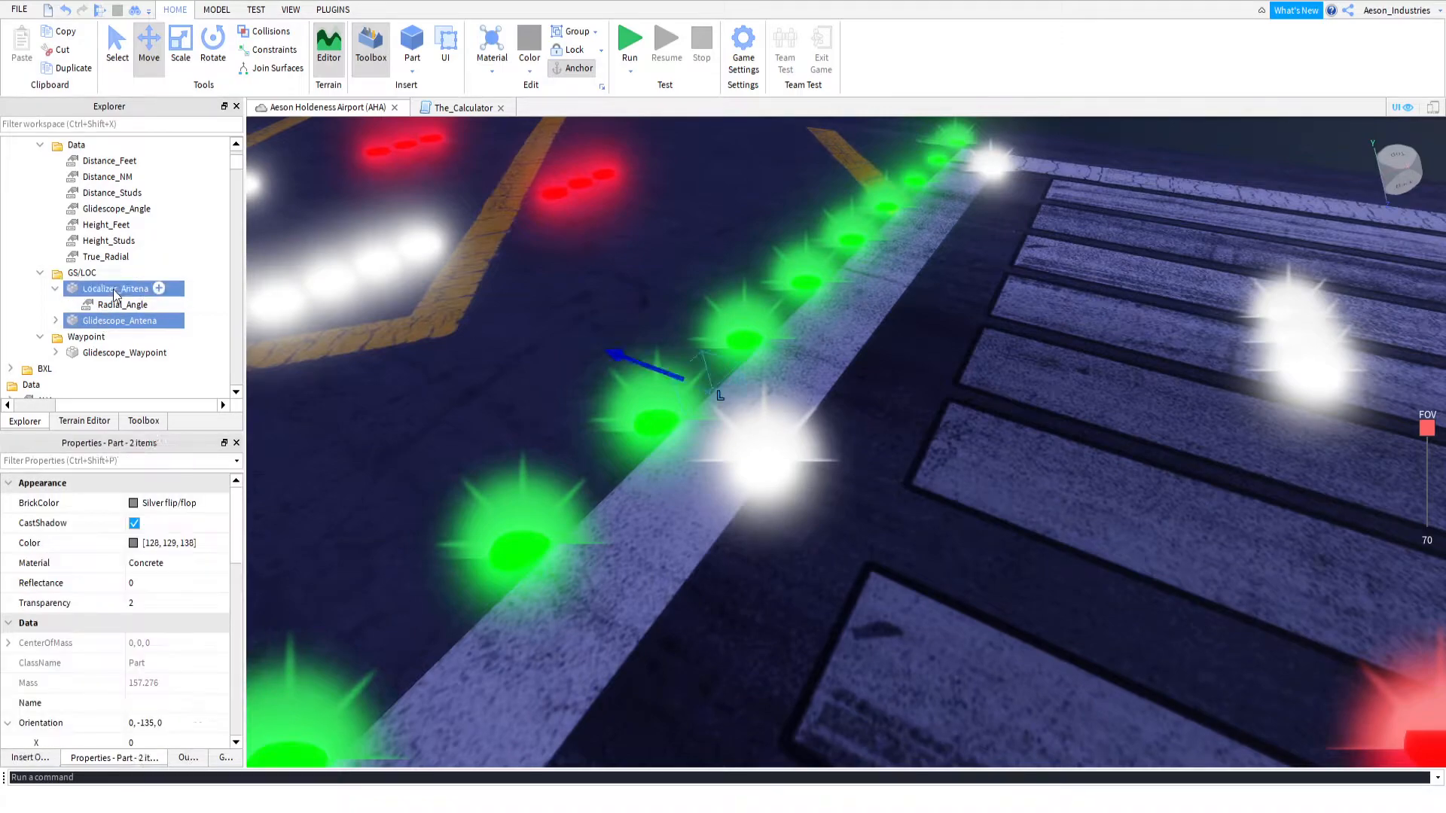
pyautogui.scroll(-3, 124, 693)
pyautogui.scroll(-1, 125, 686)
pyautogui.click(156, 647)
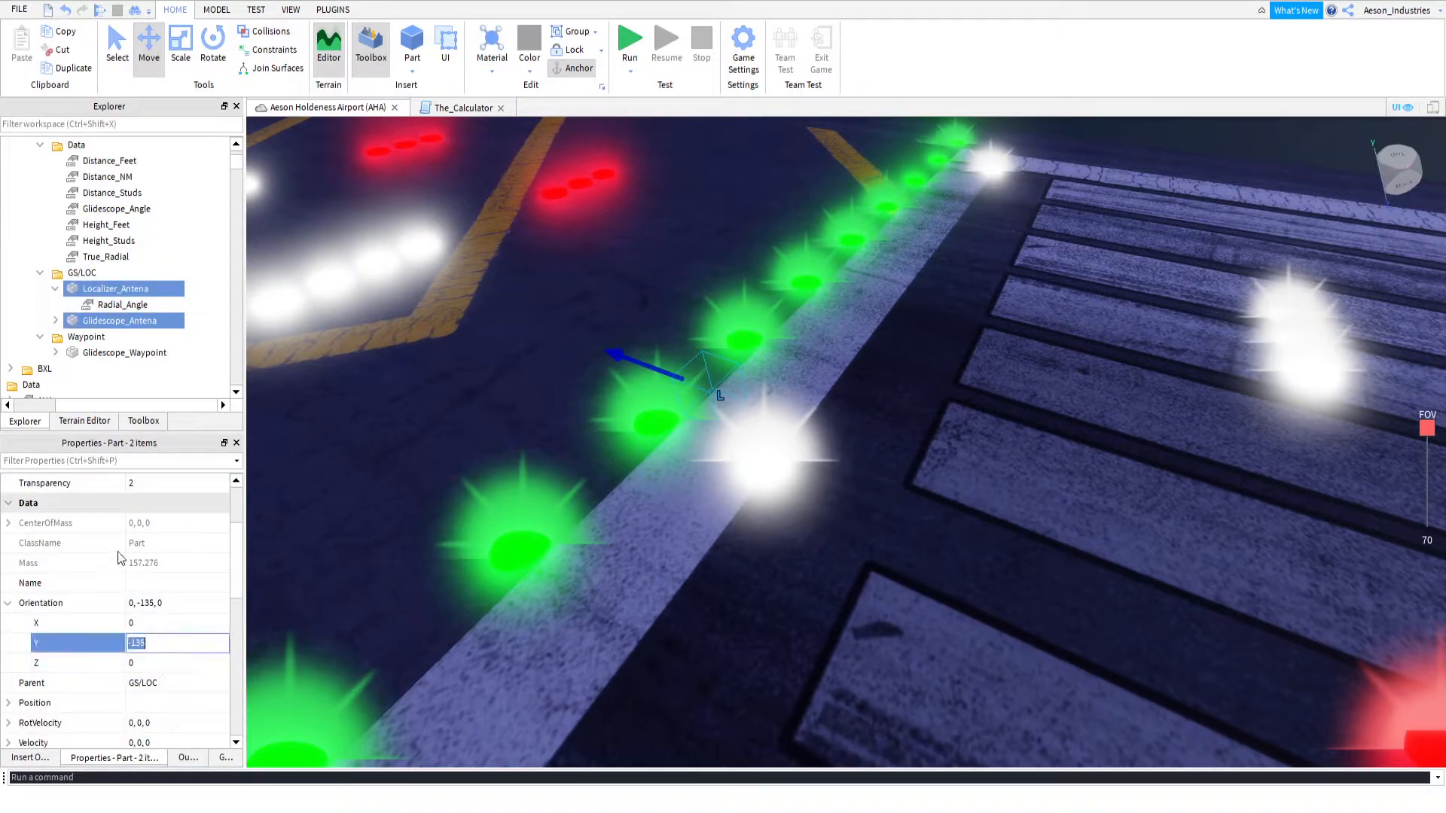
pyautogui.write('0')
pyautogui.press('Return')
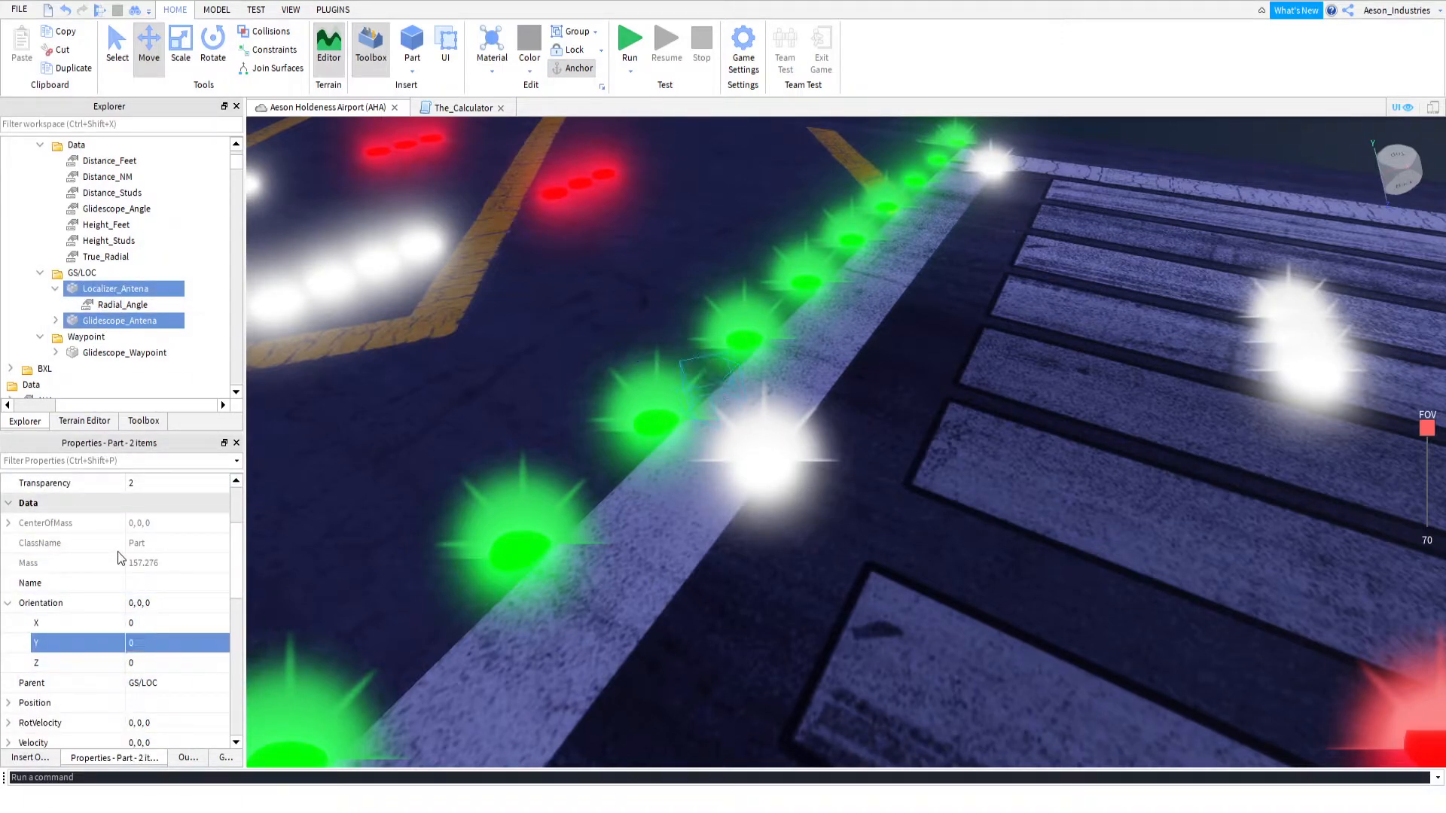
# Examine the reoriented antennas, clear the selection and inspect the runway's heading by looking along its length
pyautogui.moveTo(692, 395); pyautogui.dragTo(693, 395, button='right')
pyautogui.press('s')
pyautogui.press('s')
pyautogui.press('w')
pyautogui.press('s')
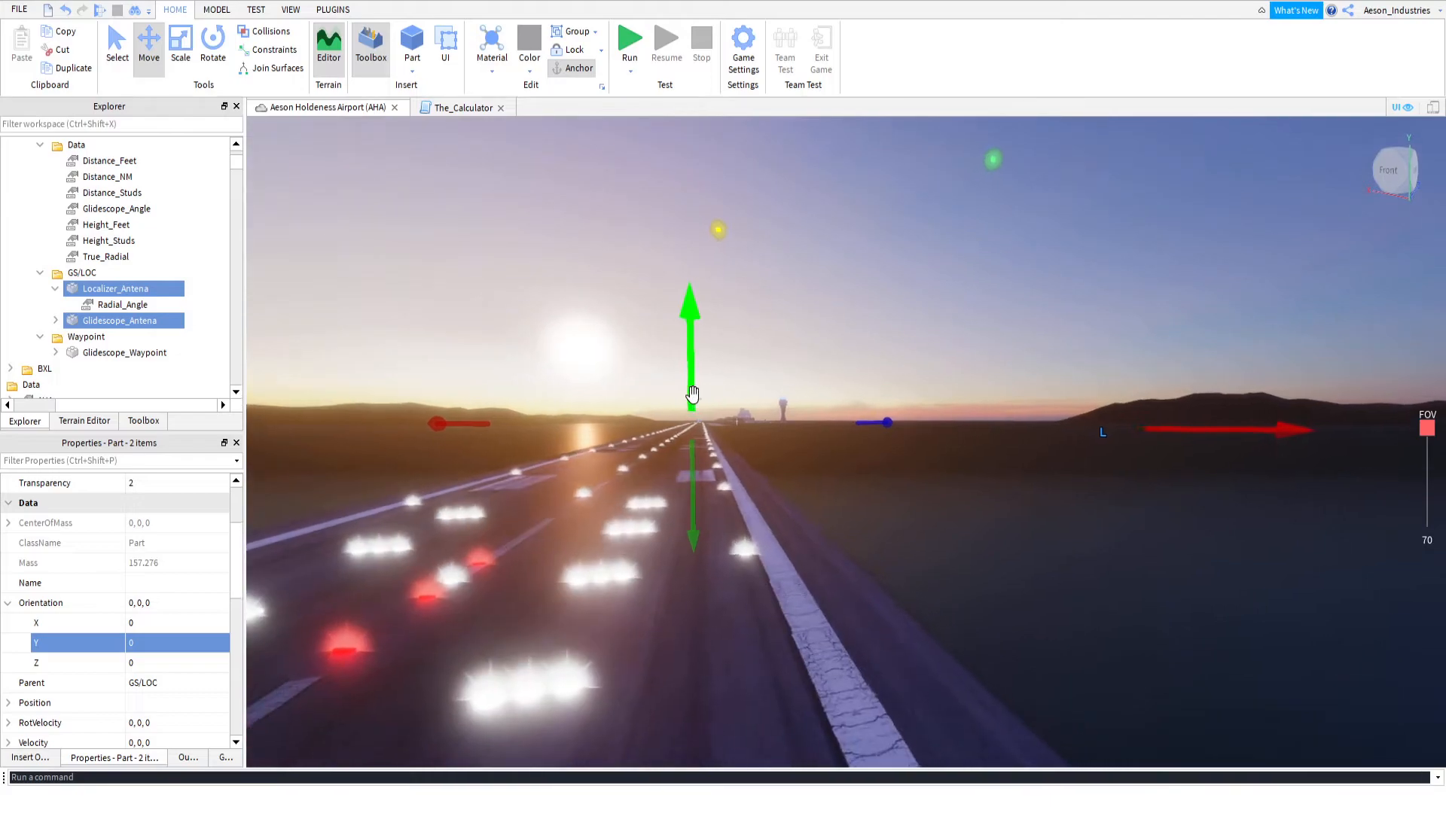
pyautogui.press('s')
pyautogui.click(773, 318)
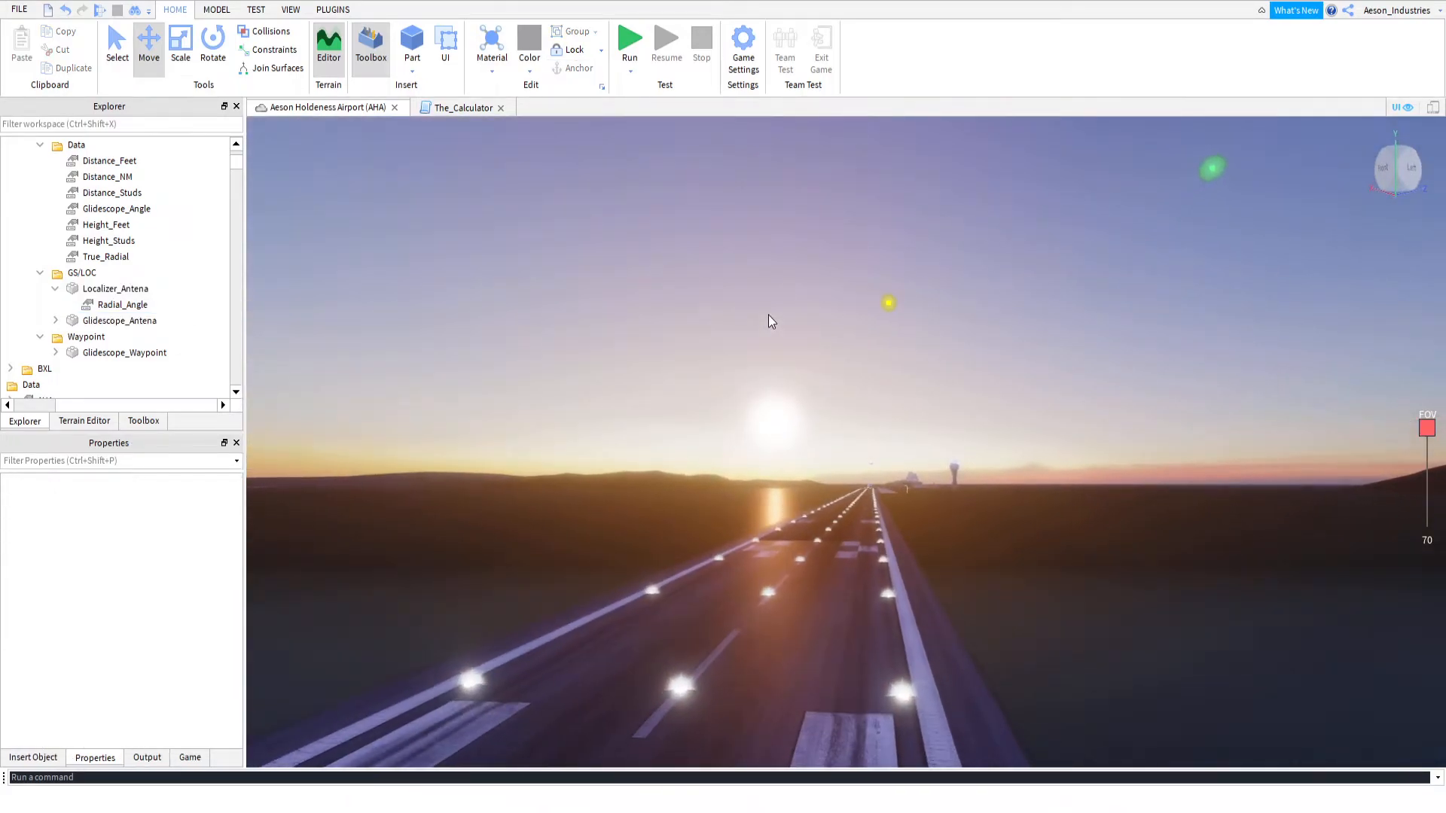
pyautogui.press('w')
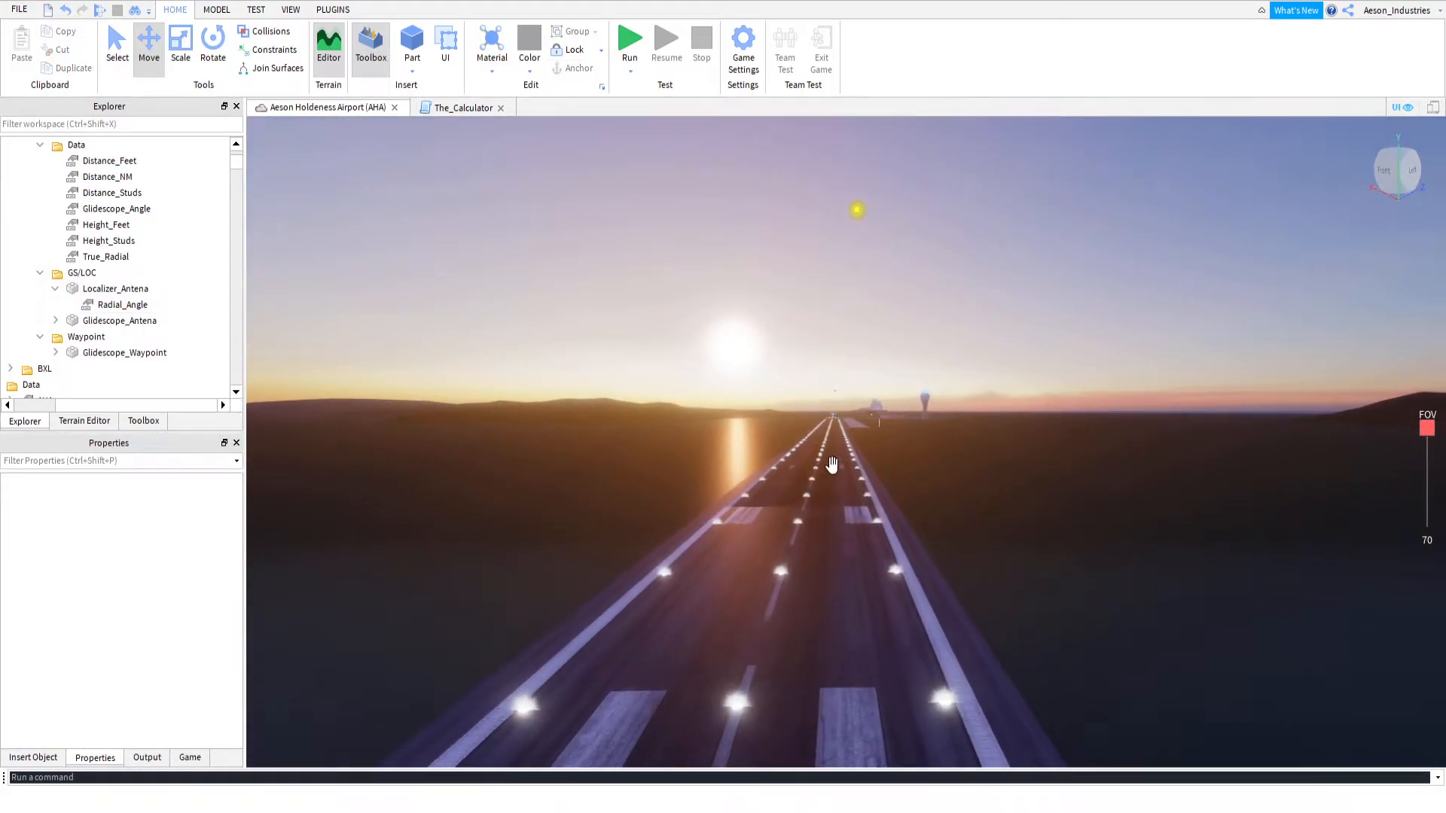
pyautogui.press('w')
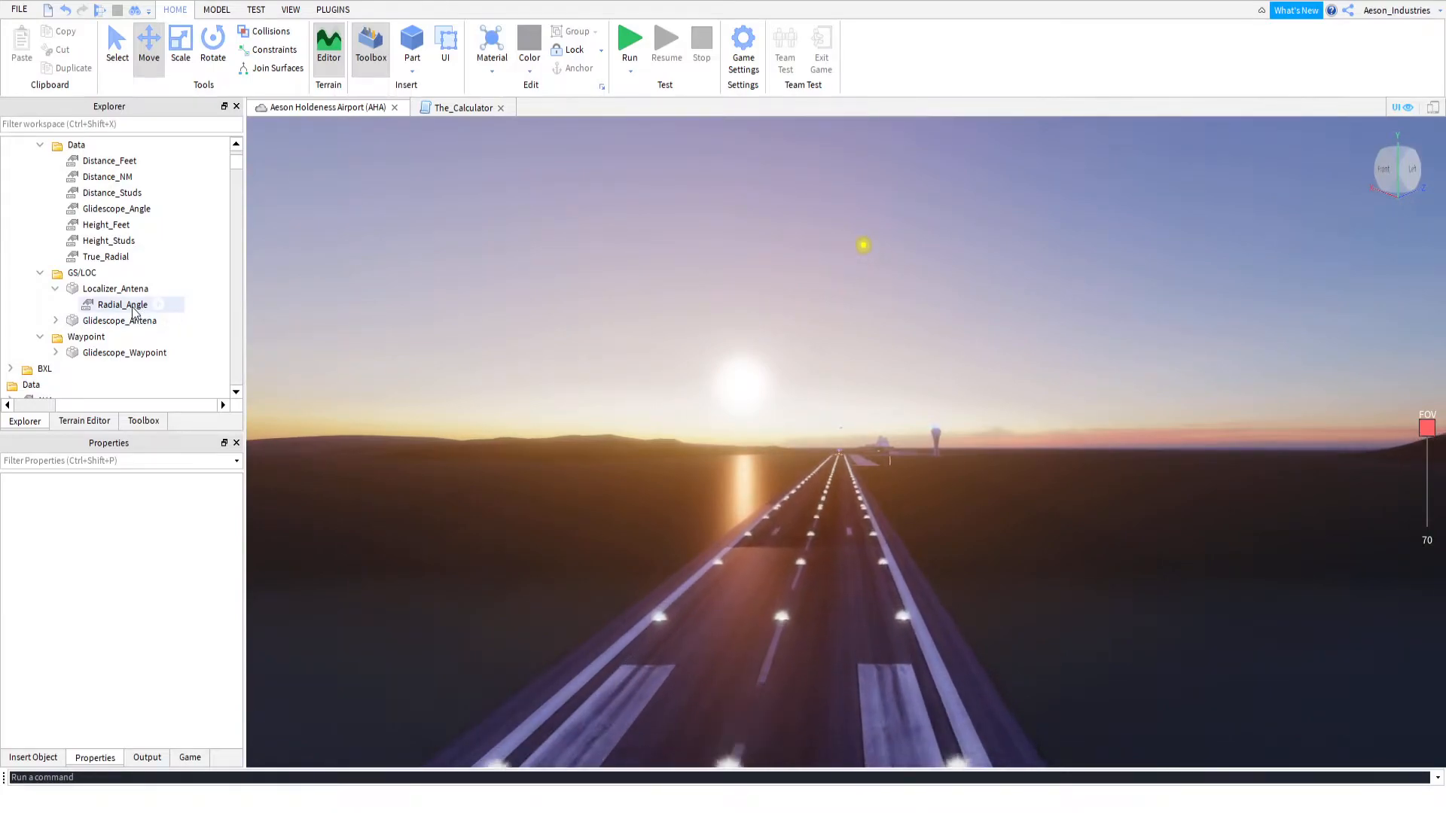
pyautogui.press('w')
# Collapse RWY_32L's Localizer_Antena and set the True_Radial value in its Data folder to 0
pyautogui.click(56, 289)
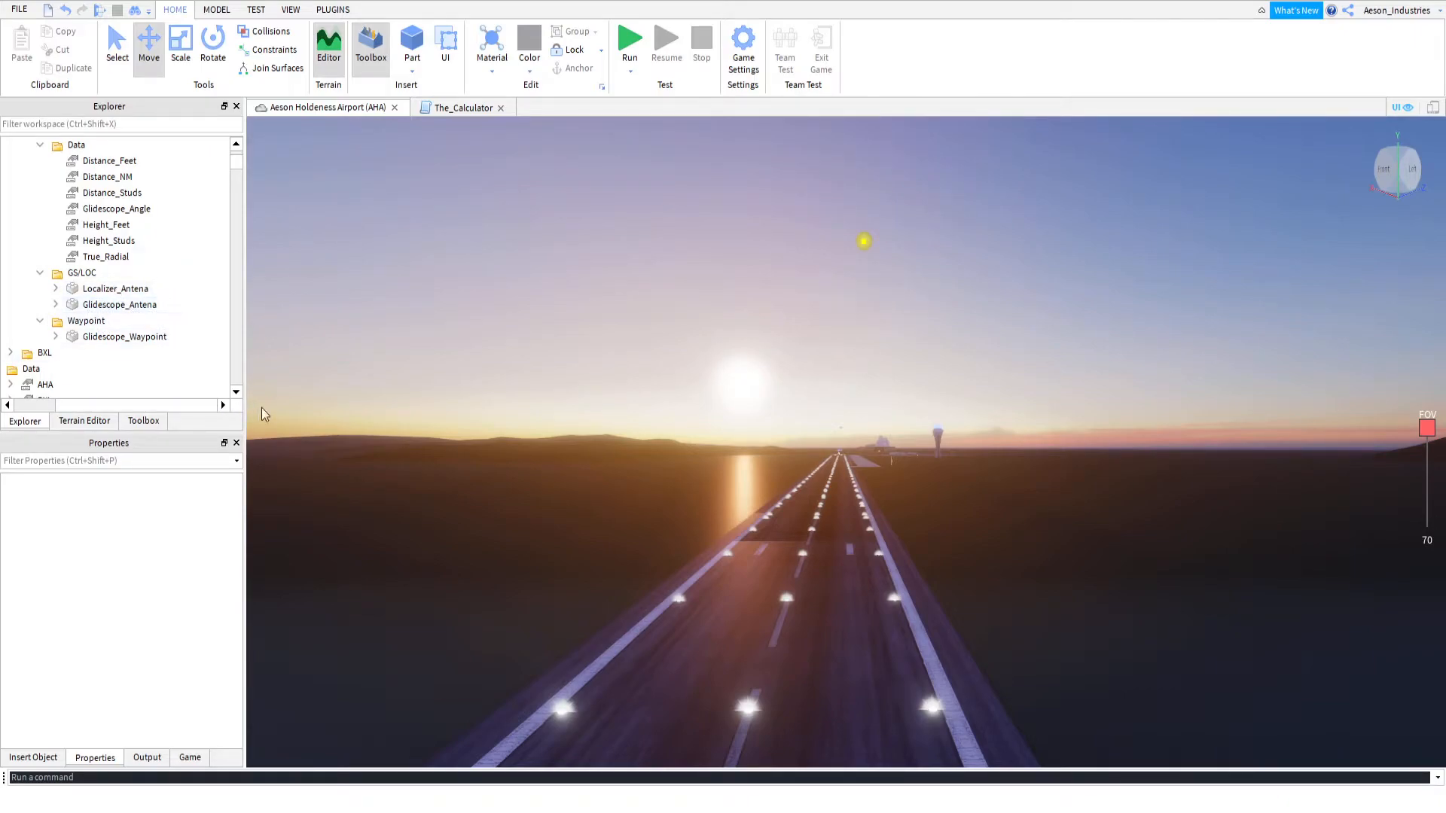
pyautogui.click(106, 258)
pyautogui.click(118, 560)
pyautogui.write('0')
pyautogui.press('Return')
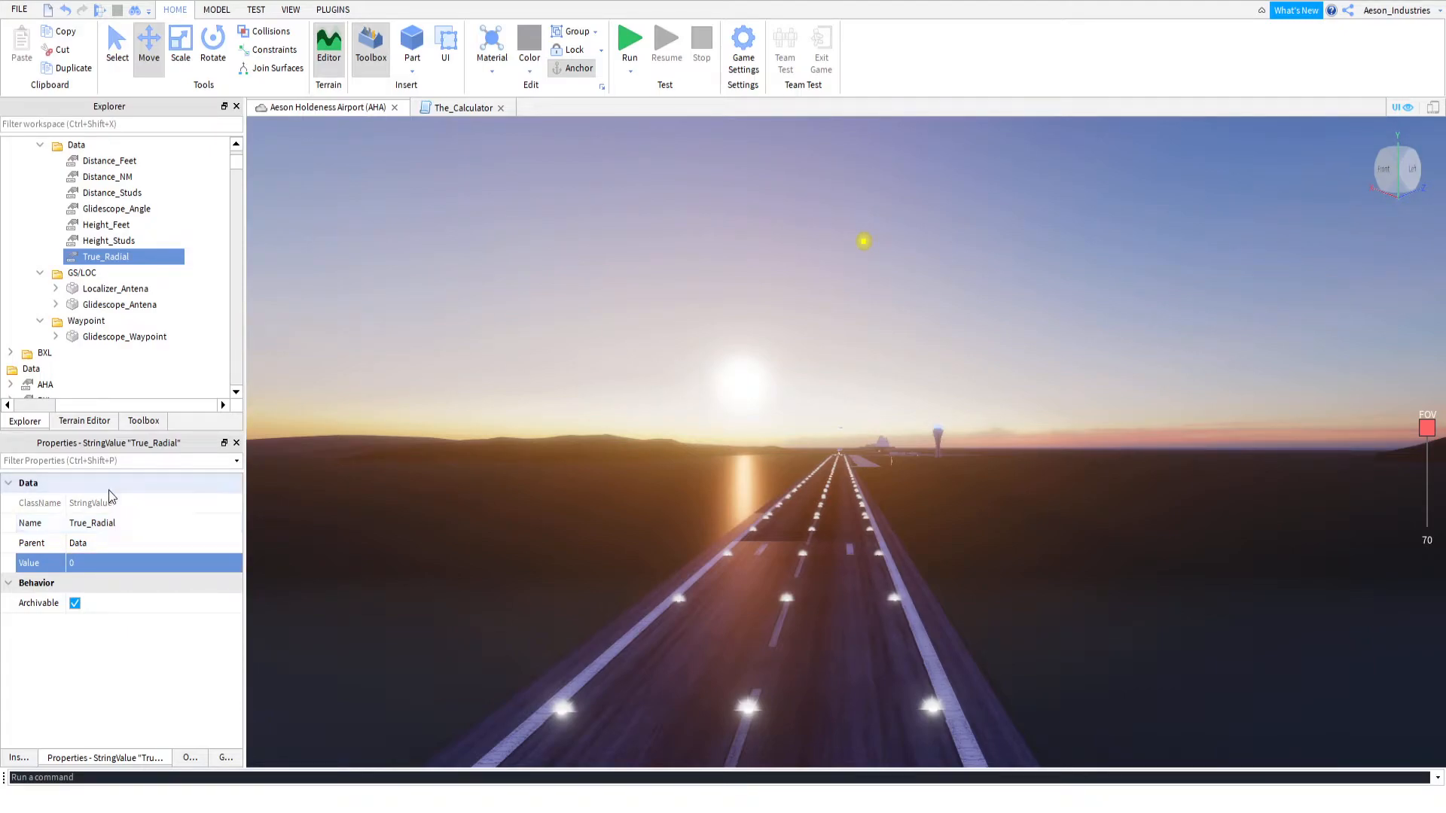
# Set the True_Radial value in RWY_32L's Data folder to 45/315
pyautogui.scroll(2, 111, 326)
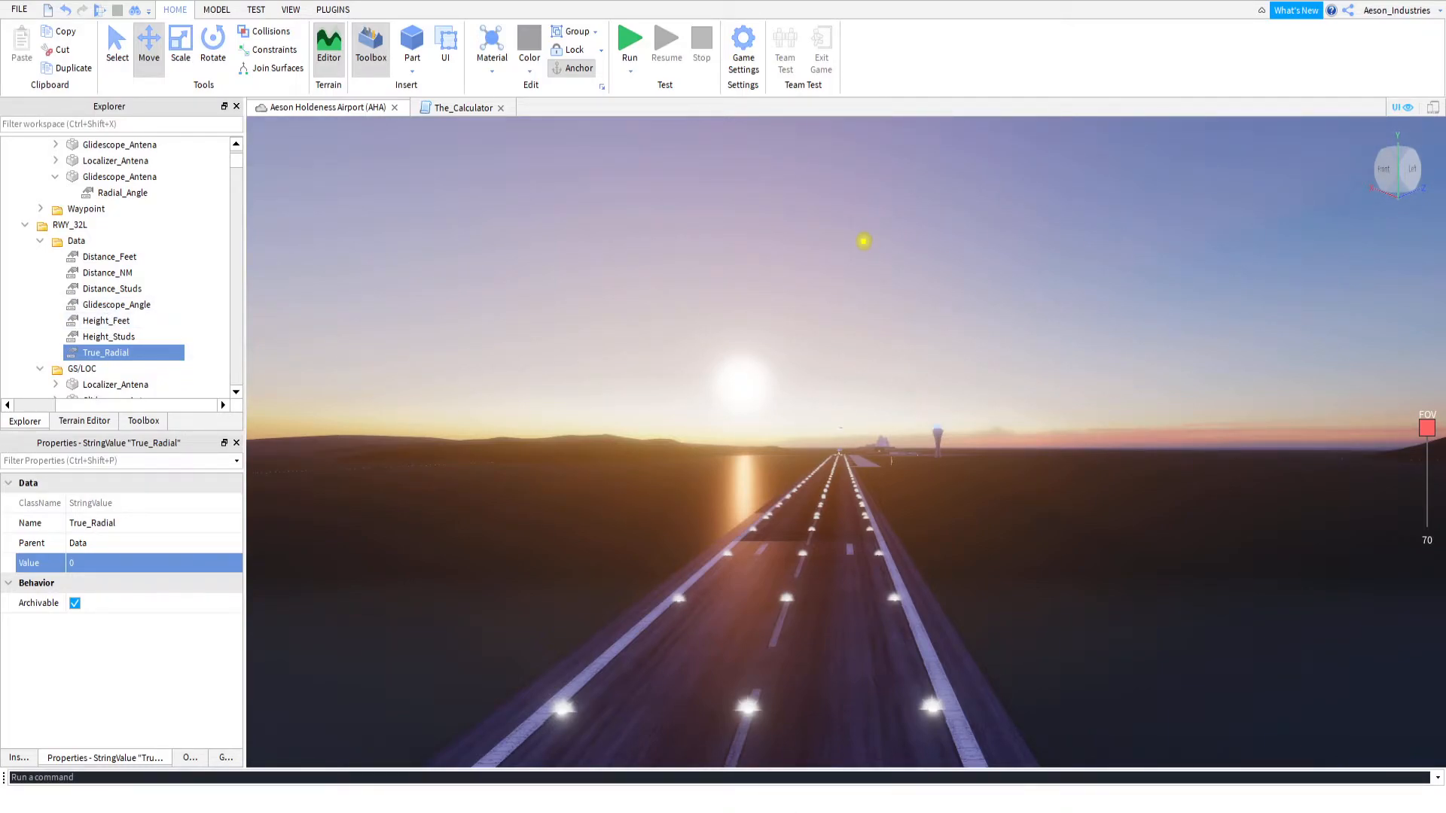
pyautogui.click(854, 797)
pyautogui.click(106, 562)
pyautogui.write('45')
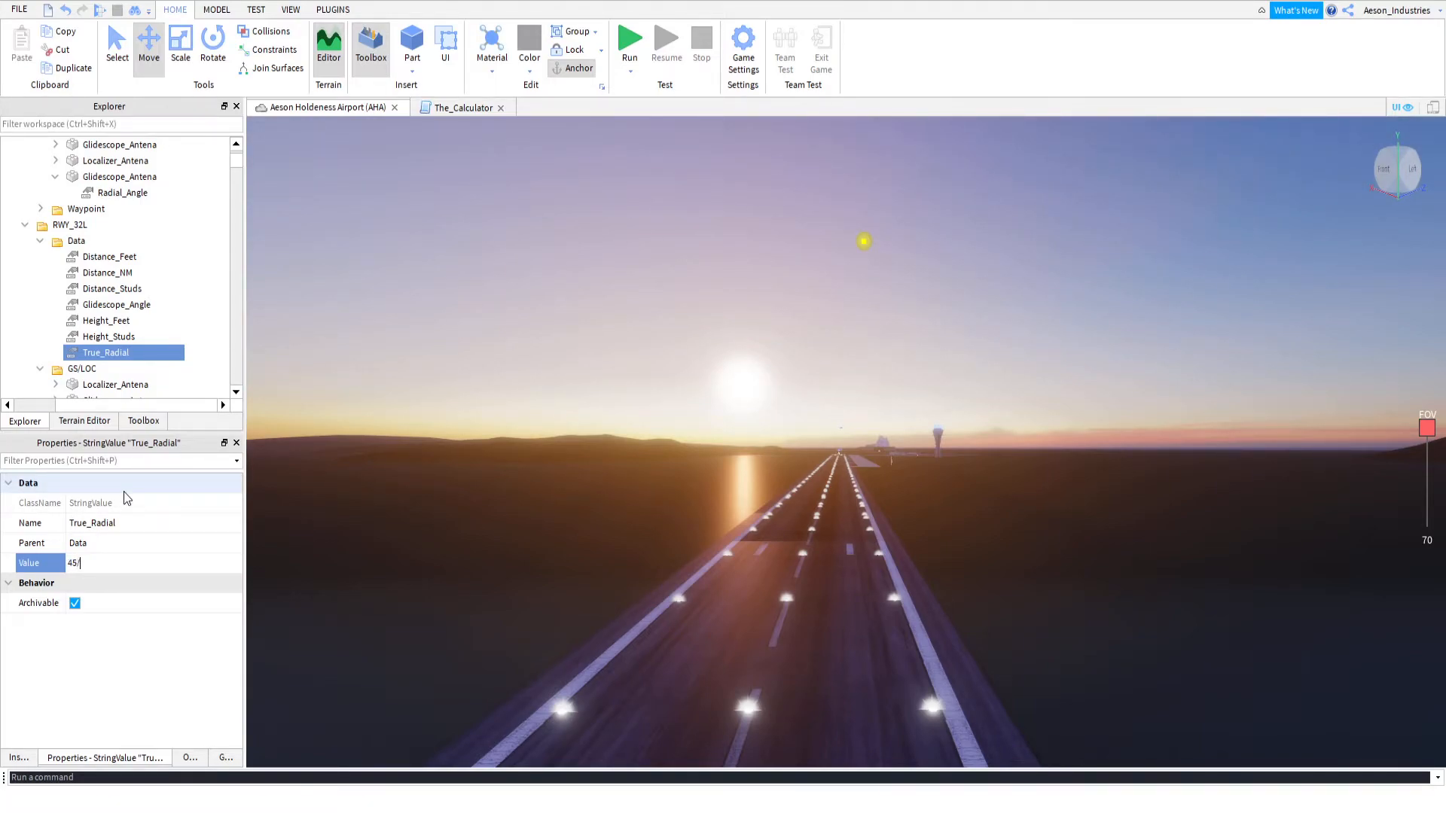
pyautogui.write('/315')
pyautogui.press('Return')
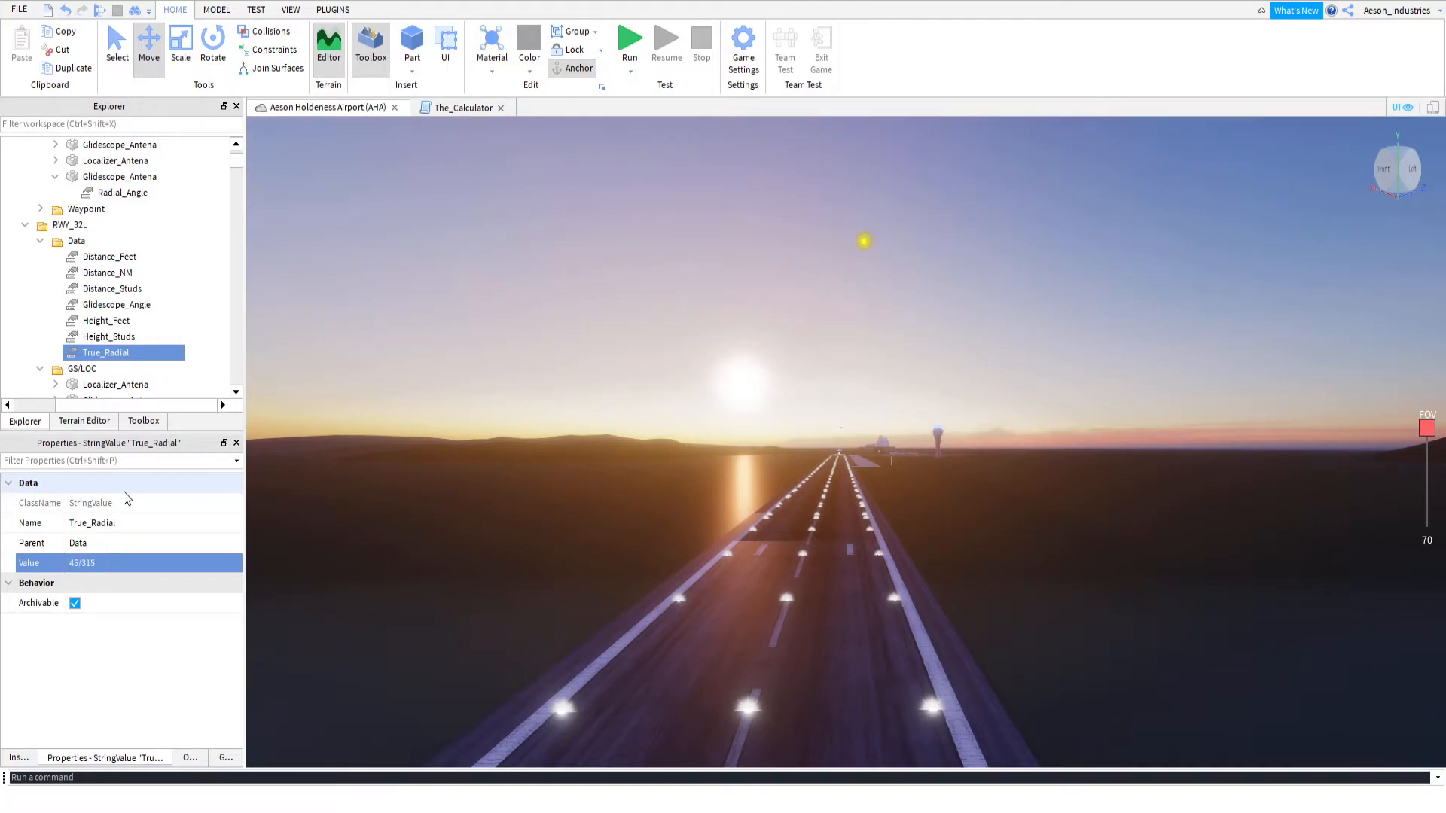
pyautogui.press('w')
pyautogui.press('a')
pyautogui.moveTo(650, 378); pyautogui.dragTo(694, 359, button='right')
pyautogui.press('w')
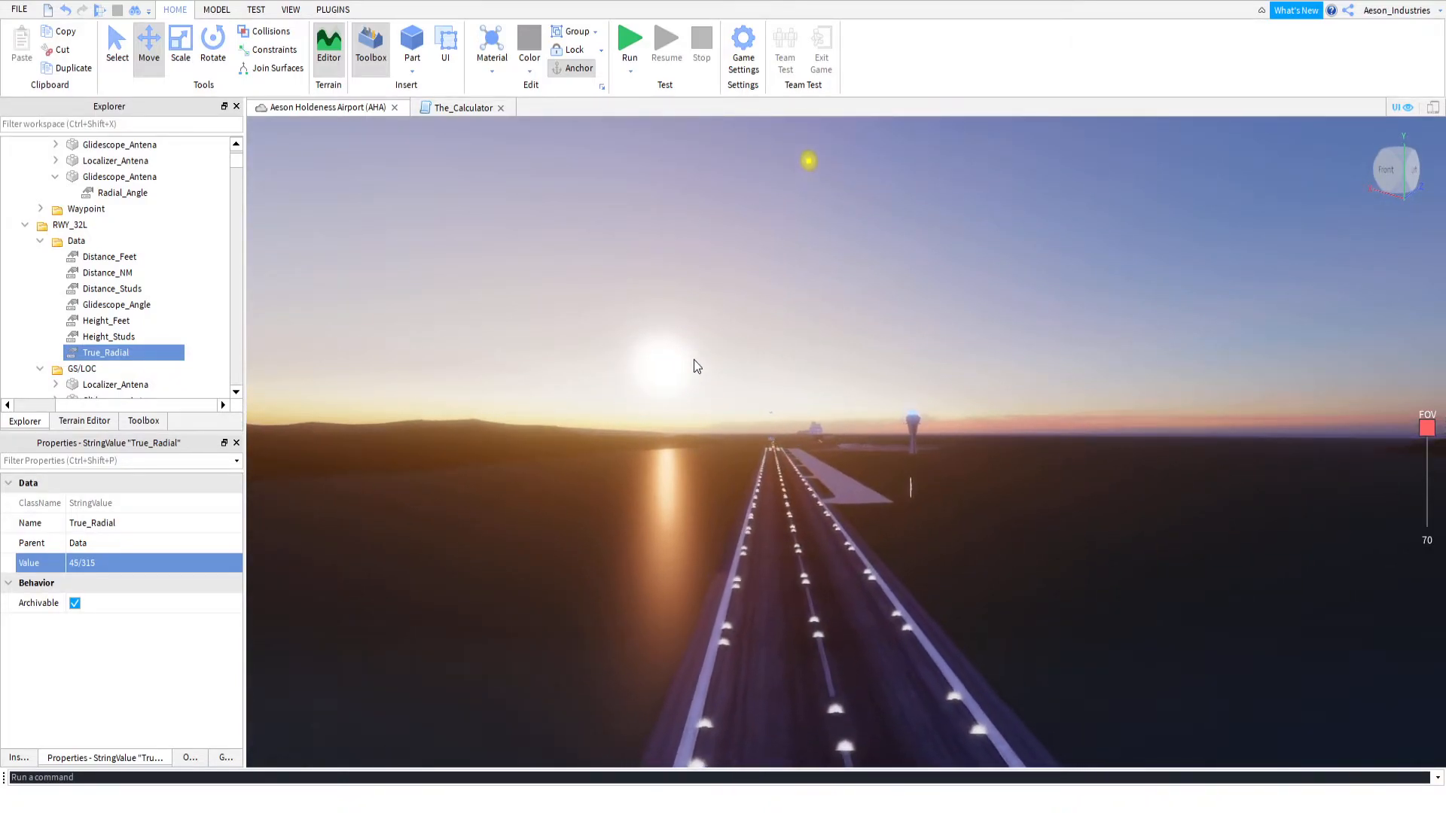
pyautogui.press('w')
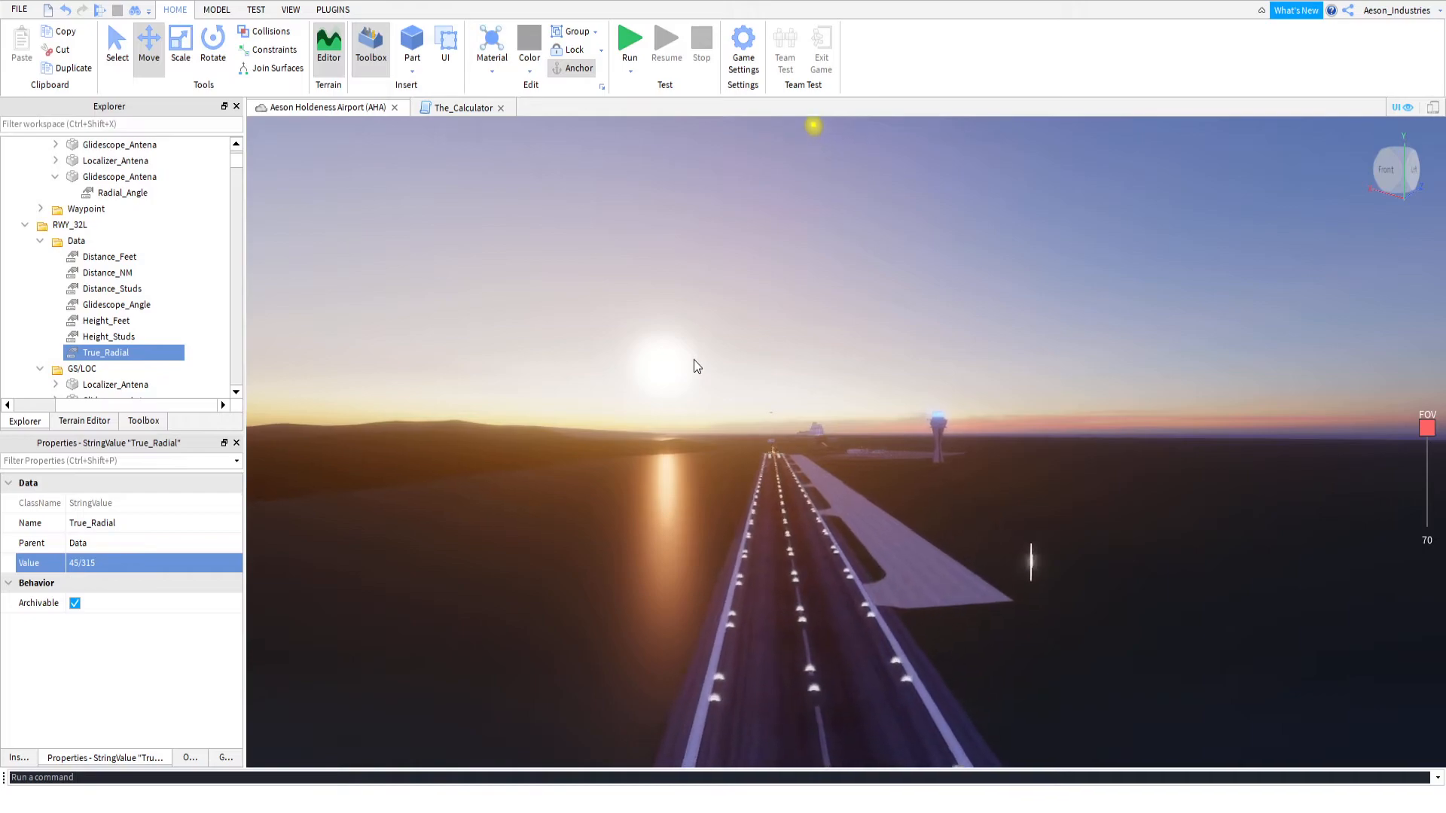
pyautogui.press('w')
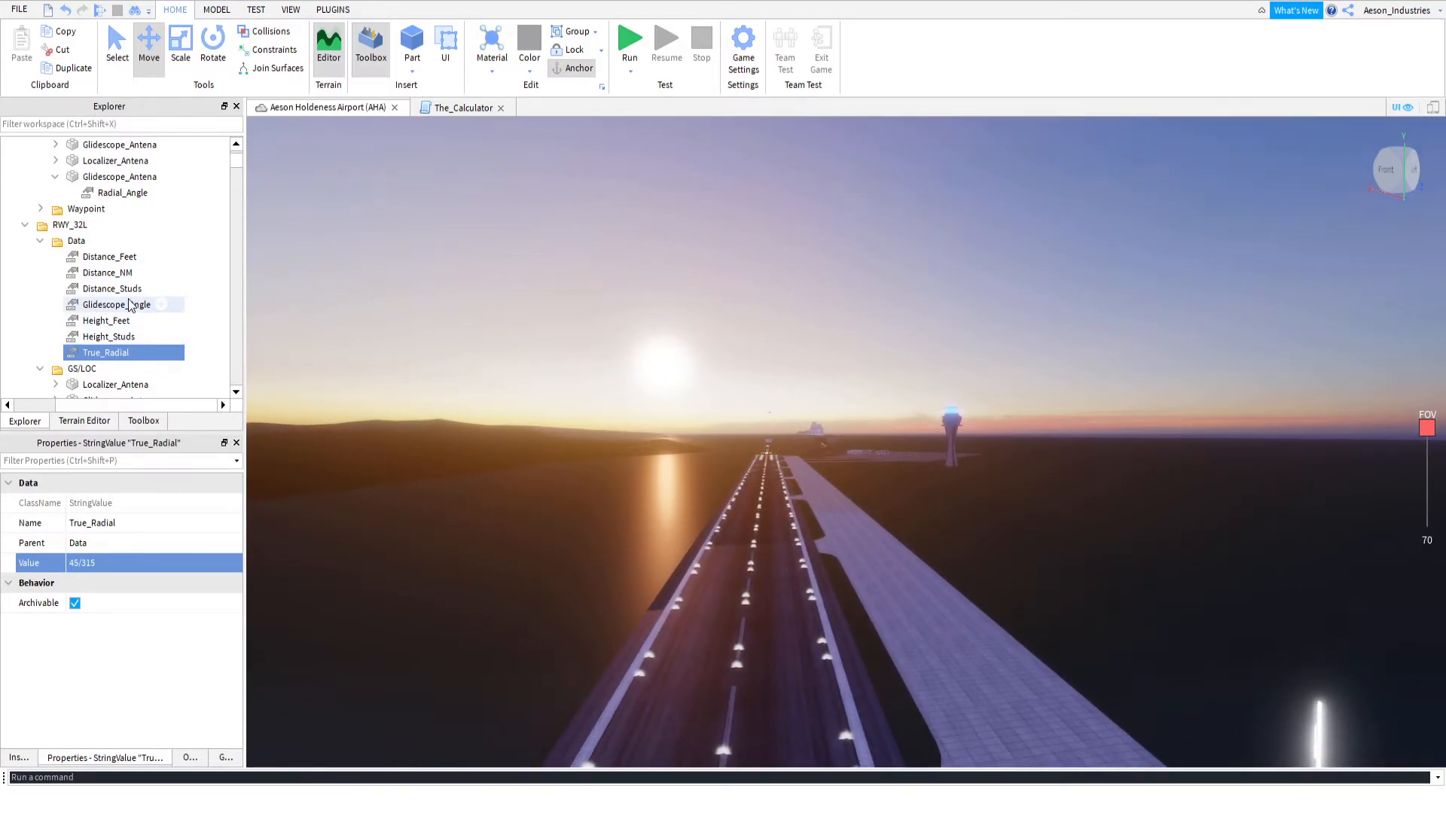
# Compare the properties of the expanded Glidescope_Antena in RWY_14R with those of RWY_32L's Glidescope_Antena
pyautogui.scroll(-2, 114, 325)
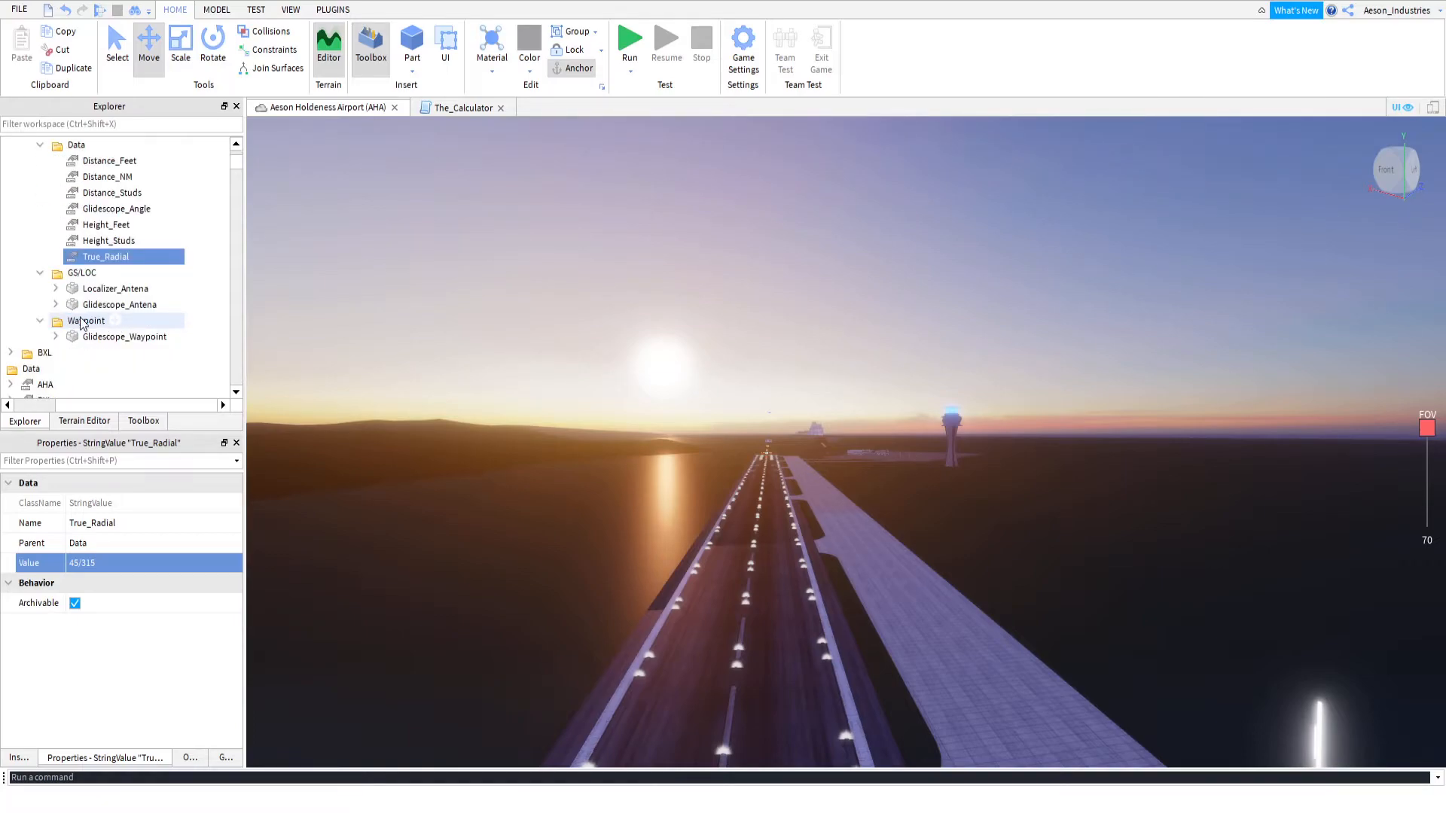
pyautogui.scroll(3, 84, 323)
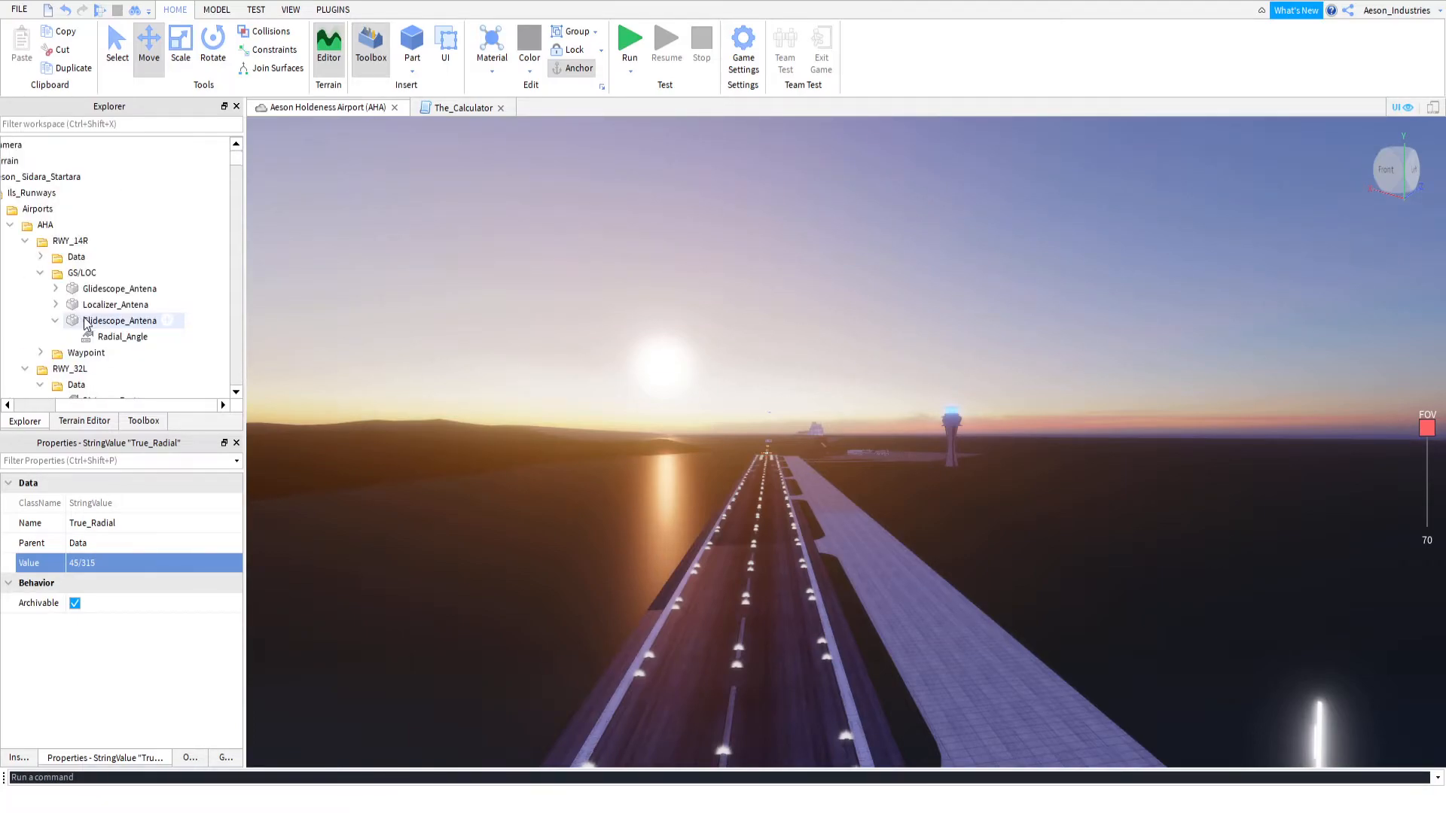
pyautogui.scroll(-2, 84, 323)
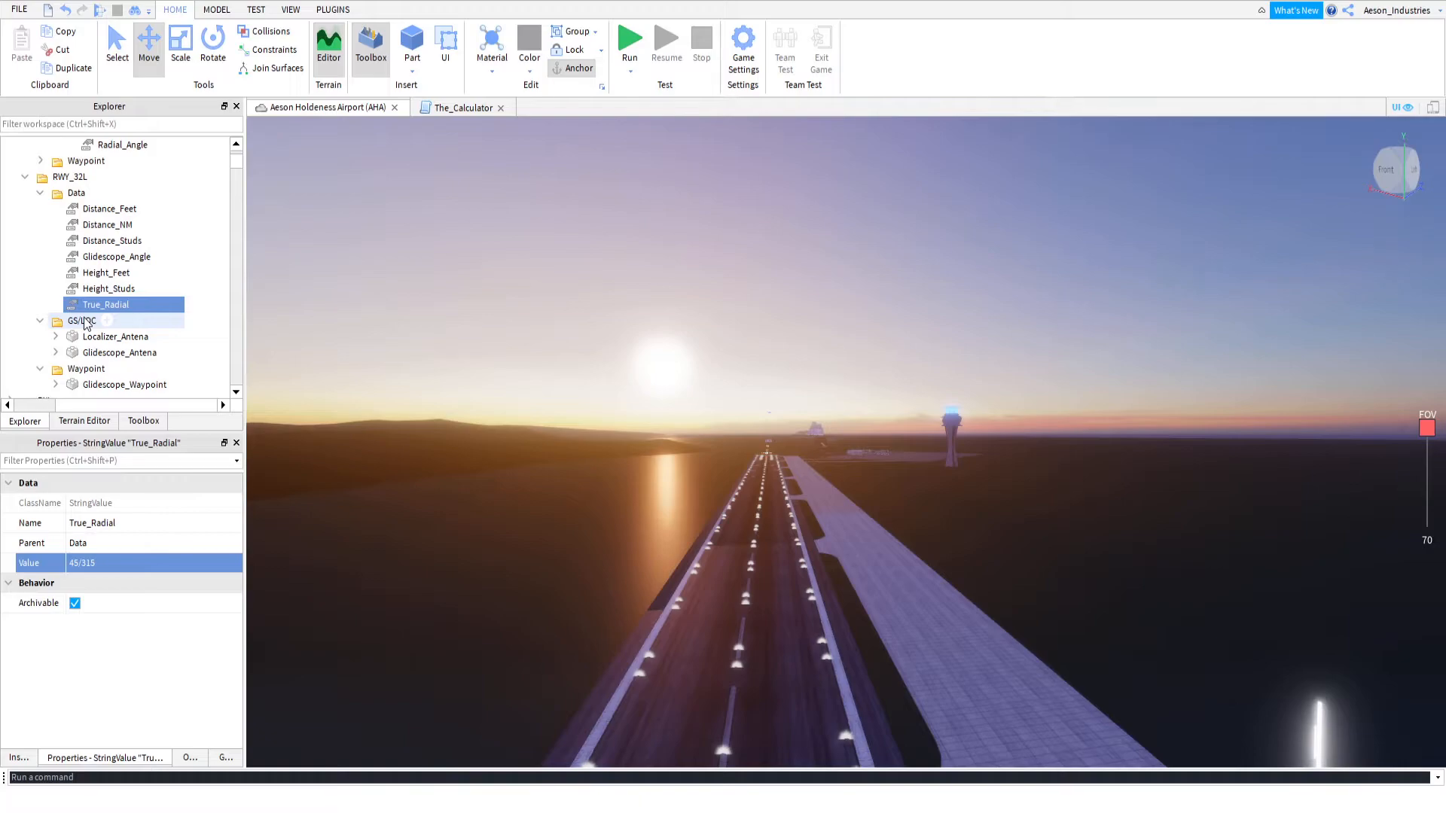
pyautogui.scroll(-1, 84, 324)
pyautogui.scroll(3, 84, 324)
pyautogui.click(92, 321)
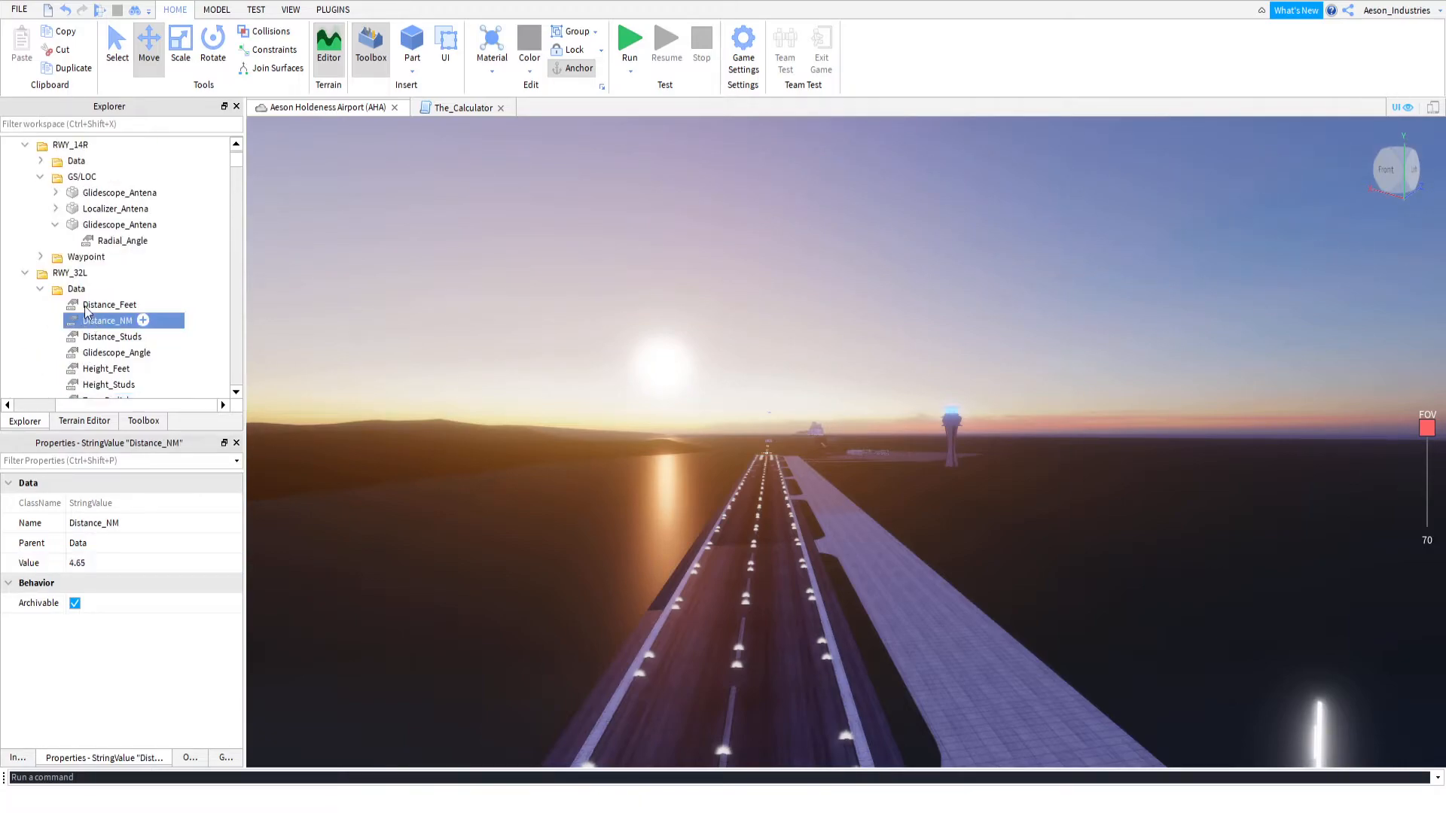
pyautogui.click(102, 225)
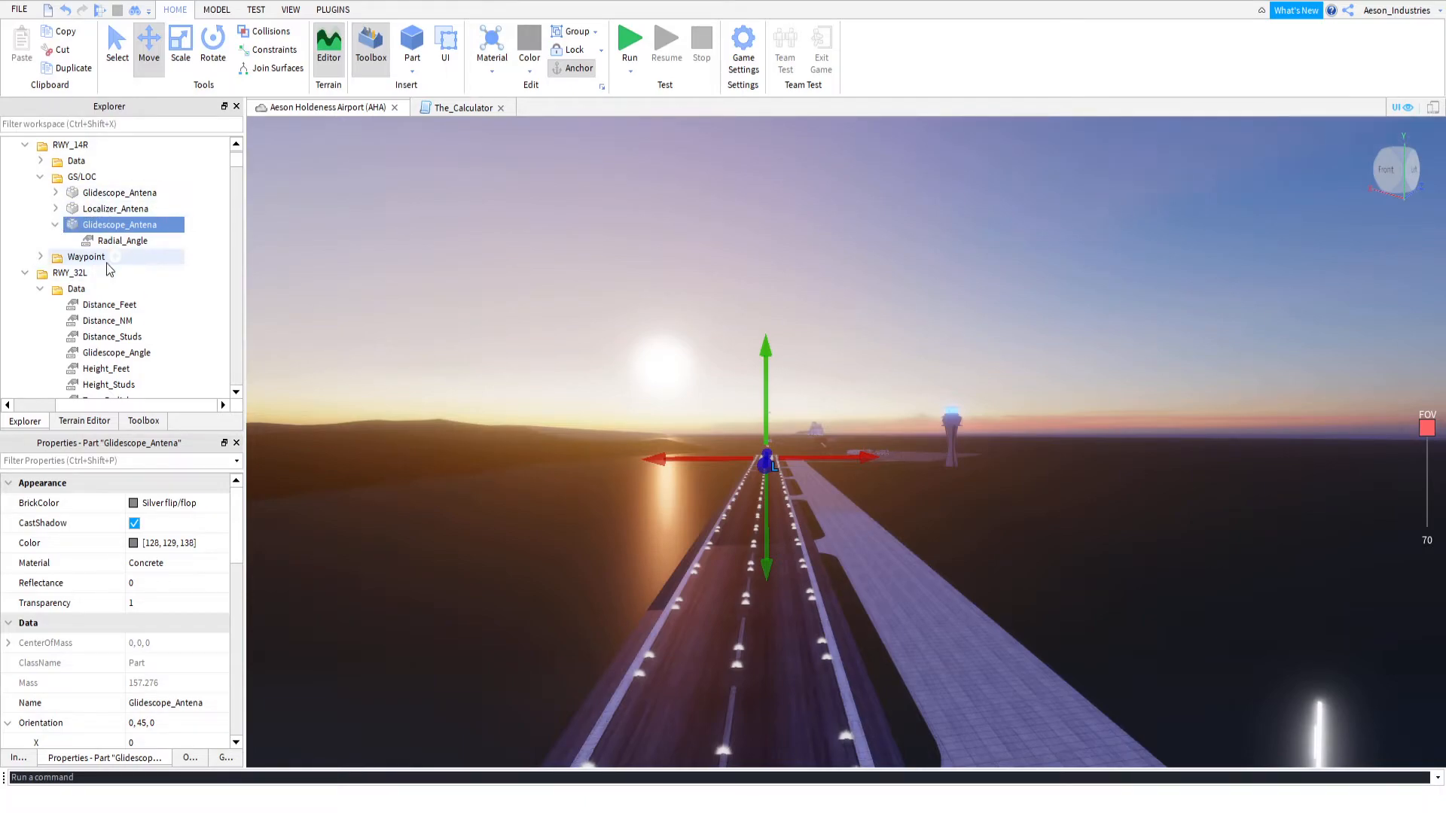
pyautogui.scroll(-4, 112, 270)
pyautogui.scroll(1, 113, 274)
pyautogui.click(119, 304)
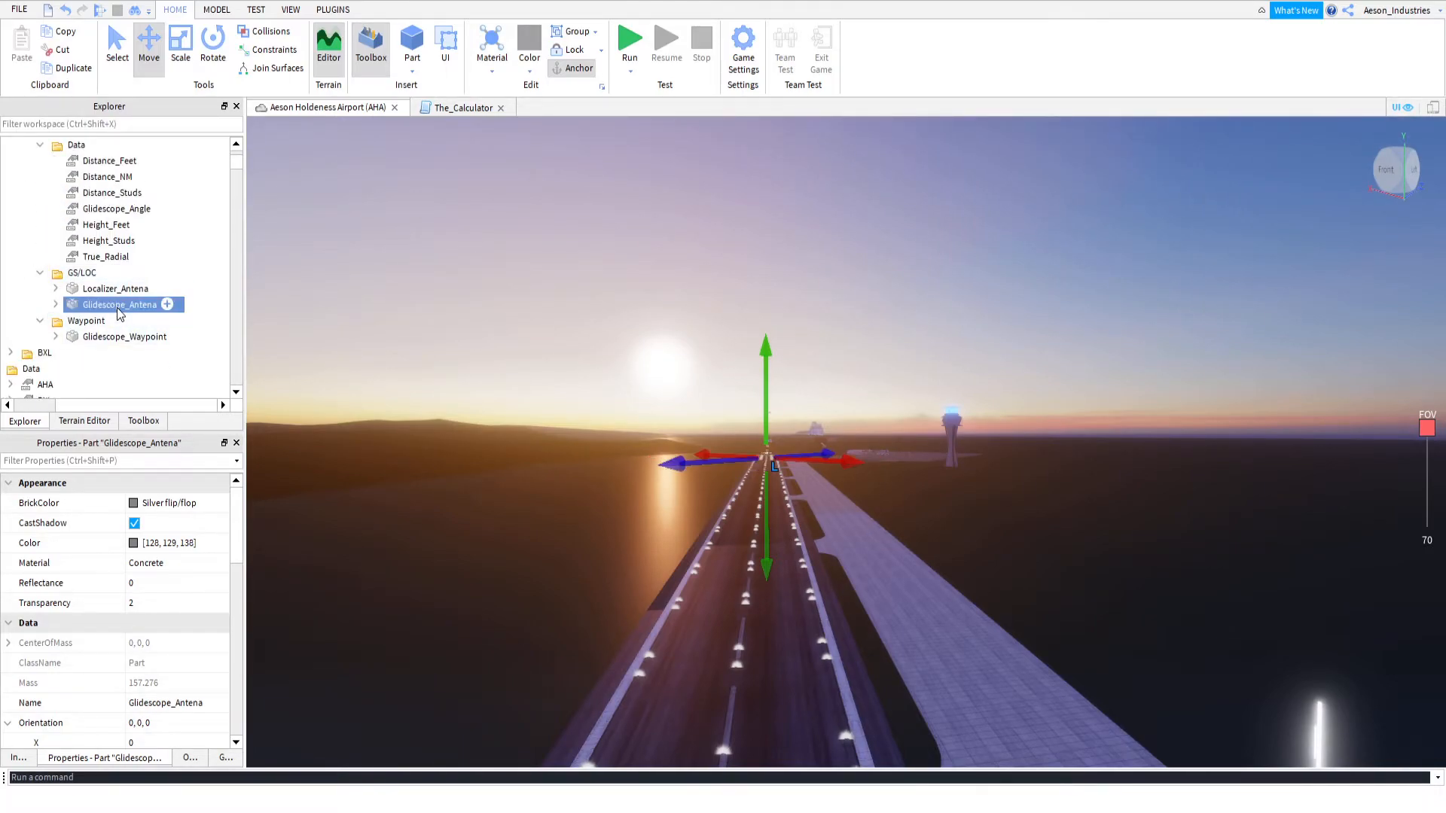
# Duplicate the Glidescope_Antena in RWY_32L's GS/LOC folder
pyautogui.press('f')
pyautogui.moveTo(539, 381); pyautogui.dragTo(539, 381, button='right')
pyautogui.press('s')
pyautogui.press('a')
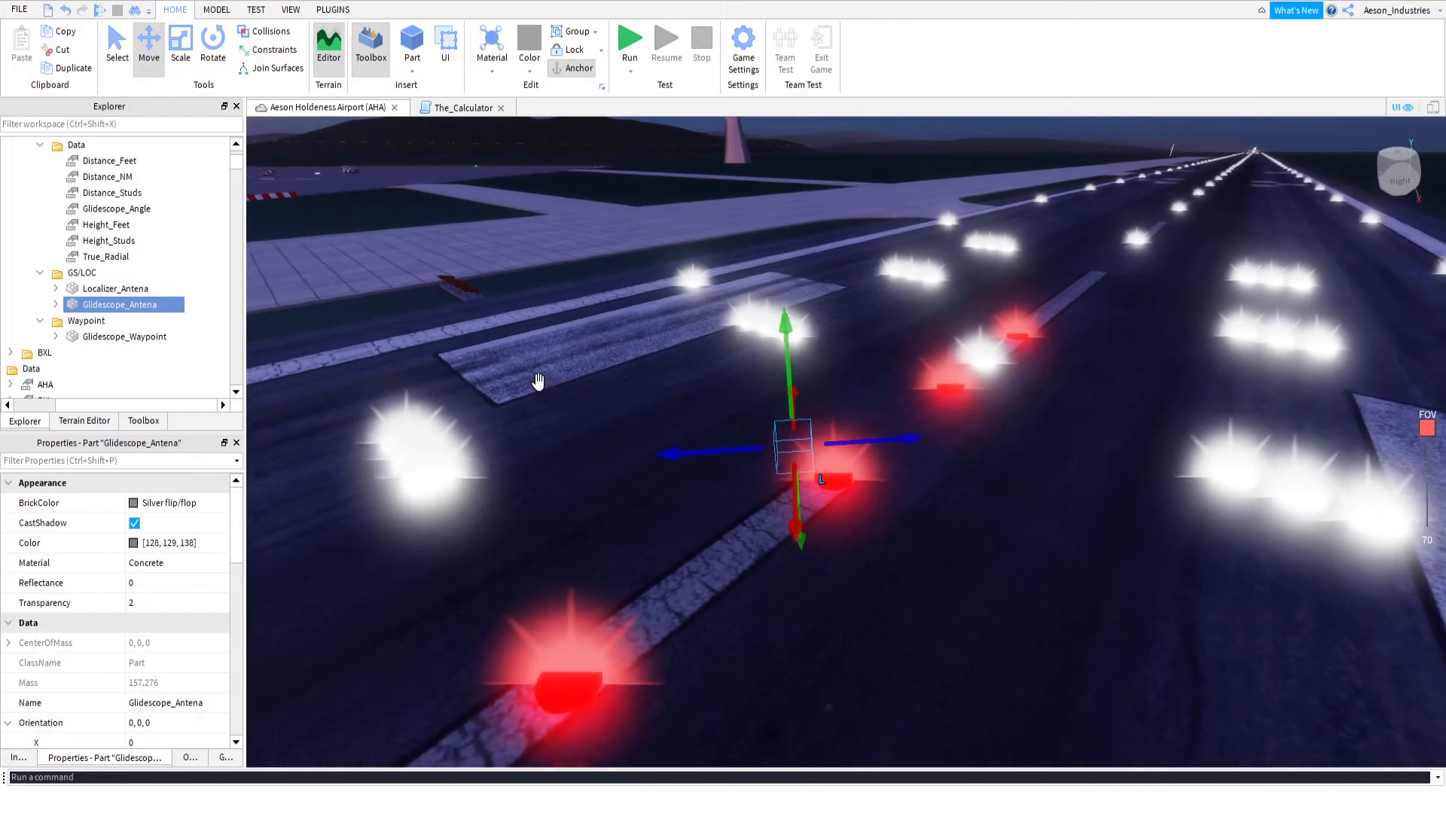
pyautogui.click(116, 289)
pyautogui.click(131, 305)
pyautogui.click(71, 66)
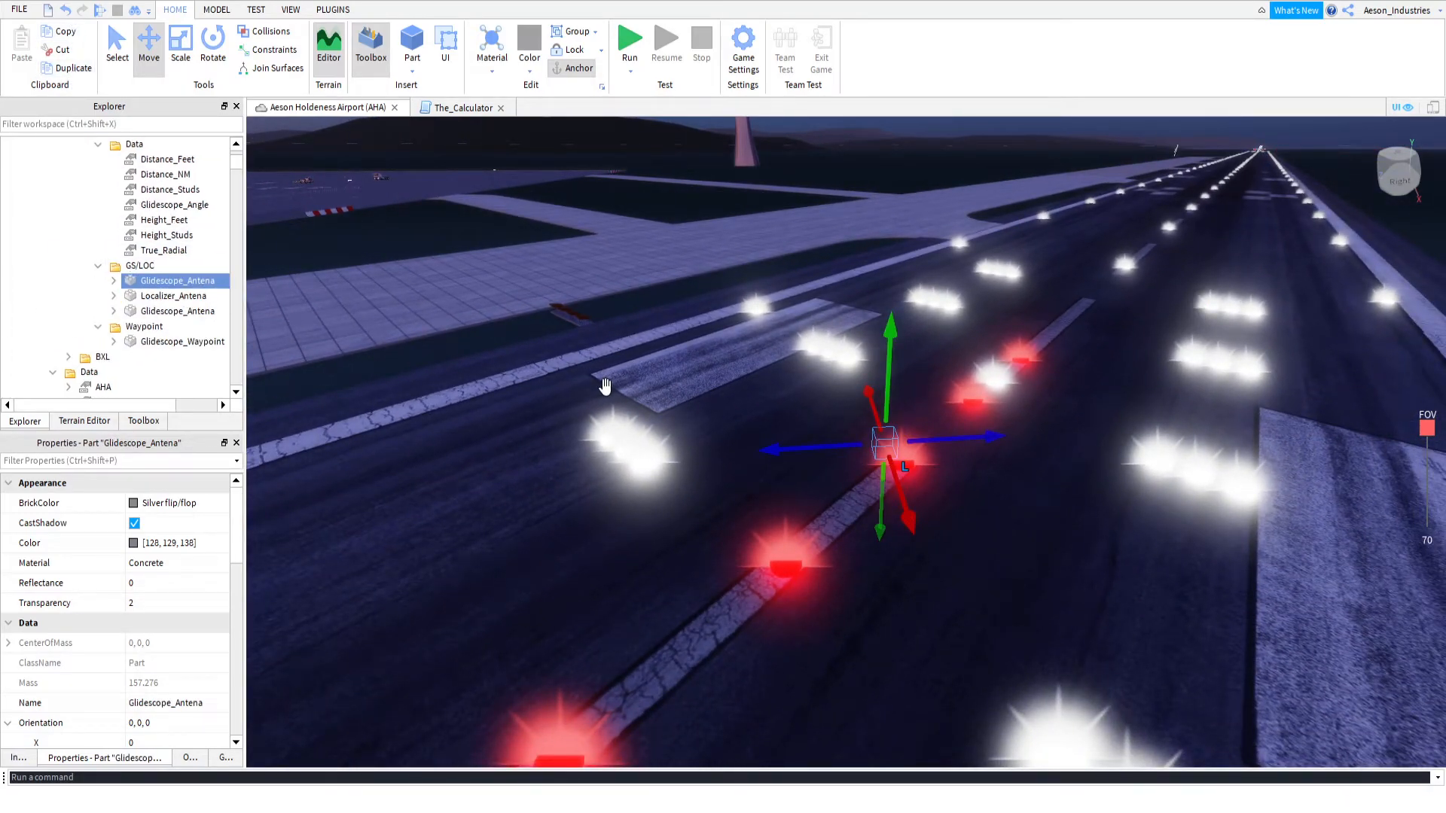
# Set the duplicated Glidescope_Antena's Y orientation to 45 and move it along the runway centreline to near the 32 marking
pyautogui.scroll(-4, 155, 549)
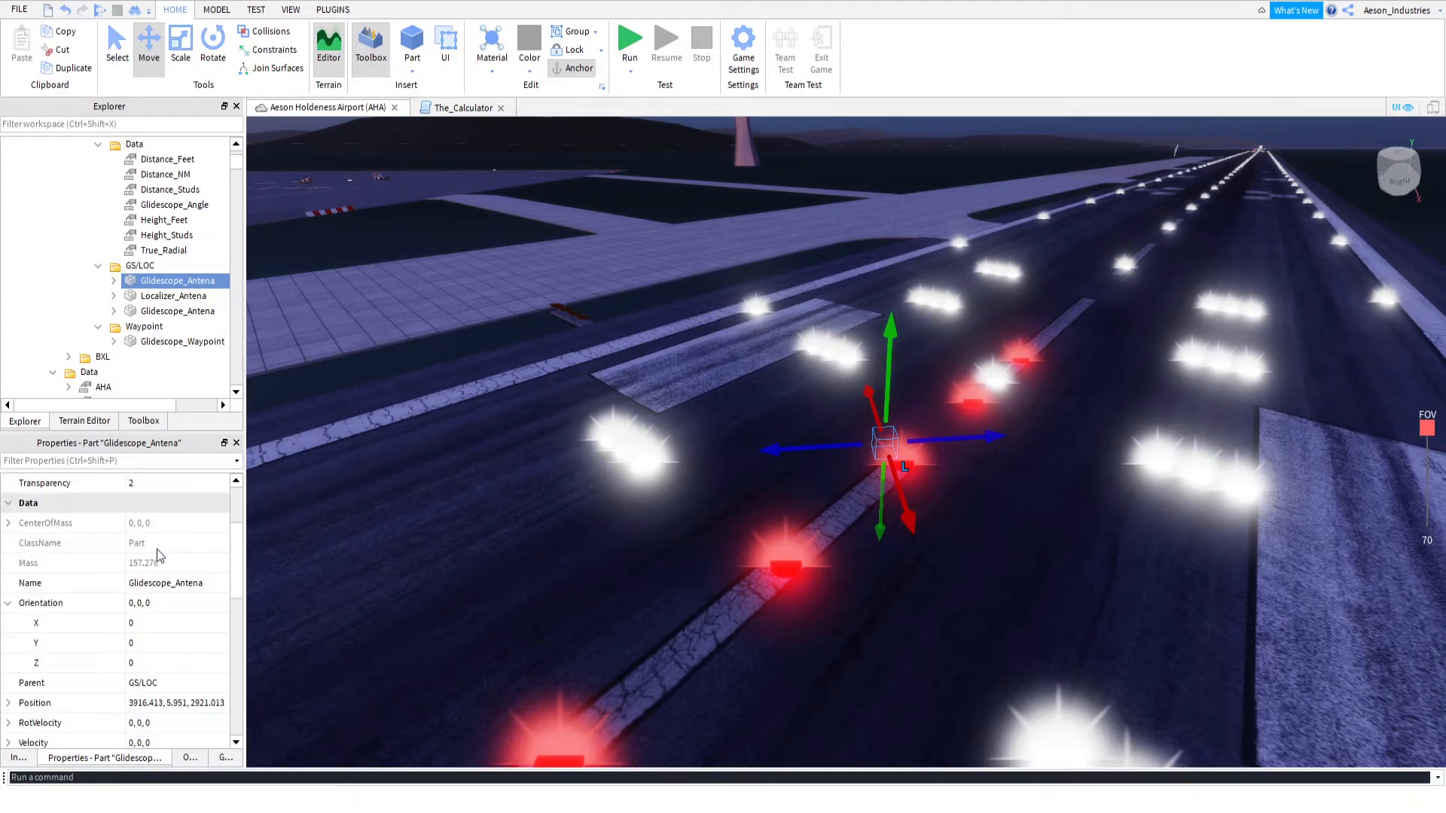
pyautogui.click(160, 585)
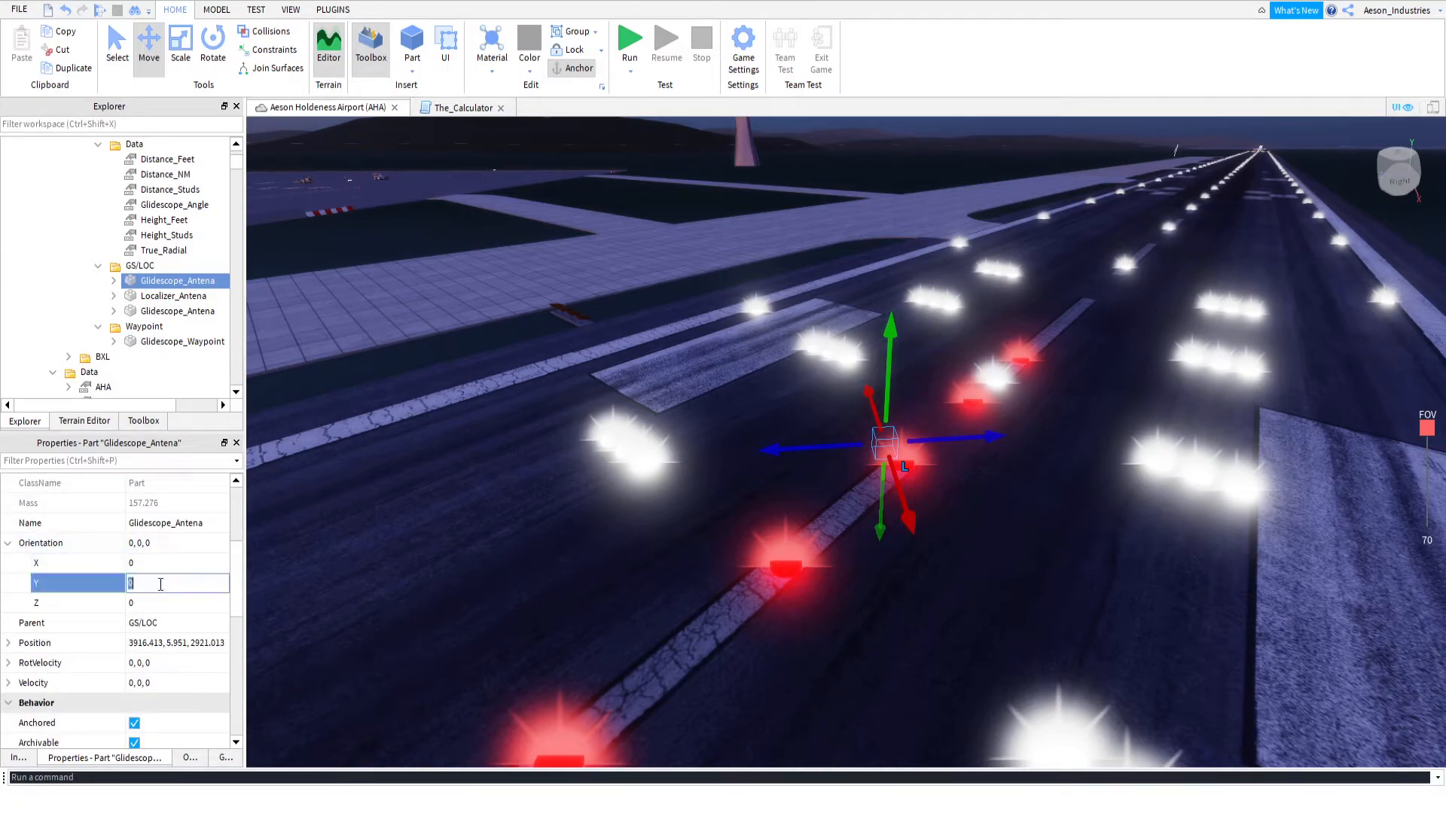
pyautogui.write('45')
pyautogui.press('Return')
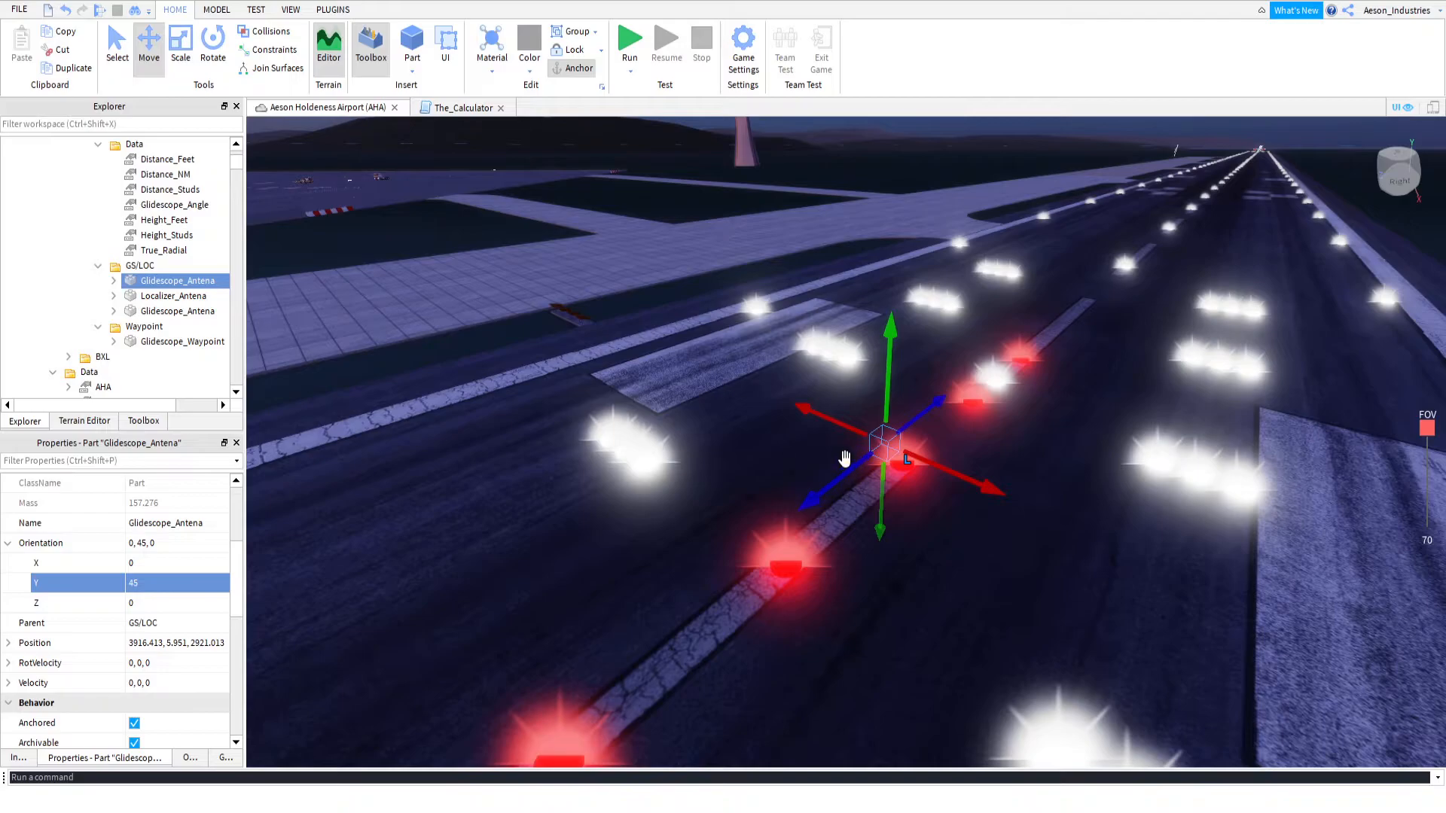
pyautogui.moveTo(925, 415); pyautogui.dragTo(725, 573)
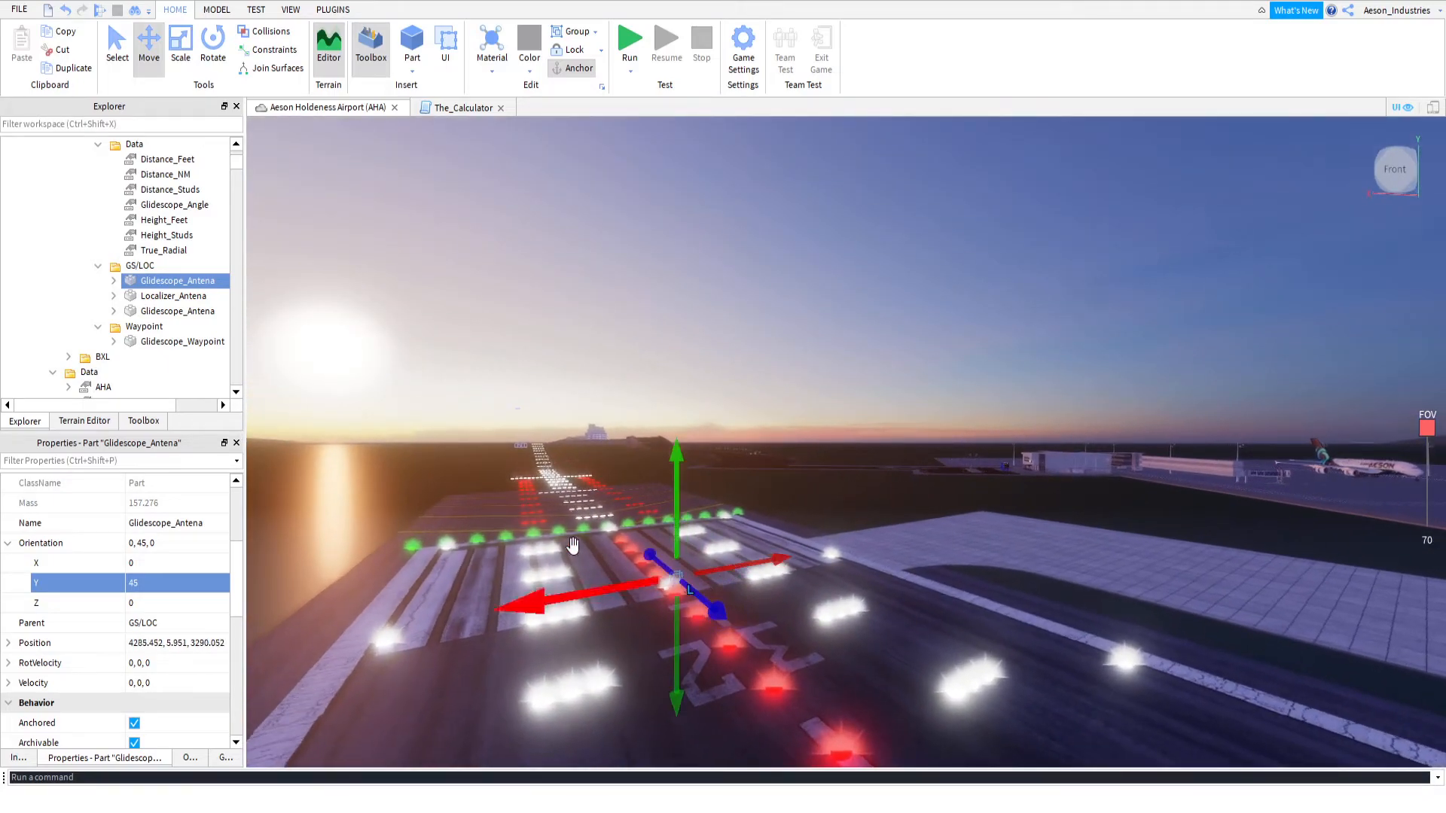
# Rename the duplicated Glidescope_Antena as Glidescope_Waypoint
pyautogui.click(174, 342)
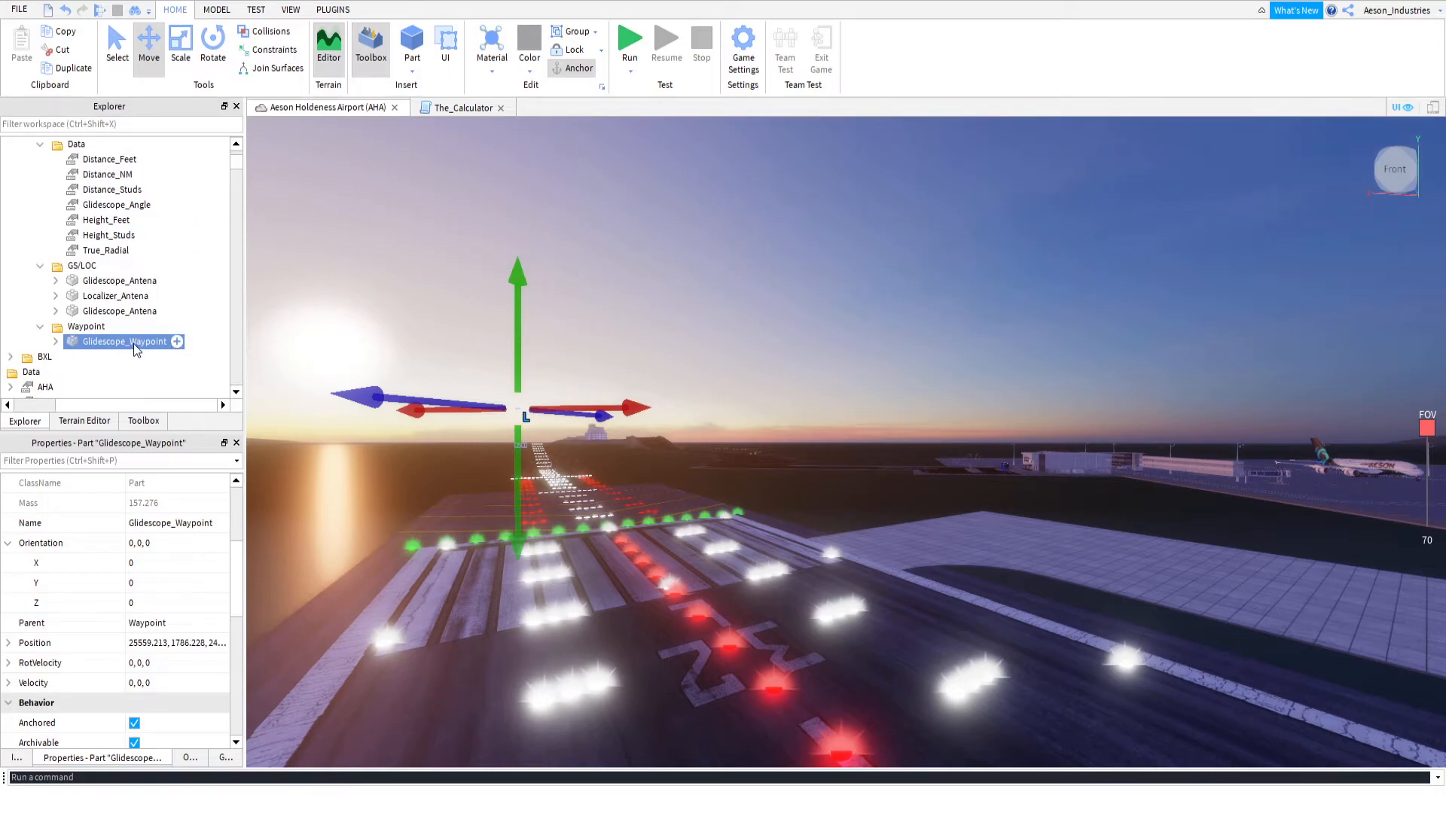
pyautogui.click(119, 283)
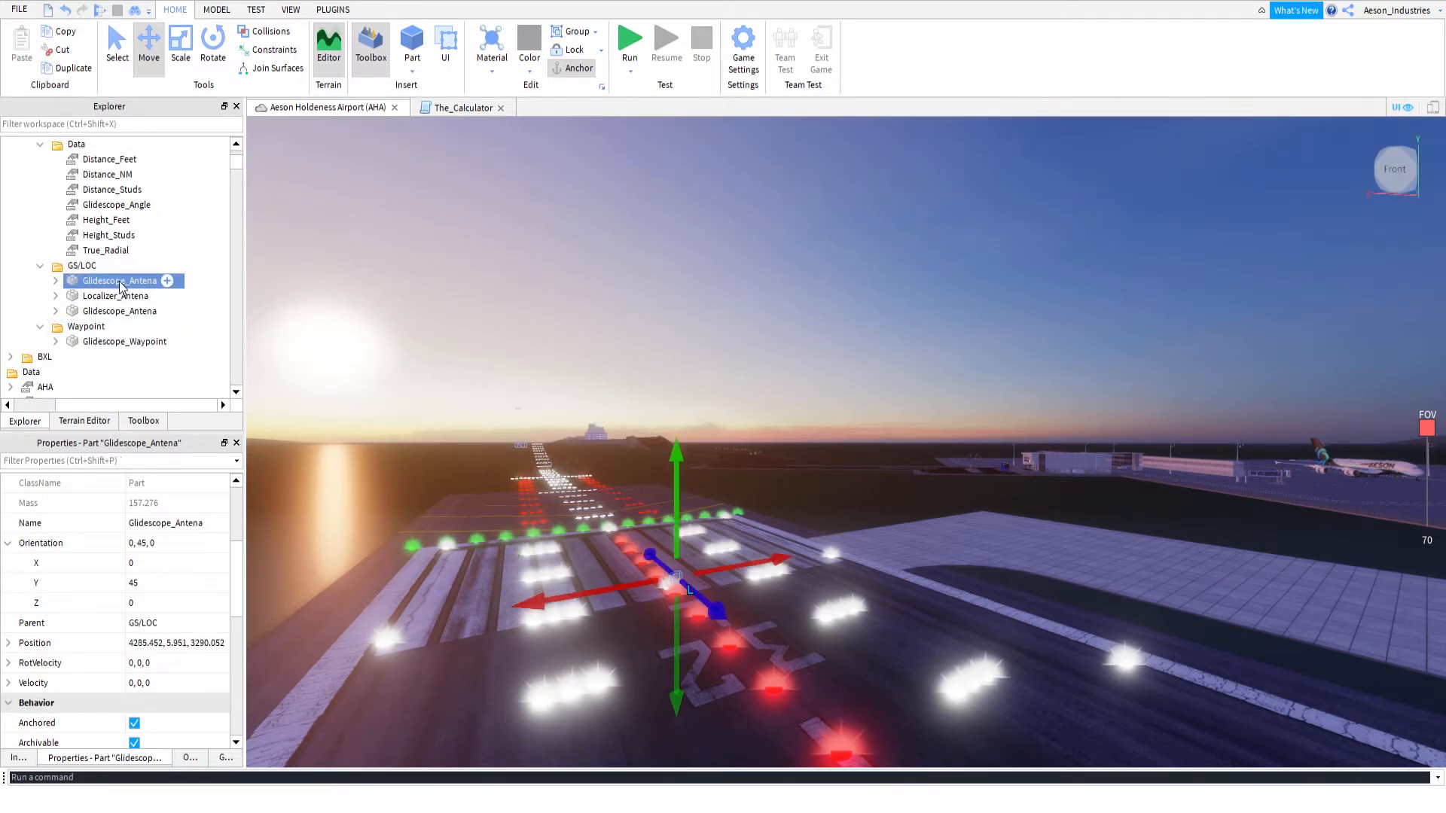
pyautogui.click(129, 282)
pyautogui.write('Glidescope_Waypoint')
pyautogui.press('Return')
# Transfer Waypoint_Name and Waypoint_Display from the old Glidescope_Waypoint to the new one and place the new one in RWY_32L's Waypoint folder
pyautogui.click(55, 341)
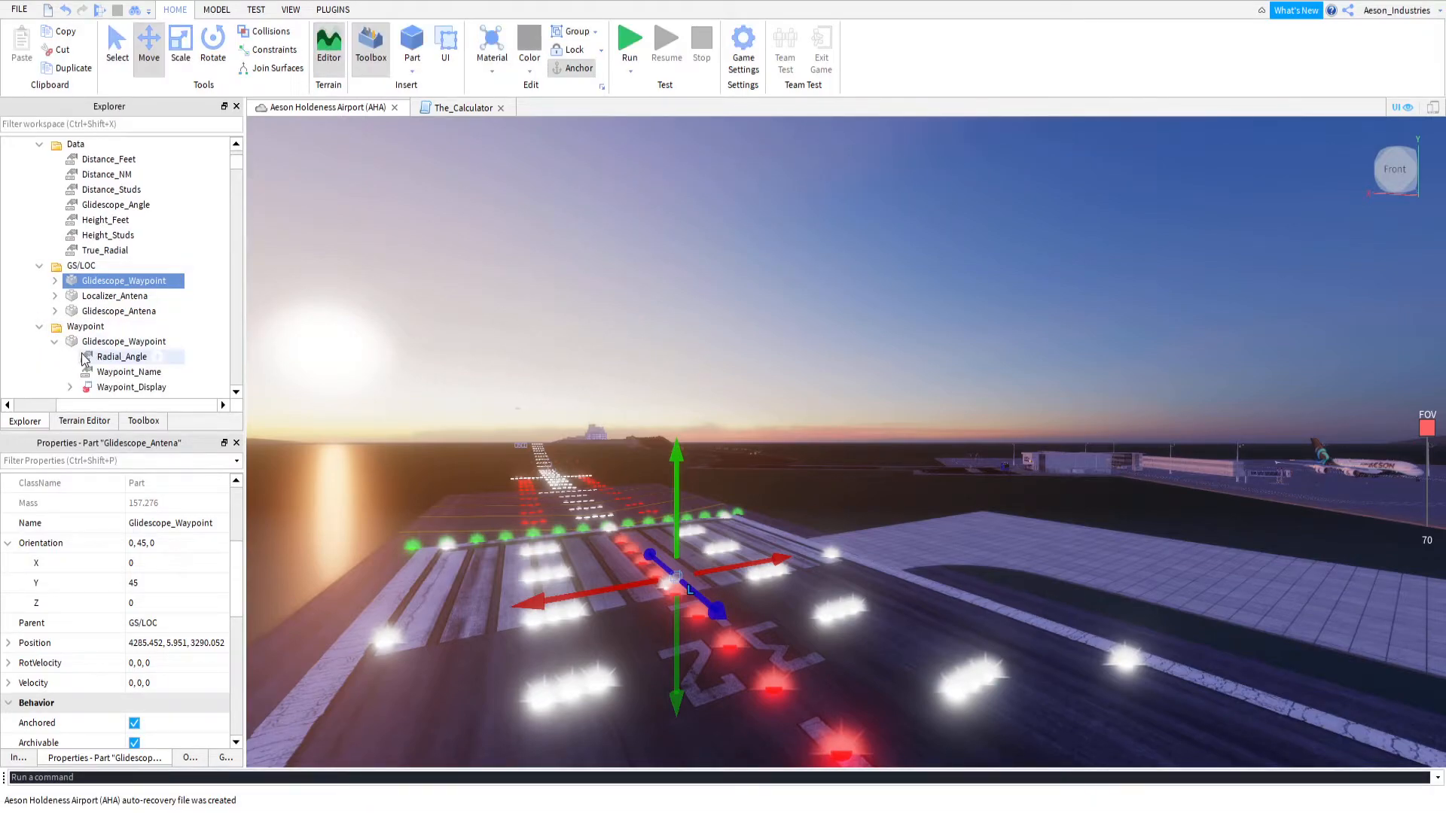
pyautogui.scroll(-2, 109, 363)
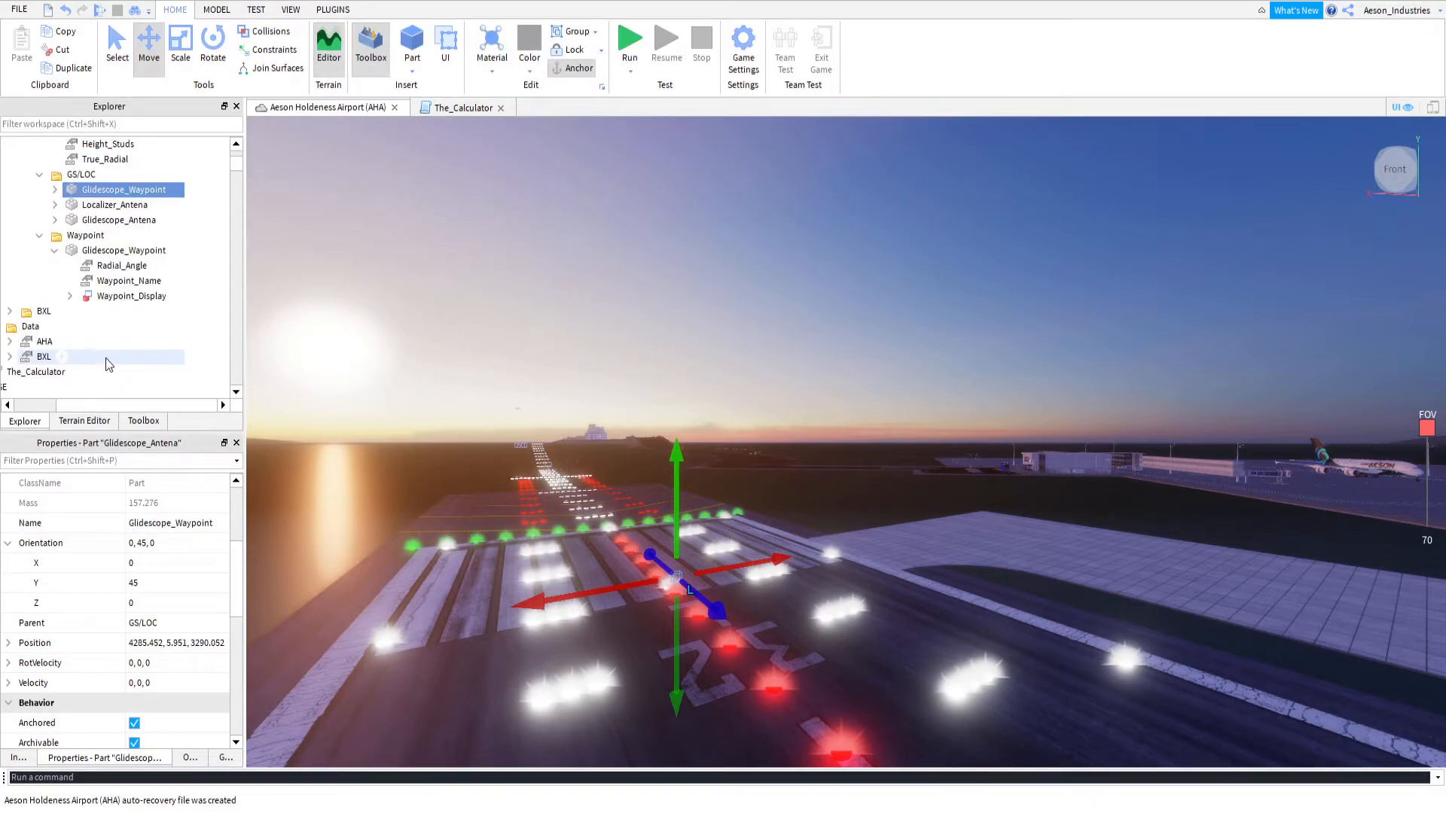
pyautogui.click(96, 304)
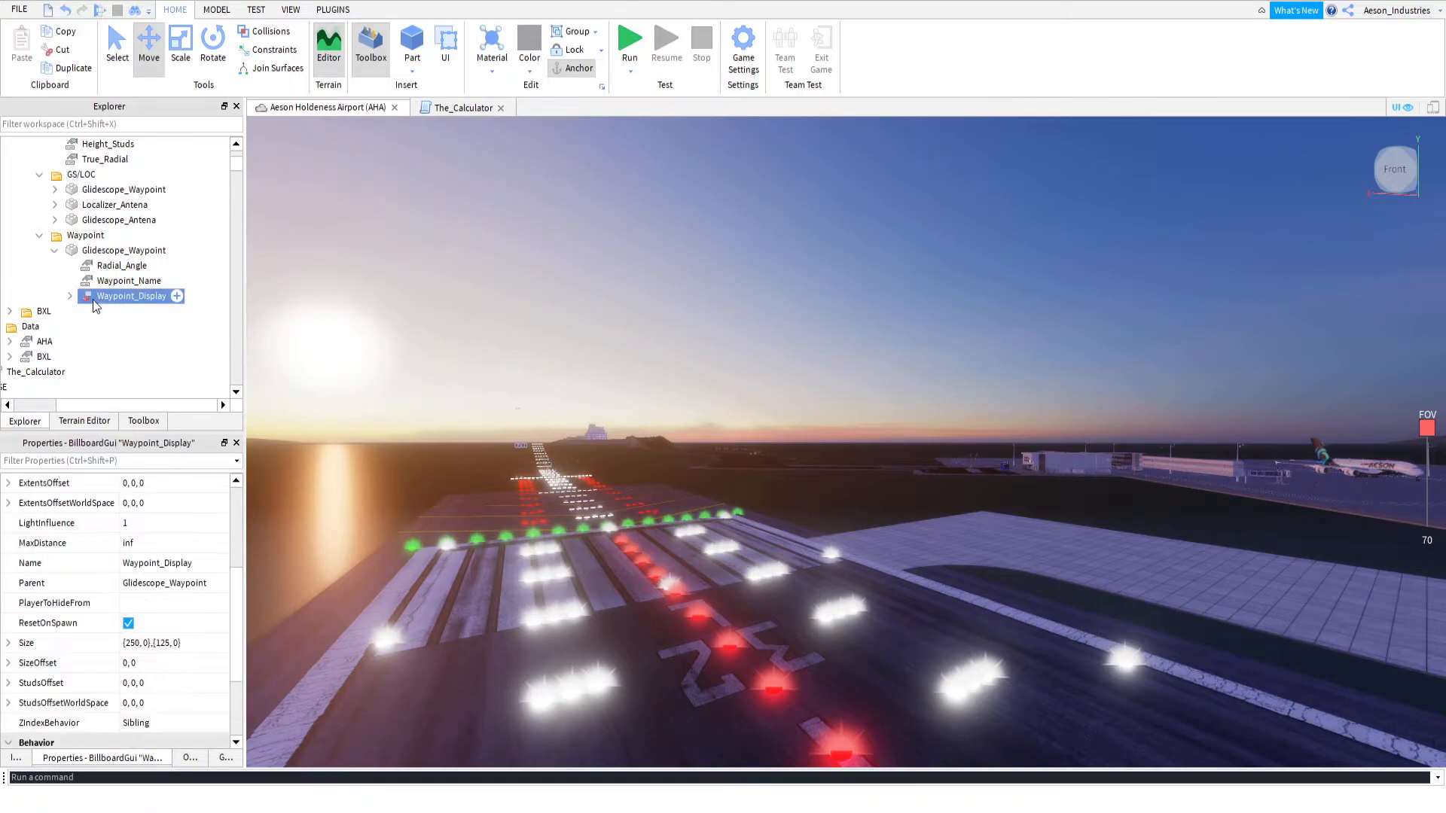
pyautogui.scroll(2, 96, 307)
pyautogui.scroll(-2, 104, 316)
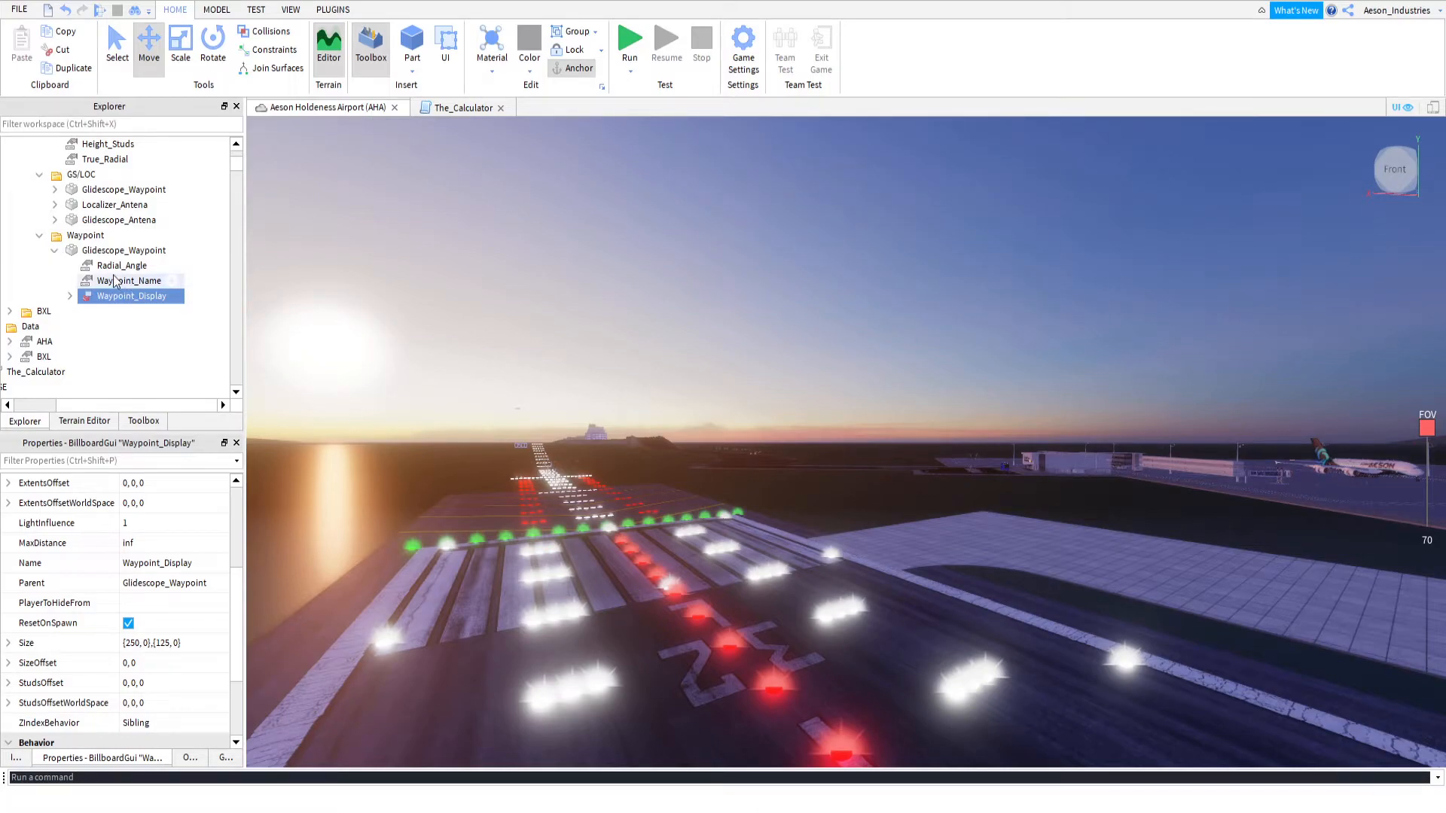
pyautogui.click(121, 283)
pyautogui.keyDown('ctrl'); pyautogui.click(113, 298); pyautogui.keyUp('ctrl')
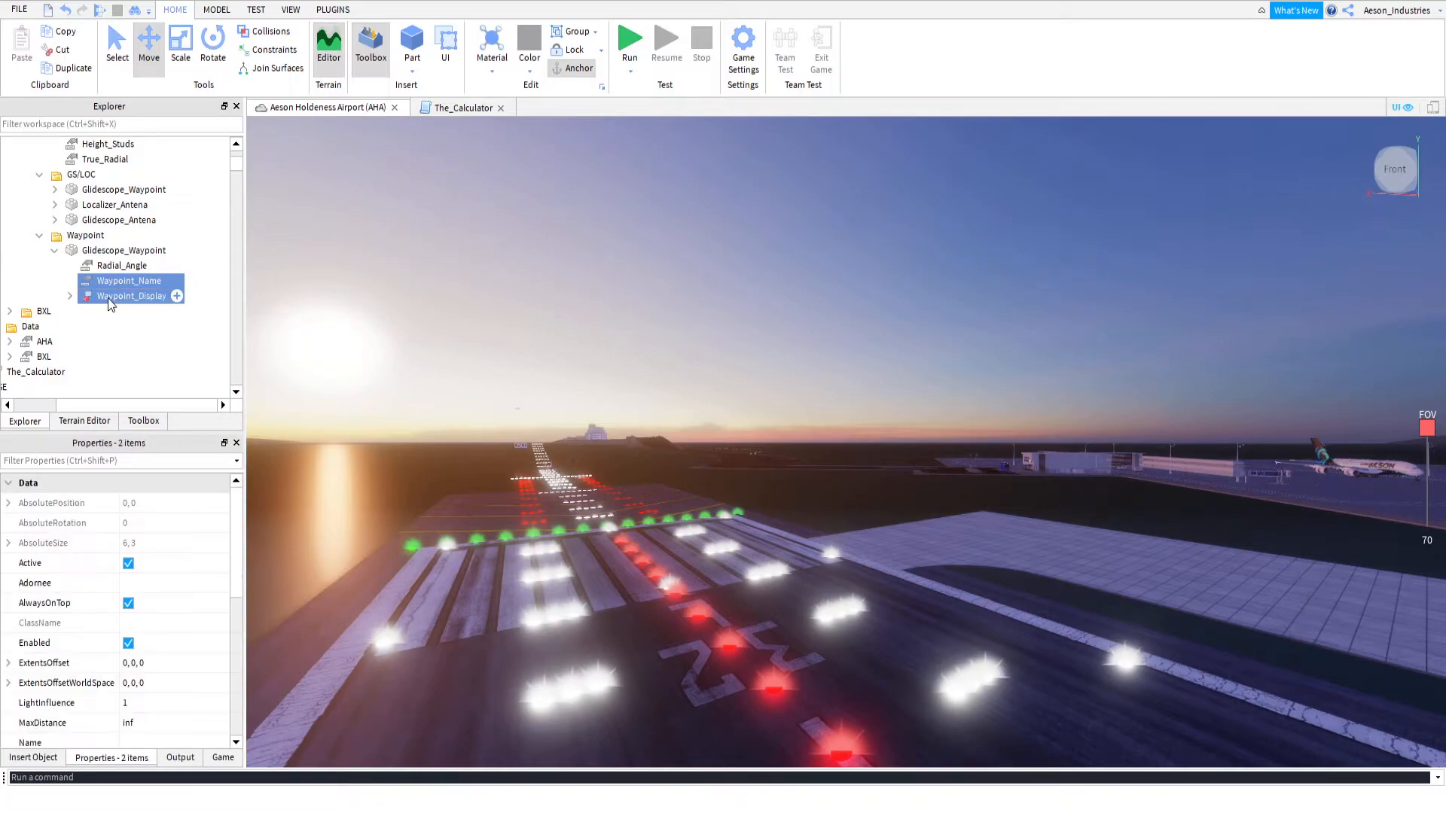
pyautogui.scroll(1, 104, 297)
pyautogui.moveTo(103, 339); pyautogui.dragTo(144, 326)
# Delete the old Glidescope_Waypoint from RWY_32L's Waypoint folder
pyautogui.click(176, 295)
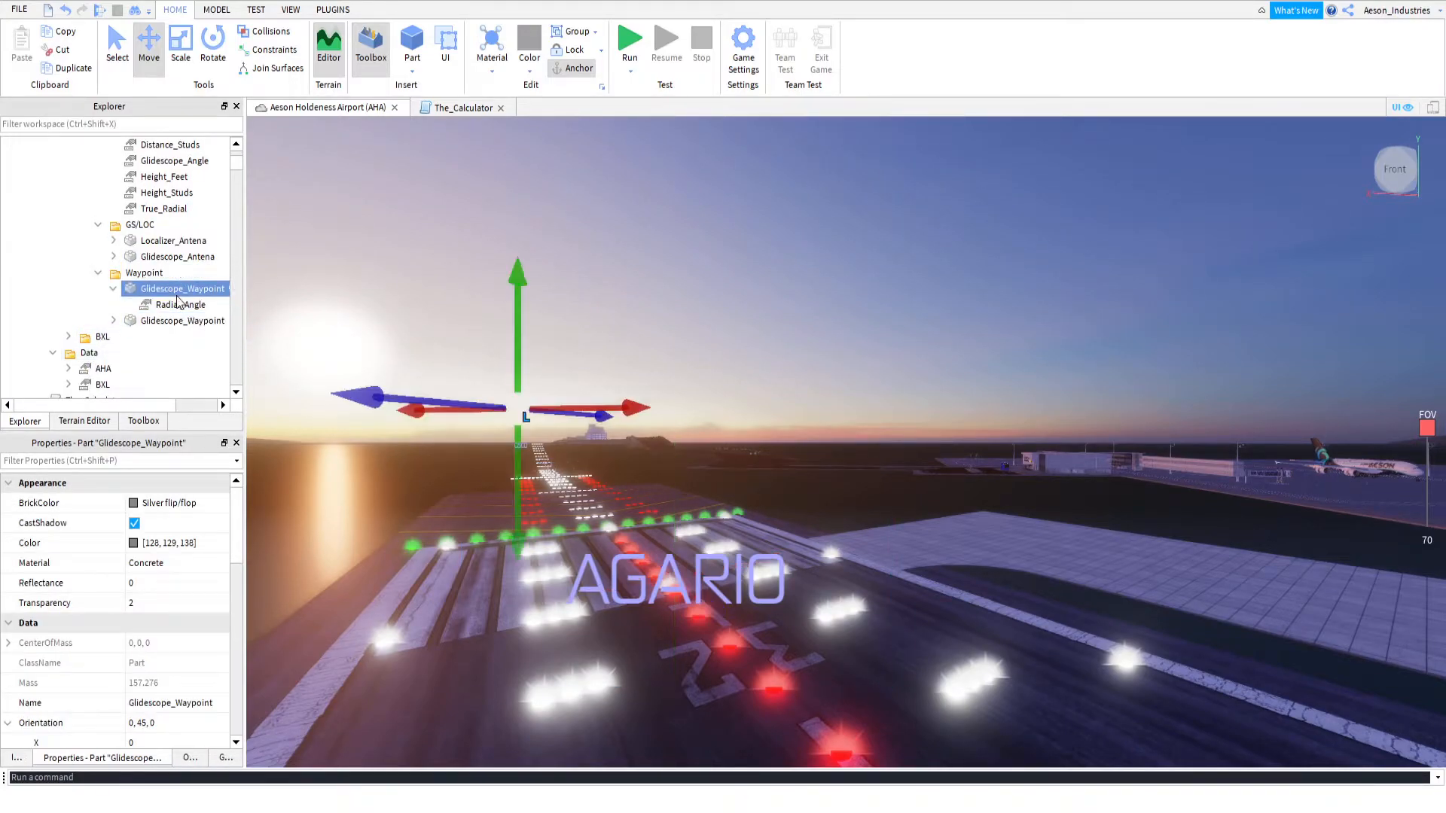
pyautogui.press('Delete')
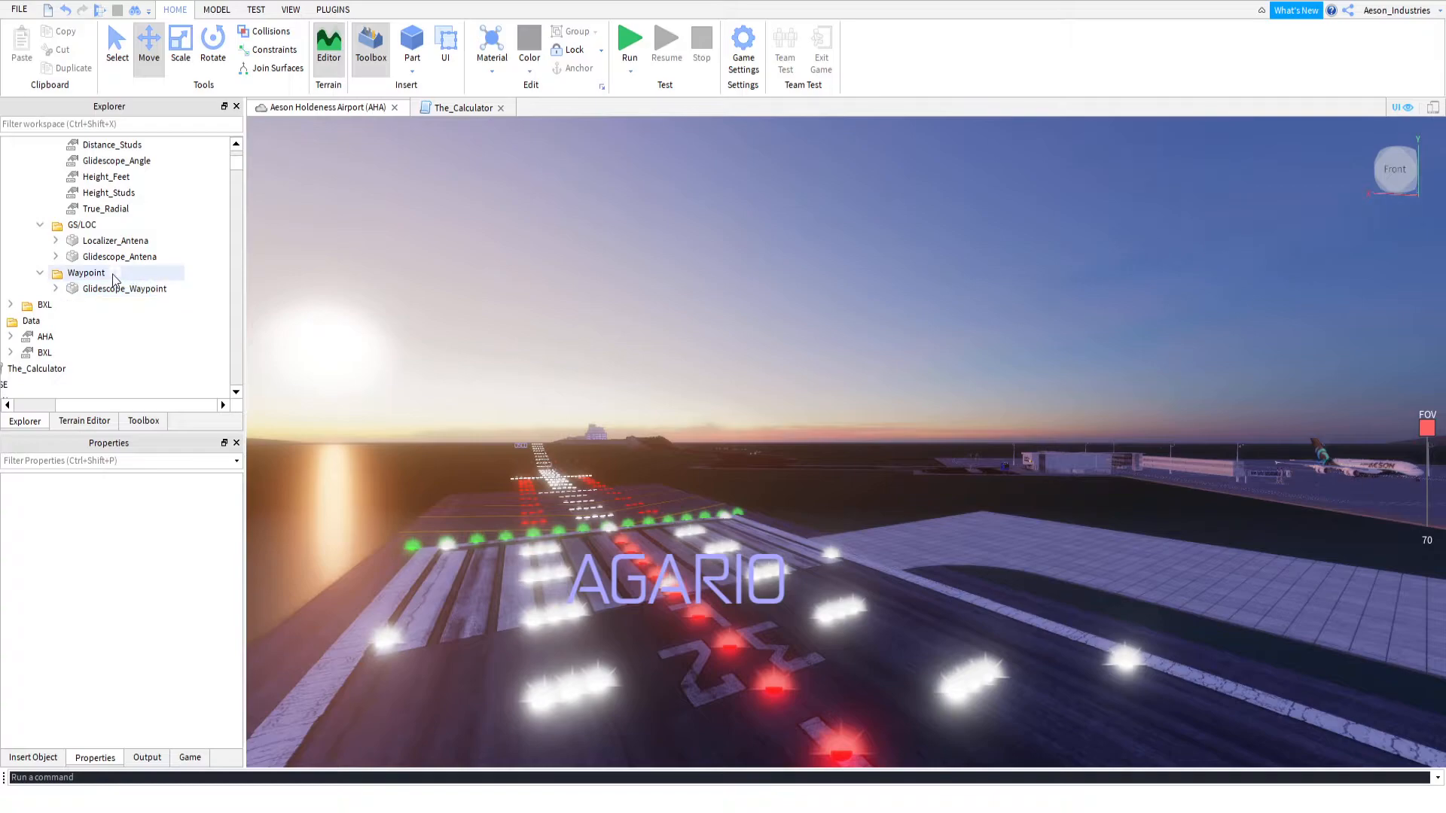
pyautogui.click(98, 274)
# Move the new Glidescope_Waypoint away from the runway along the approach line and raise it into the air
pyautogui.click(160, 294)
pyautogui.moveTo(414, 399)
pyautogui.mouseDown(button='right')
pyautogui.moveTo(475, 420)
pyautogui.moveTo(413, 407)
pyautogui.mouseUp(button='right')
pyautogui.scroll(-3, 414, 400)
pyautogui.scroll(-3, 426, 419)
pyautogui.scroll(-3, 411, 392)
pyautogui.moveTo(388, 354); pyautogui.dragTo(383, 351, button='right')
pyautogui.moveTo(520, 340); pyautogui.dragTo(375, 360)
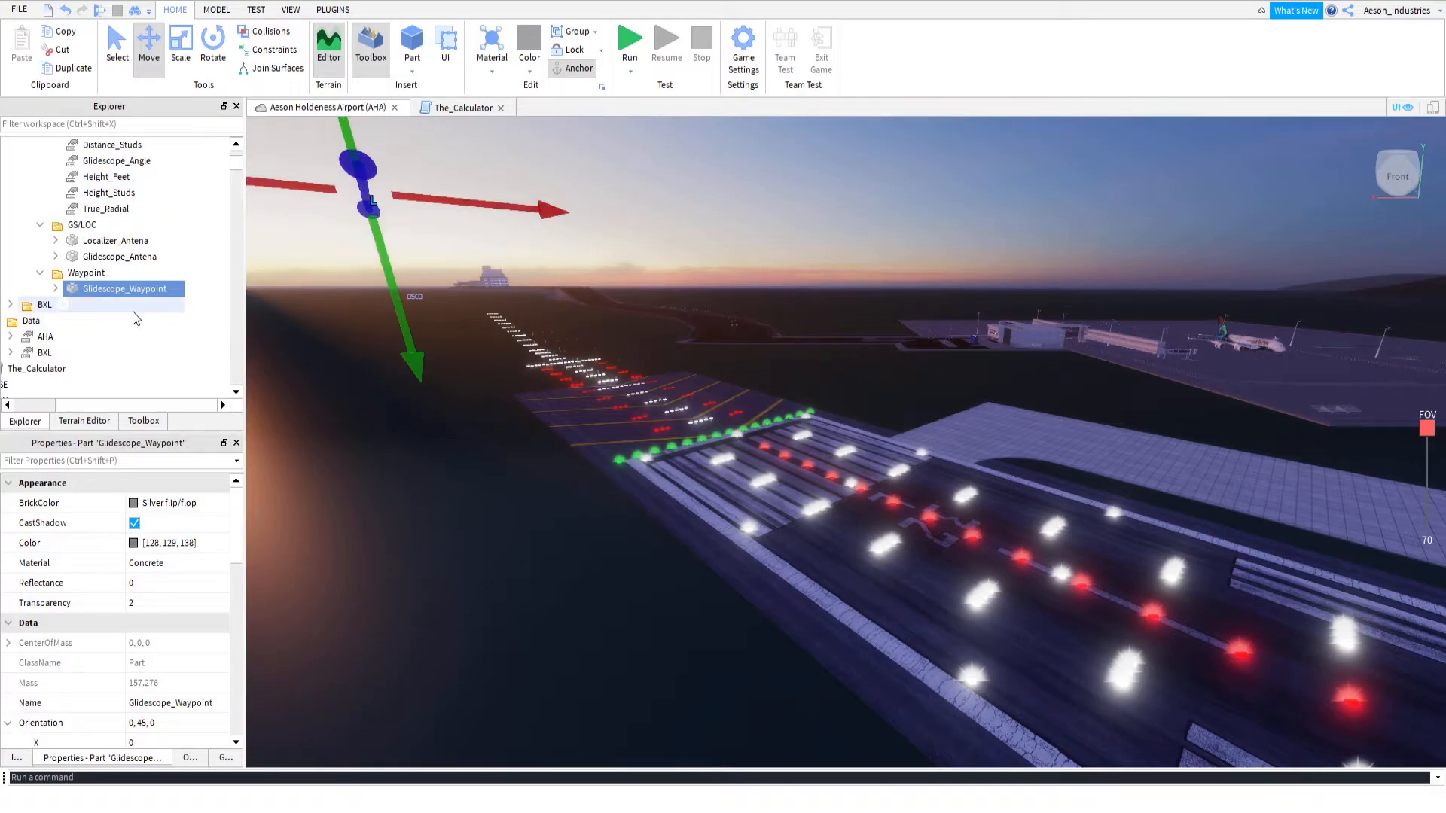
# Examine the Glidescope_Angle value in RWY_32L's Data folder and return to its Glidescope_Waypoint
pyautogui.scroll(2, 131, 314)
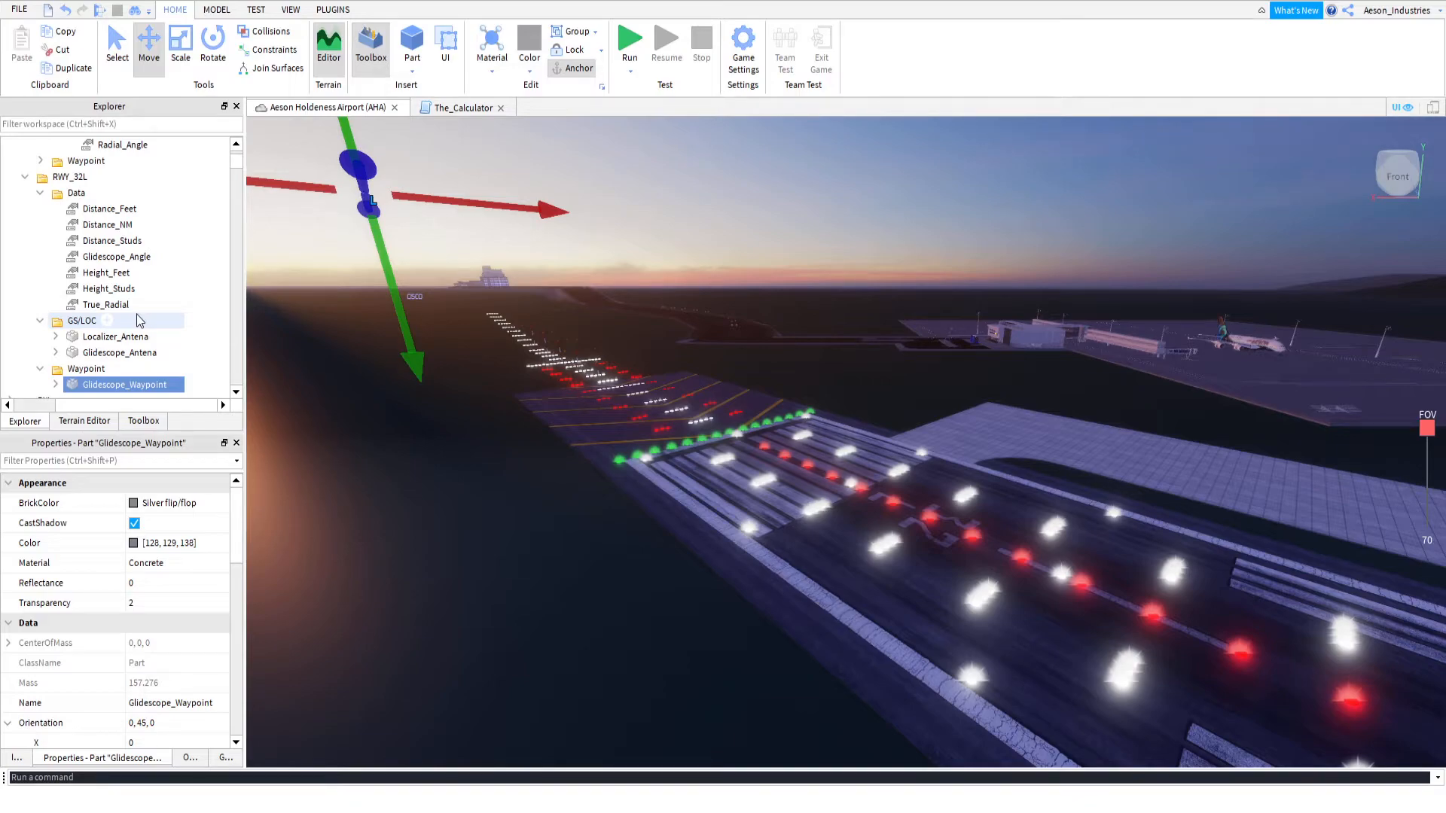
pyautogui.click(107, 258)
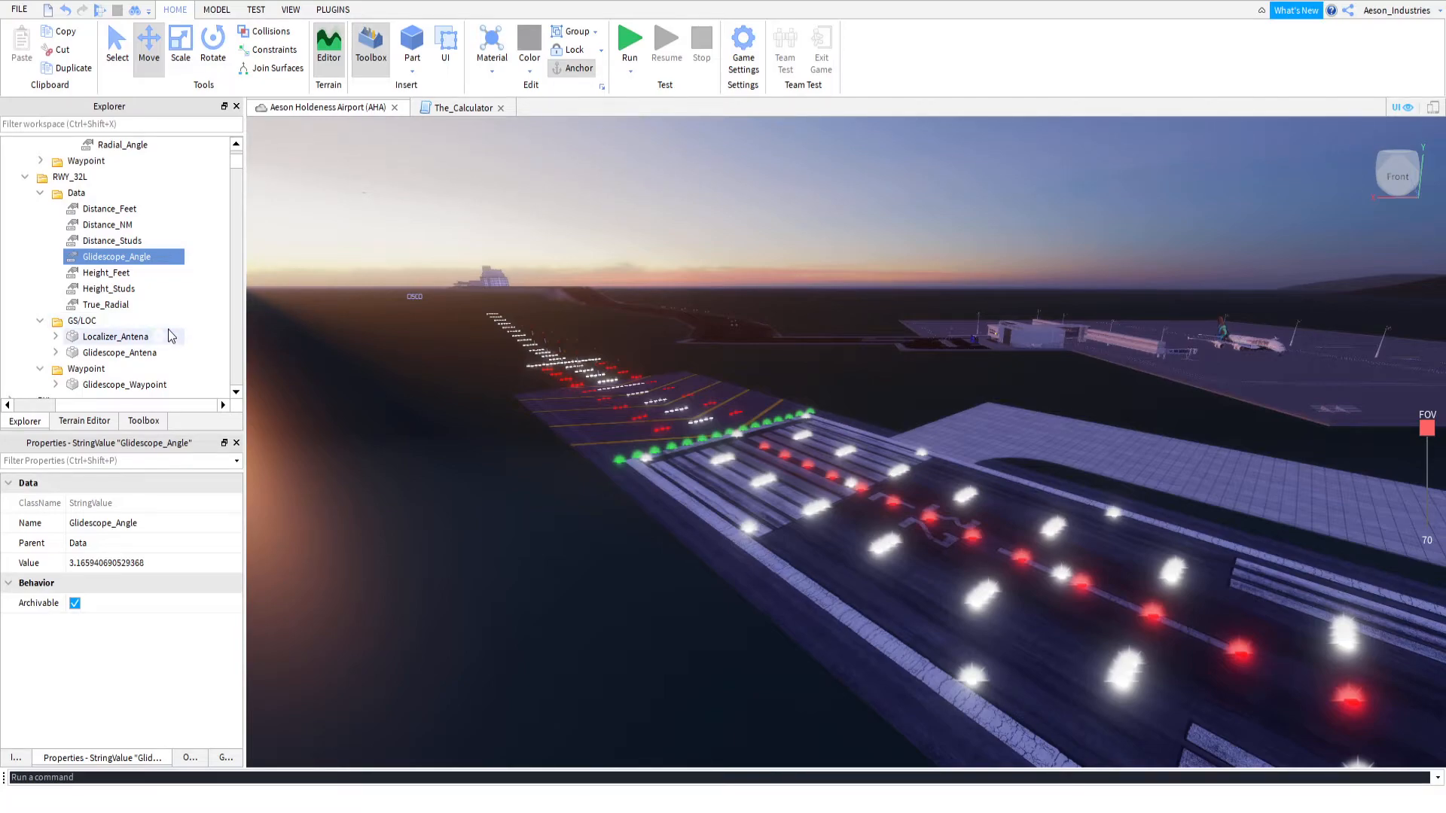
pyautogui.scroll(3, 136, 331)
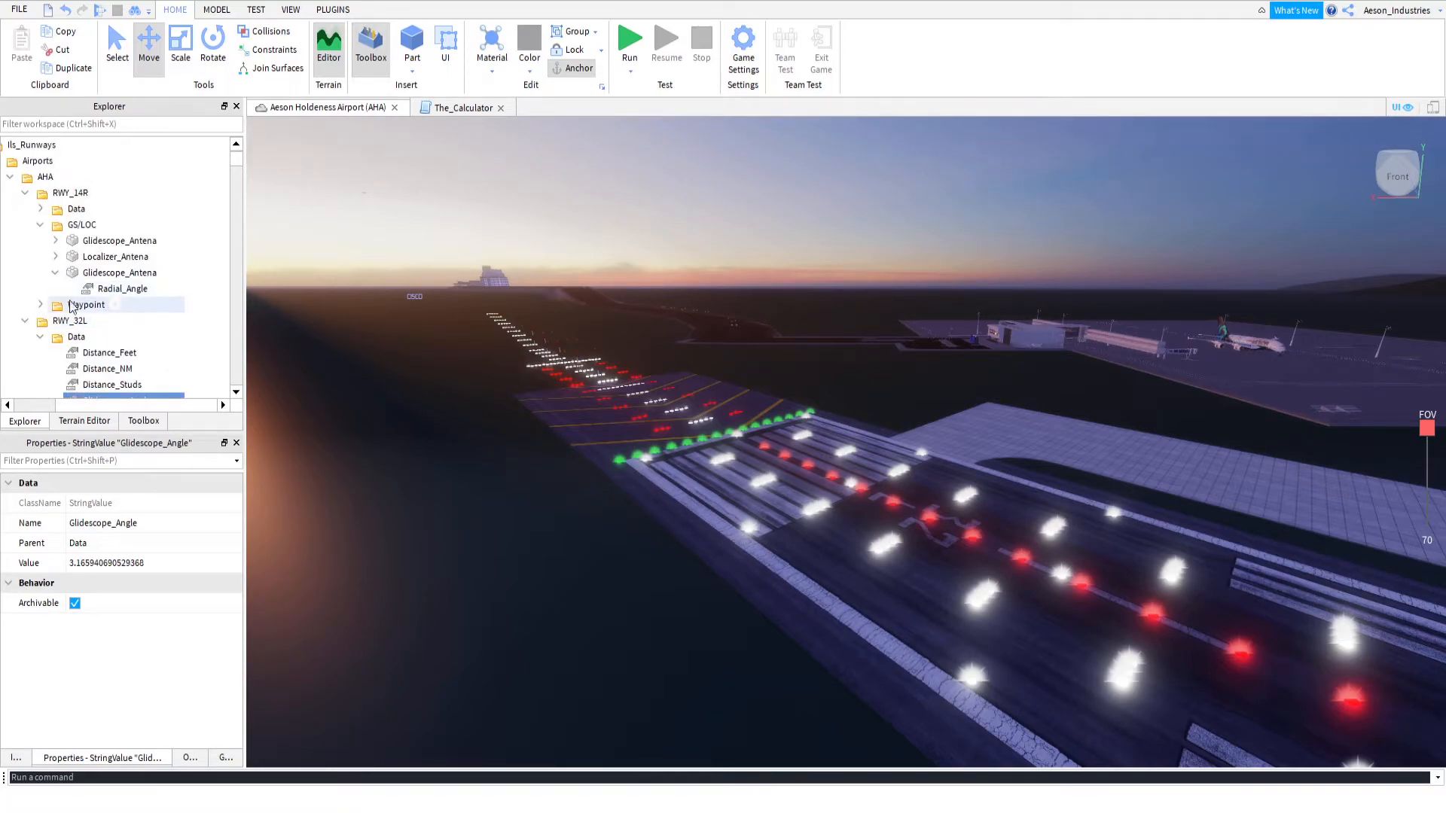
pyautogui.scroll(-5, 90, 320)
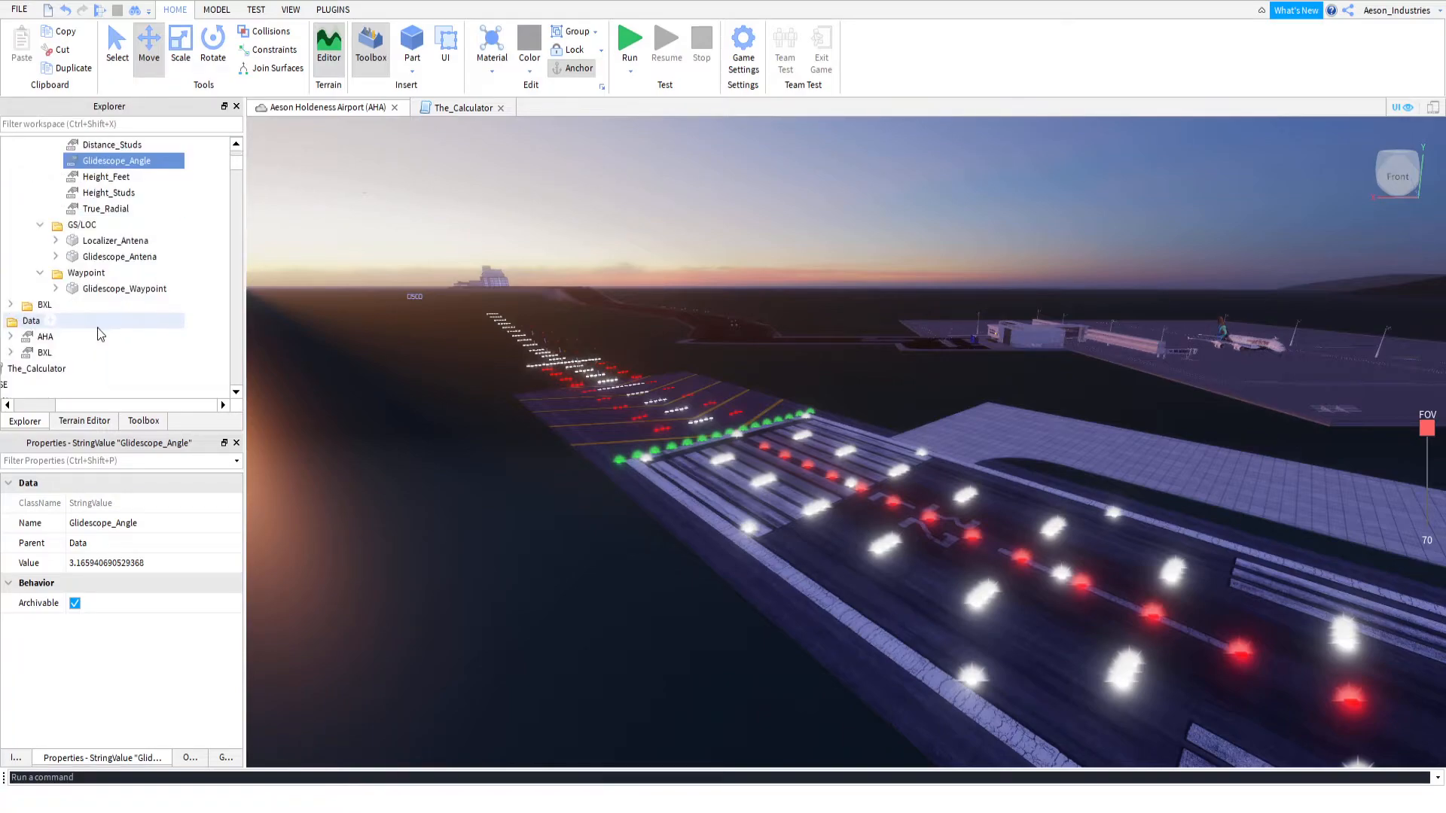
pyautogui.click(86, 273)
pyautogui.click(106, 291)
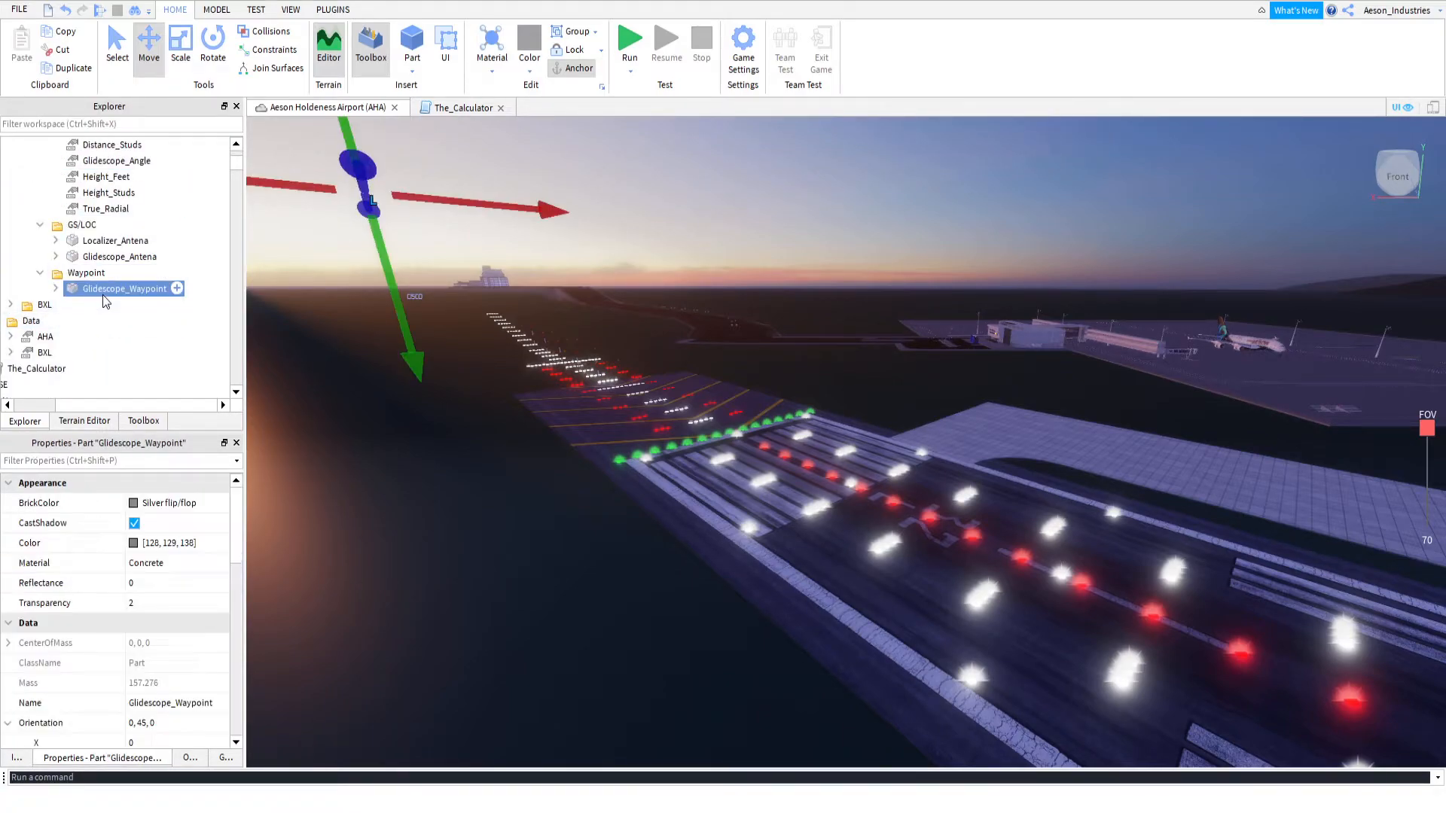
# Duplicate RWY_32L's Glidescope_Antena and place the copy in the Waypoint folder
pyautogui.click(99, 260)
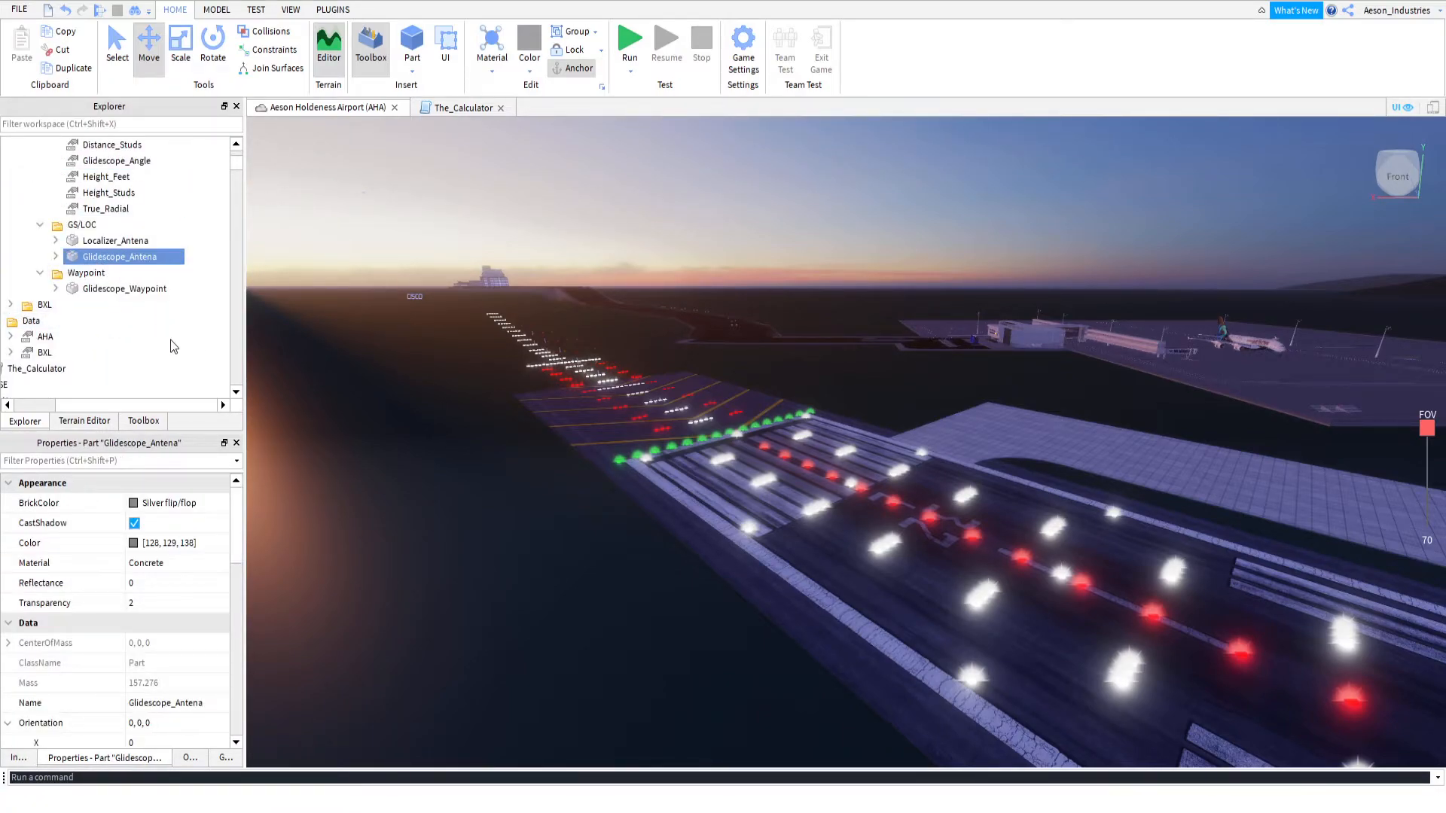
pyautogui.hotkey('ctrl', 'd')
pyautogui.moveTo(152, 240); pyautogui.dragTo(164, 284)
# Compare the placement of the Glidescope_Antena copy and the Glidescope_Waypoint in RWY_32L's Waypoint folder
pyautogui.click(153, 307)
pyautogui.click(153, 293)
pyautogui.click(154, 305)
pyautogui.click(156, 295)
pyautogui.click(158, 308)
pyautogui.click(155, 295)
pyautogui.moveTo(433, 340); pyautogui.dragTo(277, 319, button='right')
pyautogui.click(149, 304)
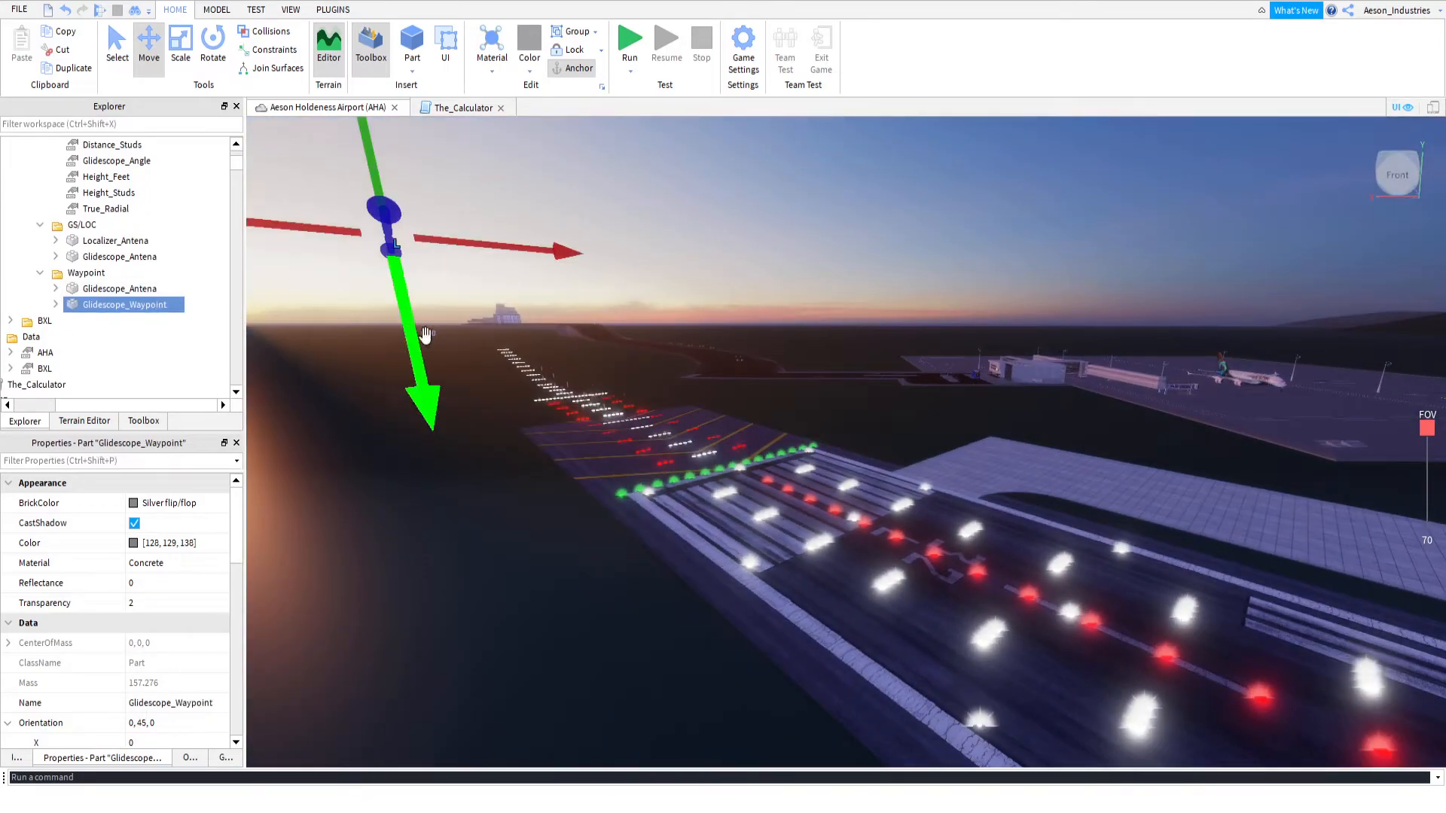
pyautogui.moveTo(310, 377); pyautogui.dragTo(310, 376, button='right')
pyautogui.moveTo(522, 355); pyautogui.dragTo(322, 357, button='right')
# Group the Glidescope_Antena copy and Glidescope_Waypoint into a model and place The_Calculator script inside it
pyautogui.keyDown('shift'); pyautogui.click(136, 290); pyautogui.keyUp('shift')
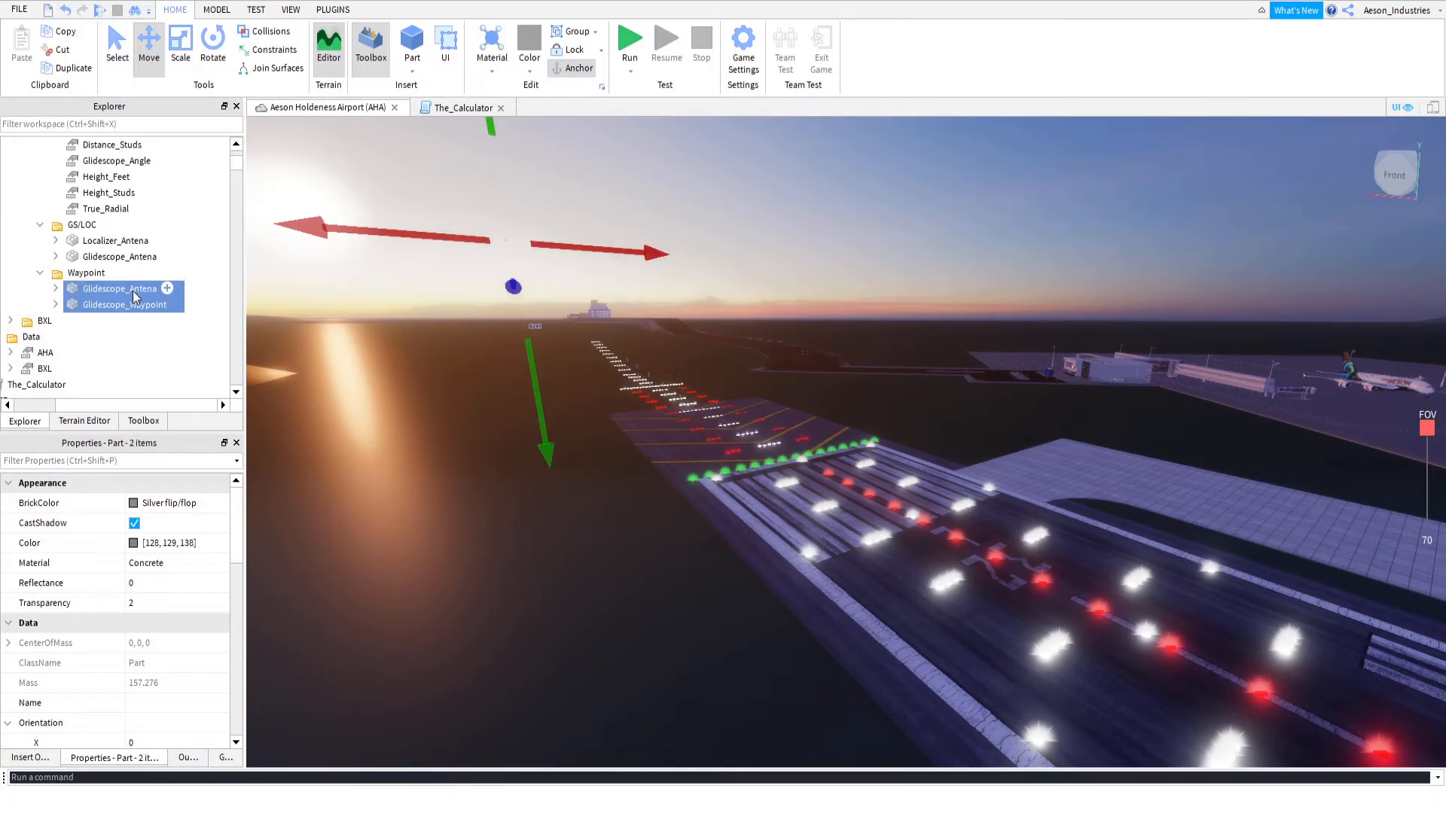
pyautogui.hotkey('ctrl', 'g')
pyautogui.scroll(2, 135, 298)
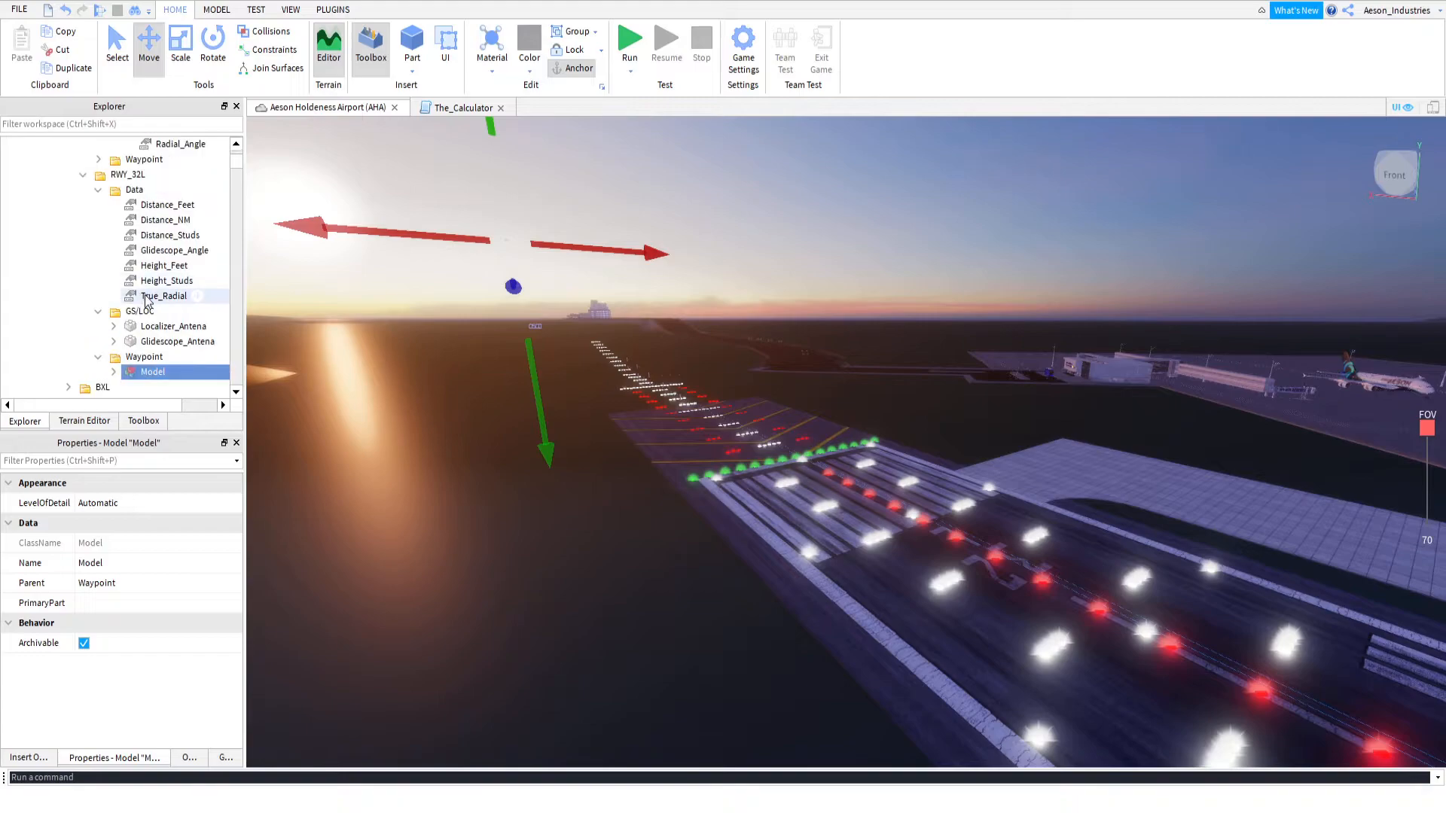
pyautogui.scroll(-2, 124, 309)
pyautogui.click(80, 357)
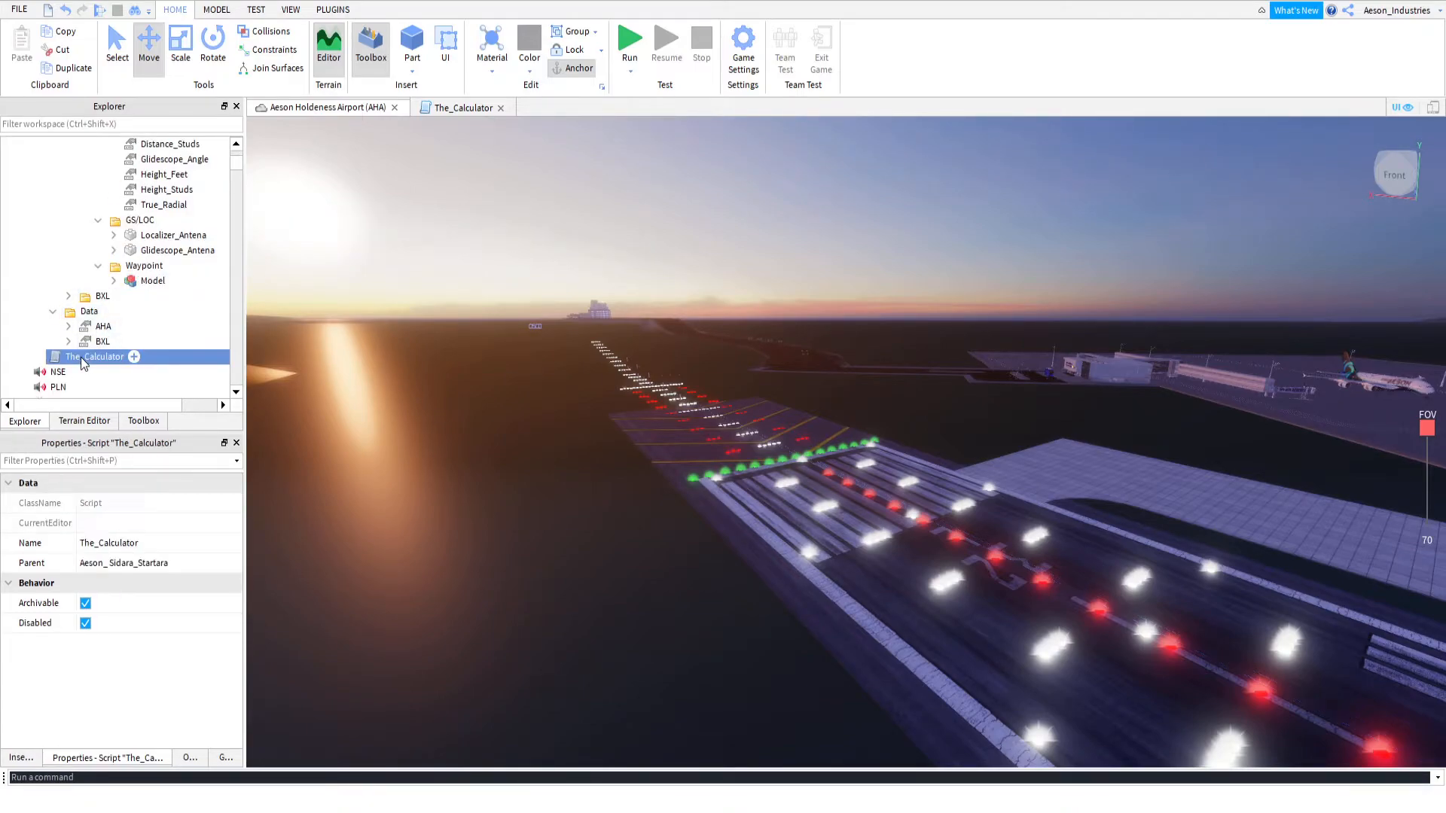
pyautogui.moveTo(90, 361); pyautogui.dragTo(177, 282)
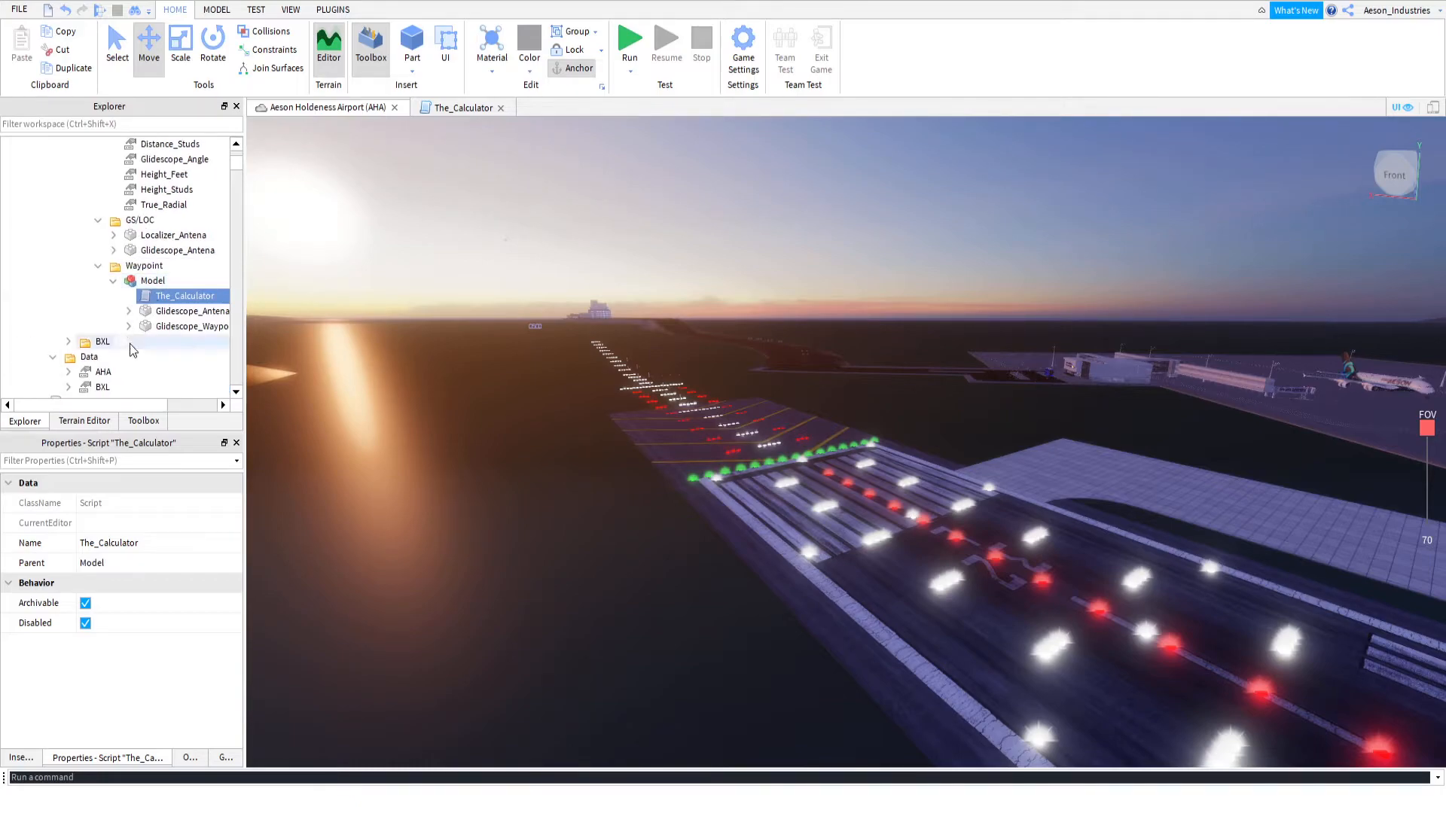
# Enable The_Calculator script and run the simulation once with the output displayed to calculate the waypoint's distance and glideslope angle
pyautogui.click(84, 627)
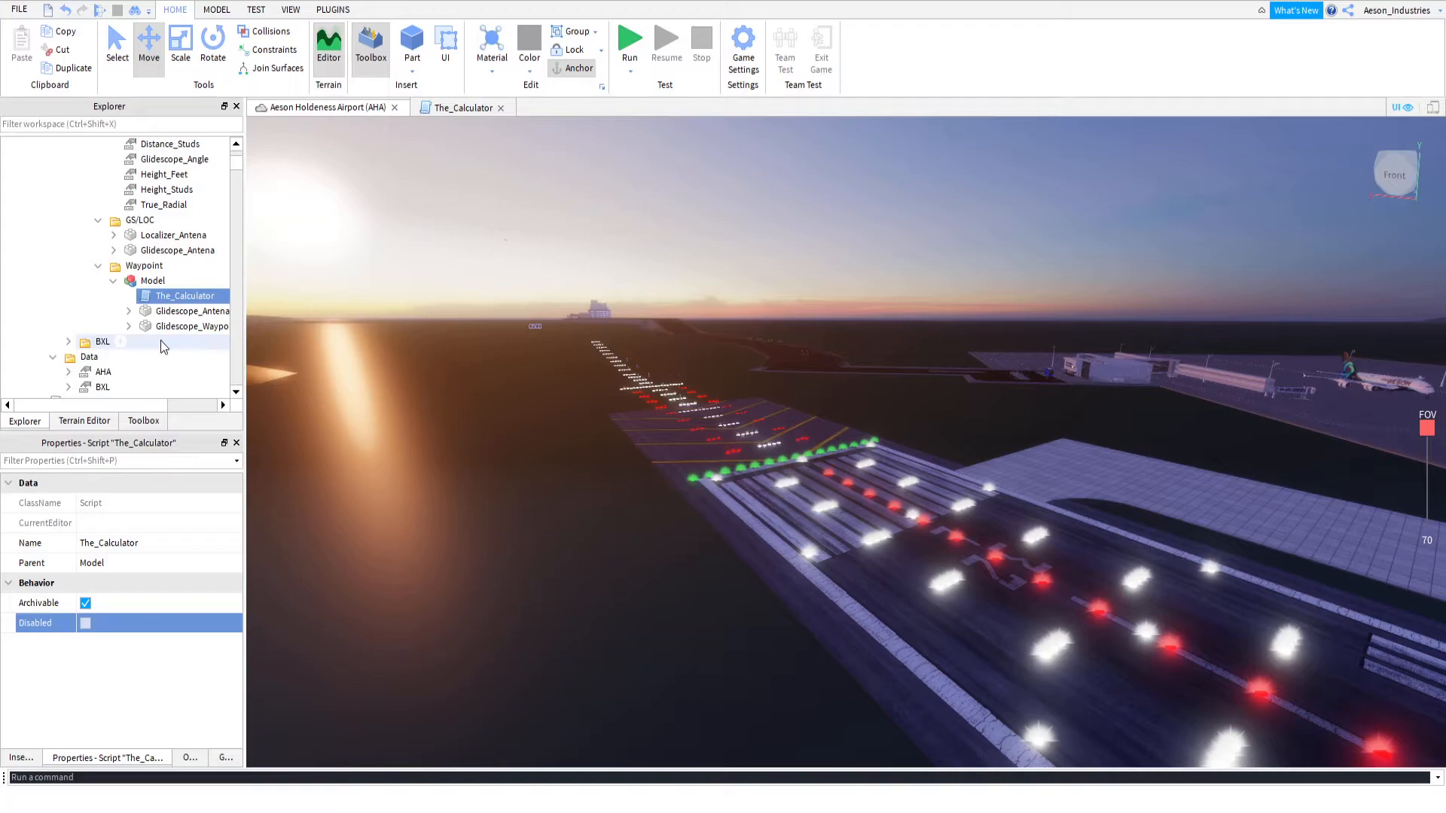
pyautogui.moveTo(134, 406); pyautogui.dragTo(177, 423)
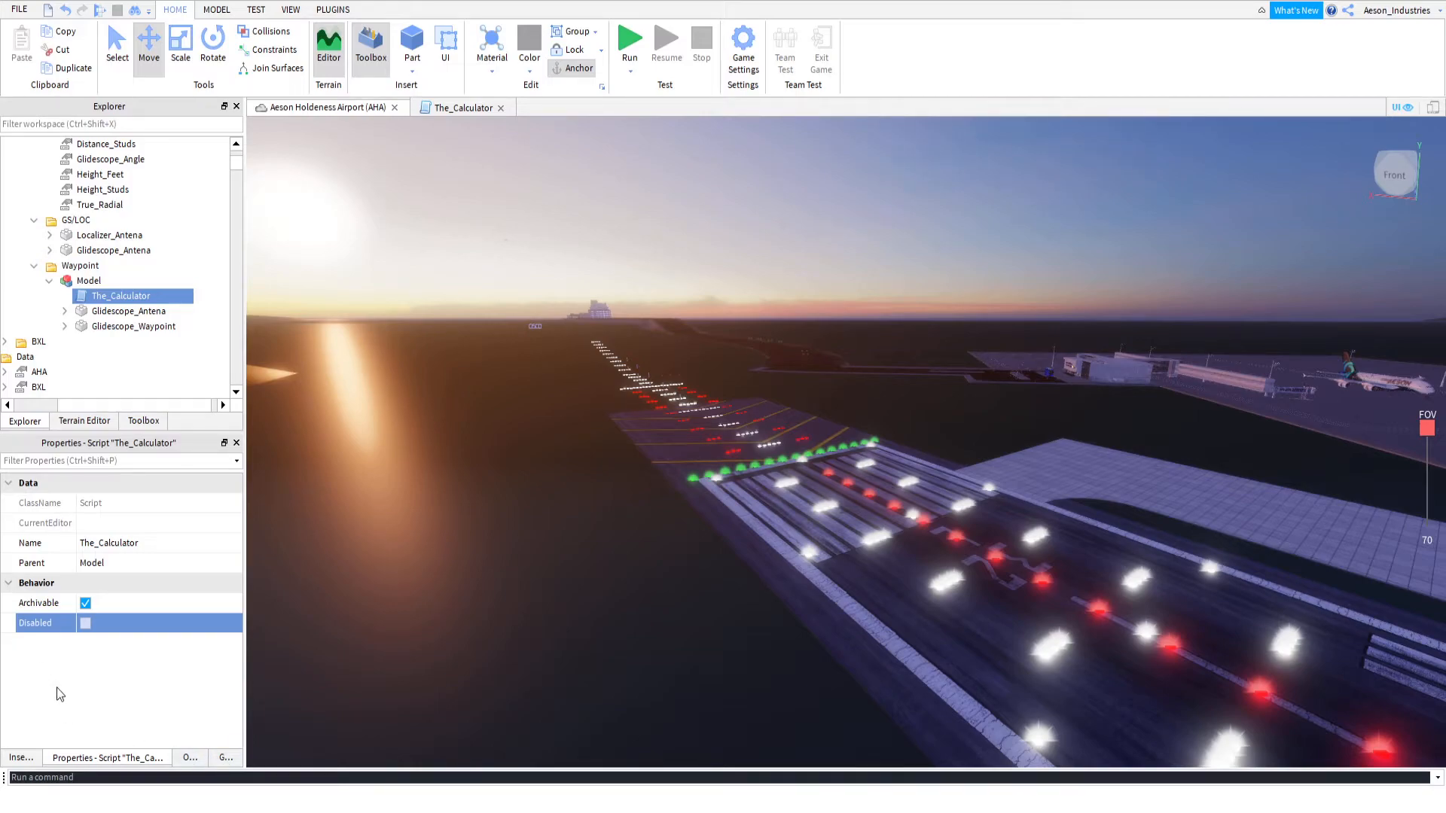
pyautogui.scroll(1, 84, 241)
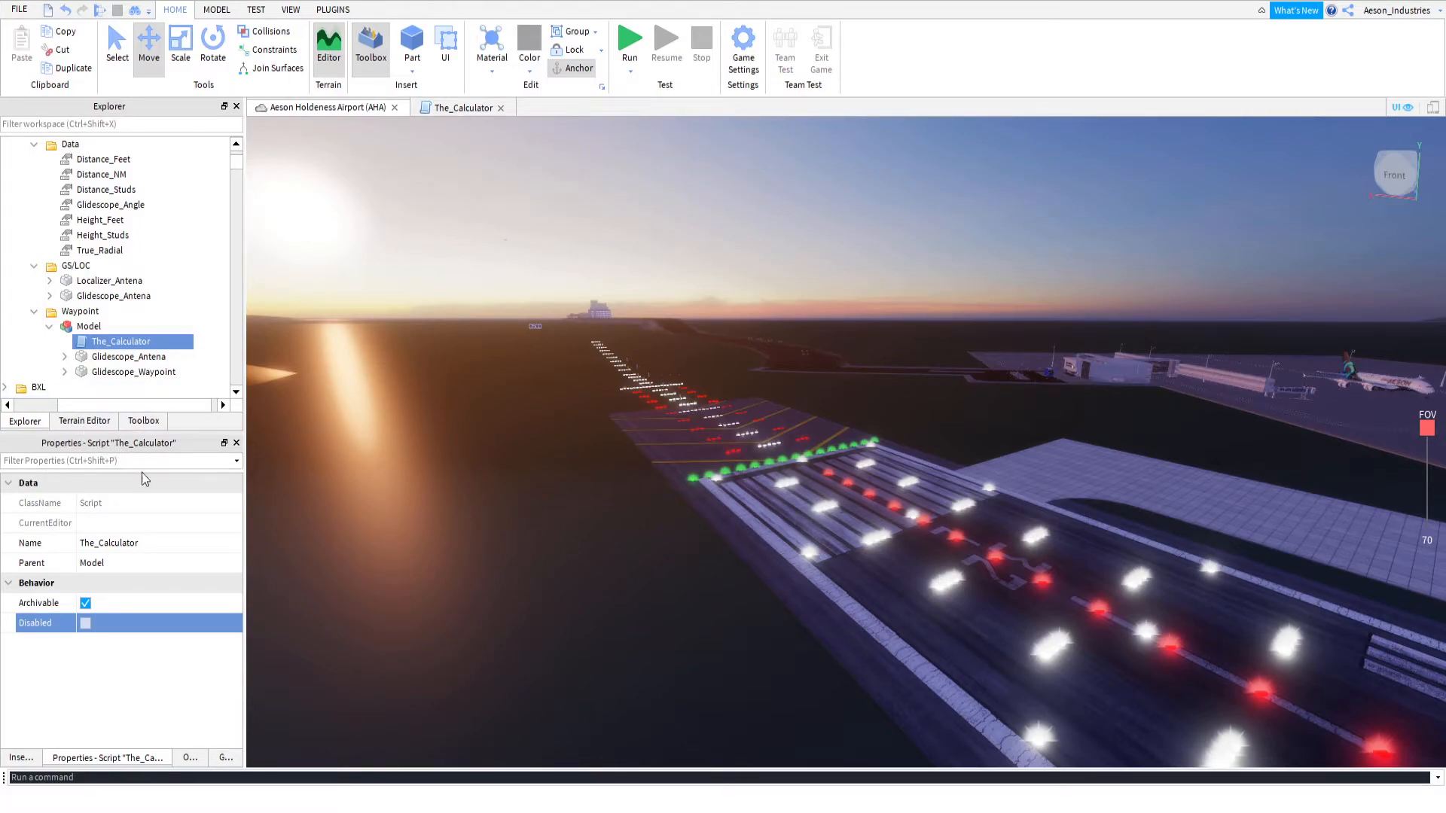
pyautogui.click(201, 761)
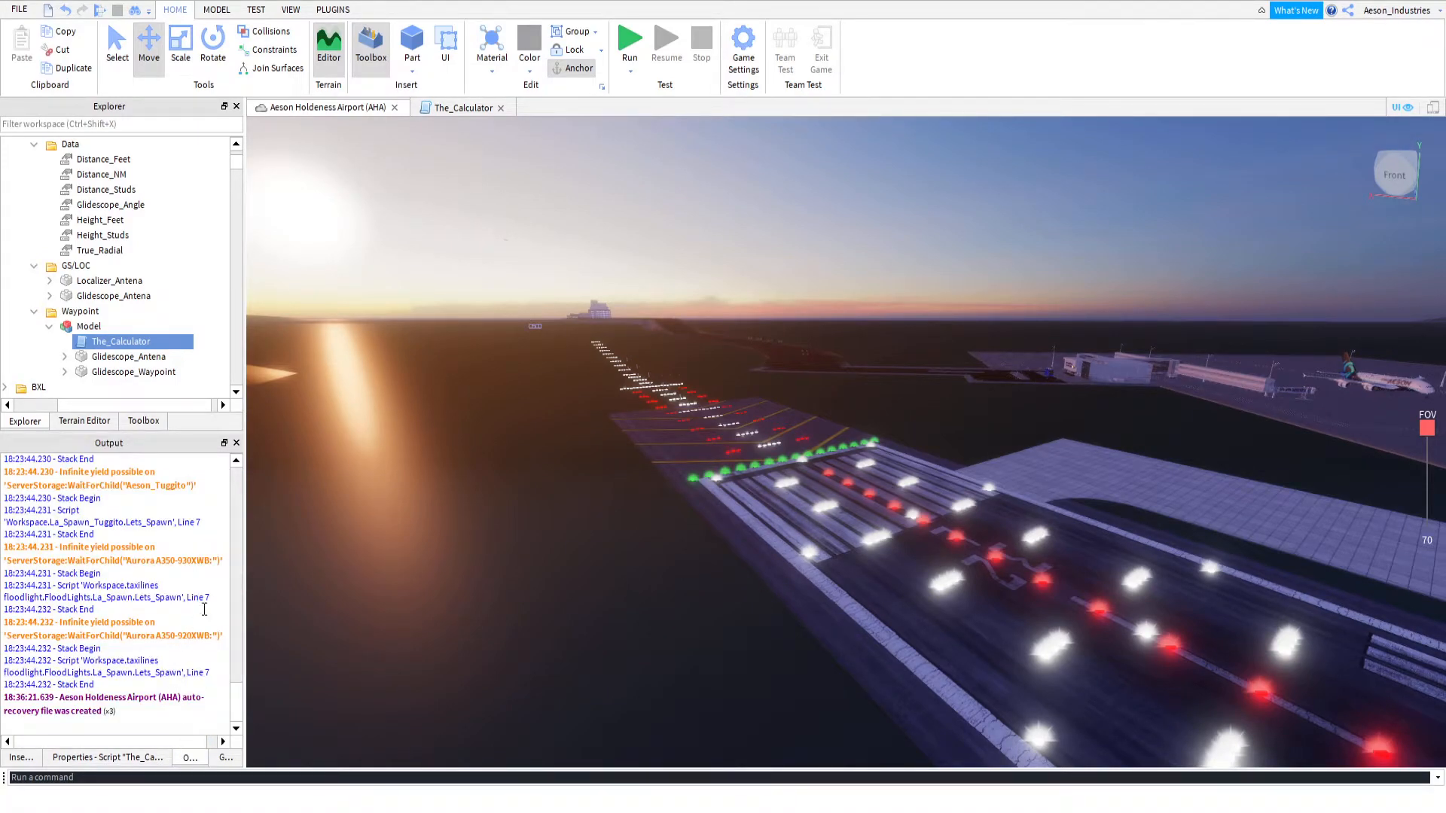
pyautogui.click(630, 41)
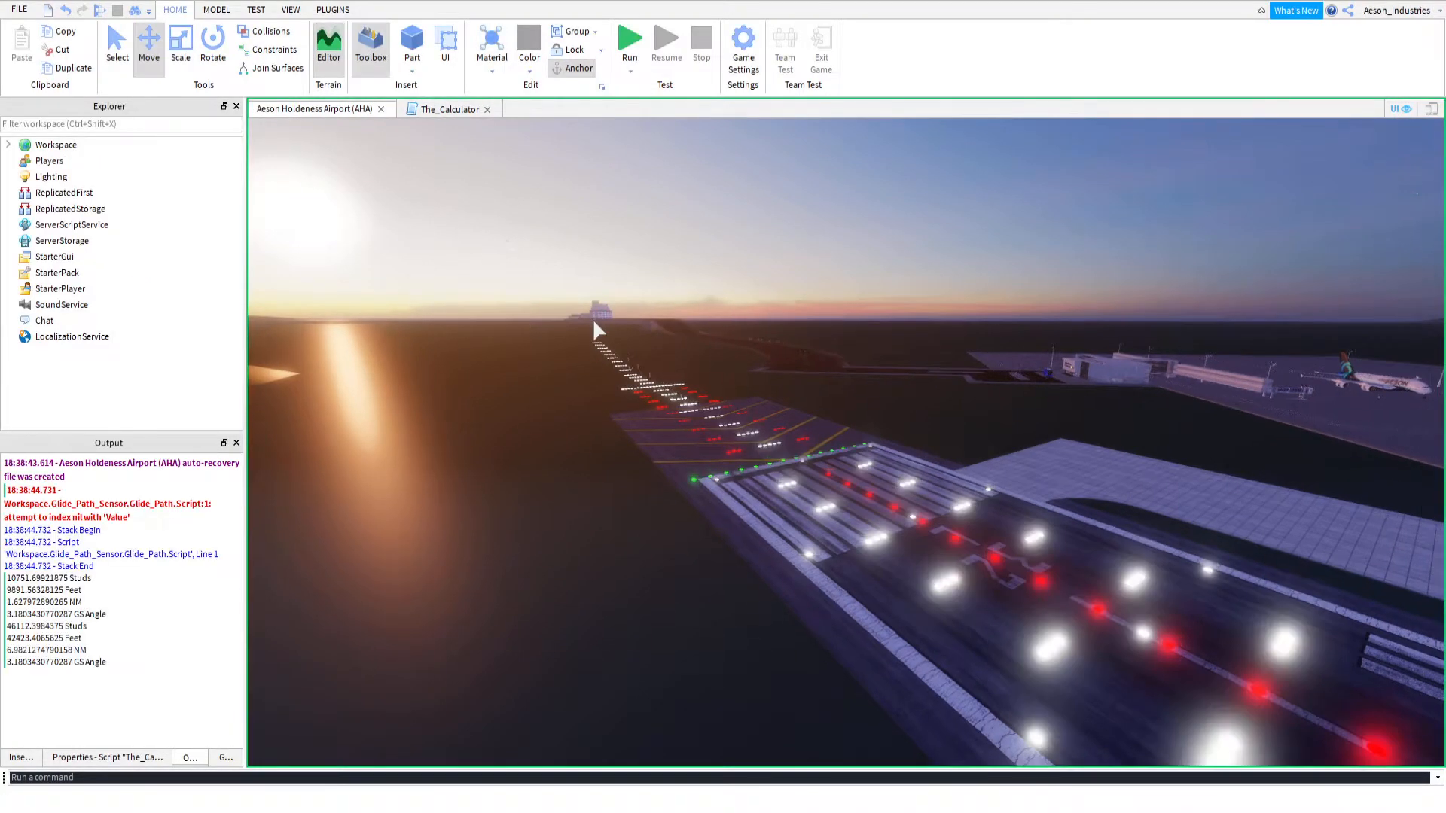
pyautogui.click(741, 41)
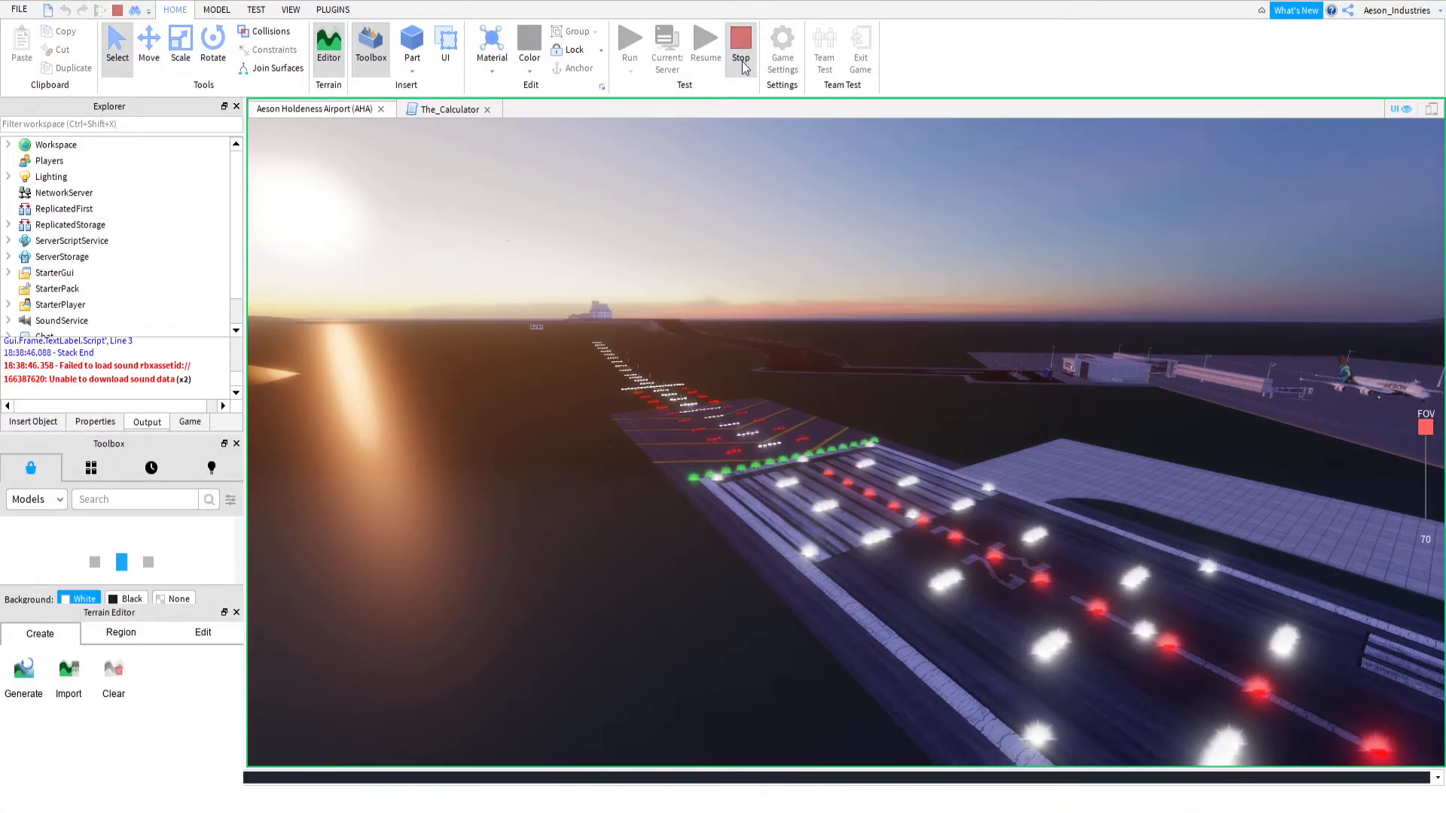
# Delete the Model from RWY_14R's Waypoint folder, leaving its Glidescope_Waypoint in place
pyautogui.scroll(4, 113, 240)
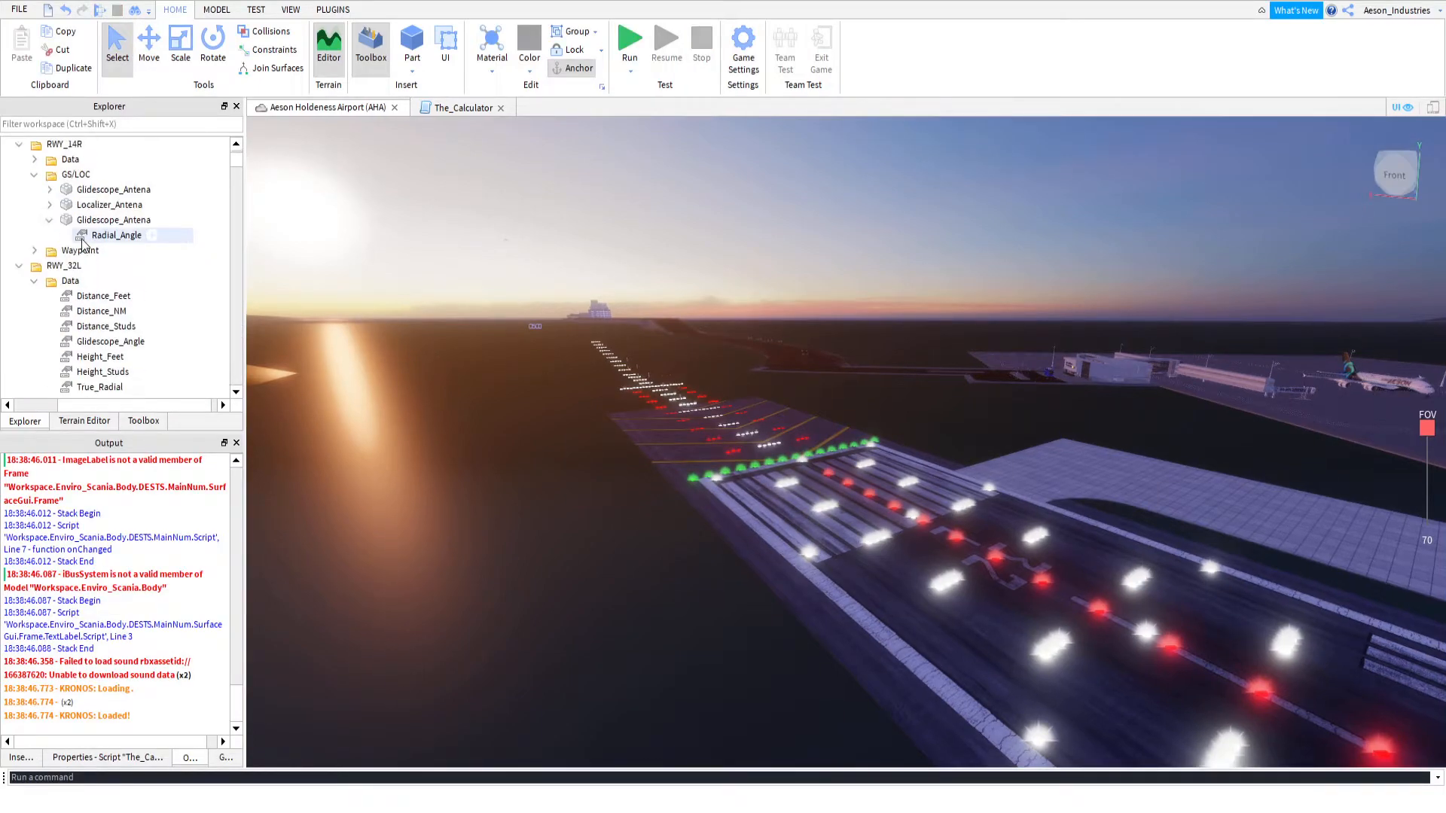
pyautogui.click(37, 298)
pyautogui.click(136, 320)
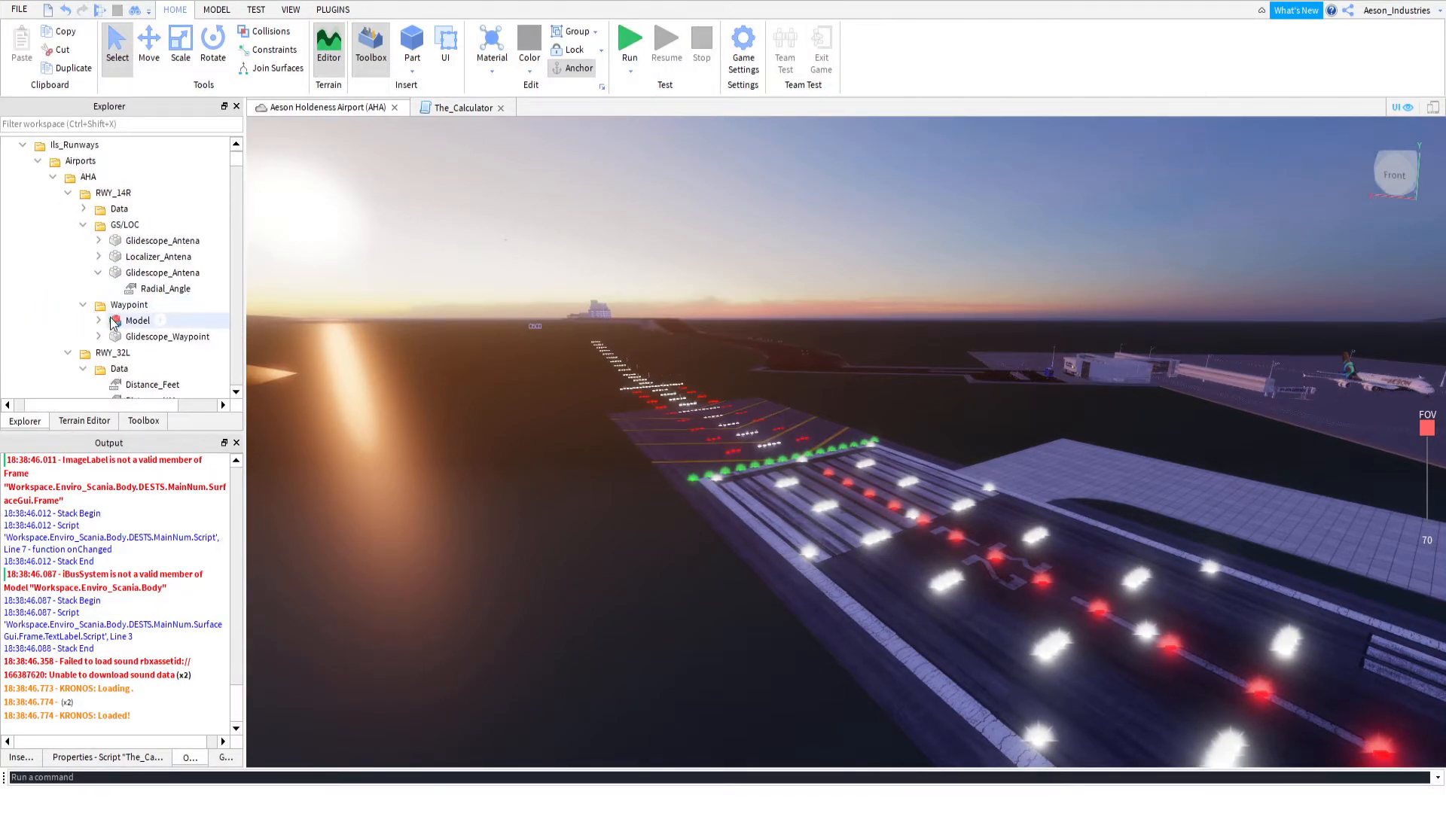
pyautogui.press('Delete')
# Rerun the simulation and select the calculated studs, feet and nautical-mile distances for RWY_32L in the output
pyautogui.scroll(-5, 121, 303)
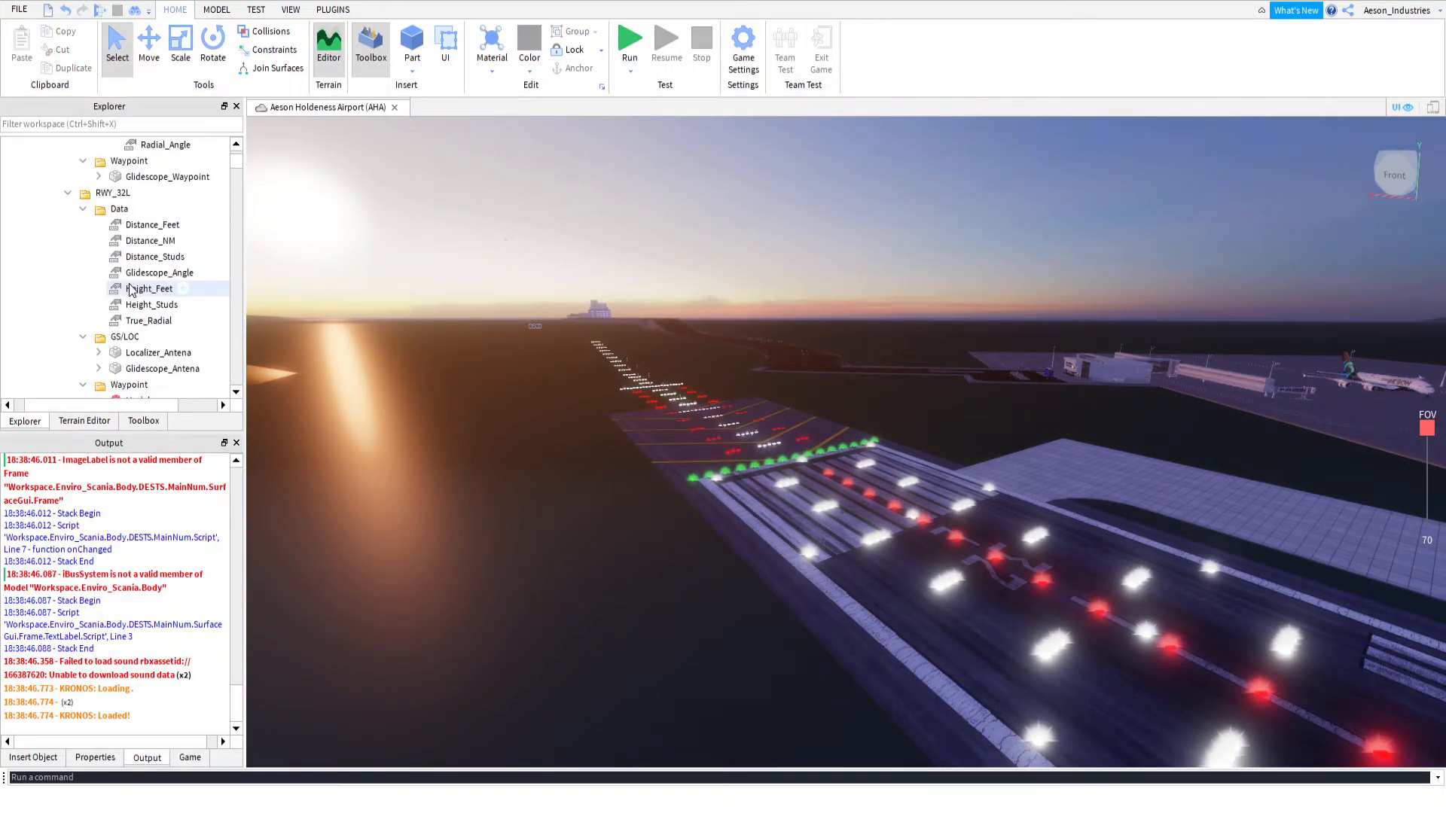
pyautogui.hotkey('ctrl', 'z')
pyautogui.click(631, 41)
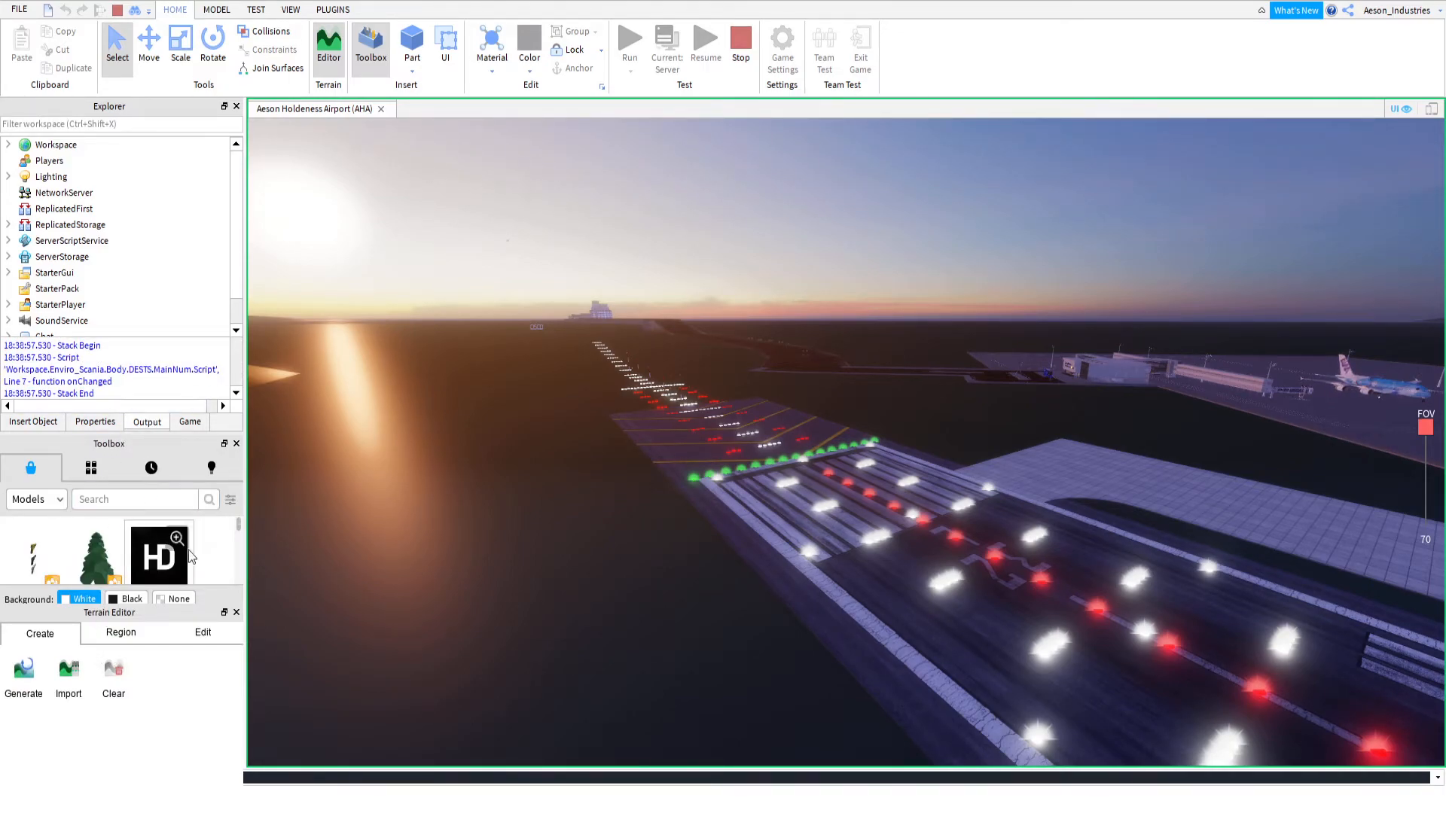
pyautogui.click(235, 612)
pyautogui.scroll(5, 143, 497)
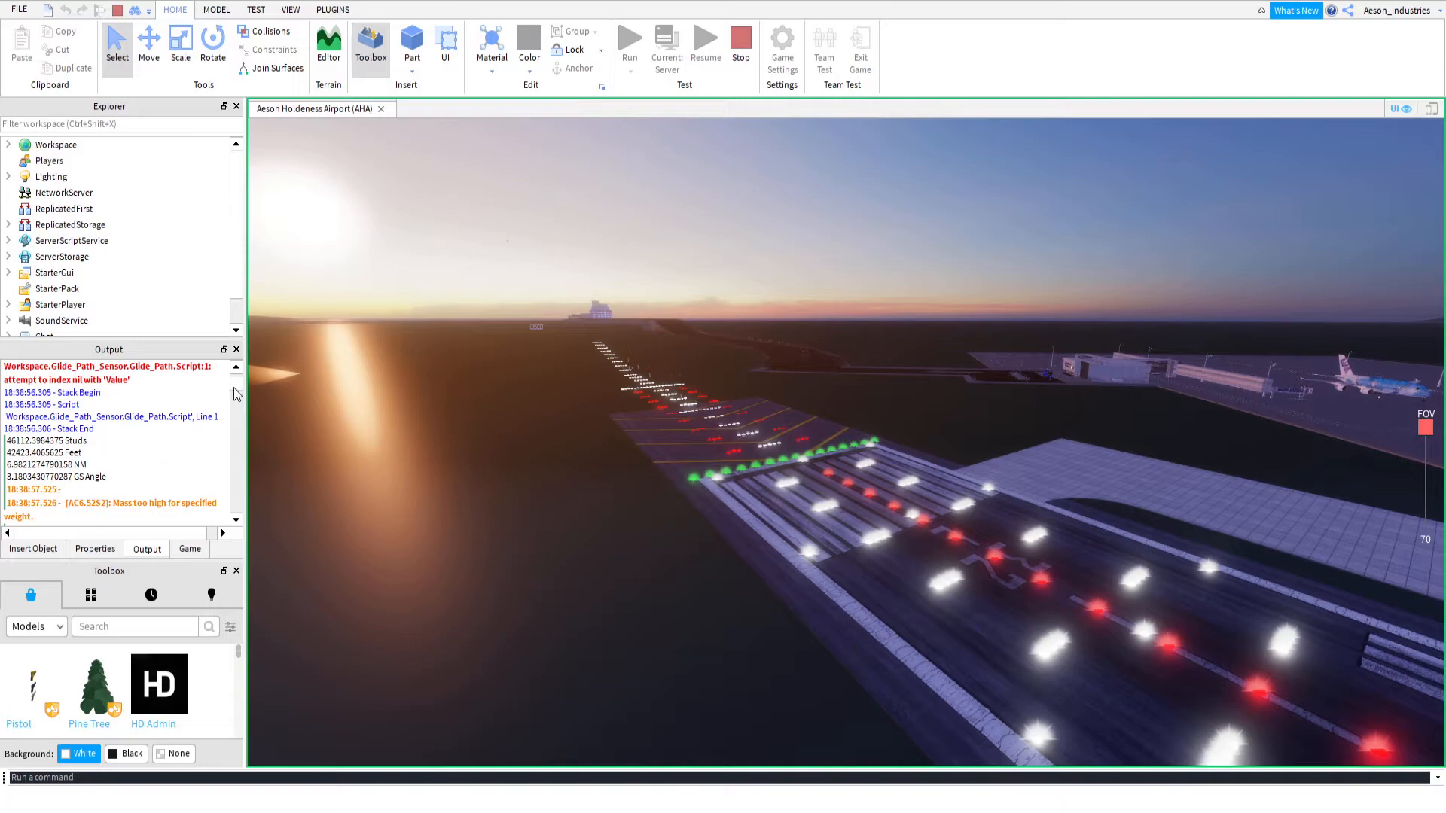
pyautogui.moveTo(235, 388); pyautogui.dragTo(235, 386)
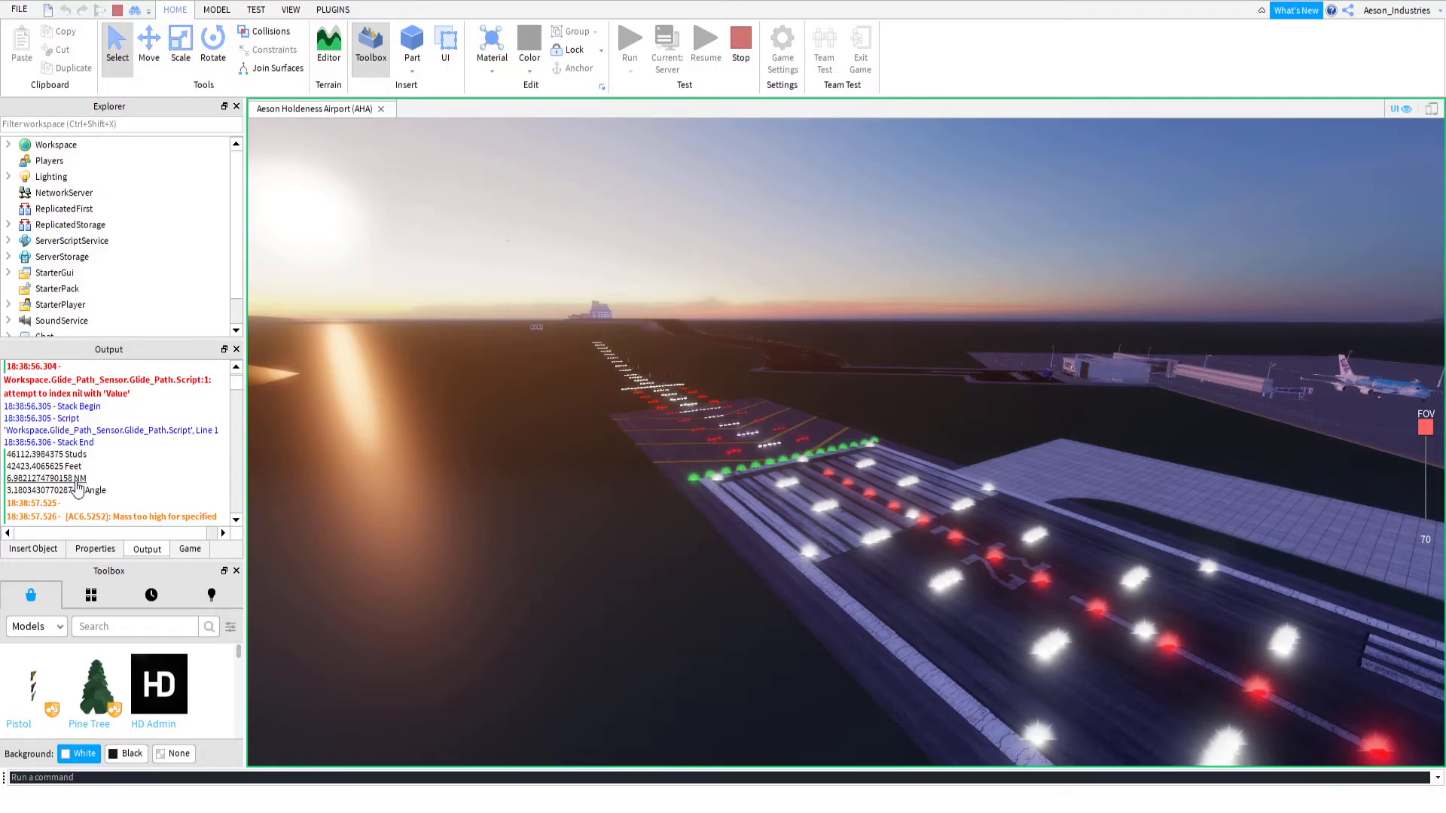
pyautogui.moveTo(88, 480); pyautogui.dragTo(11, 461)
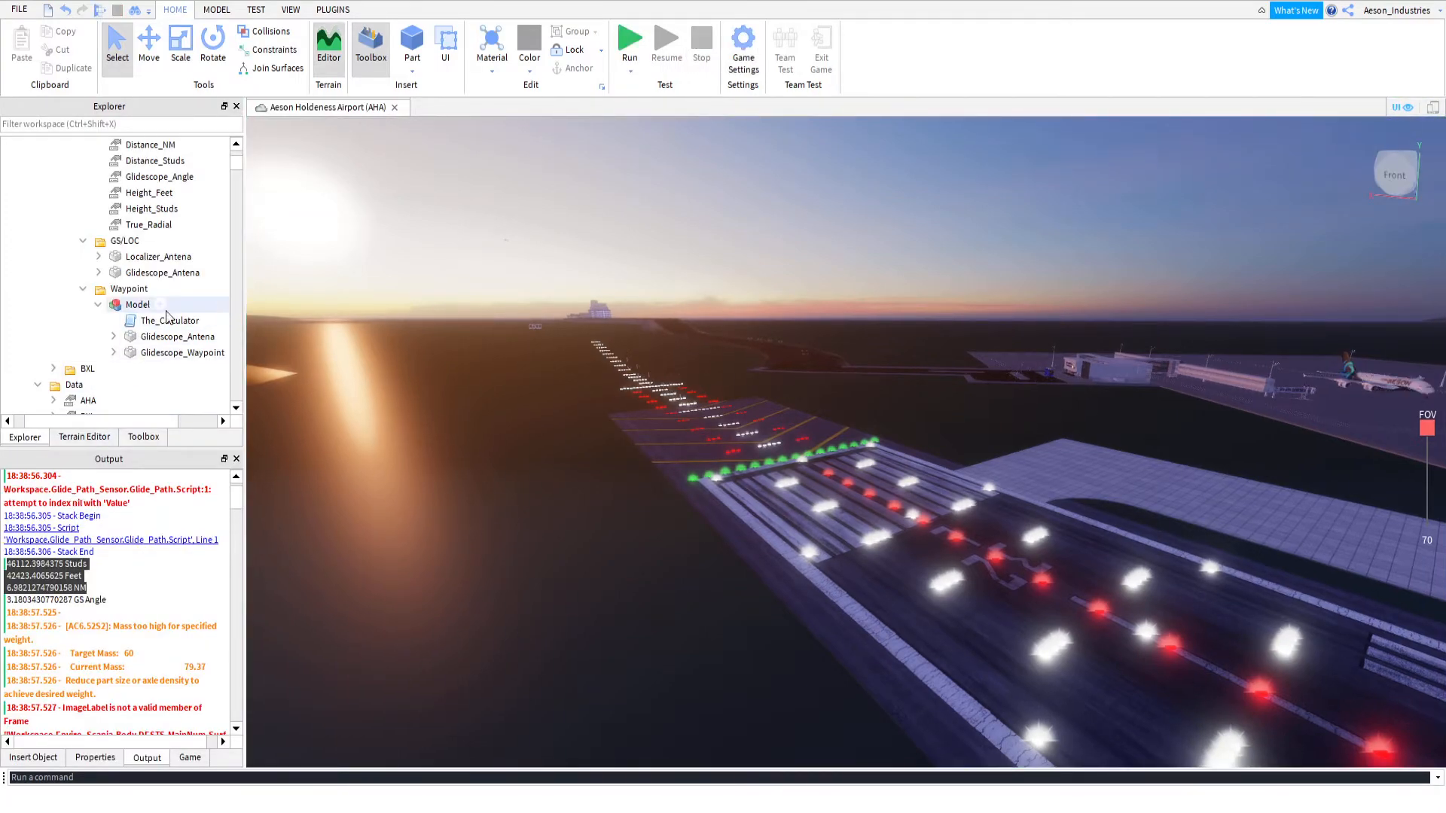
# Set the Distance_Feet value in RWY_32L's Data folder to 42423.4065625
pyautogui.scroll(2, 168, 317)
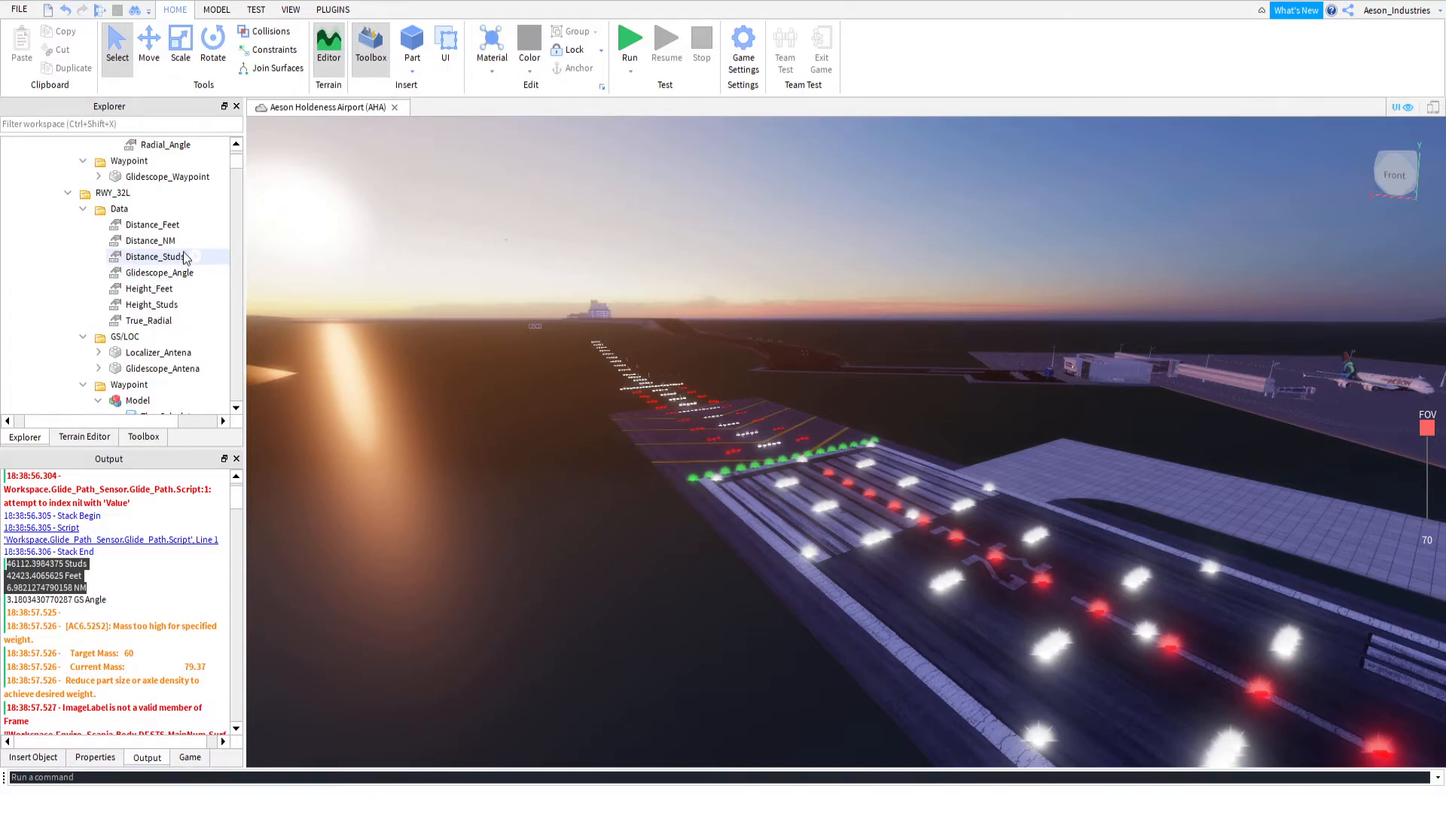
pyautogui.click(141, 225)
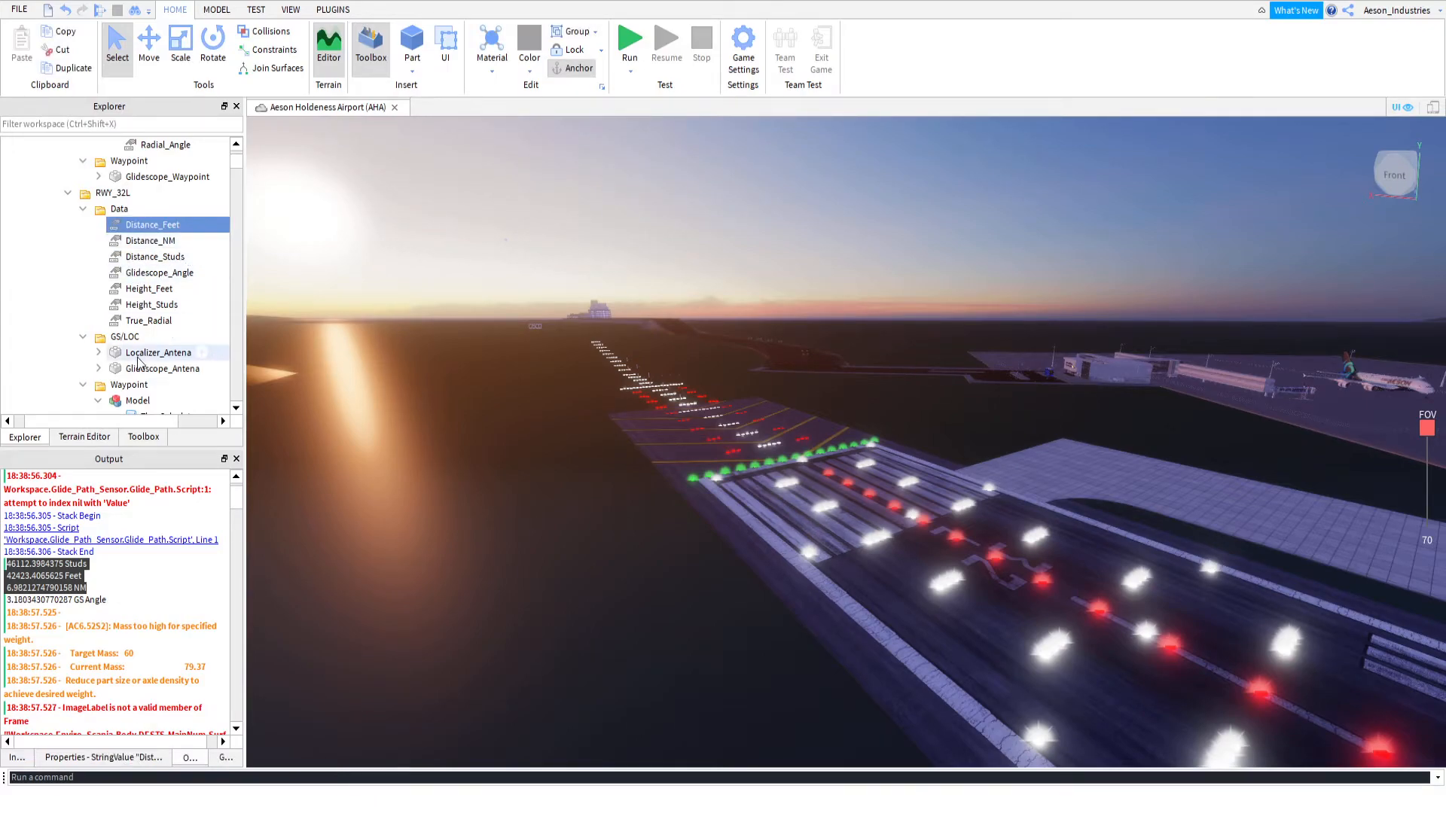
pyautogui.click(136, 758)
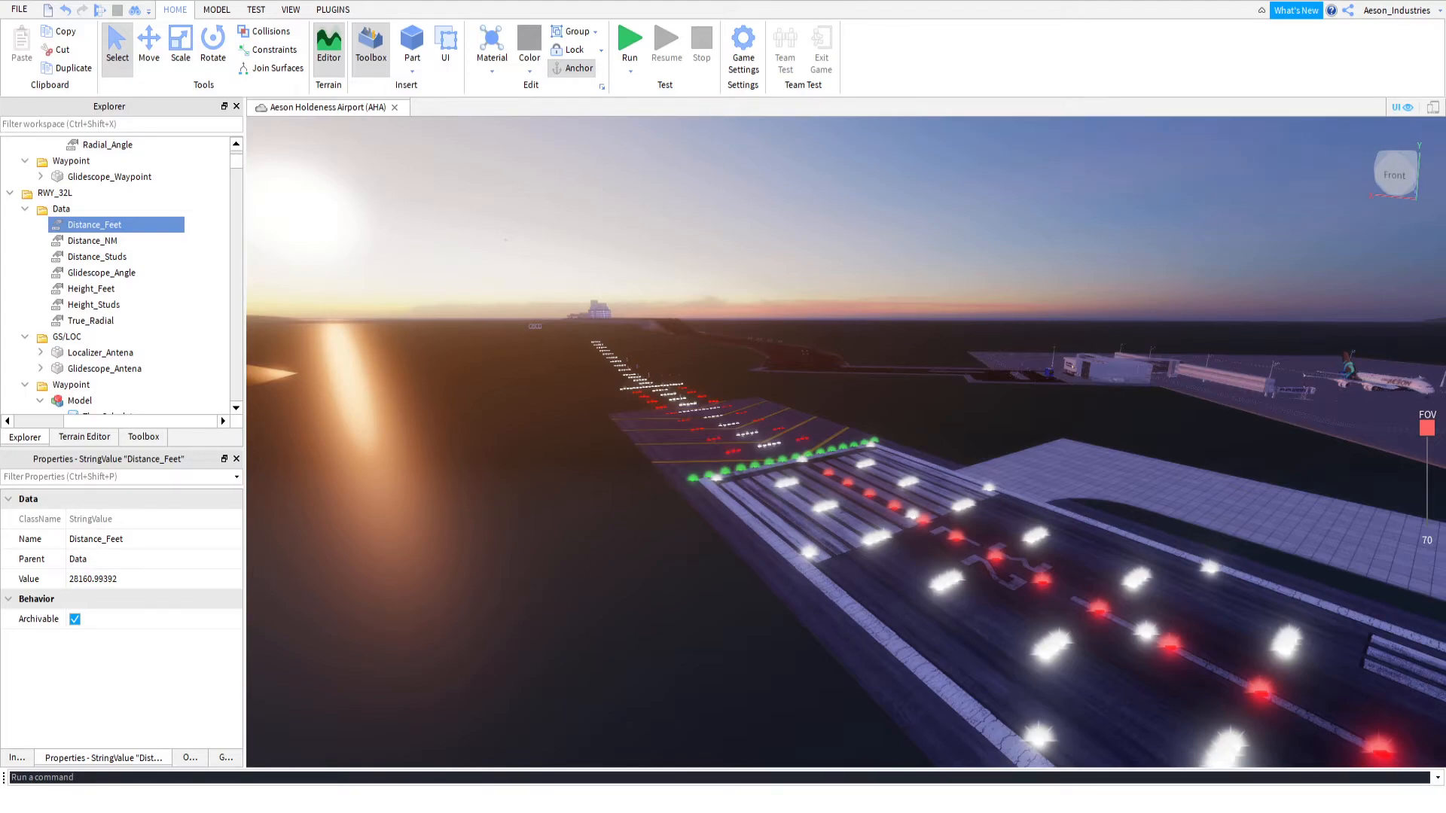
pyautogui.click(95, 577)
pyautogui.write('42423.4065625')
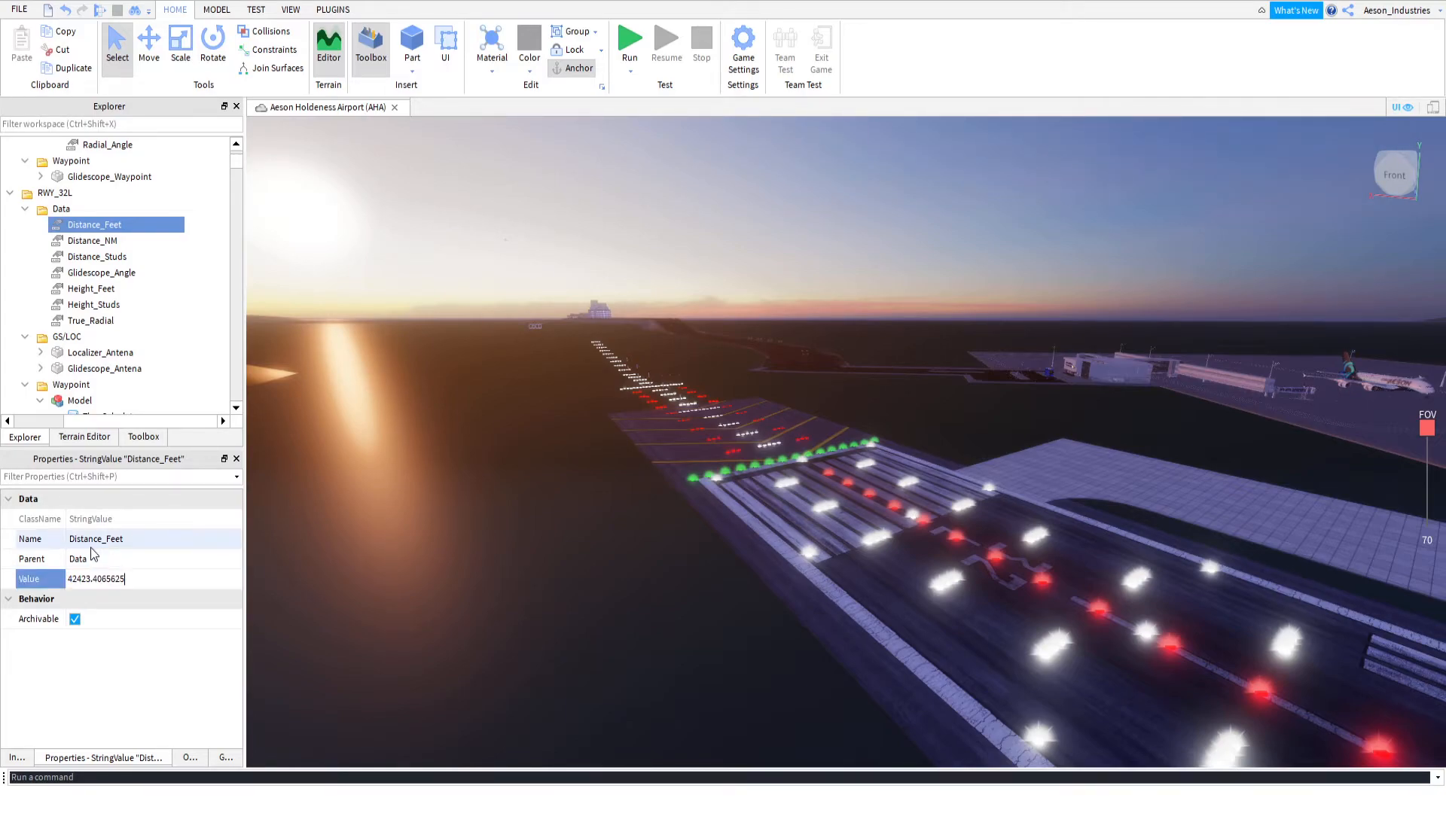
pyautogui.press('Return')
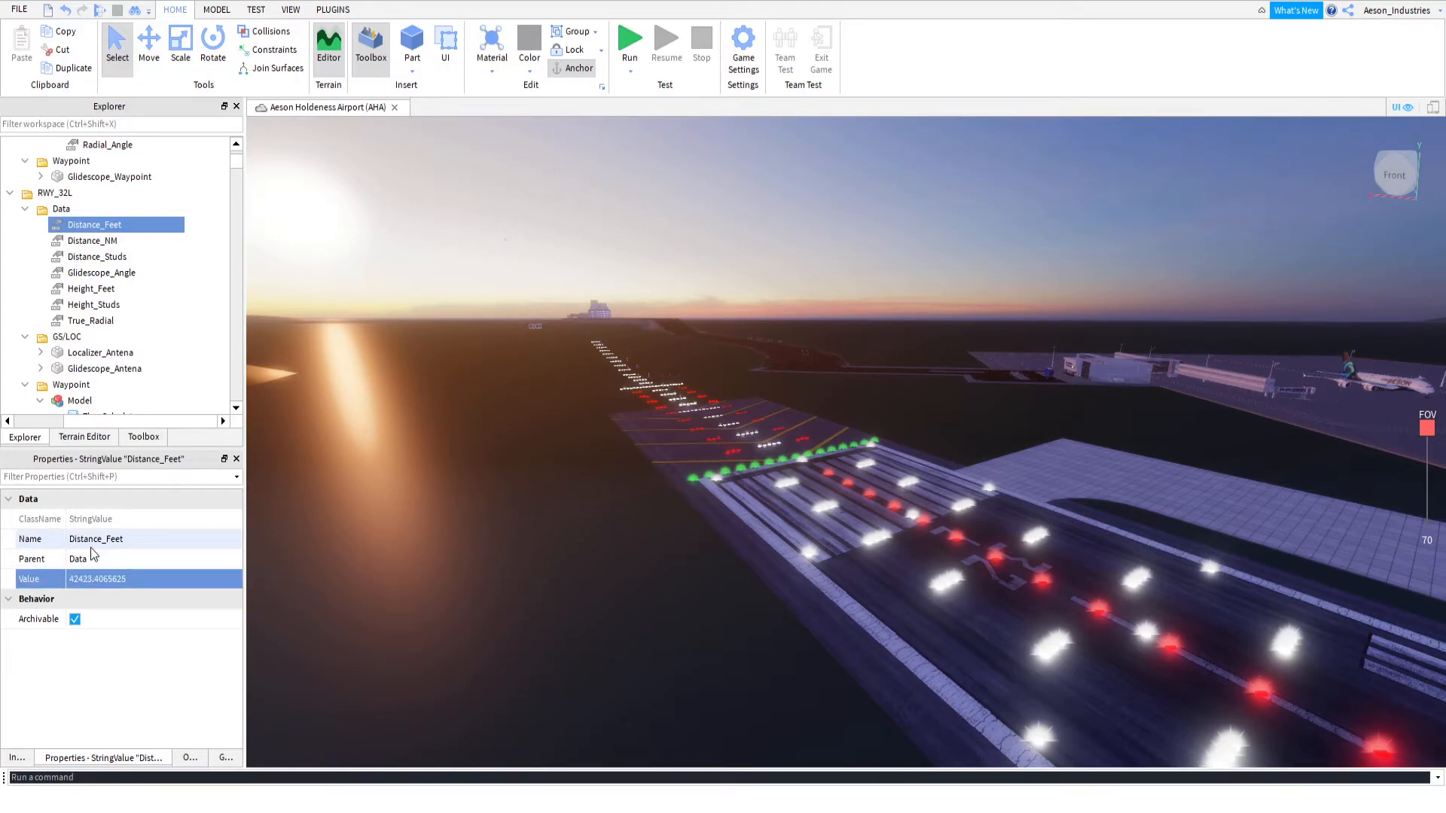
# Set RWY_32L's Distance_NM value to 6.98 and its Distance_Studs value to 46112.398
pyautogui.click(91, 242)
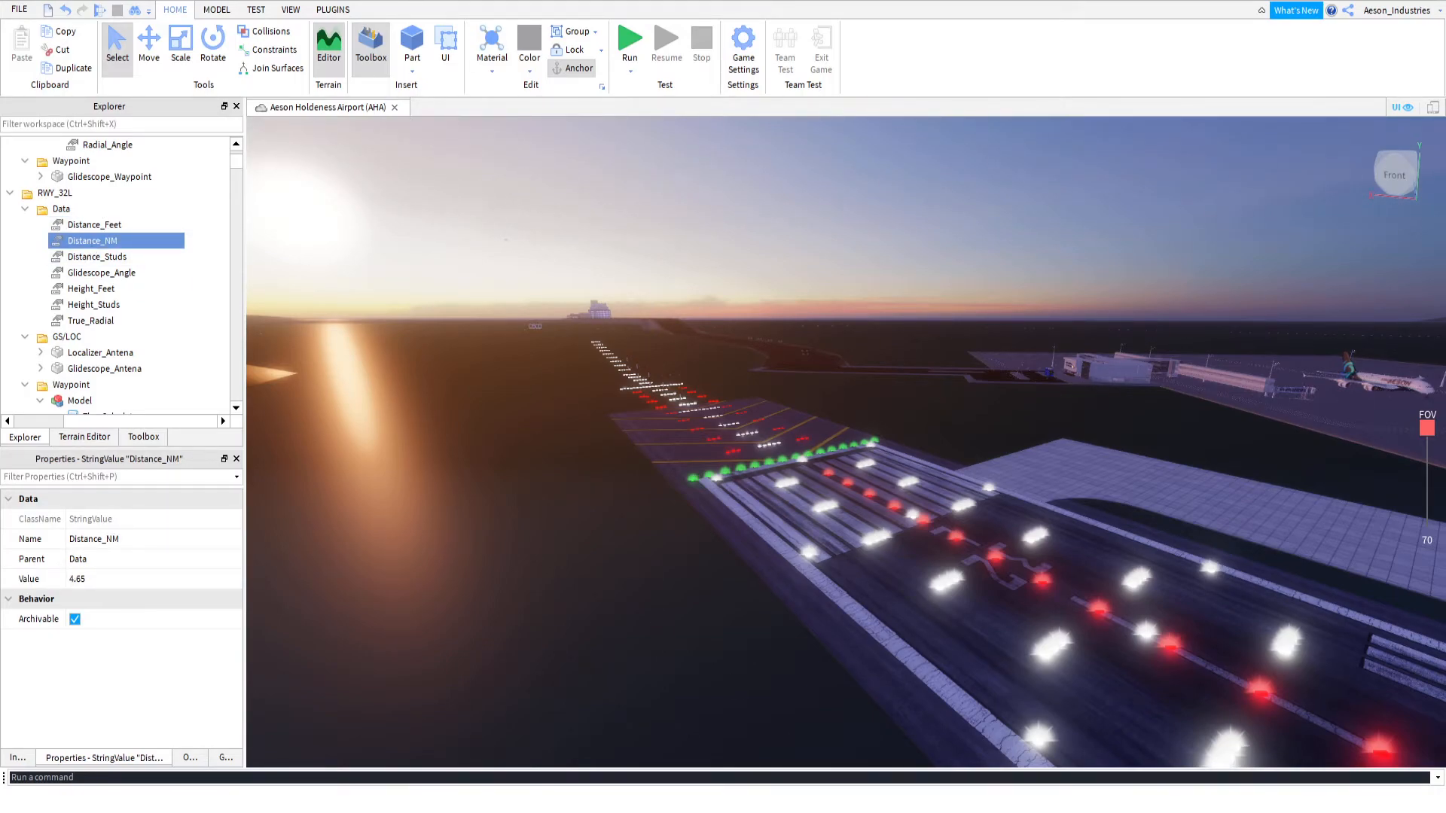
pyautogui.click(99, 578)
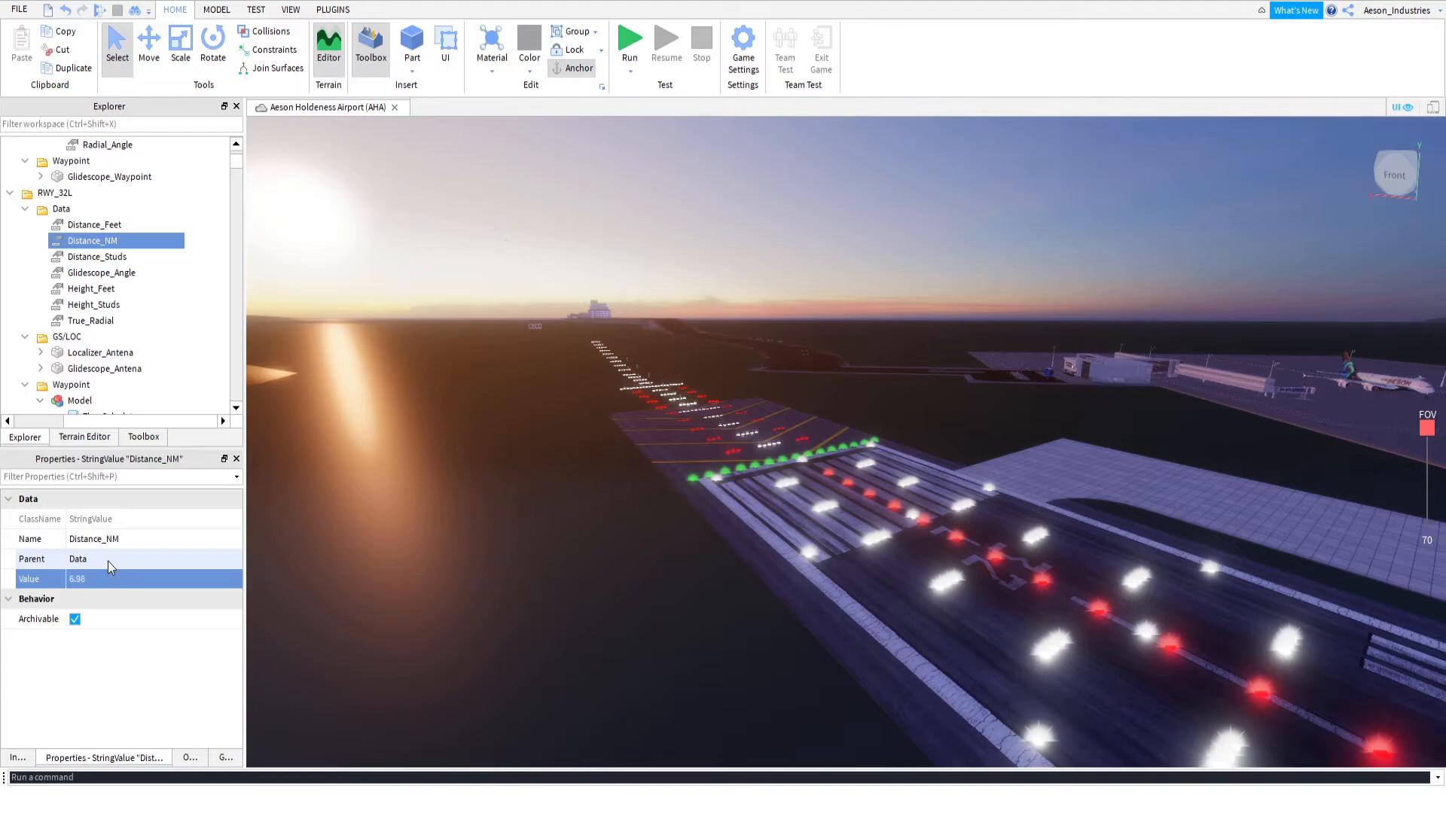
pyautogui.press('Return')
pyautogui.click(102, 258)
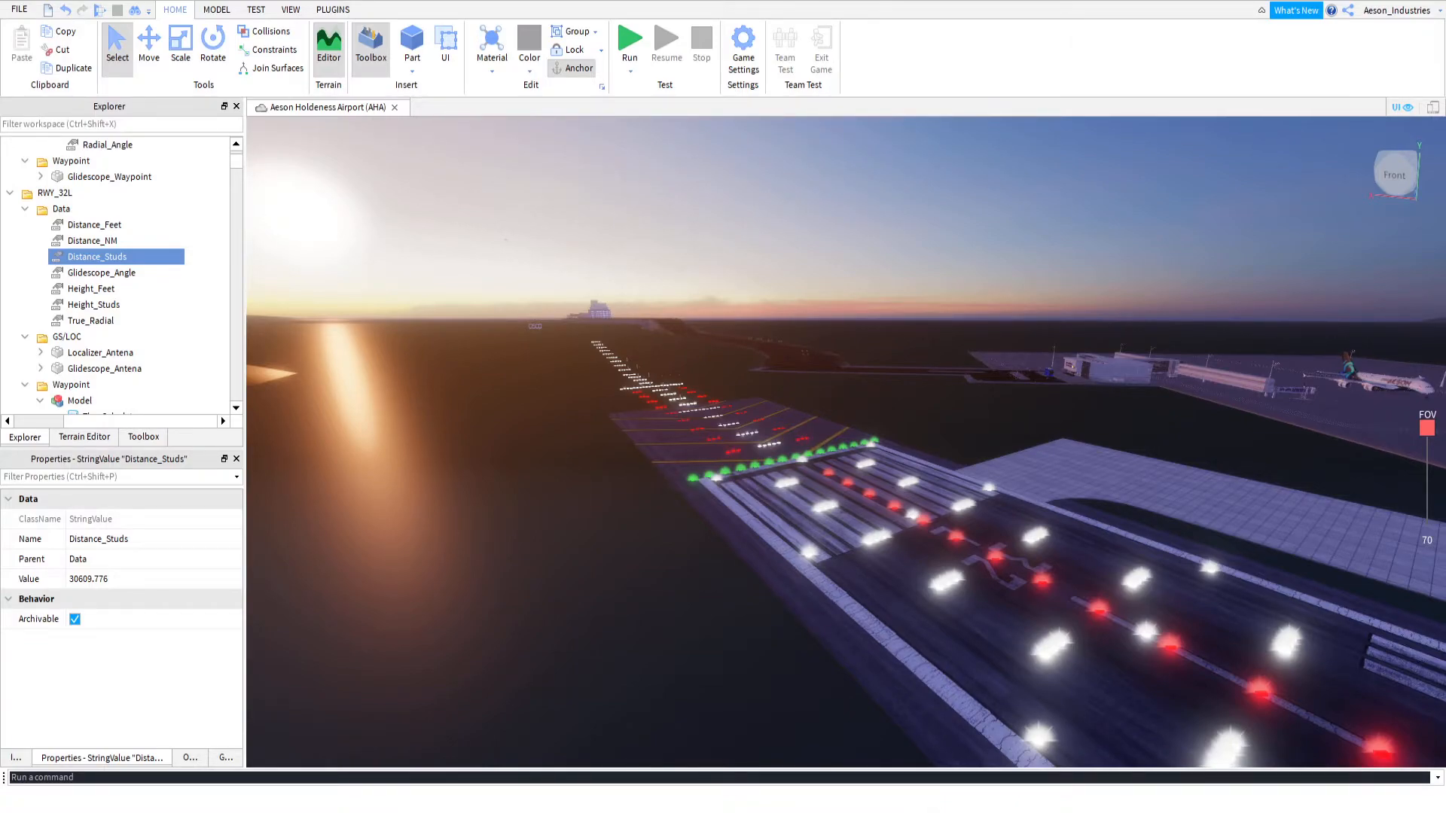
pyautogui.click(91, 580)
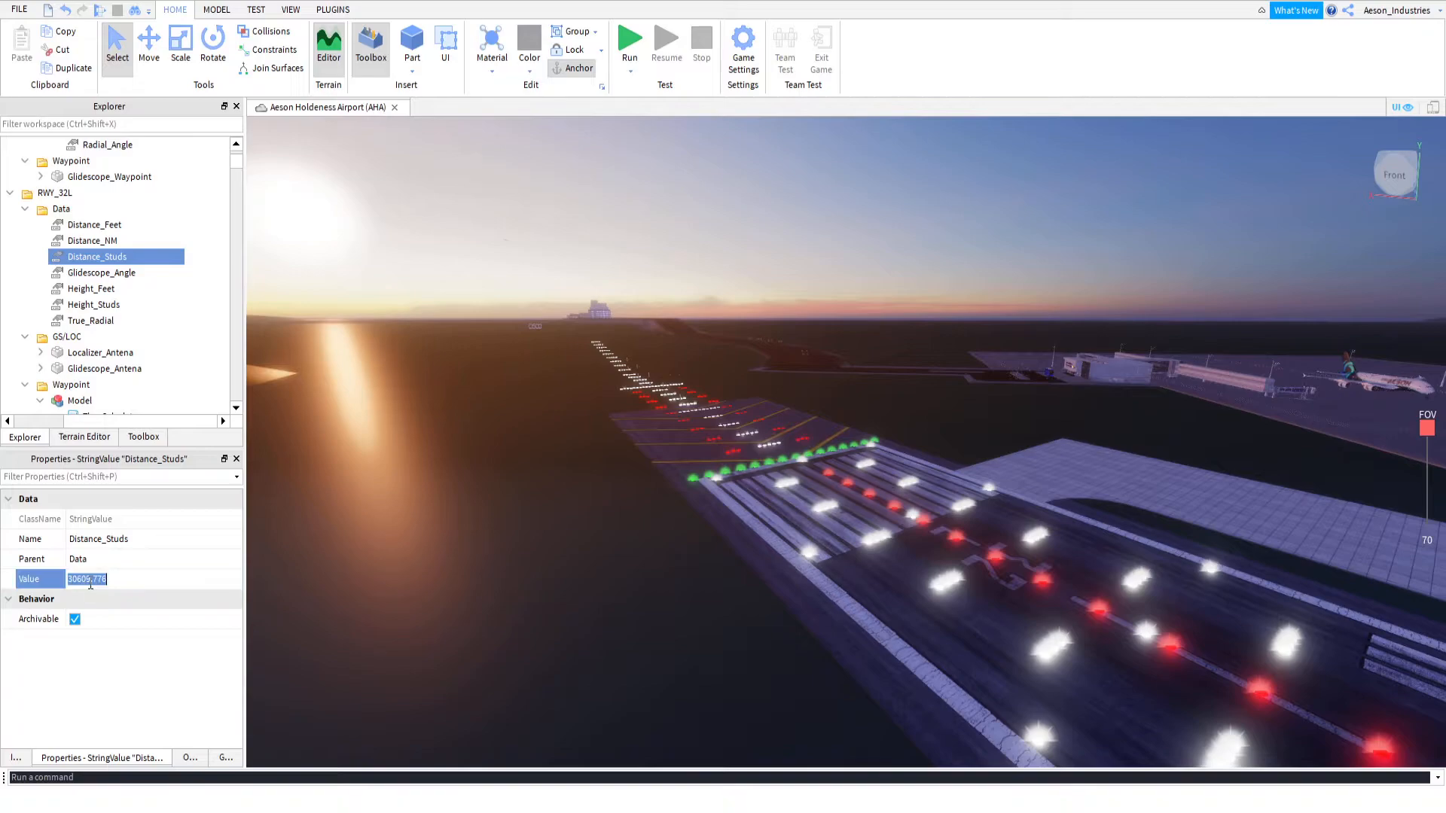
pyautogui.write('46112.3984375')
pyautogui.press('BackSpace')
pyautogui.press('BackSpace')
pyautogui.press('BackSpace')
pyautogui.press('Return')
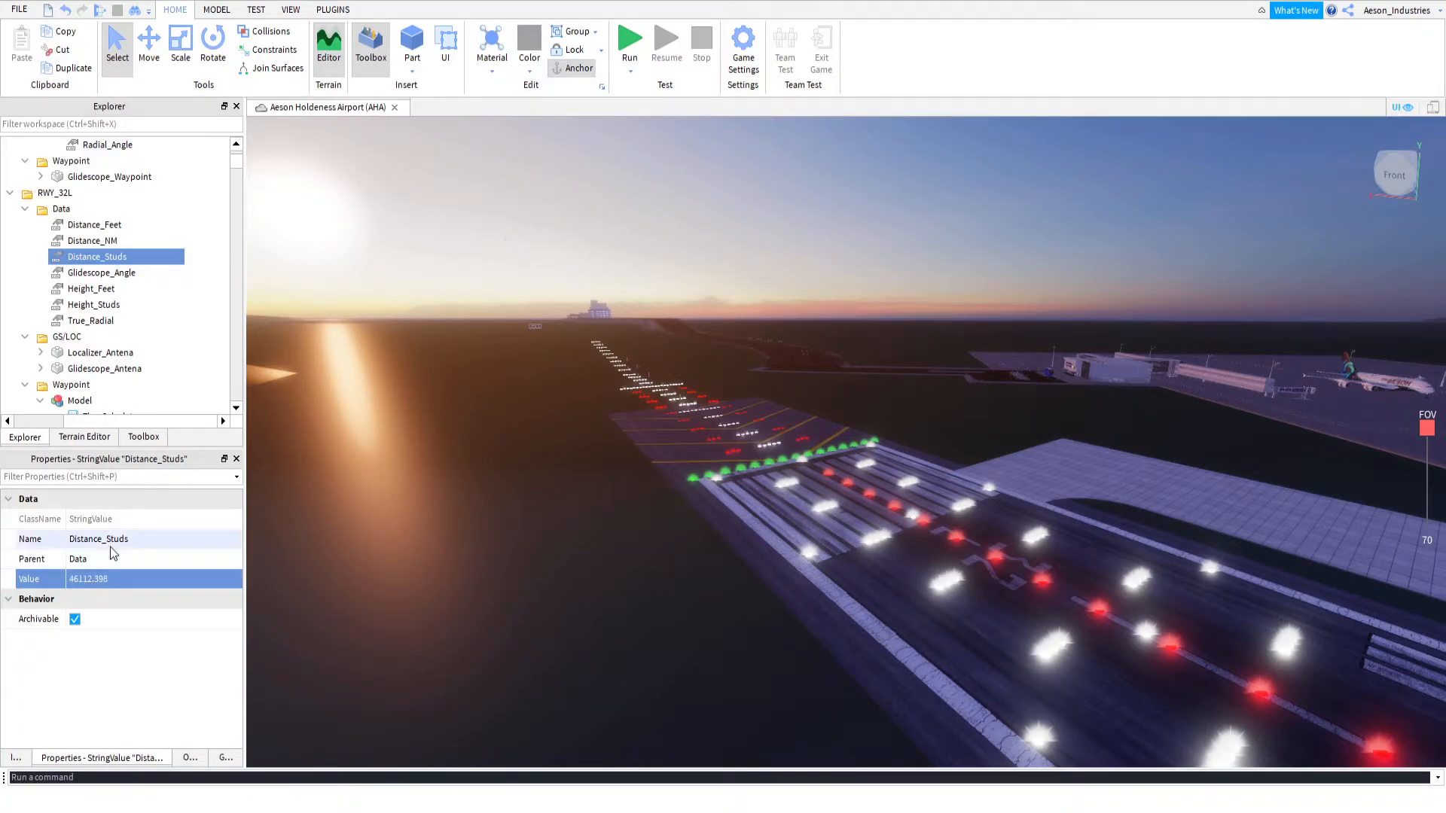
# Round RWY_32L's Distance_Feet value to three decimals, 42423.407
pyautogui.click(108, 226)
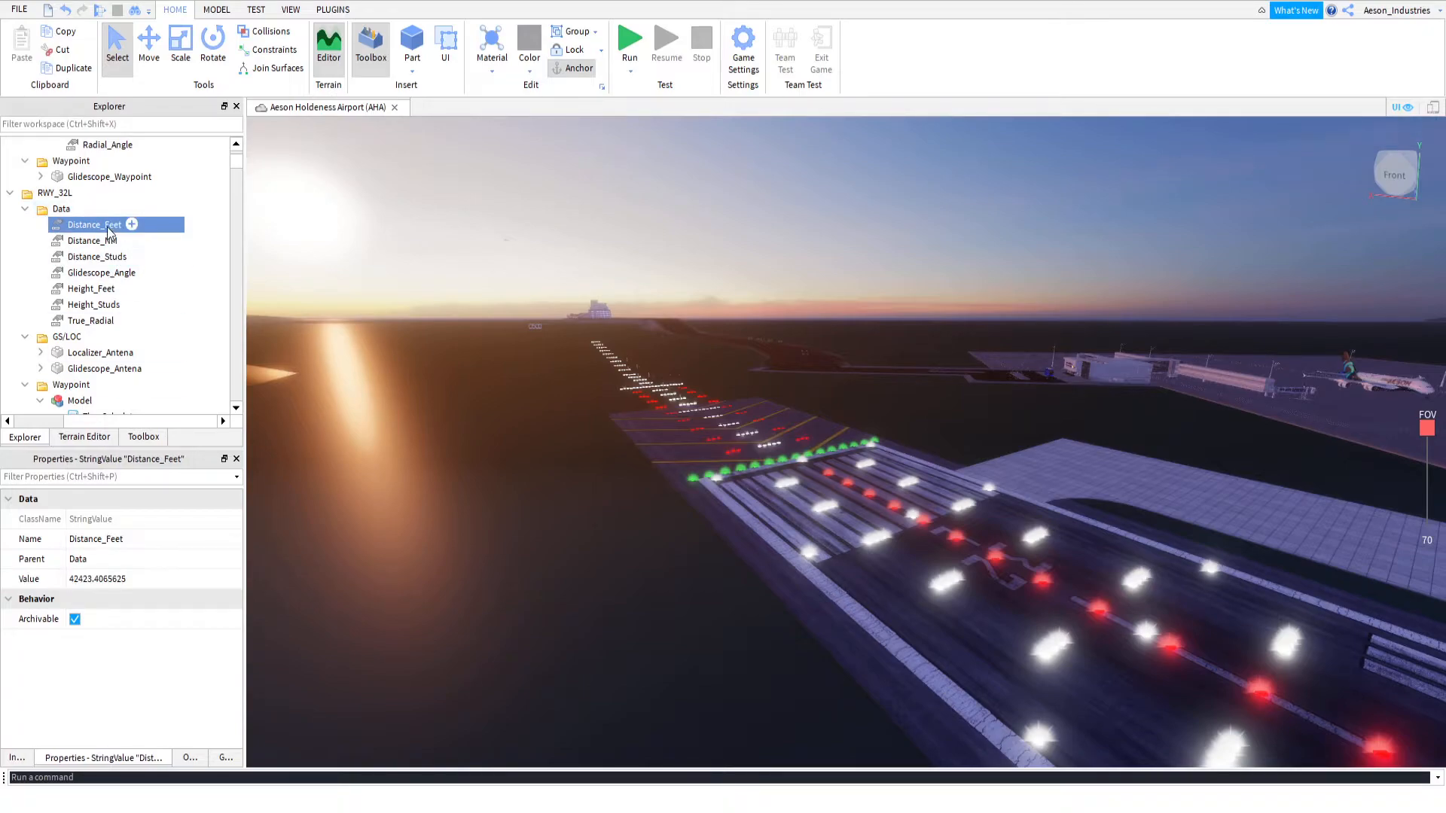
pyautogui.click(134, 579)
pyautogui.press('BackSpace')
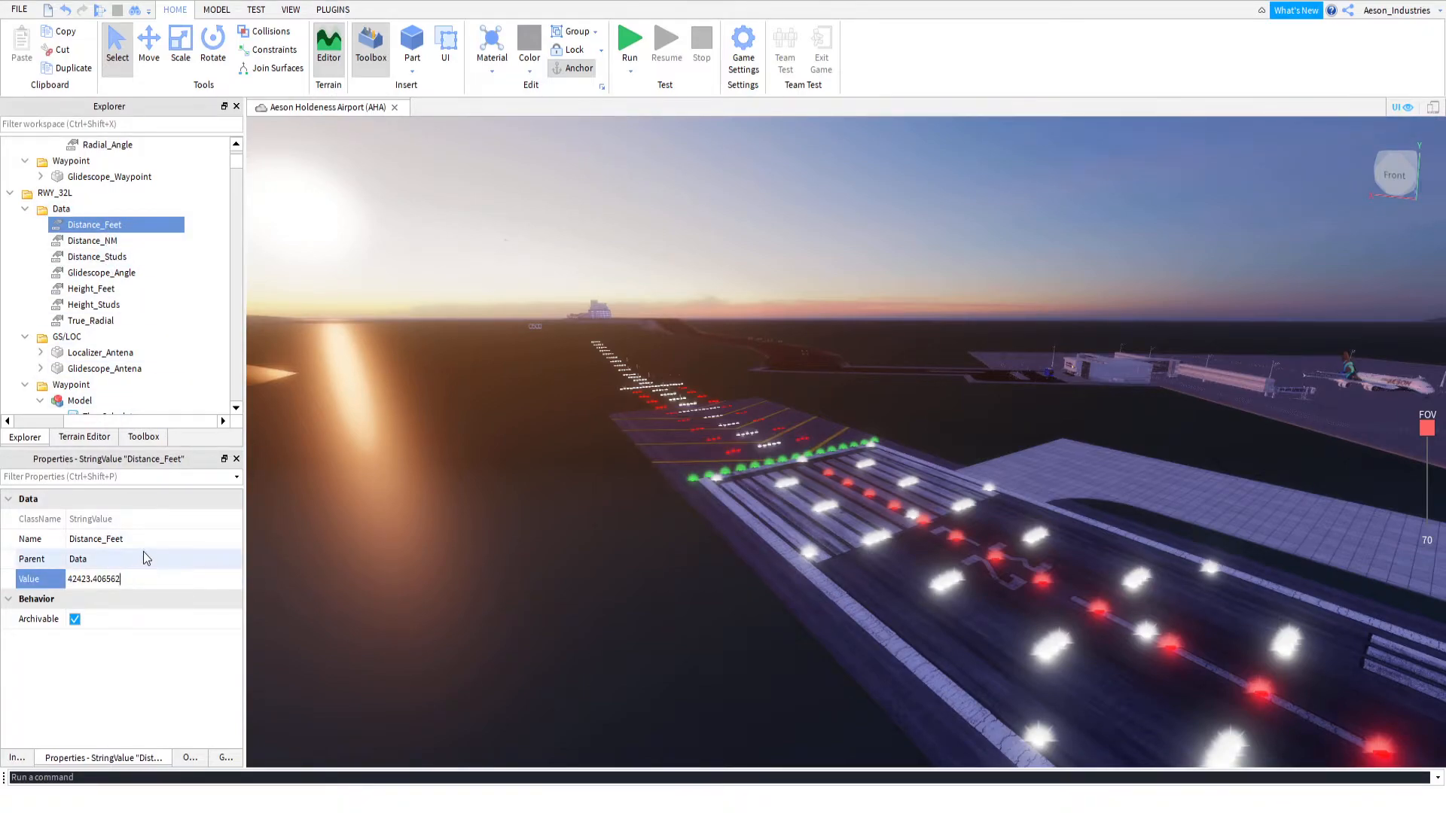
pyautogui.press('BackSpace')
pyautogui.write('7')
pyautogui.press('Return')
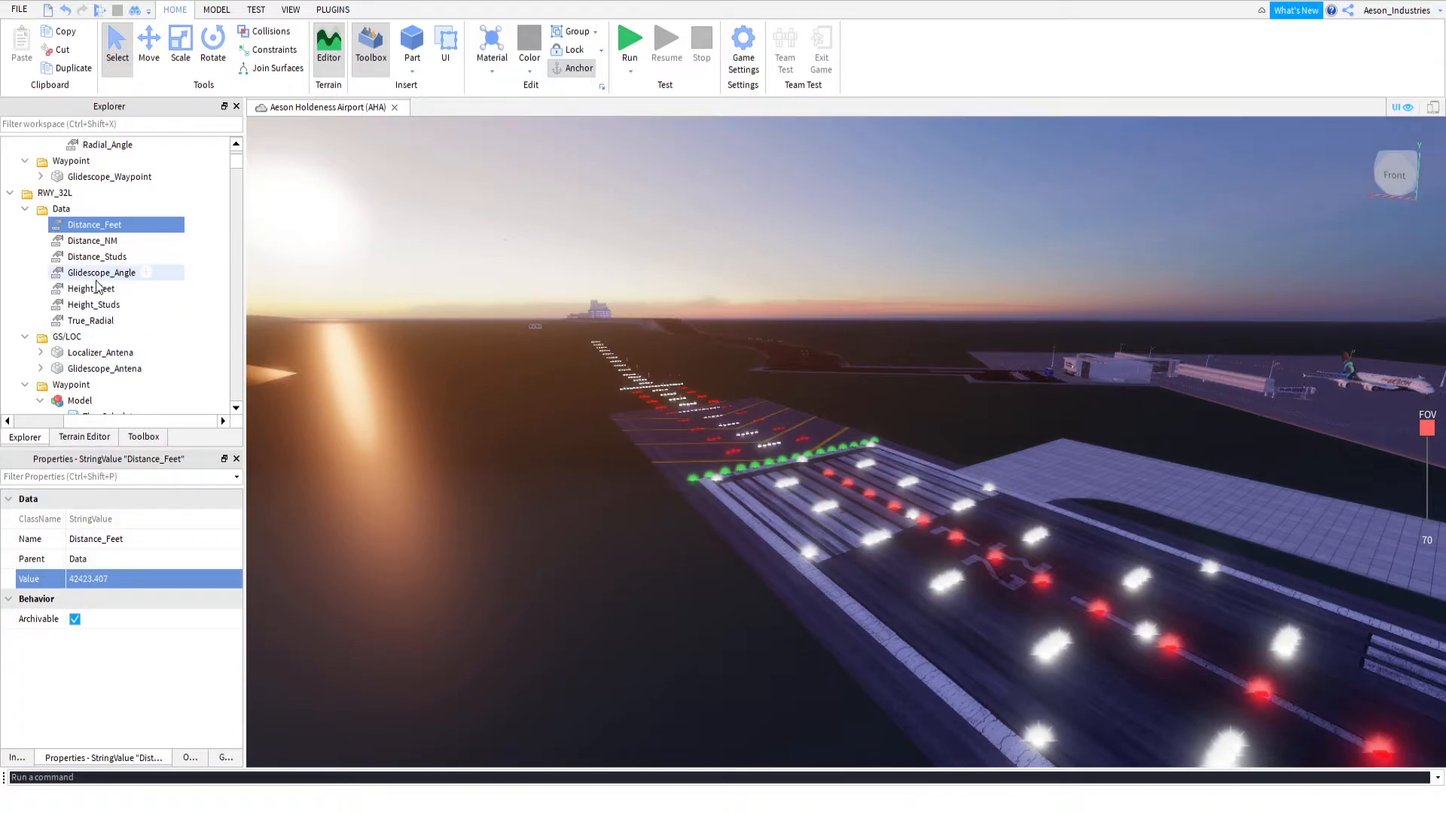
# Examine the Y position of the Glidescope_Waypoint inside the model in RWY_32L's Waypoint folder
pyautogui.scroll(3, 97, 286)
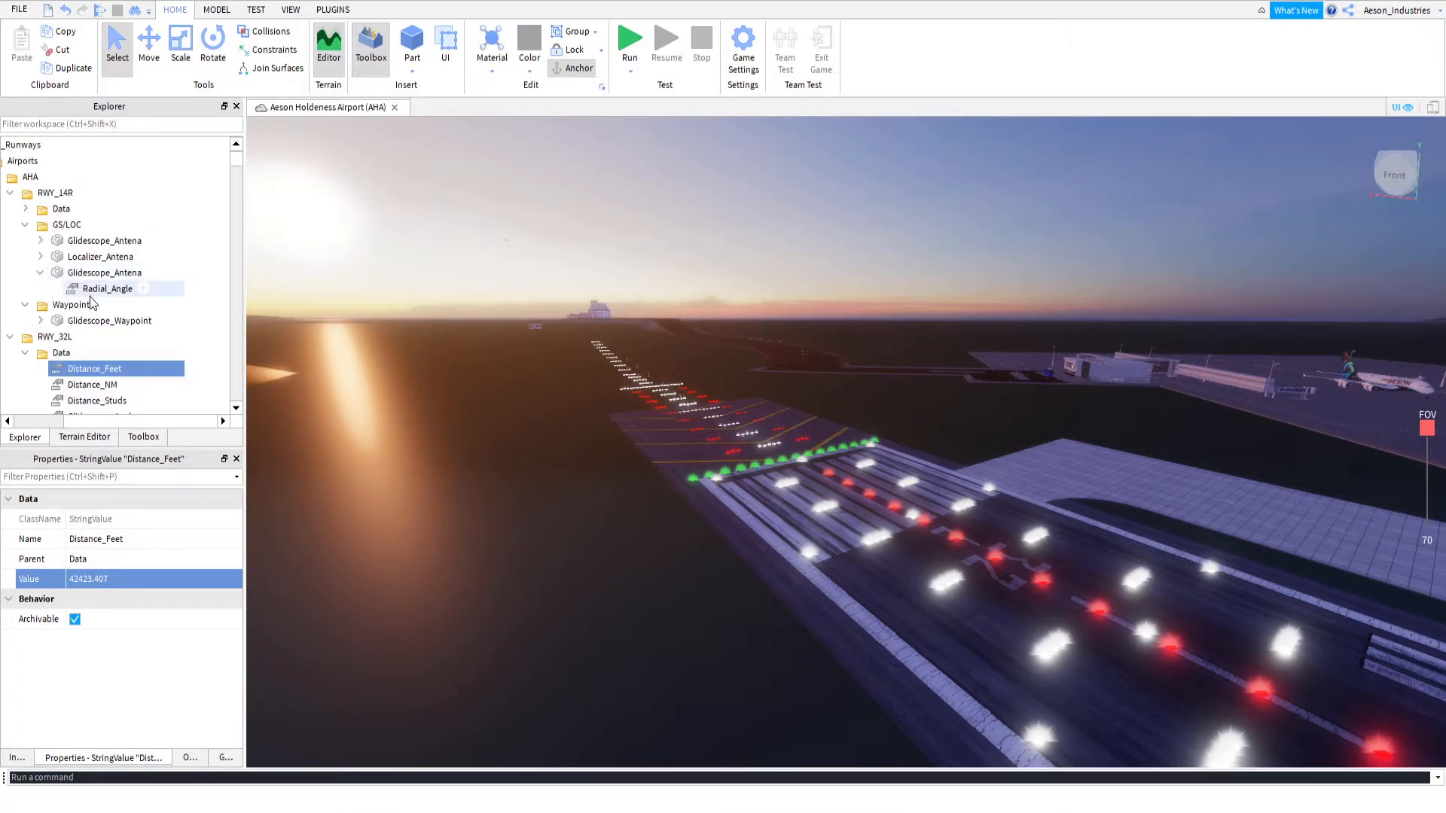
pyautogui.click(96, 320)
pyautogui.scroll(-5, 89, 318)
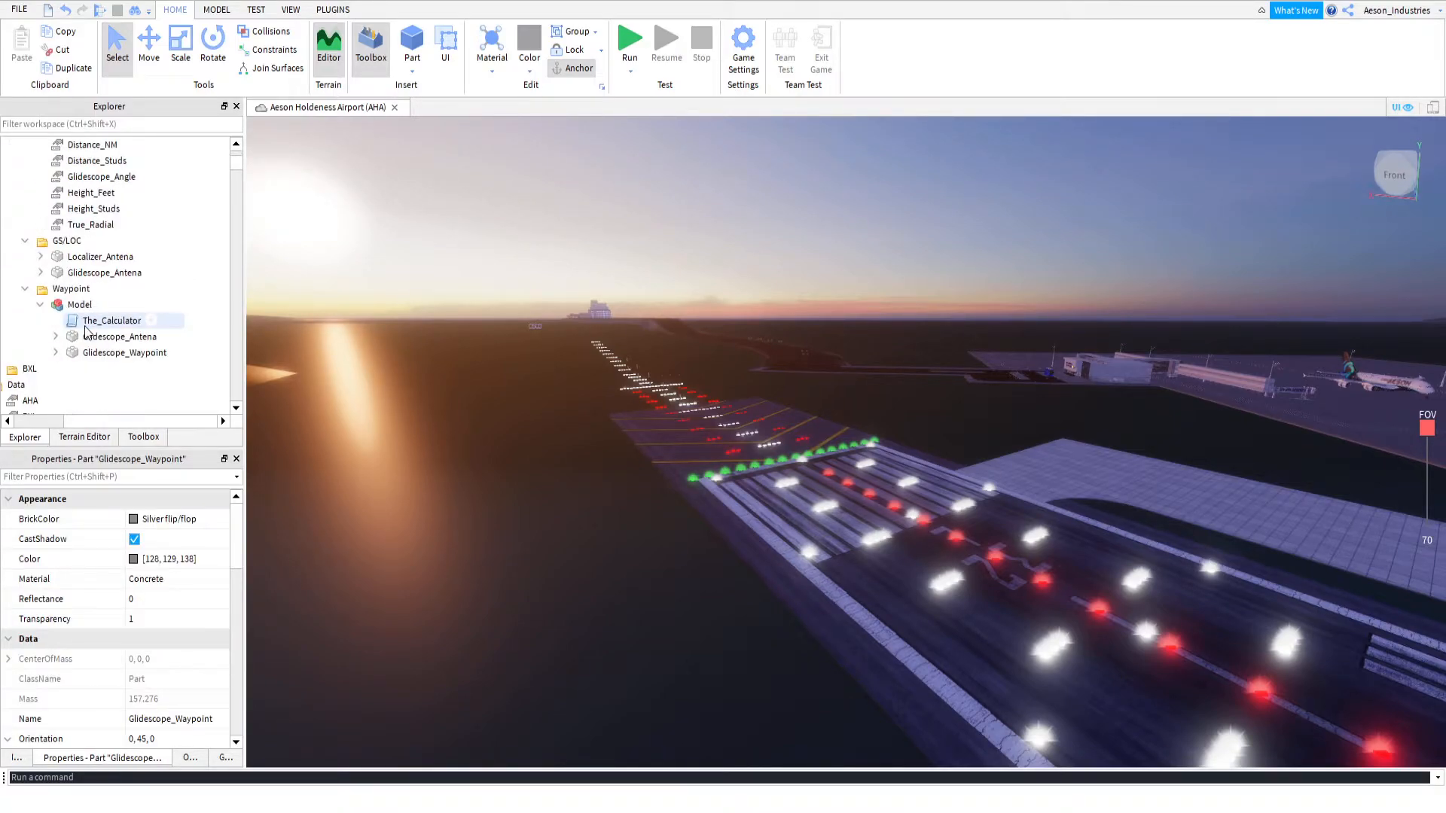
pyautogui.click(109, 273)
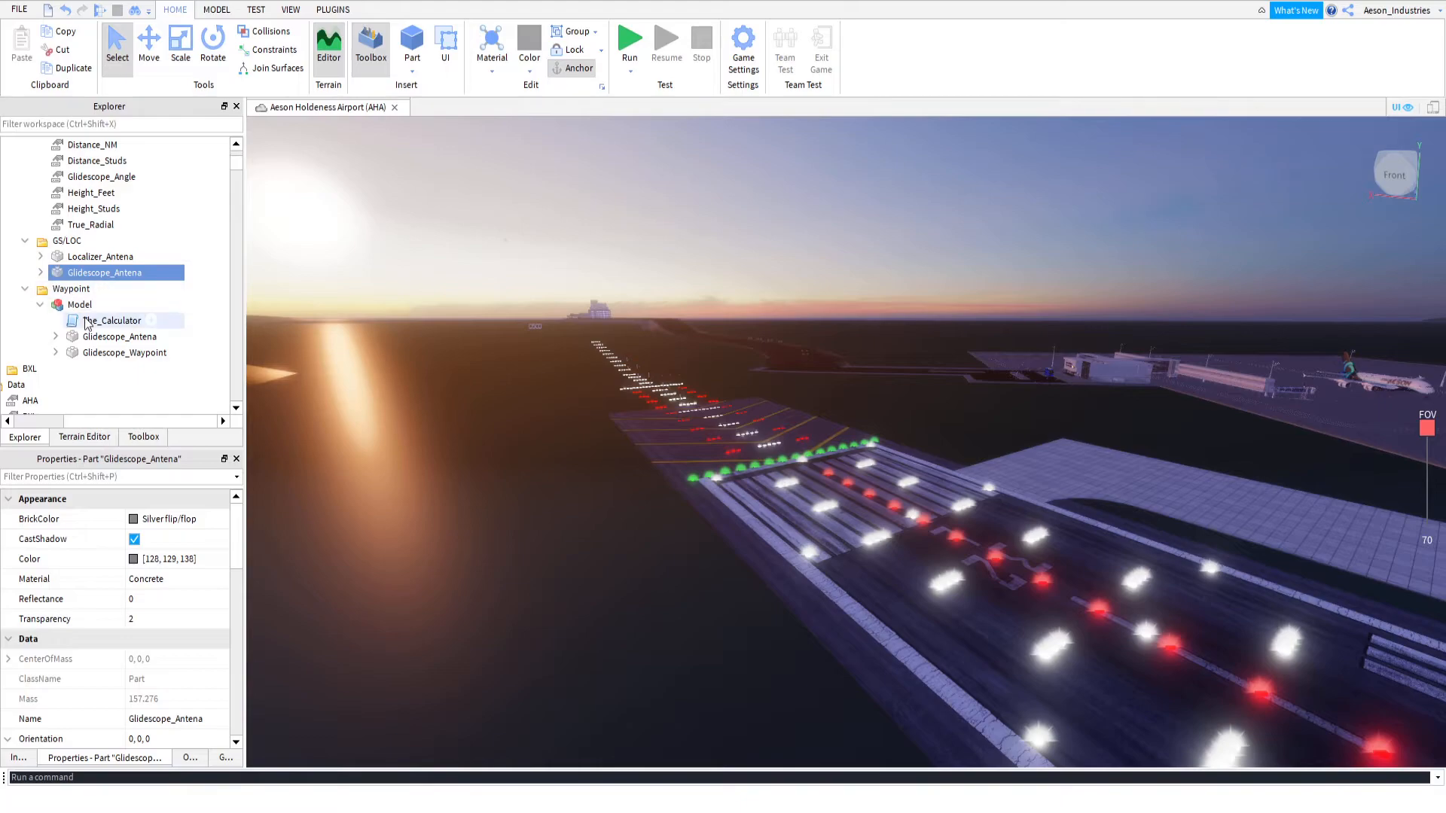
pyautogui.click(108, 353)
pyautogui.click(150, 60)
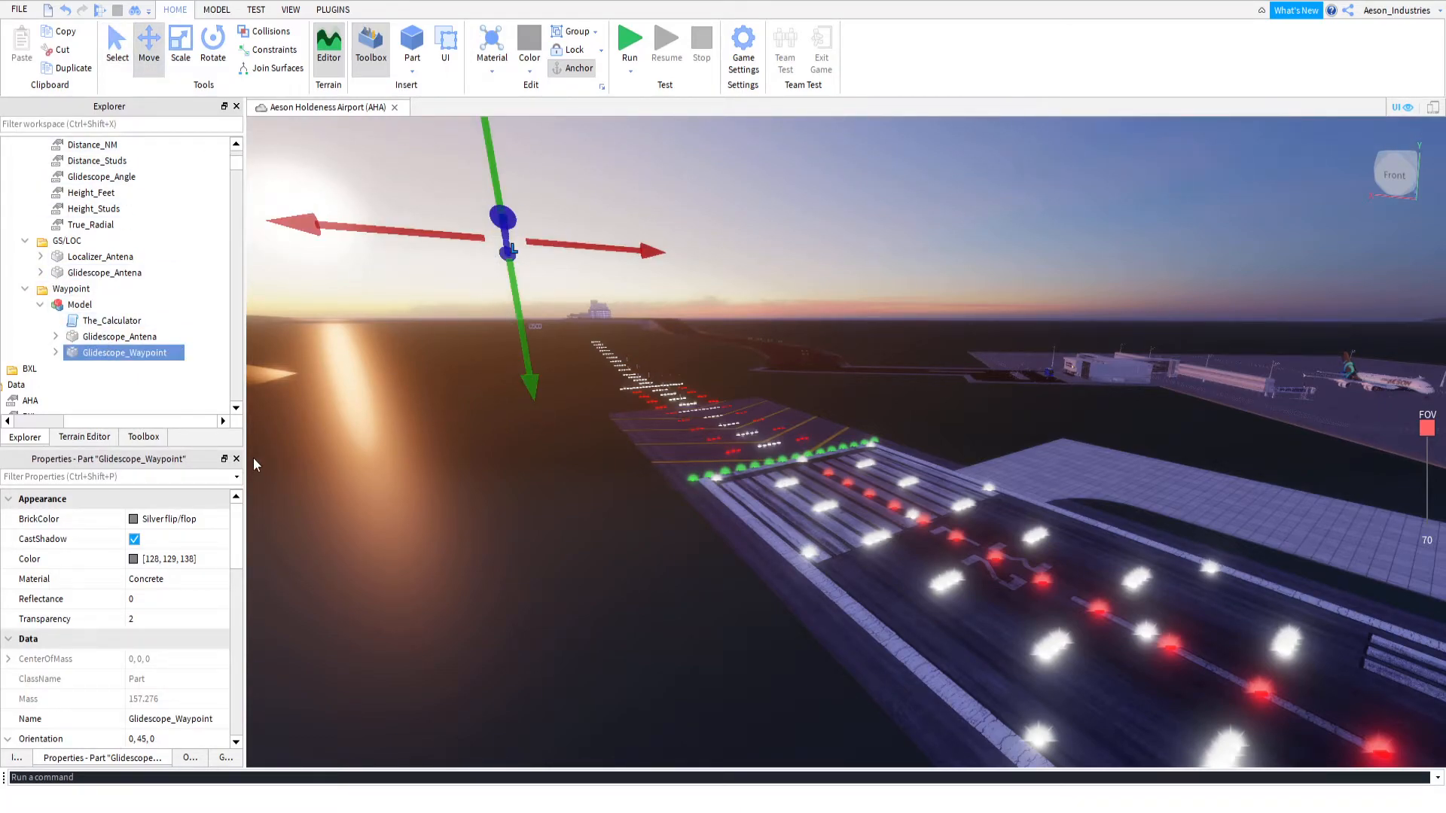
pyautogui.scroll(-2, 155, 649)
pyautogui.scroll(-2, 154, 645)
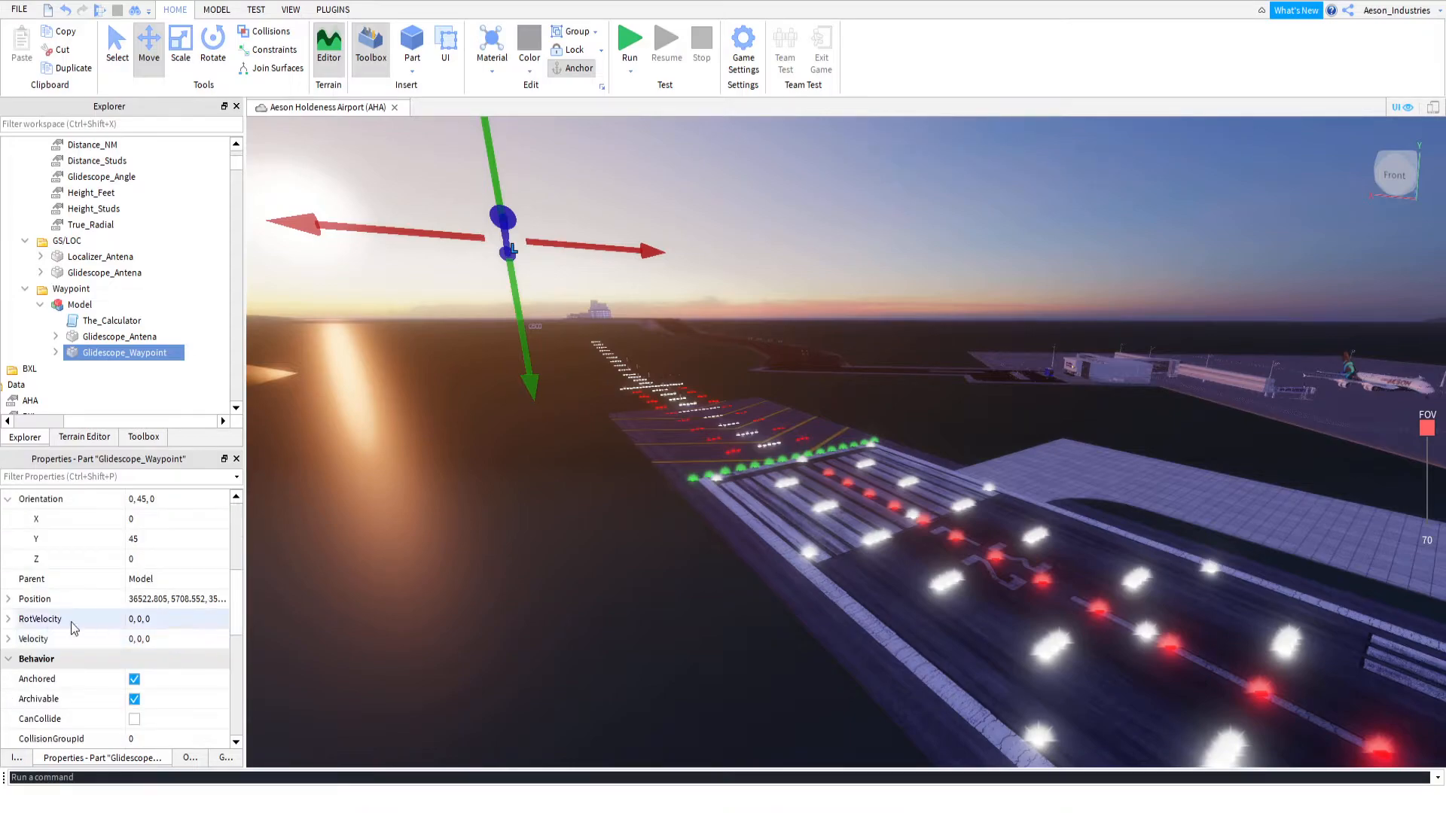
pyautogui.click(11, 603)
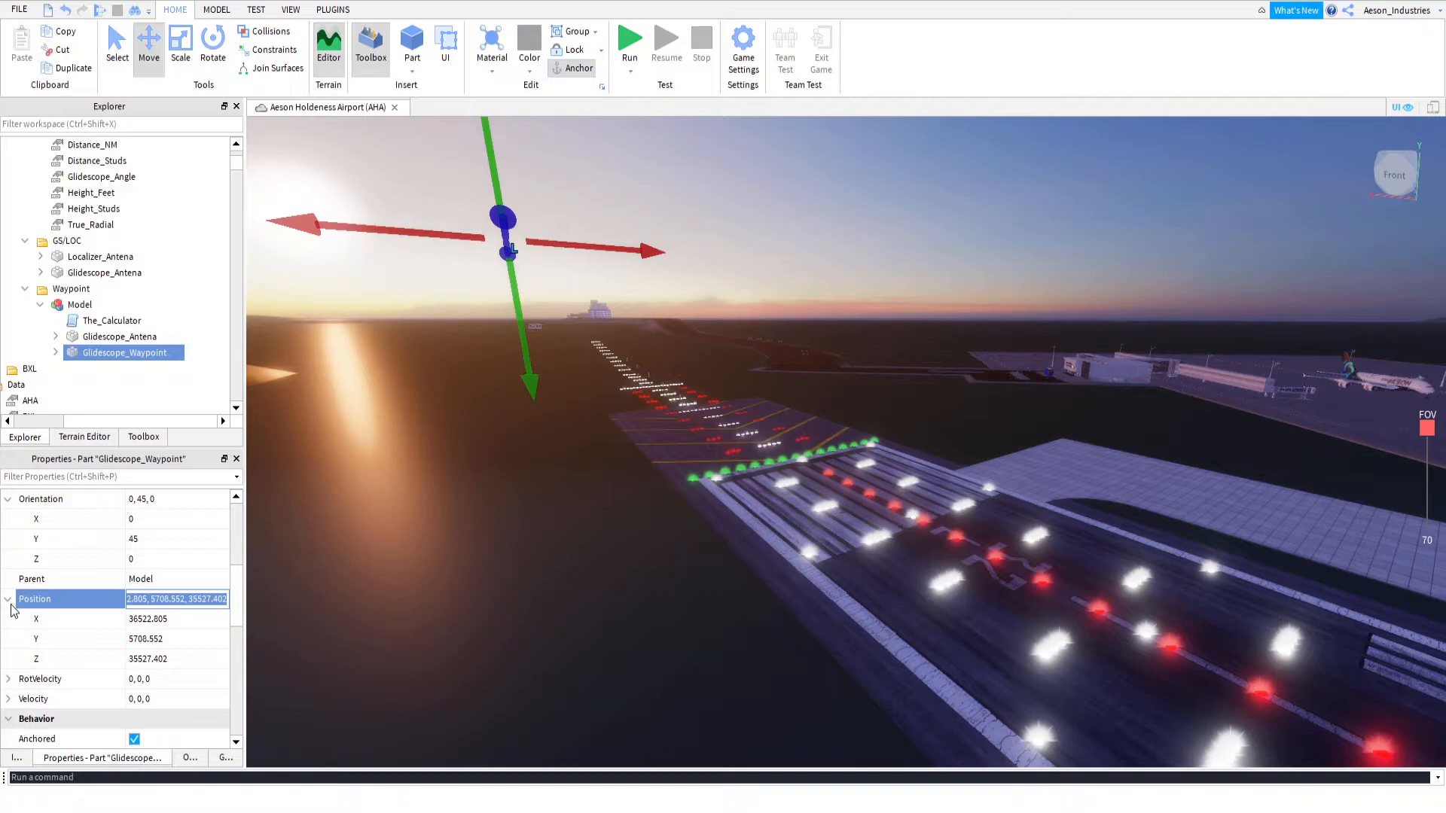
pyautogui.click(152, 641)
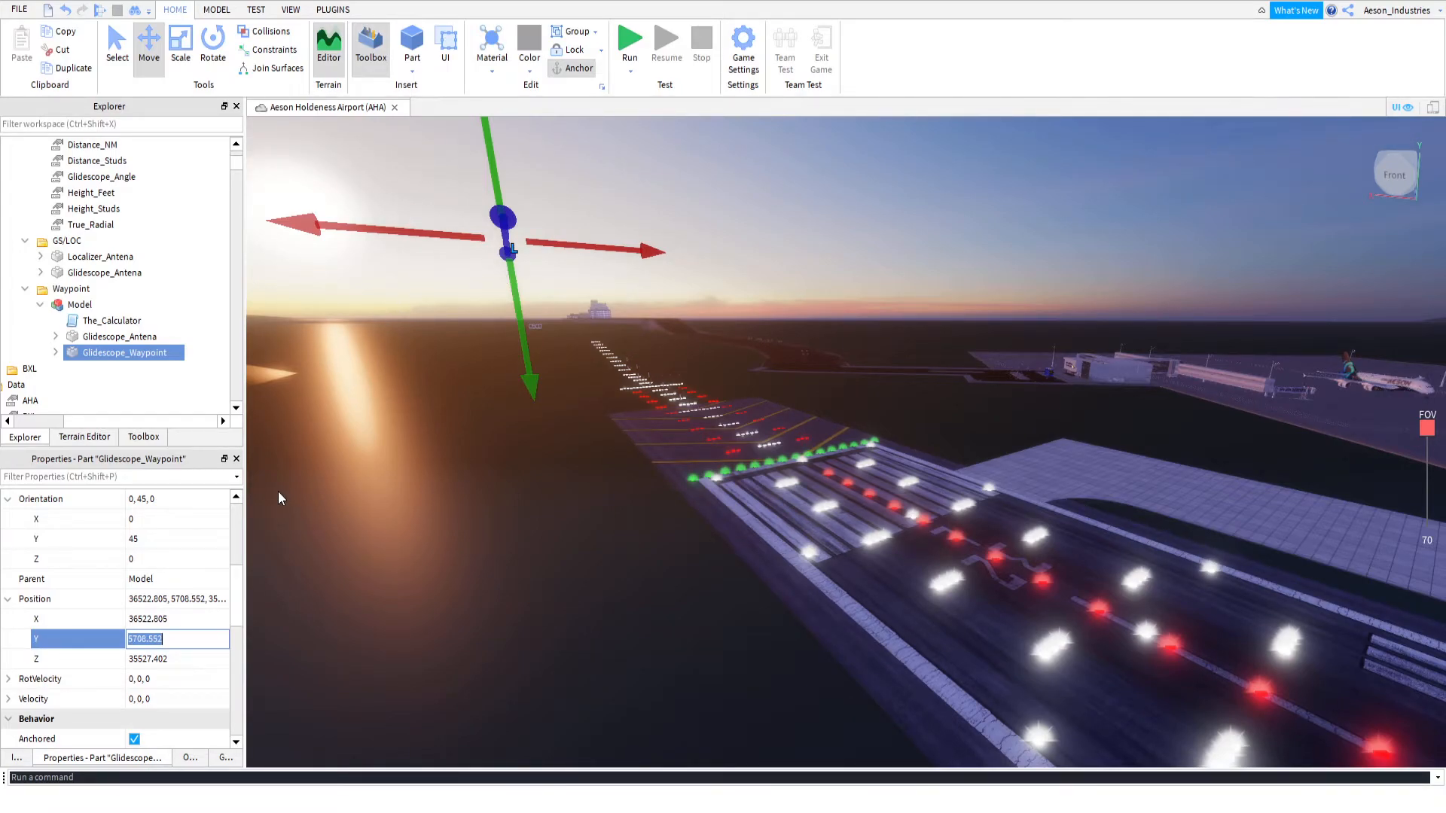
# Compare the position heights of the Glidescope_Antena copy and the Glidescope_Waypoint in RWY_32L's waypoint model
pyautogui.moveTo(661, 542); pyautogui.dragTo(662, 545, button='right')
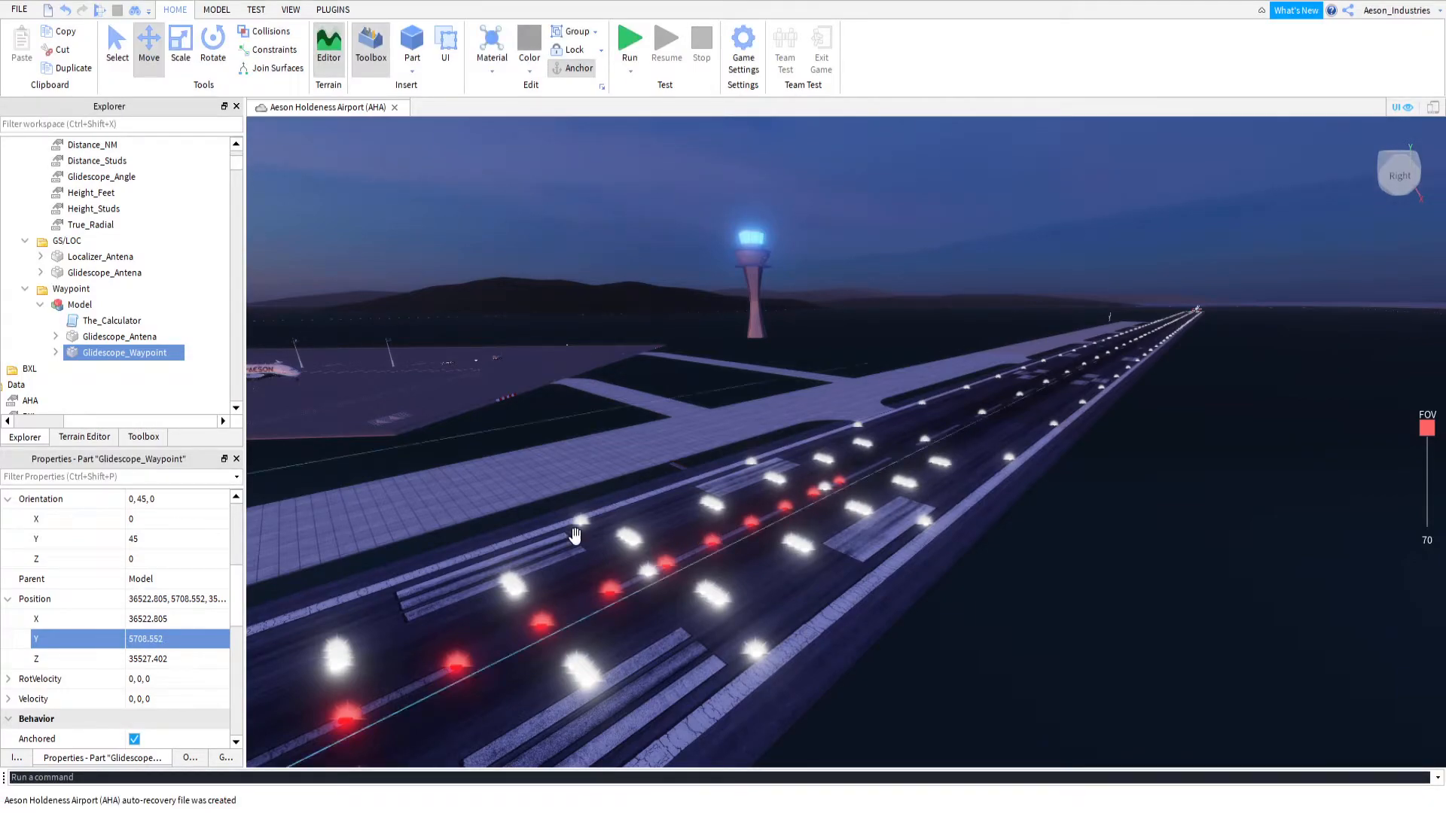
pyautogui.moveTo(876, 506); pyautogui.dragTo(799, 508, button='right')
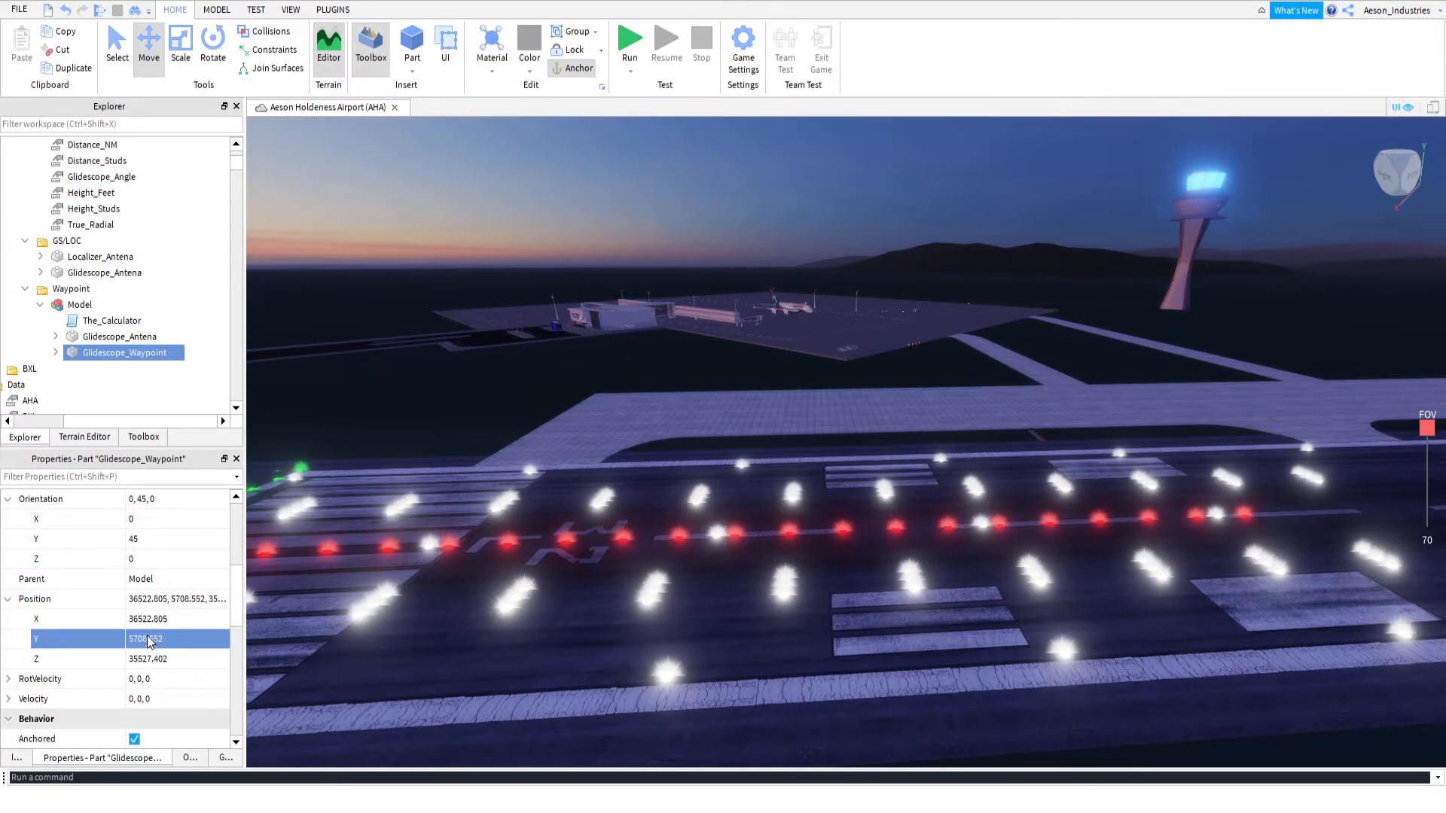
pyautogui.click(106, 337)
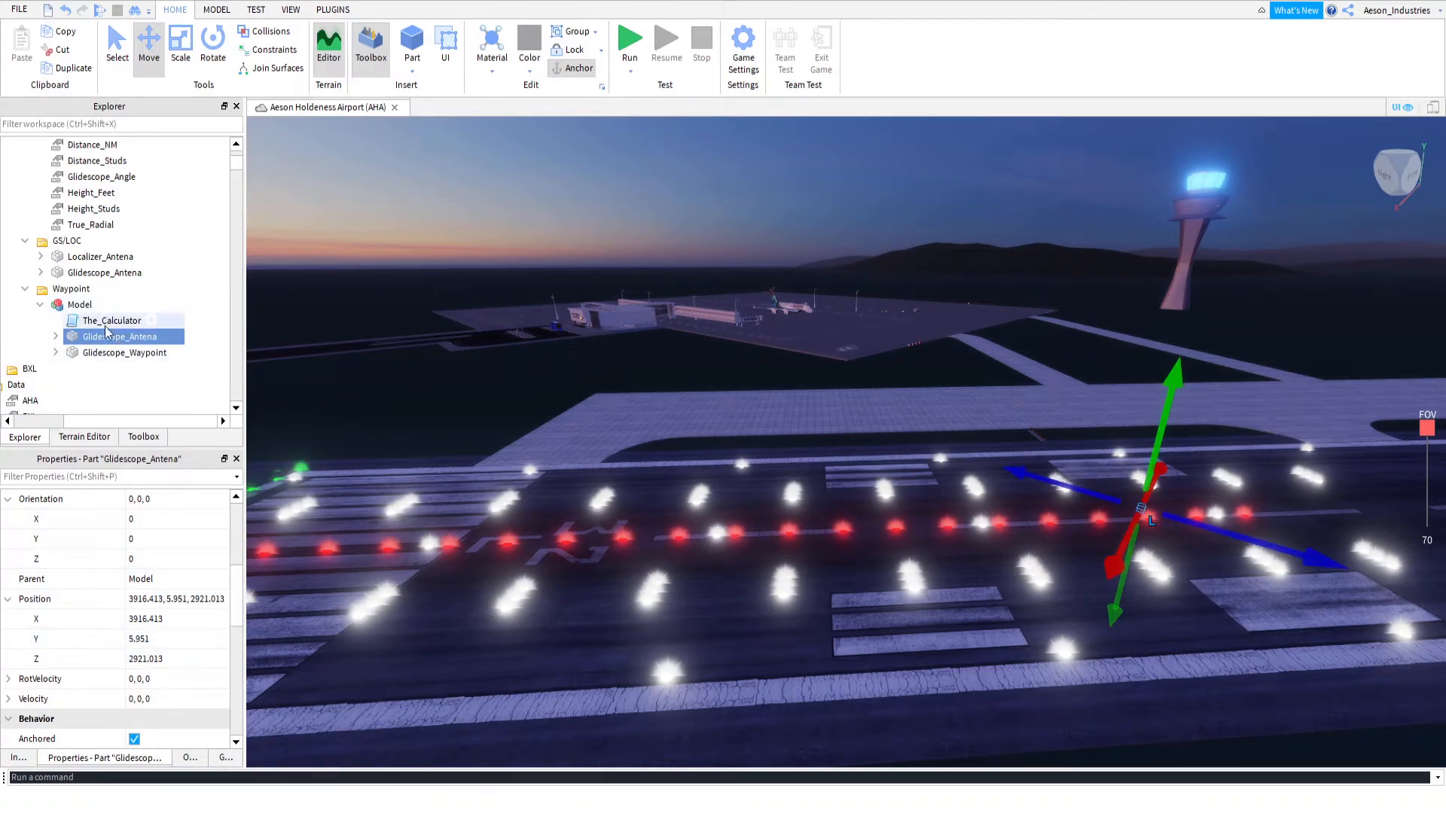
pyautogui.click(124, 352)
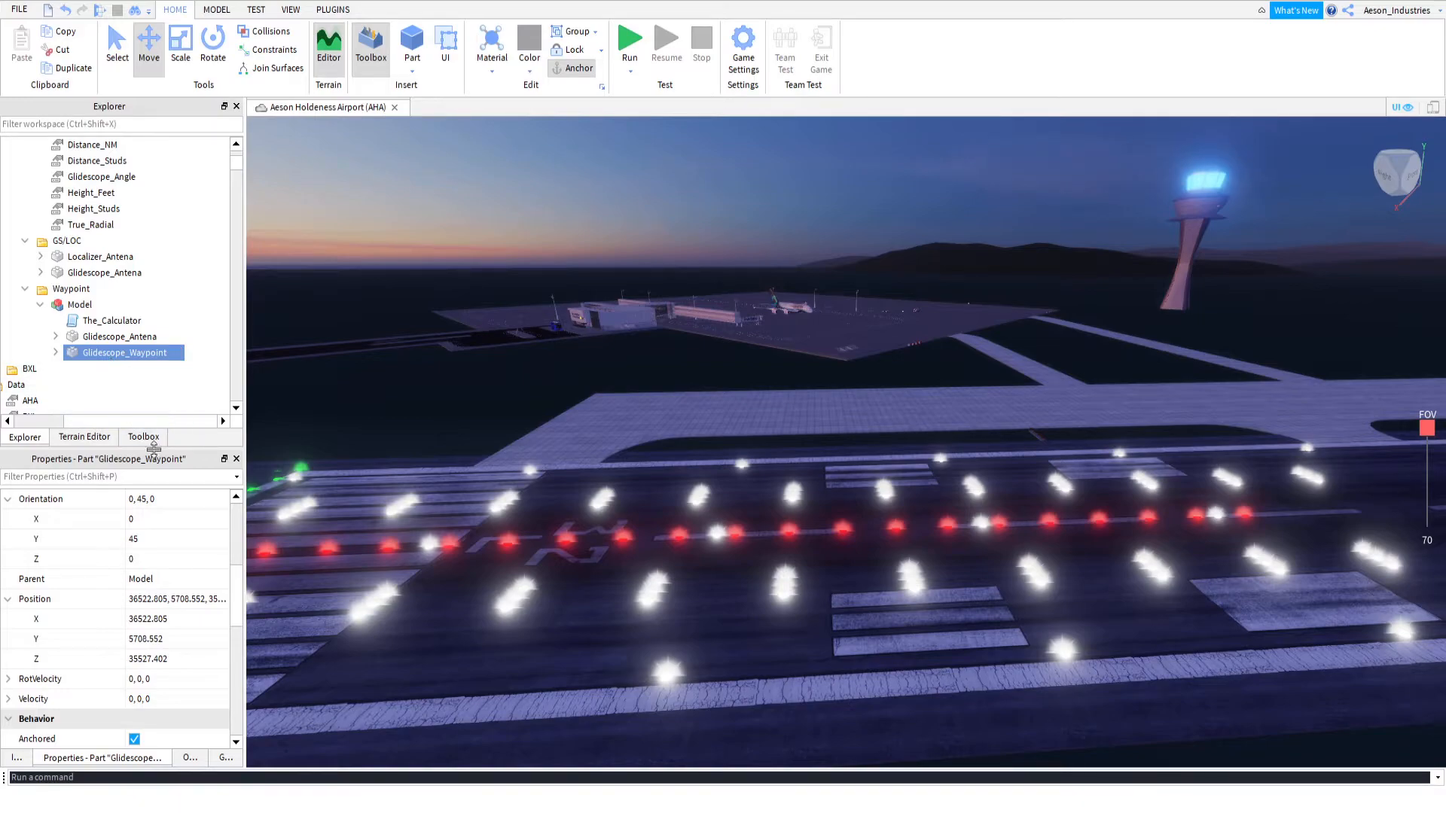
pyautogui.click(119, 338)
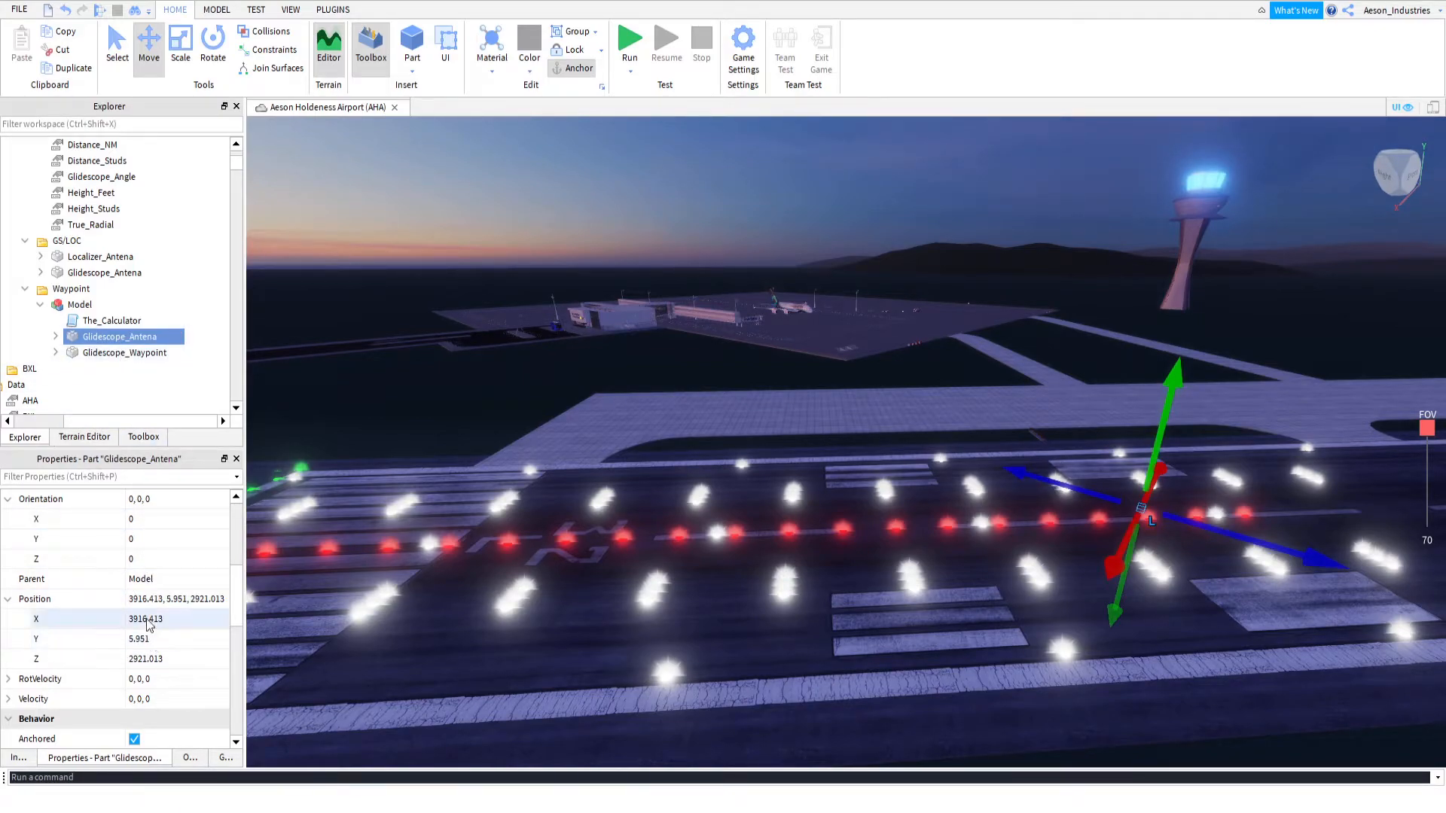
pyautogui.click(125, 353)
# Set RWY_32L's Height_Studs value to 5702, using the Glidescope_Waypoint's Y position as the starting figure
pyautogui.click(170, 641)
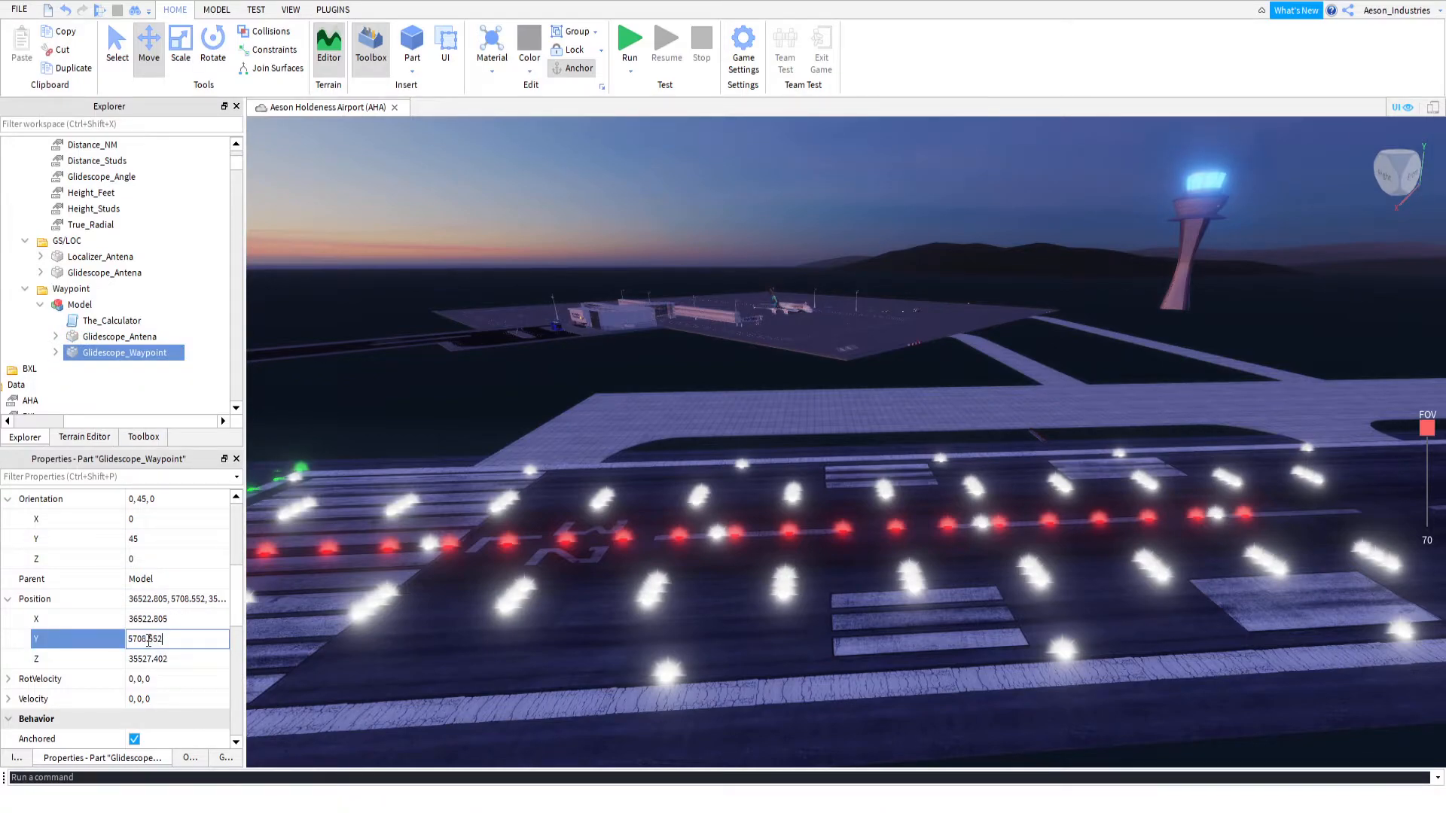
pyautogui.moveTo(148, 639); pyautogui.dragTo(131, 638)
pyautogui.hotkey('ctrl', 'c')
pyautogui.scroll(3, 100, 323)
pyautogui.click(91, 337)
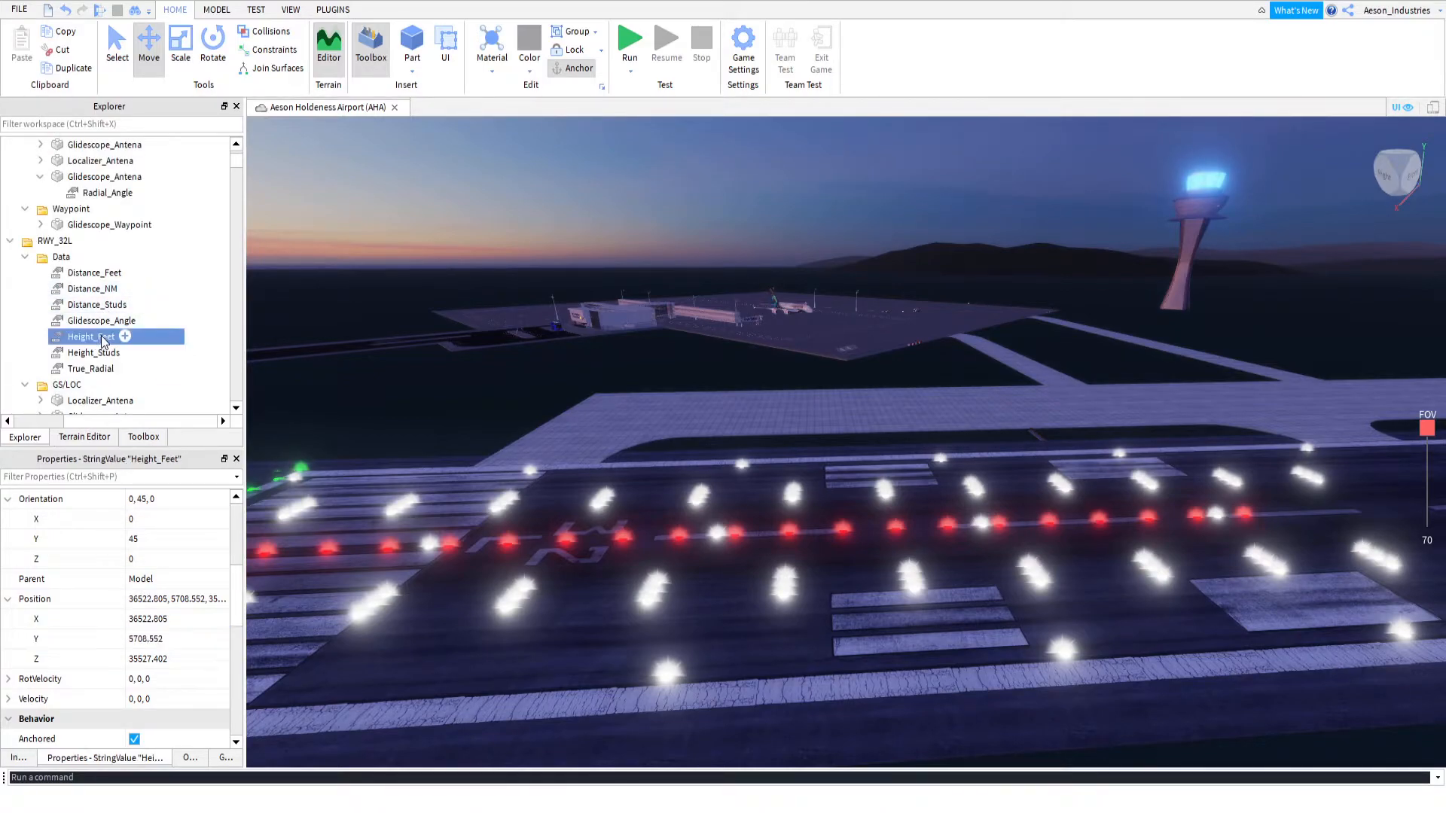
pyautogui.click(92, 353)
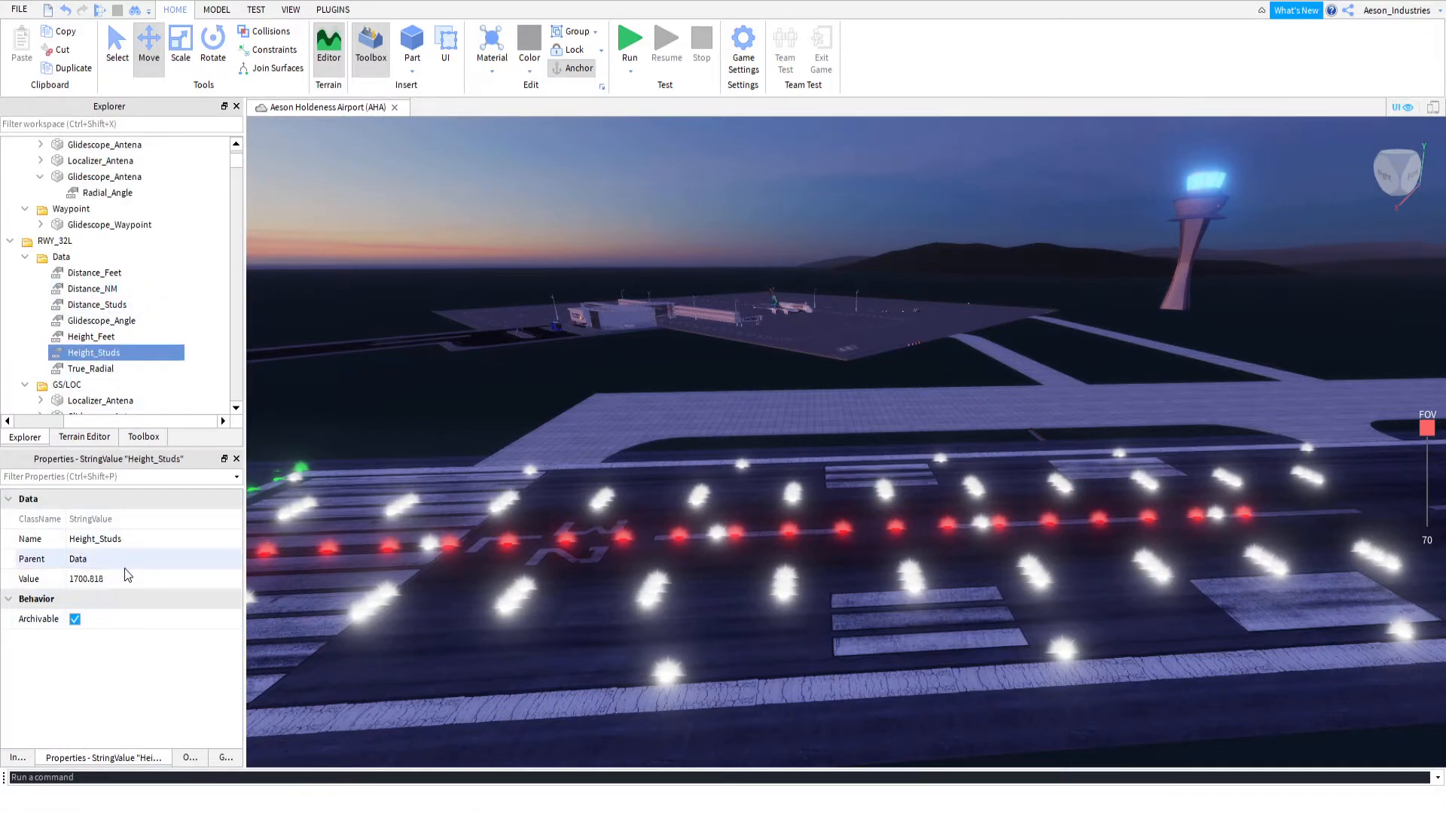
pyautogui.click(119, 578)
pyautogui.hotkey('ctrl', 'v')
pyautogui.press('BackSpace')
pyautogui.write('2')
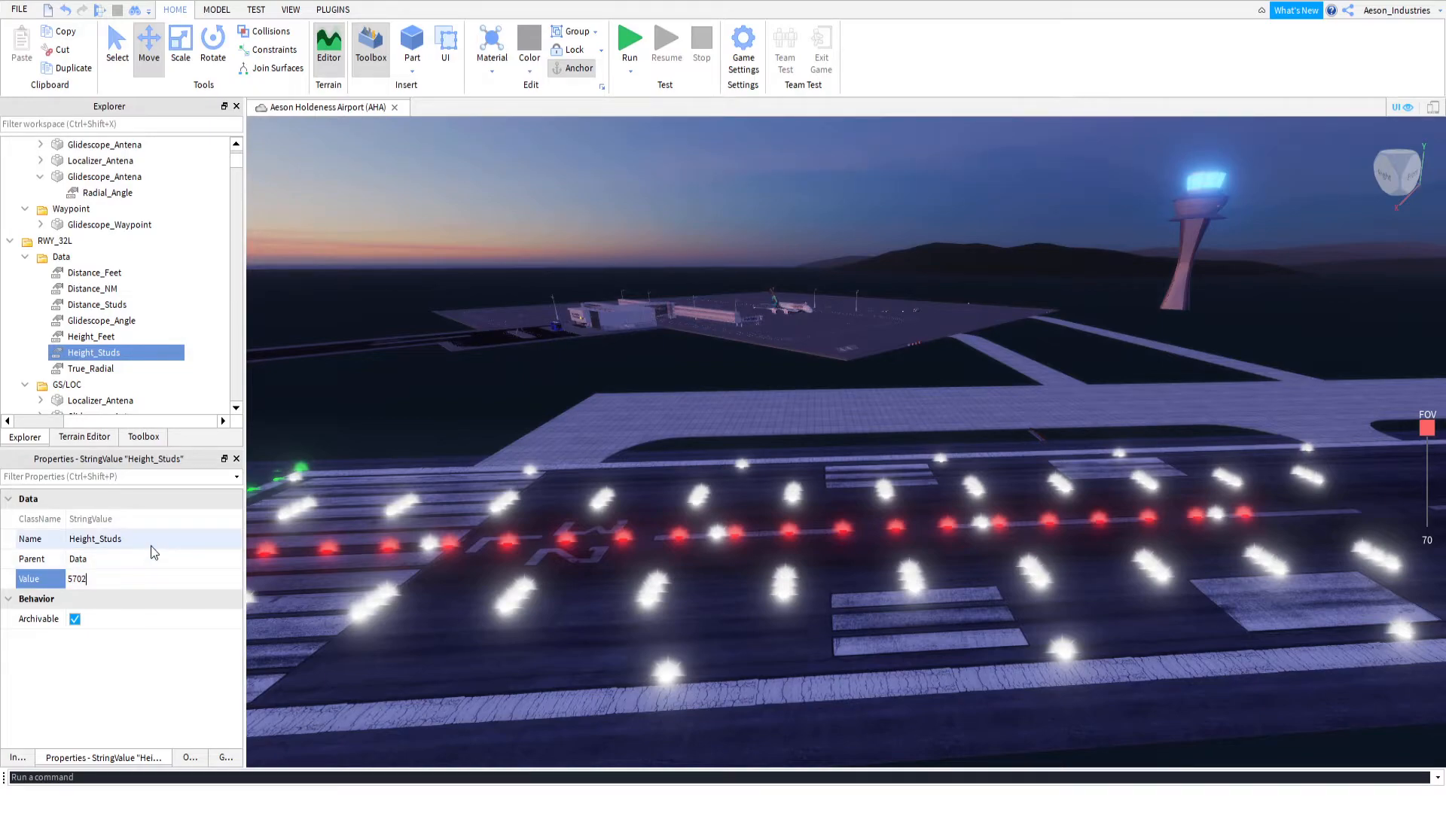
pyautogui.press('Return')
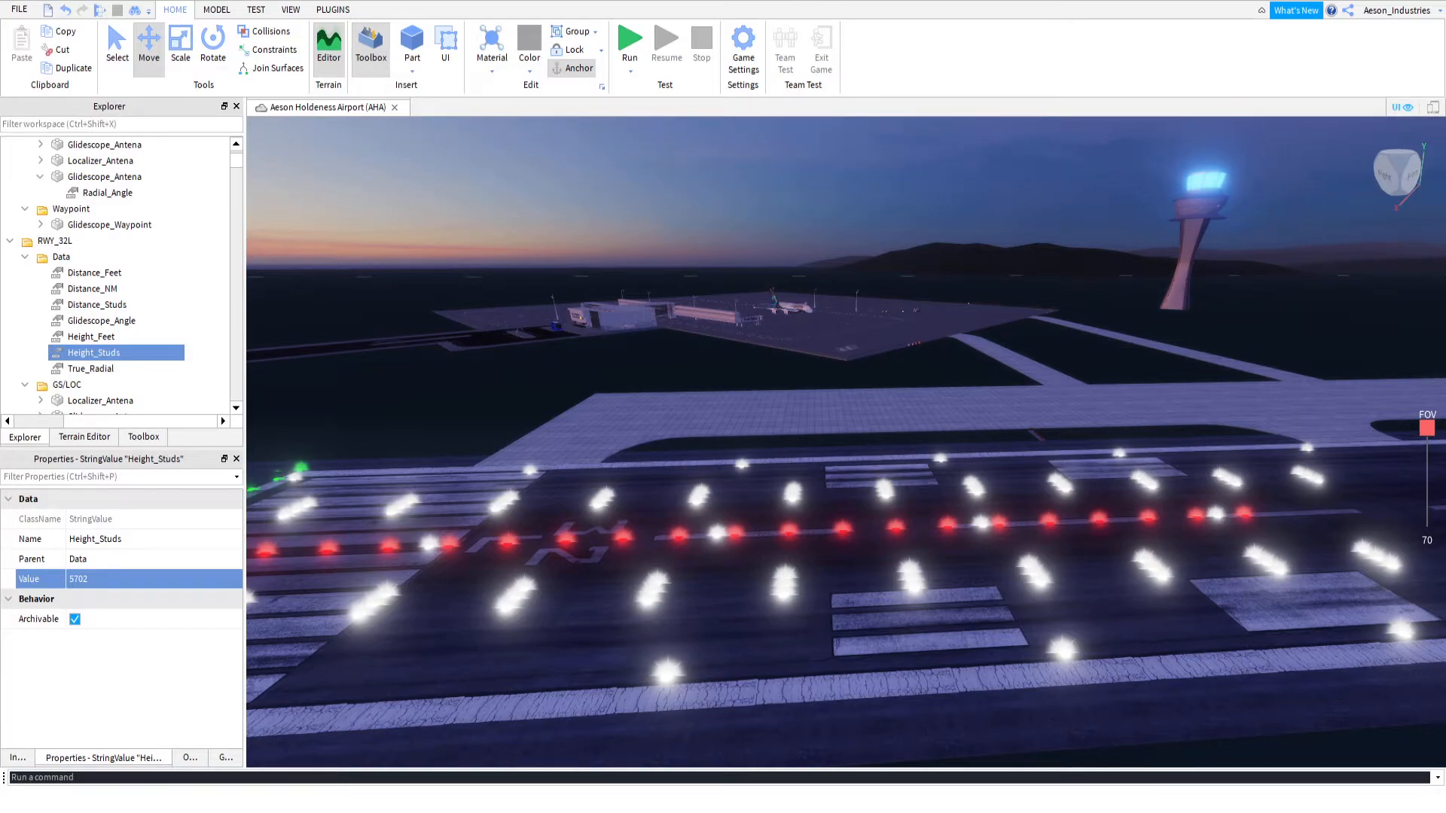
# Set RWY_32L's Height_Feet value to 5245.84
pyautogui.click(107, 339)
pyautogui.click(149, 579)
pyautogui.write('5,245')
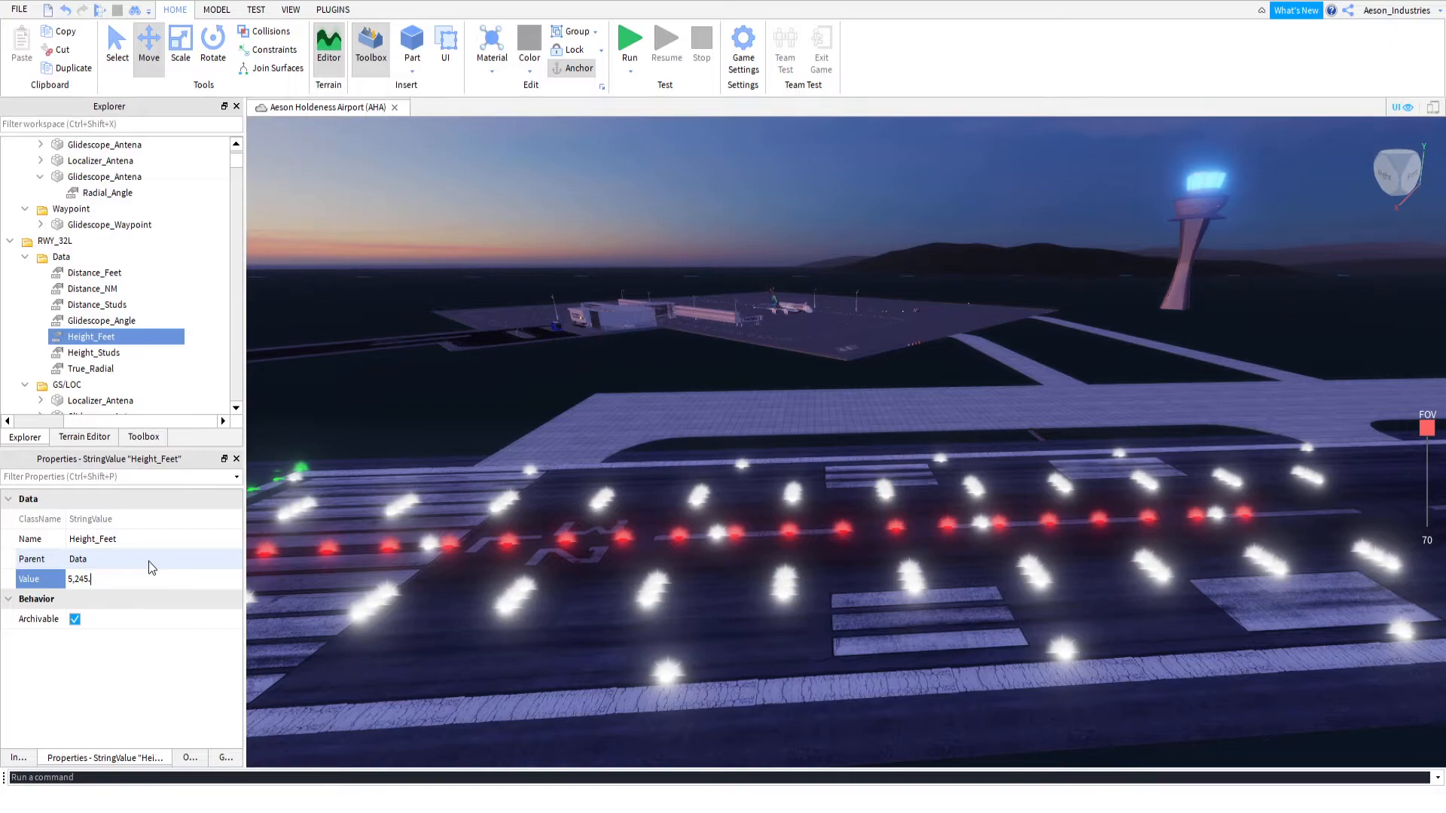
pyautogui.write('.84')
pyautogui.press('BackSpace')
pyautogui.press('Return')
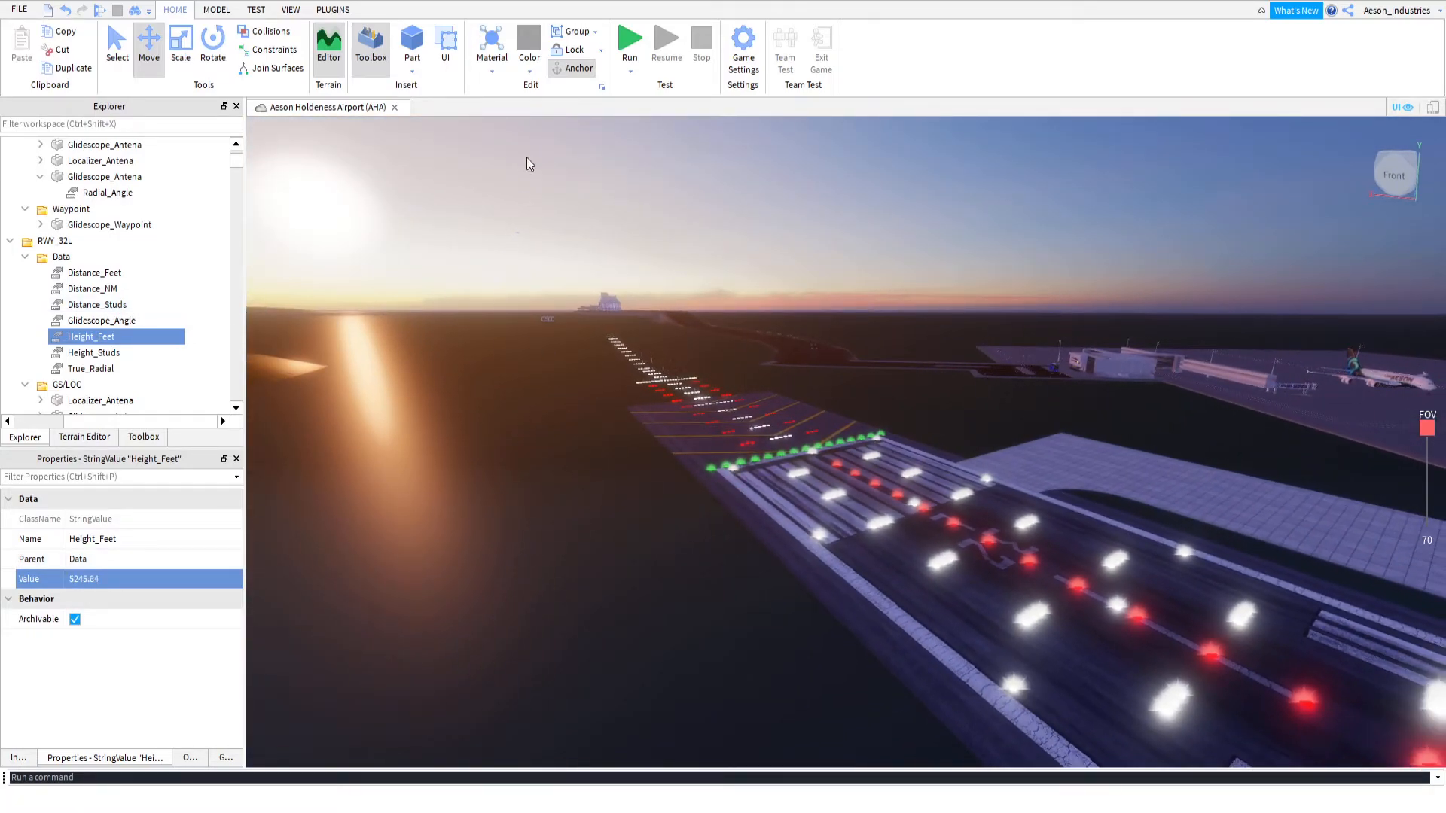
# Run the simulation to read the calculator's glideslope angle from the output, and stop the test
pyautogui.click(630, 41)
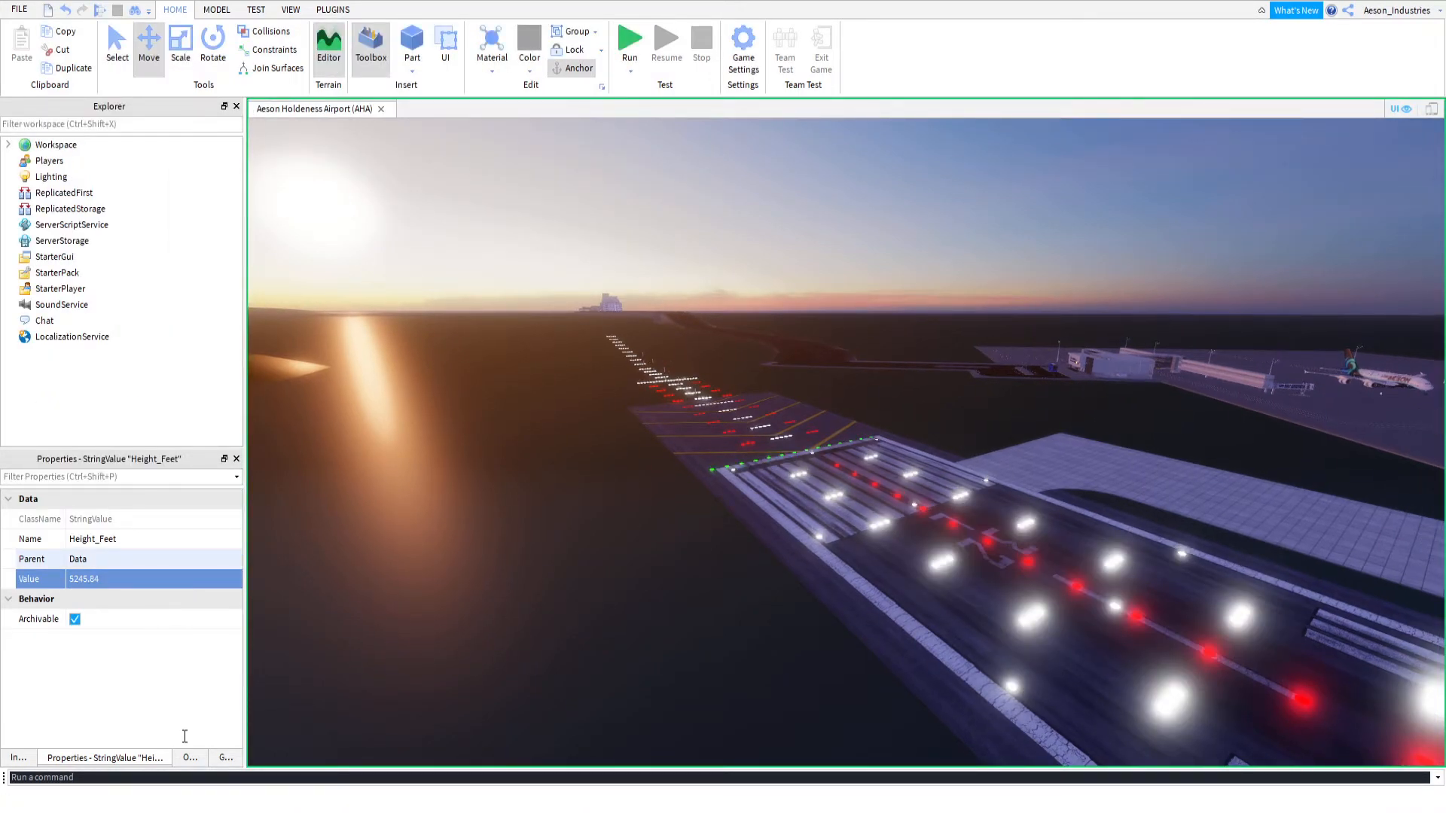
pyautogui.click(146, 550)
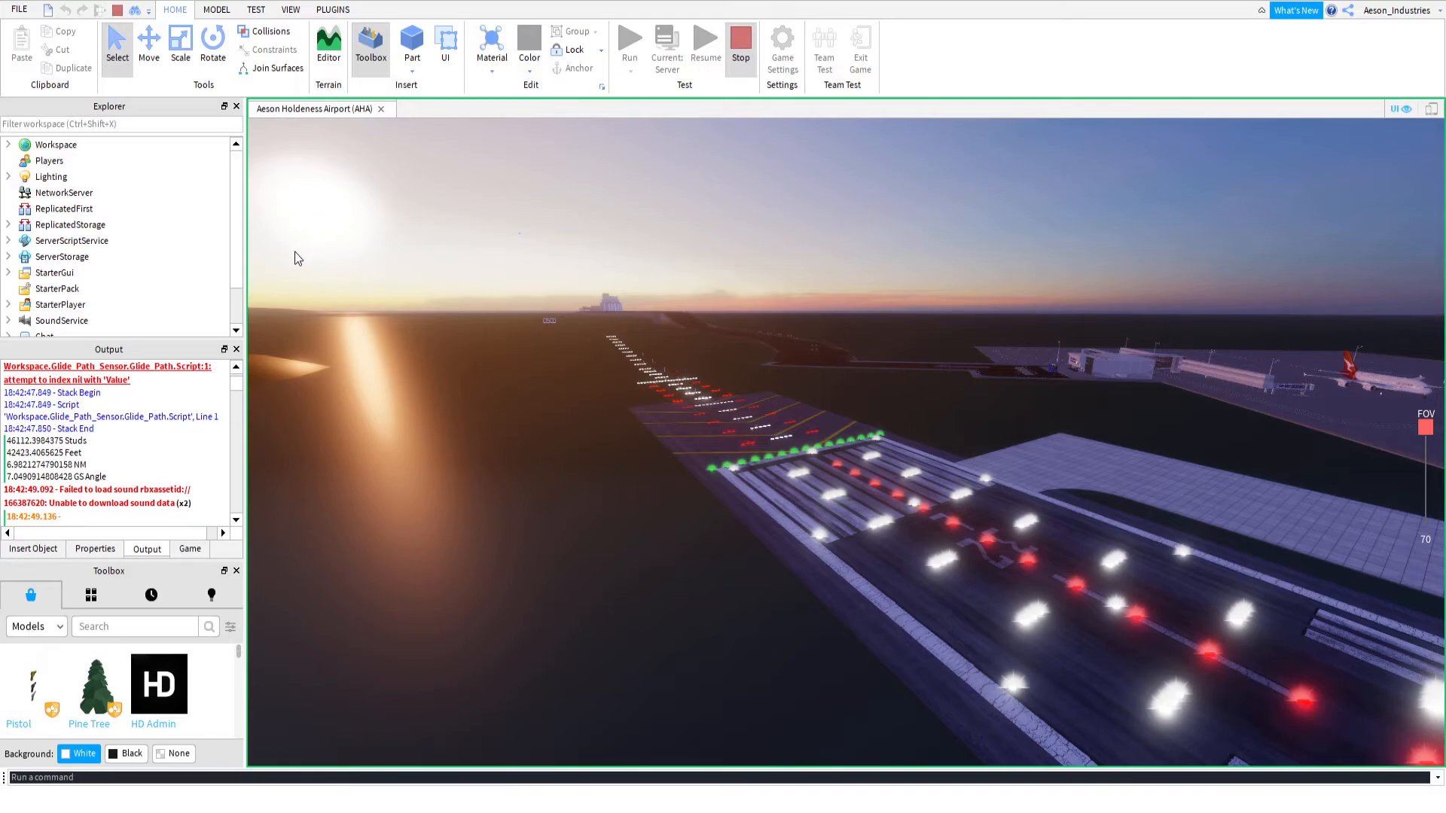
pyautogui.hotkey('shift', 'F5')
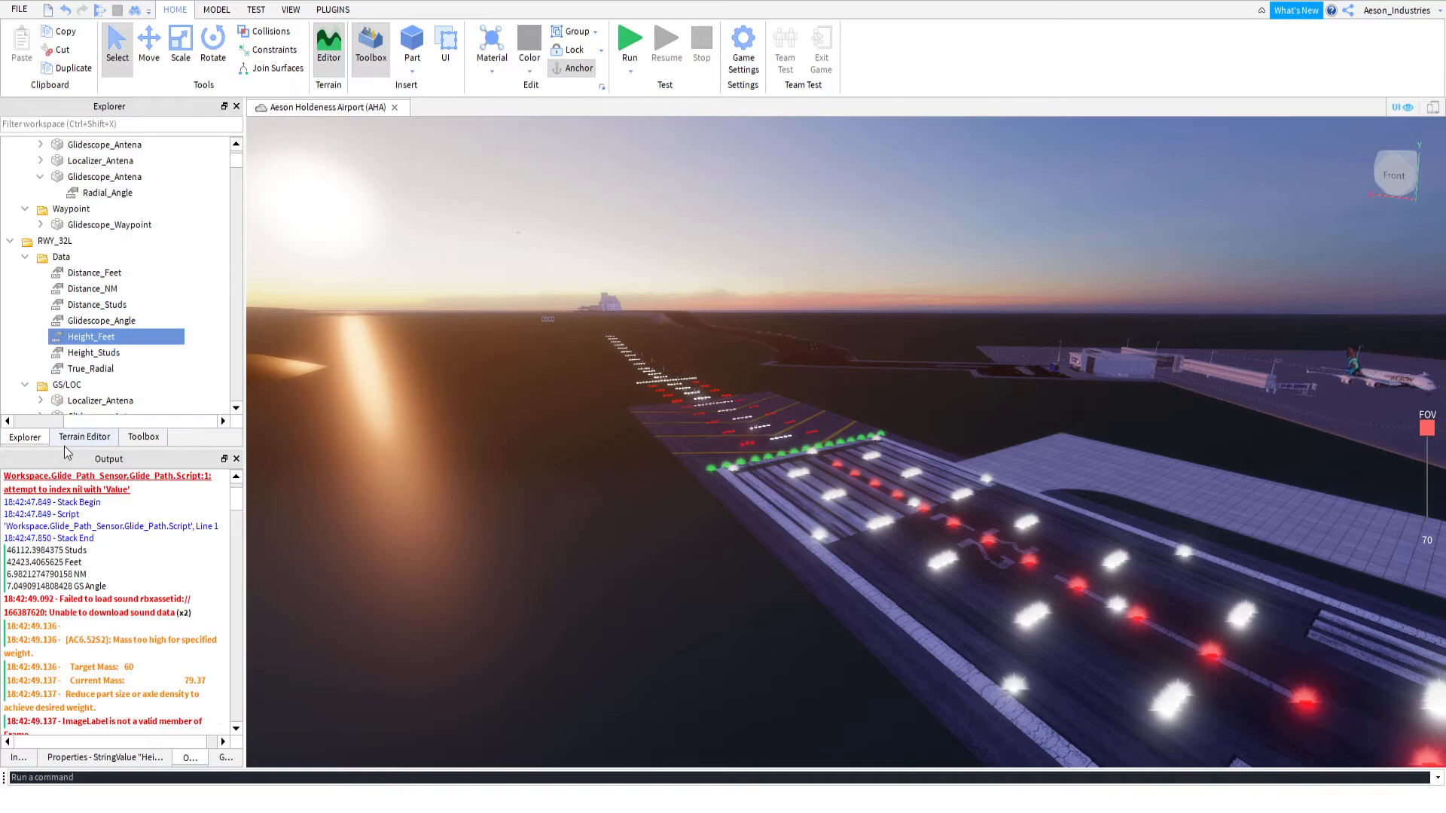
pyautogui.click(105, 757)
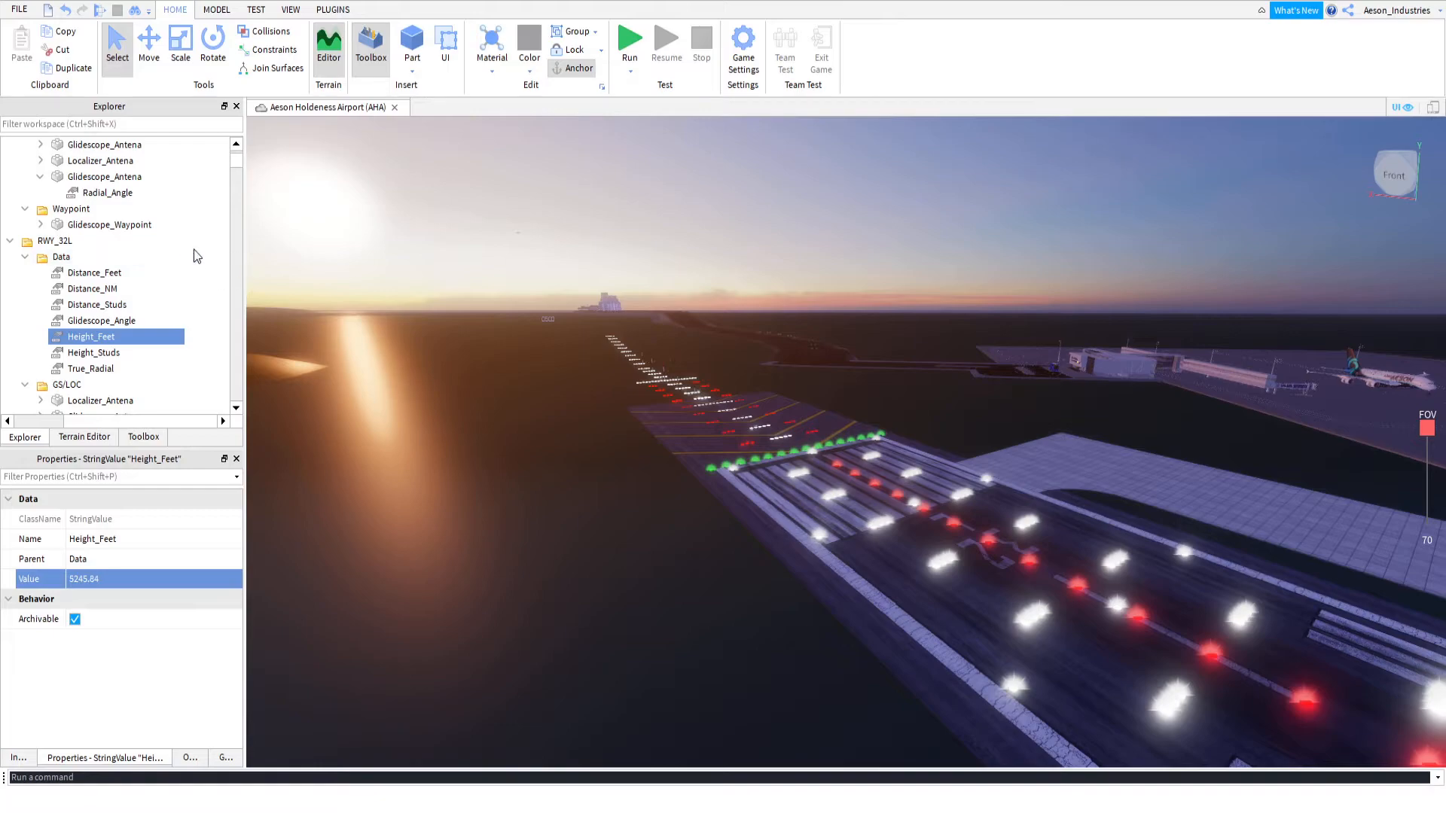
# Lower the Glidescope_Waypoint in RWY_32L's waypoint model to a Y position of about 2057 studs
pyautogui.moveTo(454, 186); pyautogui.dragTo(557, 260)
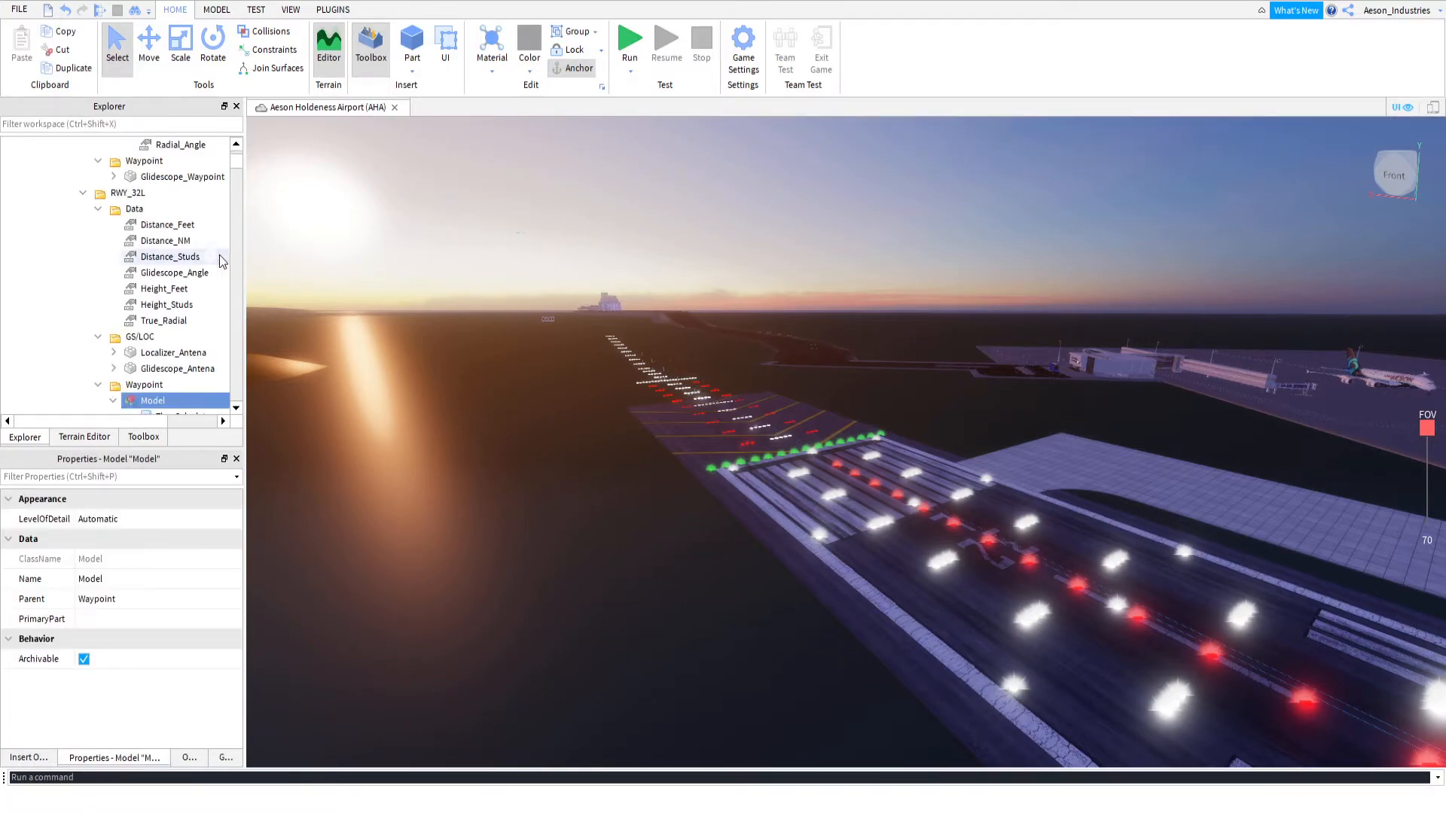
pyautogui.click(181, 304)
pyautogui.click(151, 69)
pyautogui.moveTo(527, 321); pyautogui.dragTo(534, 342)
pyautogui.scroll(-4, 147, 619)
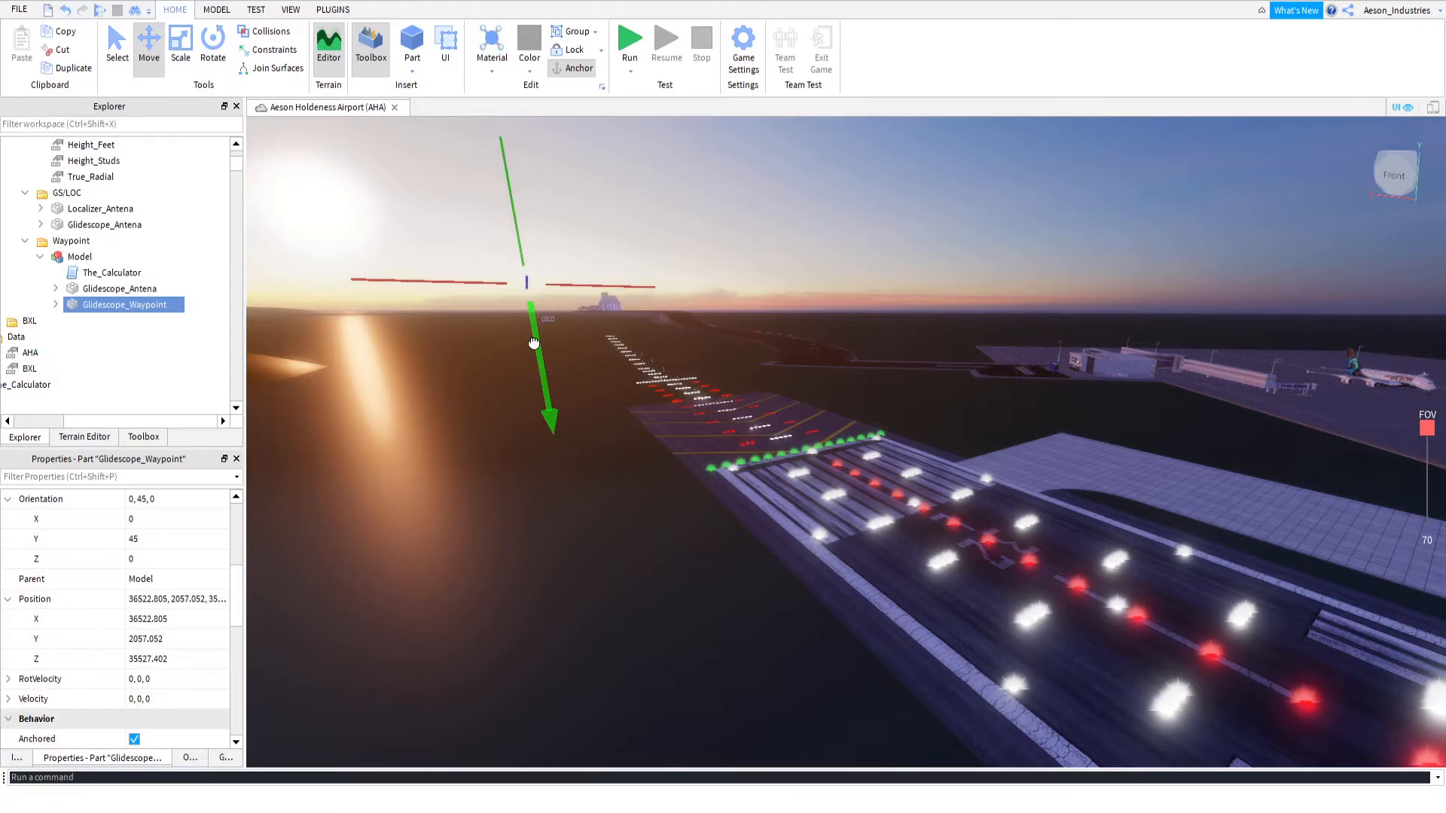
pyautogui.moveTo(534, 343); pyautogui.dragTo(533, 343)
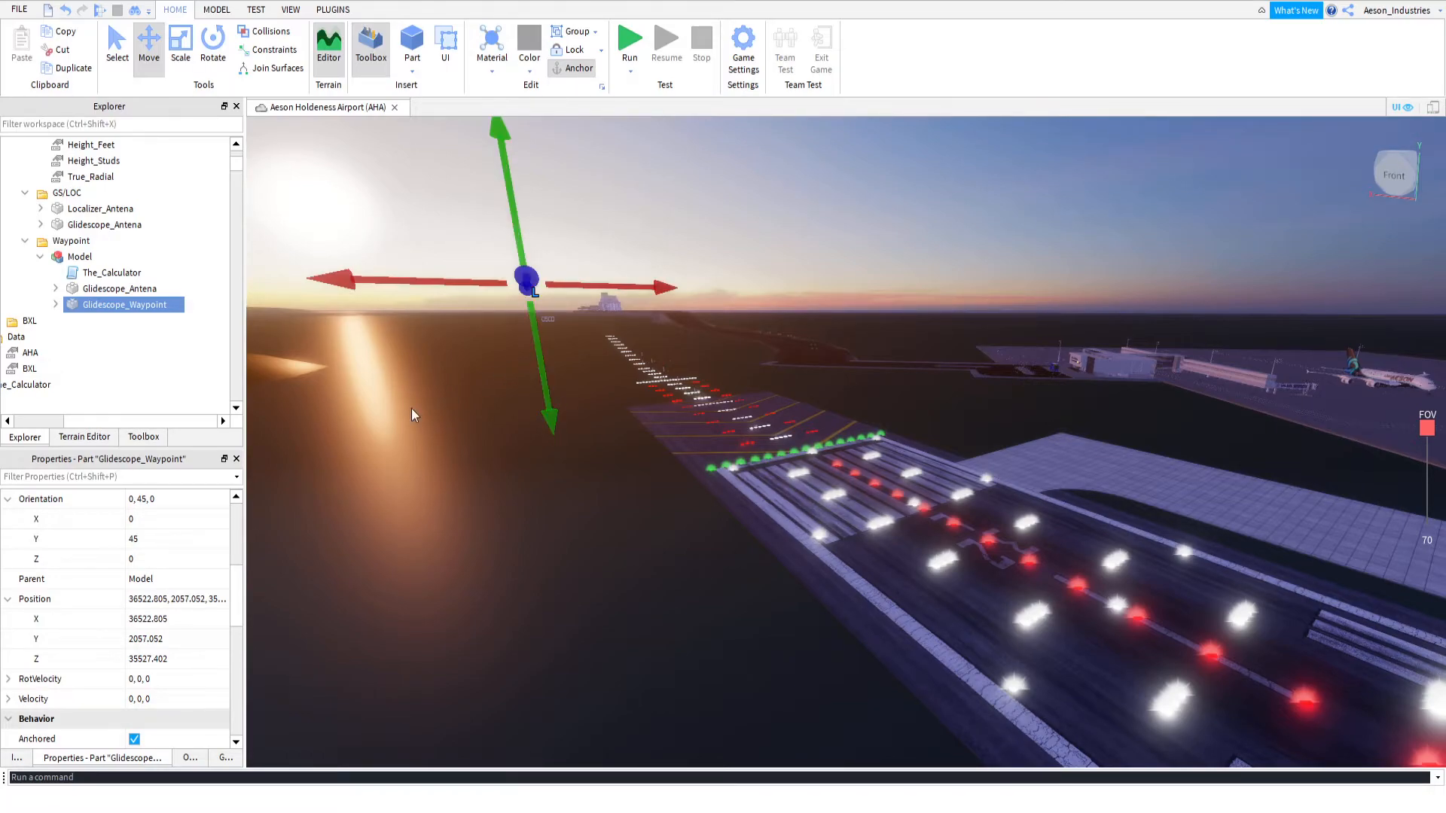
# Copy the lowered Glidescope_Waypoint's Y position, 2057.052, into RWY_32L's Height_Studs value
pyautogui.click(145, 640)
pyautogui.hotkey('ctrl', 'c')
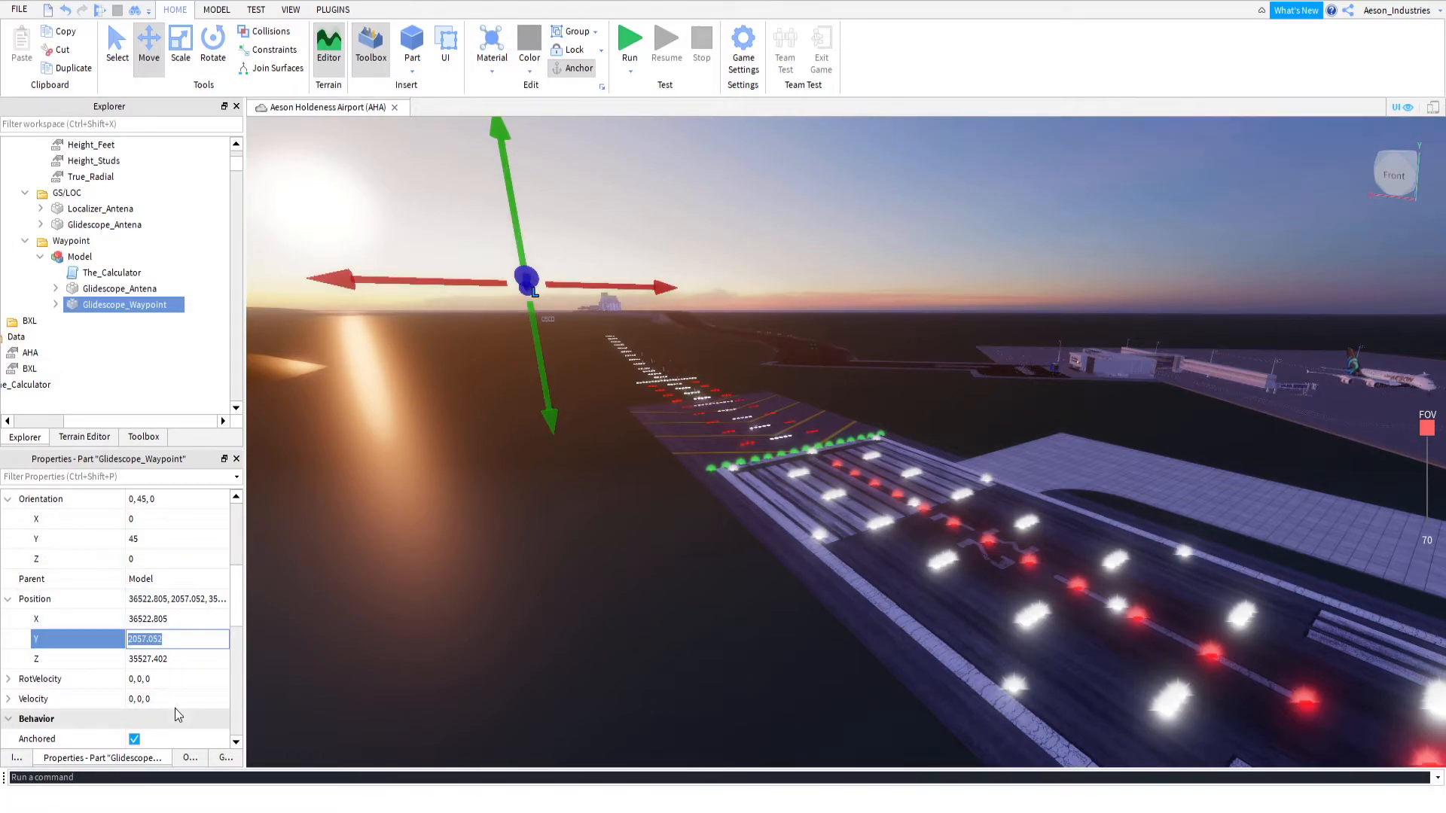
pyautogui.scroll(3, 125, 281)
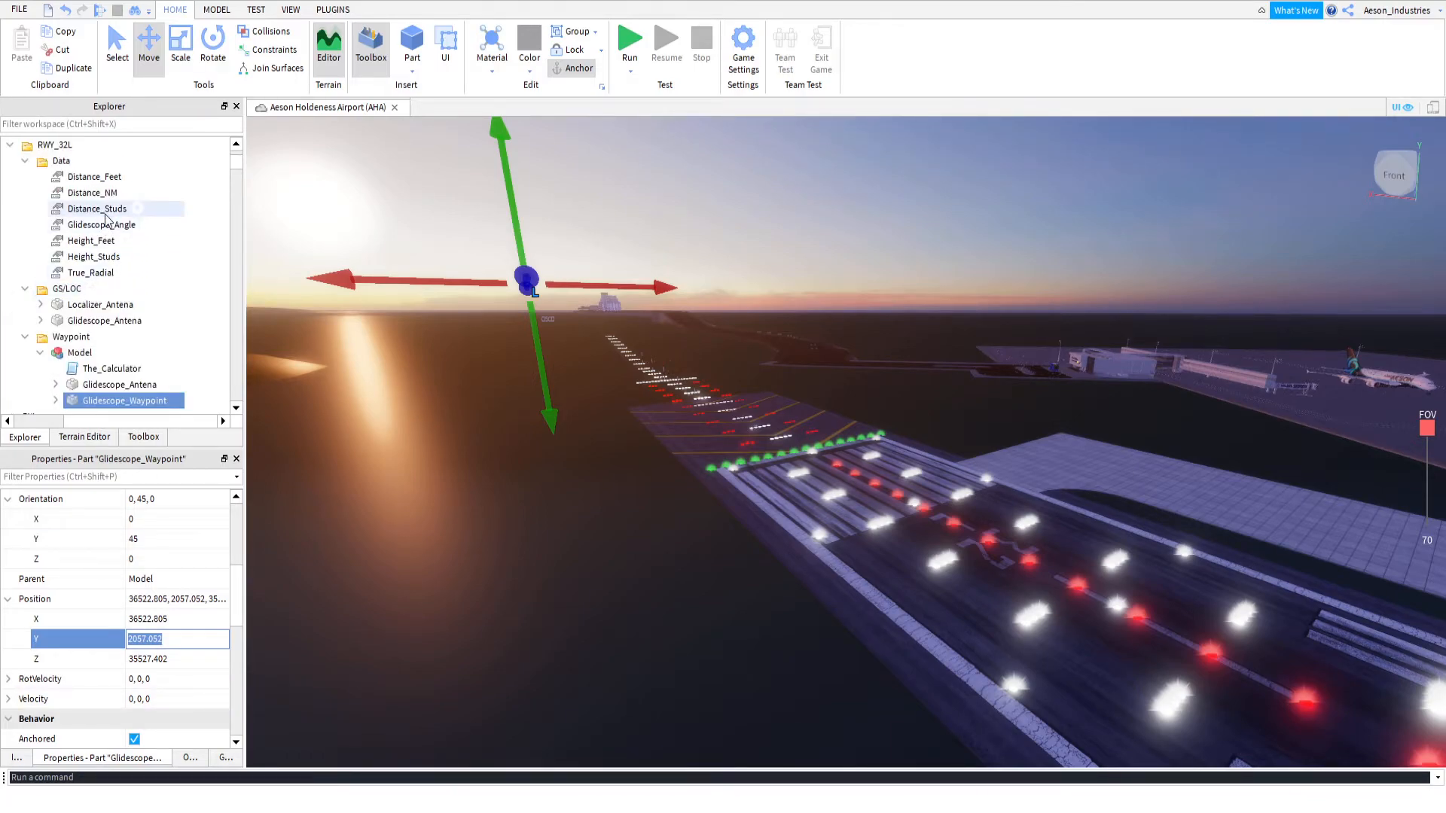
pyautogui.click(103, 257)
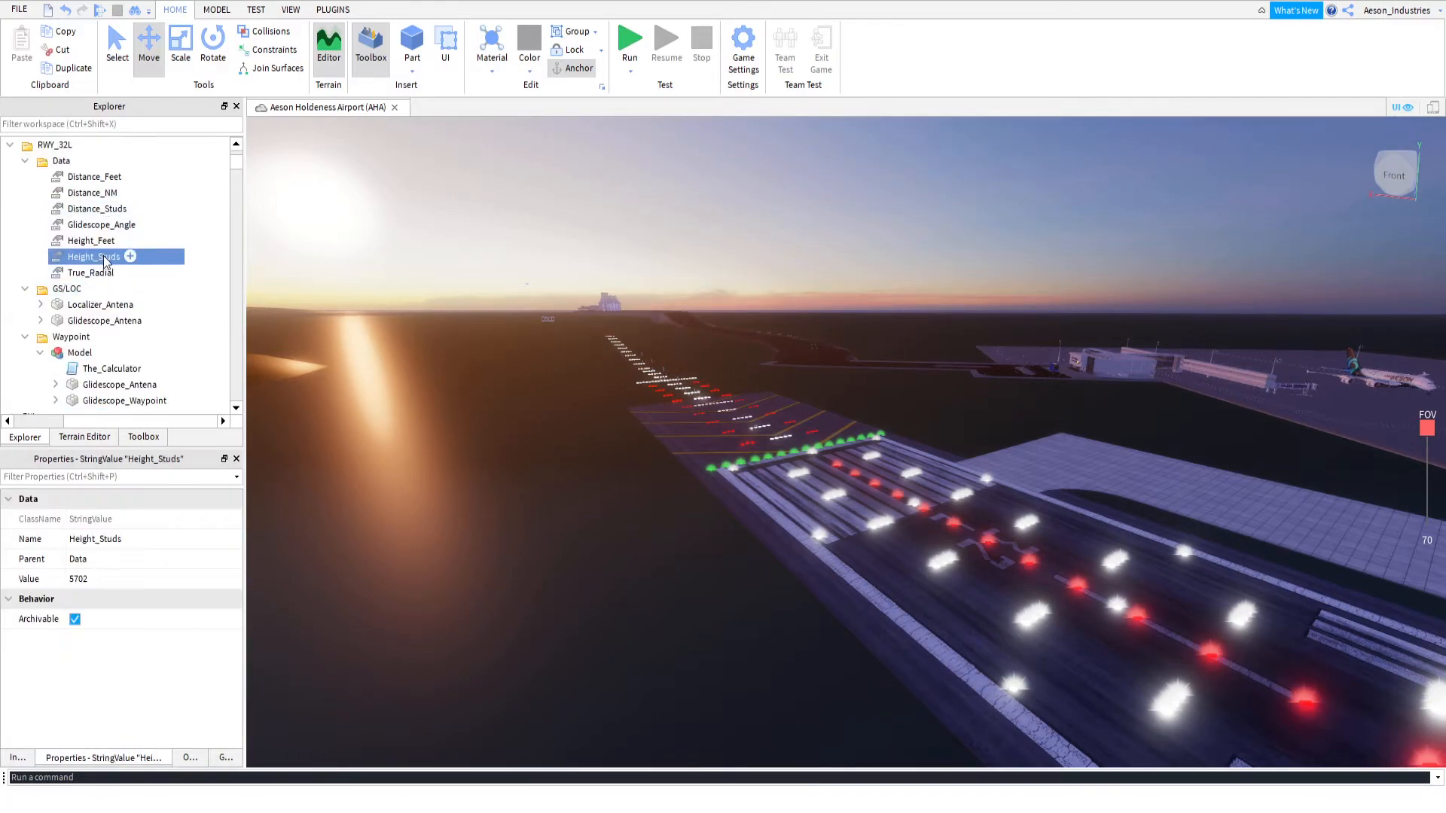
pyautogui.click(109, 578)
pyautogui.hotkey('ctrl', 'v')
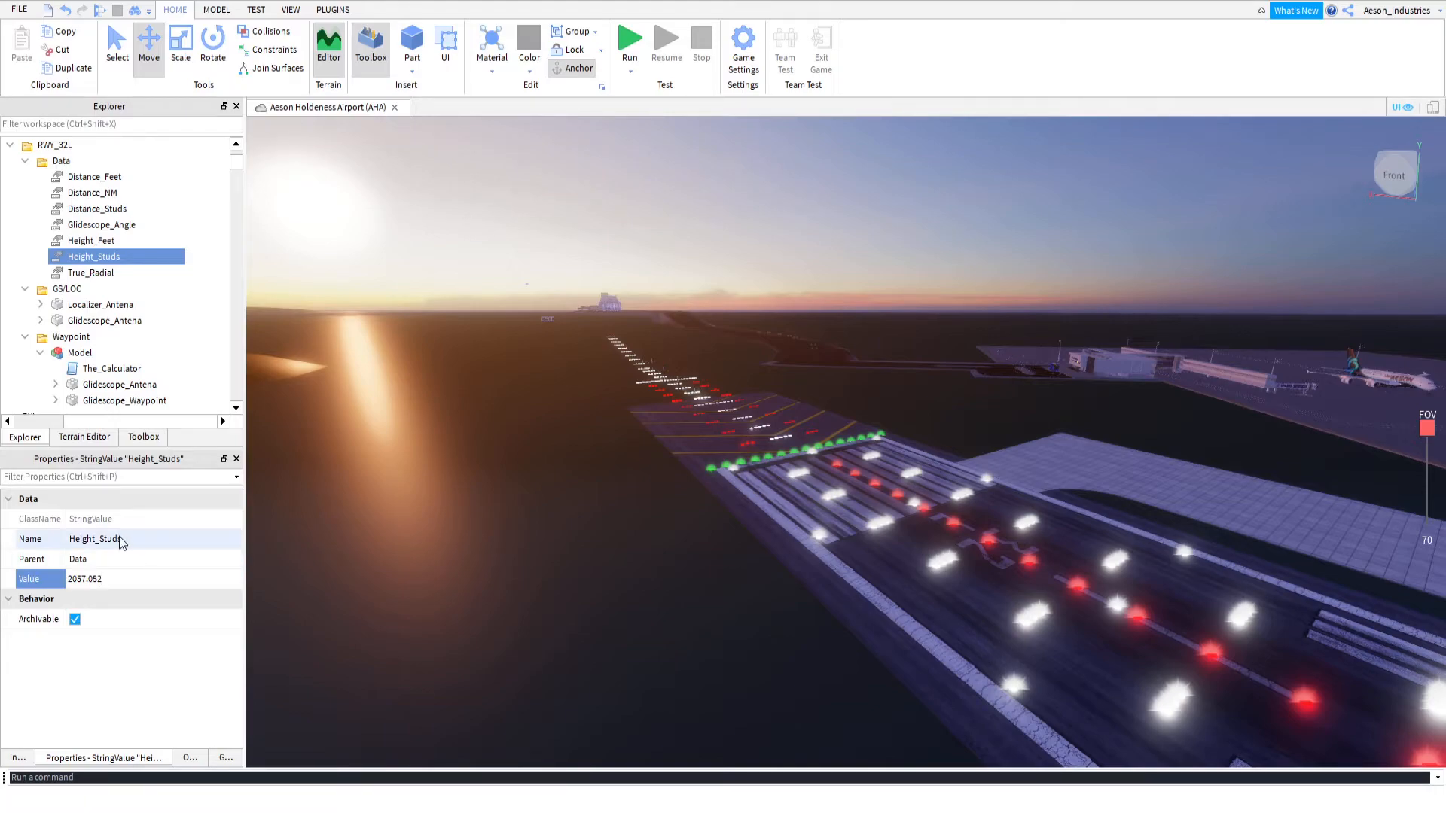
pyautogui.press('Return')
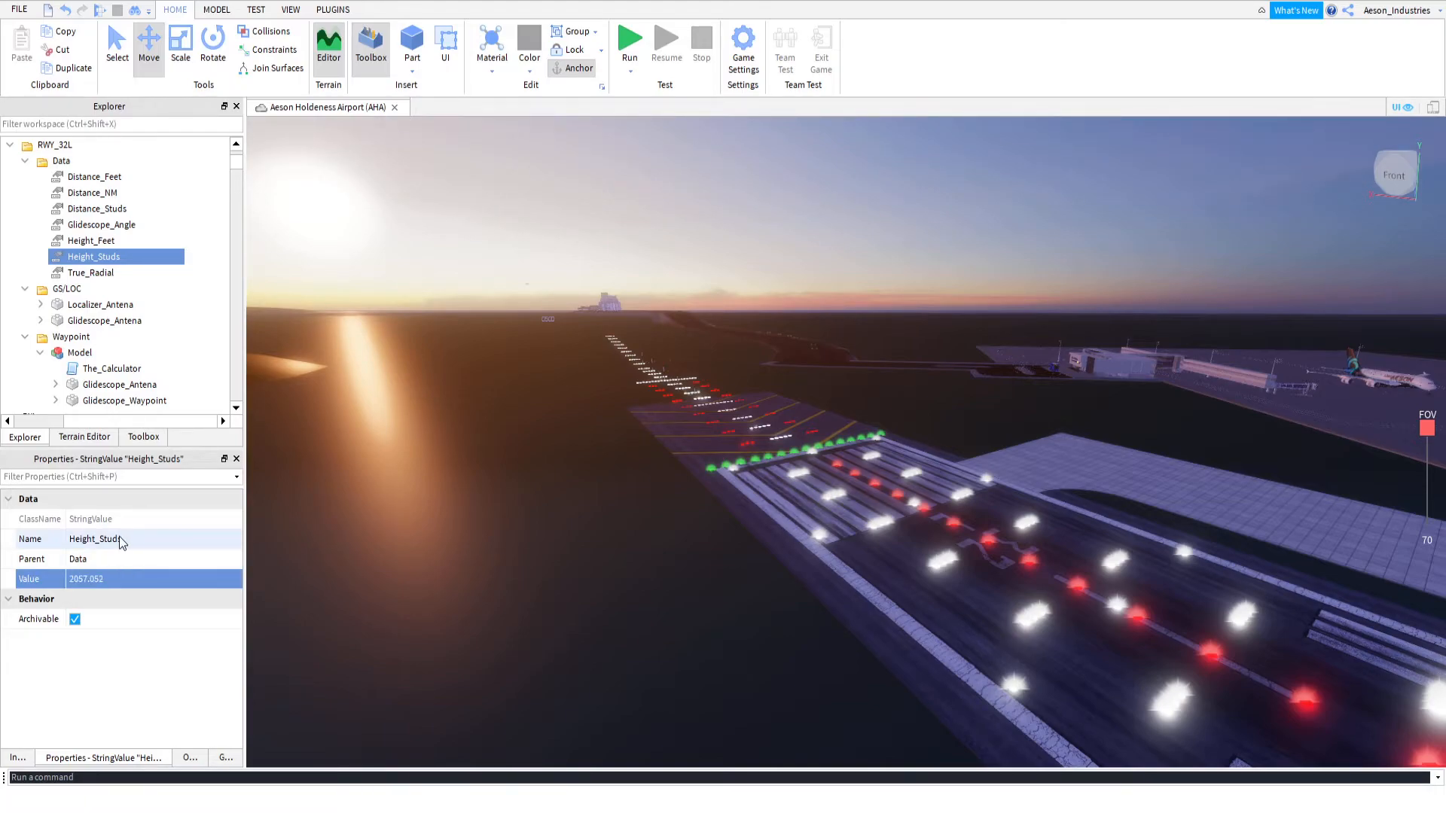
# Set RWY_32L's Height_Feet value to 1892.48784, reverting a trial rounding to 1892.5
pyautogui.click(95, 244)
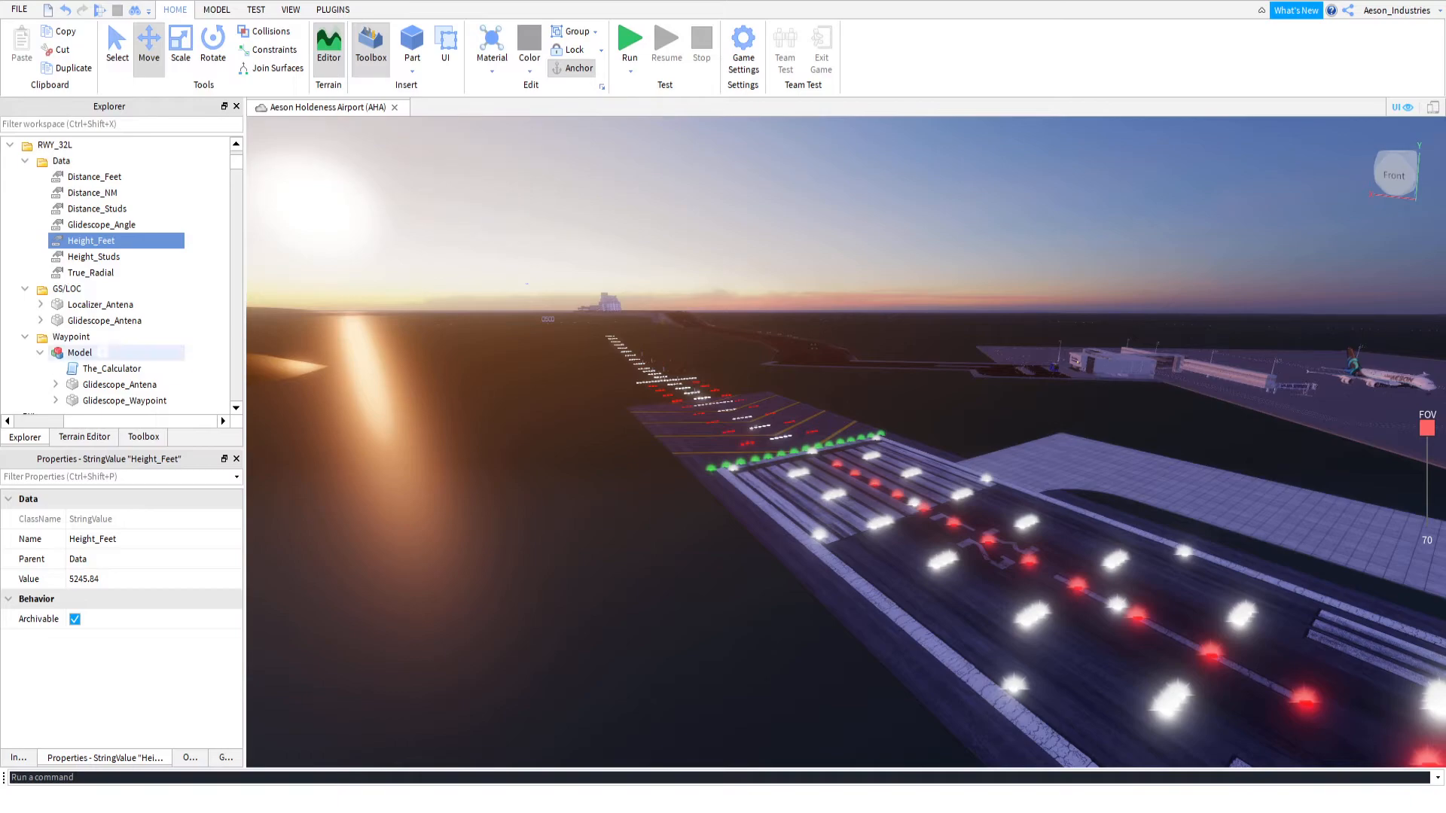
pyautogui.click(164, 579)
pyautogui.write('1892.48784')
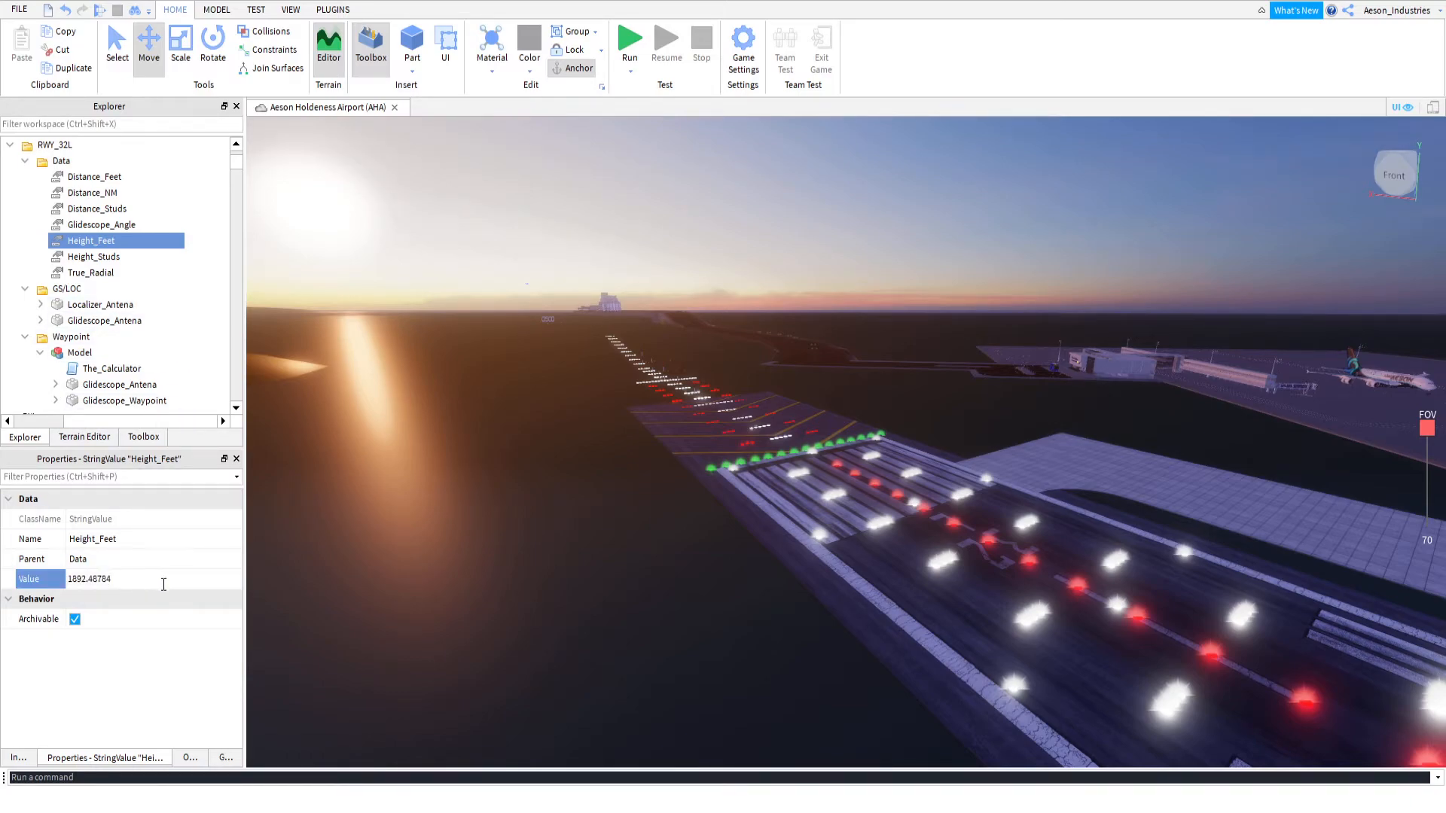
pyautogui.press('BackSpace')
pyautogui.press('BackSpace')
pyautogui.press('BackSpace')
pyautogui.press('BackSpace')
pyautogui.write('5')
pyautogui.press('Return')
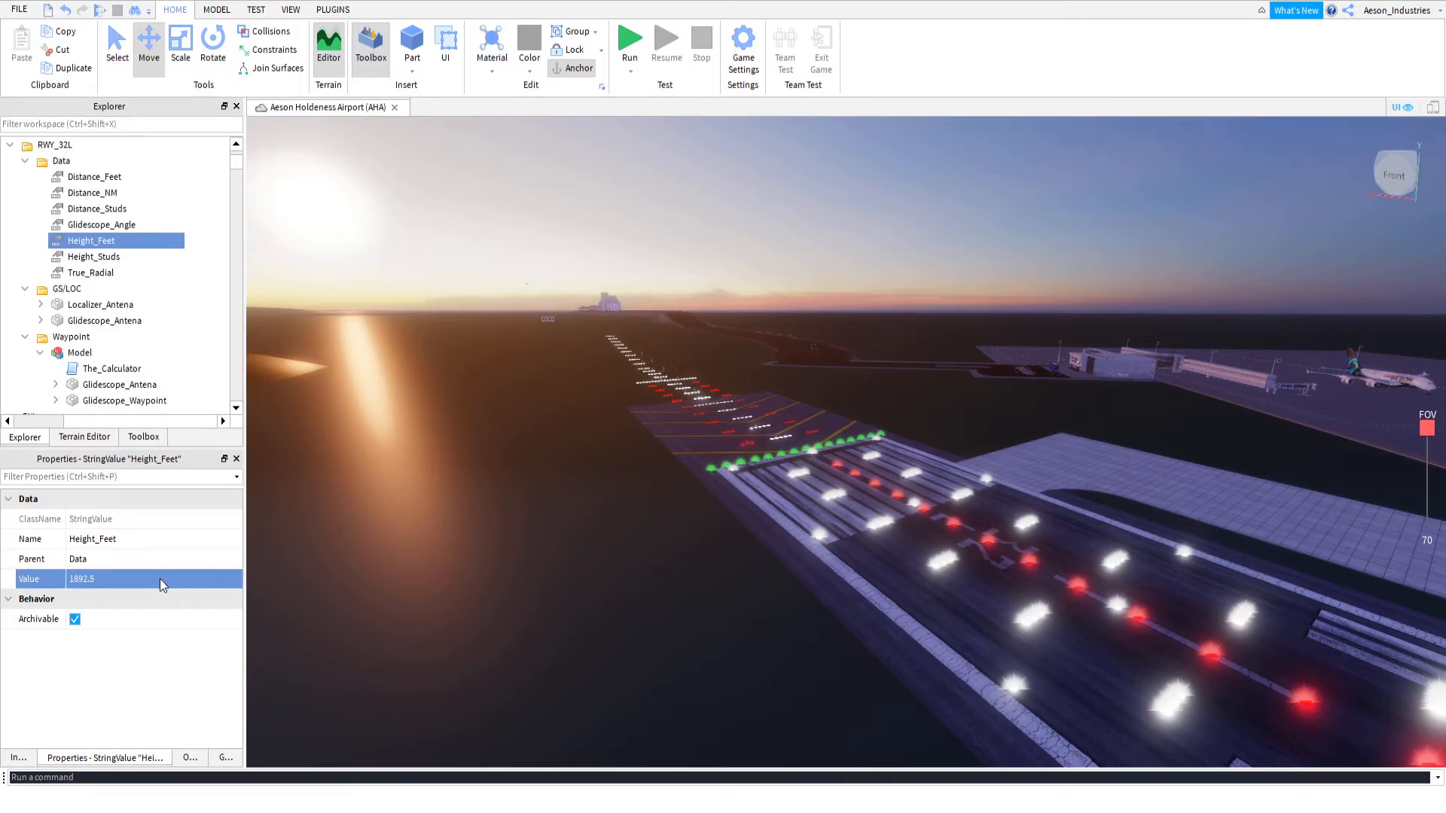
pyautogui.click(160, 579)
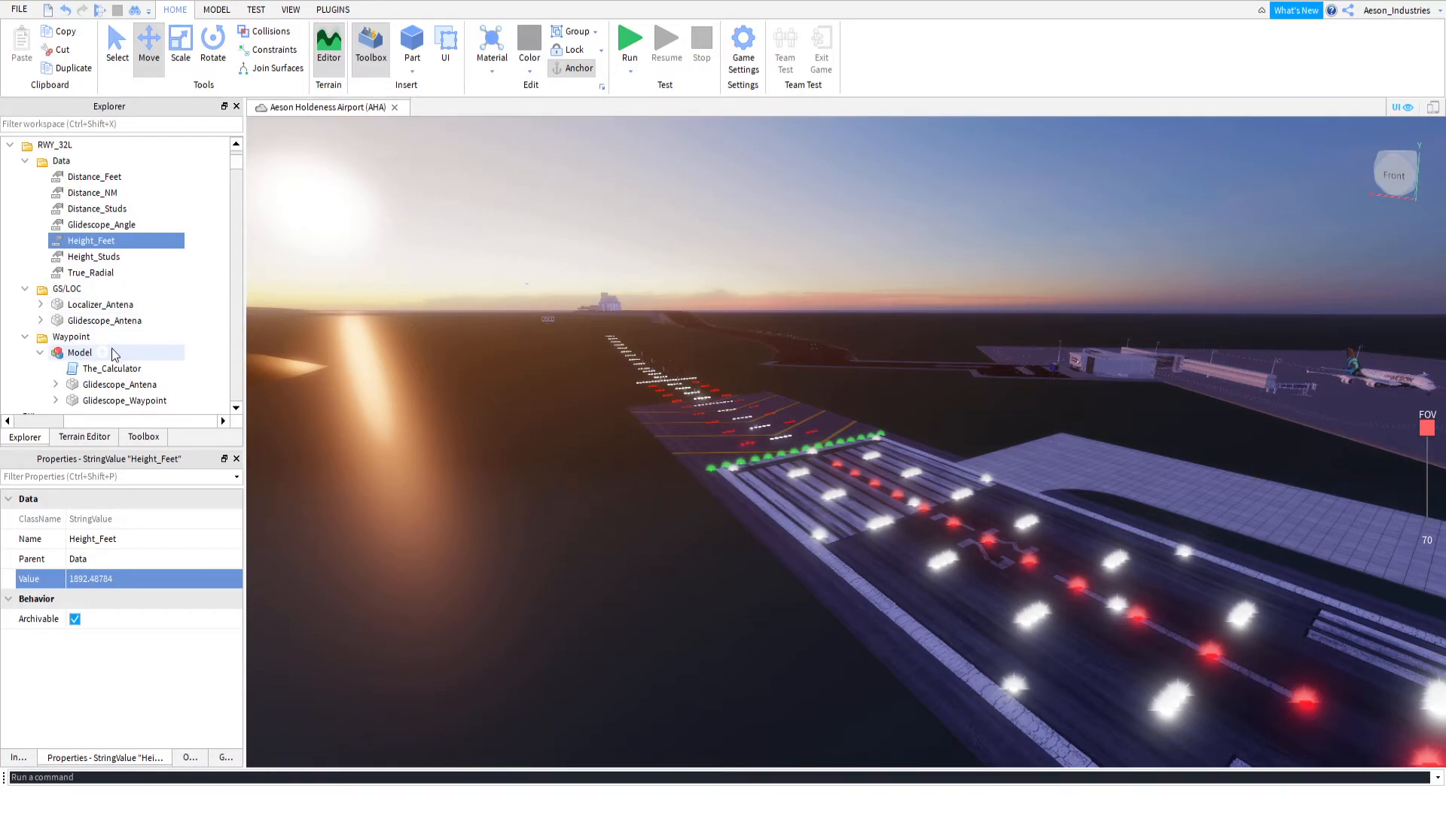
# Run the simulation again, check the recalculated glideslope angle in the output, and stop the test
pyautogui.scroll(-3, 113, 348)
pyautogui.scroll(2, 111, 348)
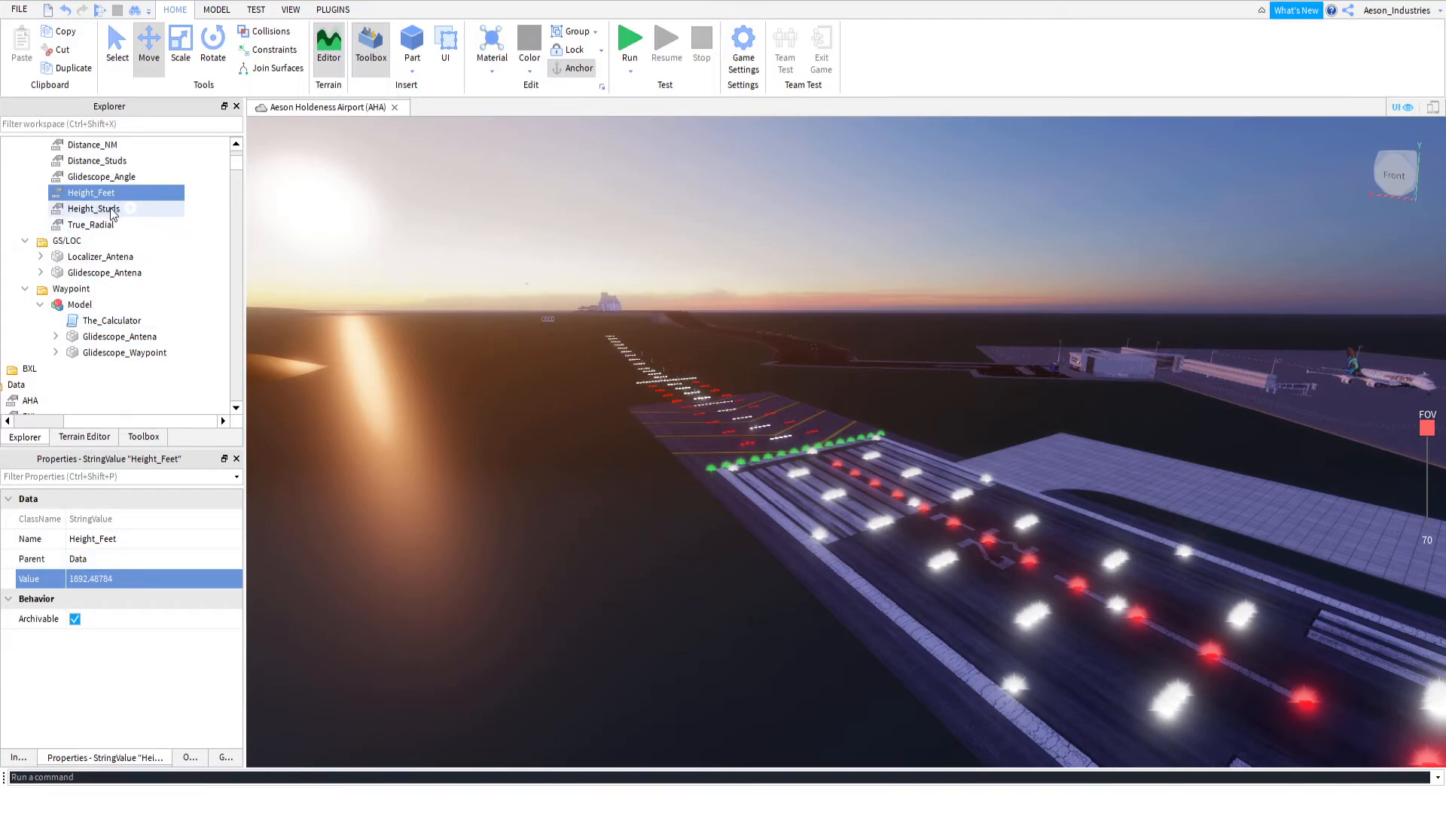
pyautogui.click(631, 41)
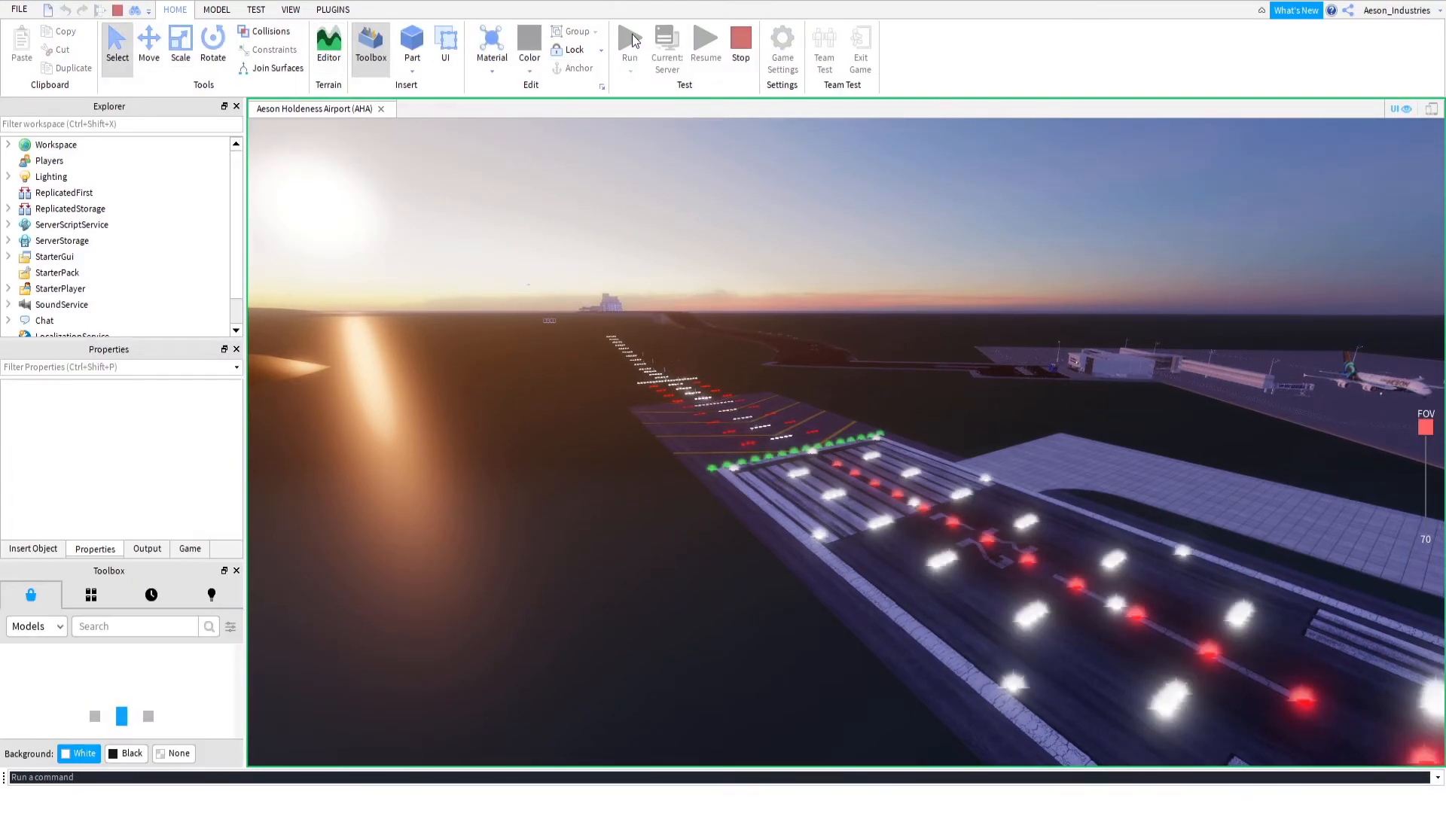
pyautogui.click(147, 549)
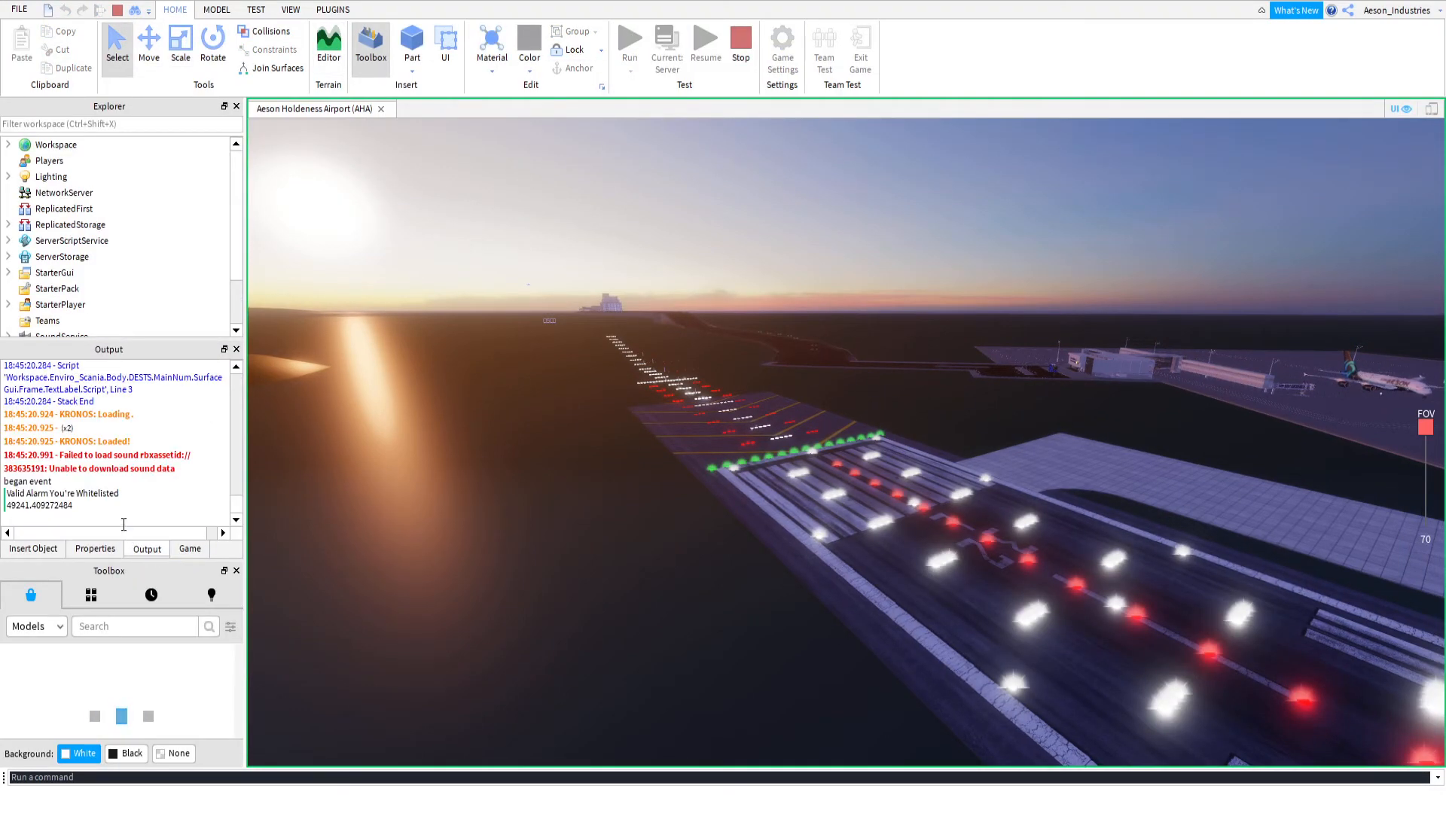
pyautogui.scroll(5, 127, 475)
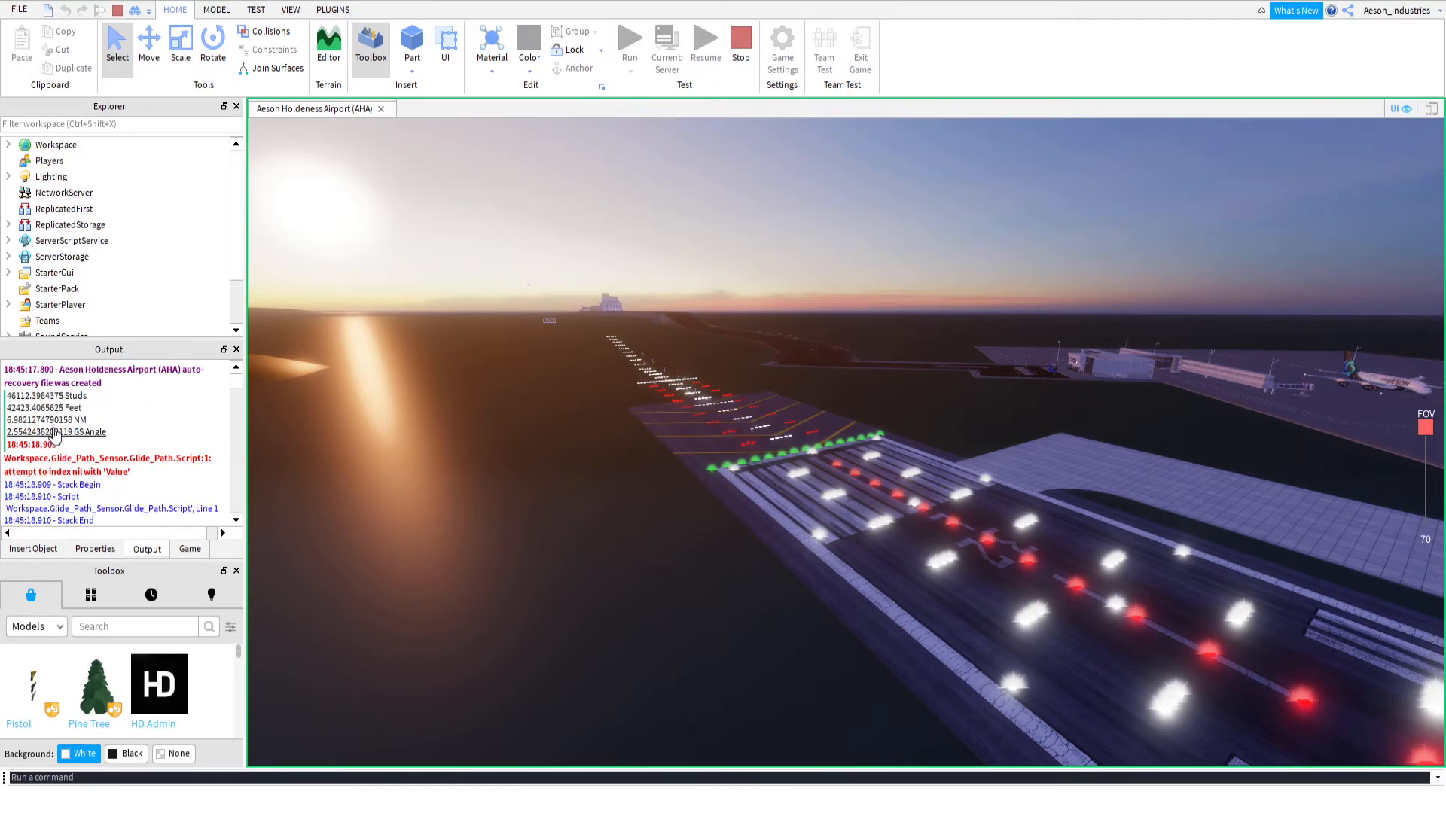
pyautogui.moveTo(5, 433); pyautogui.dragTo(24, 439)
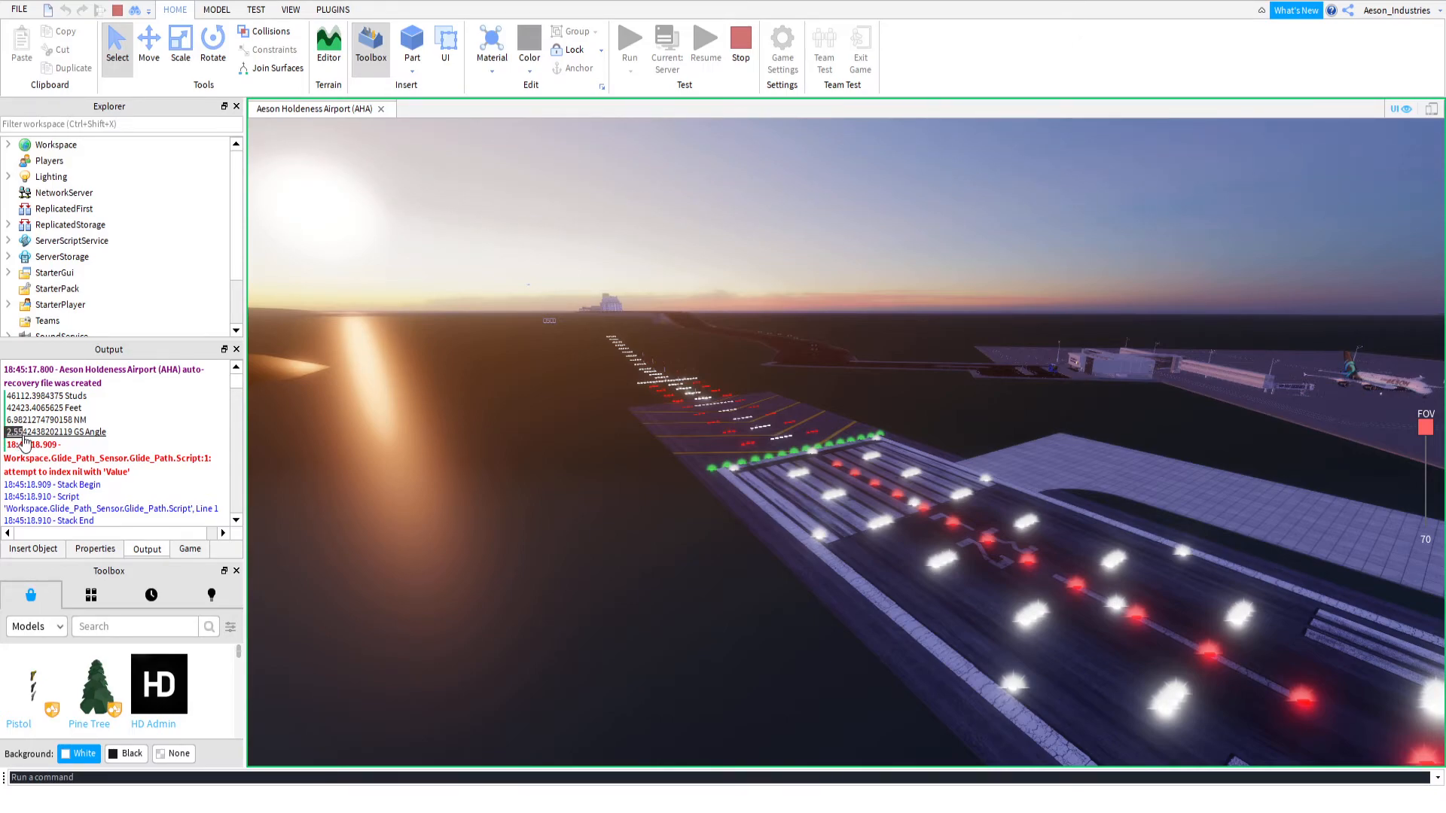
pyautogui.click(742, 72)
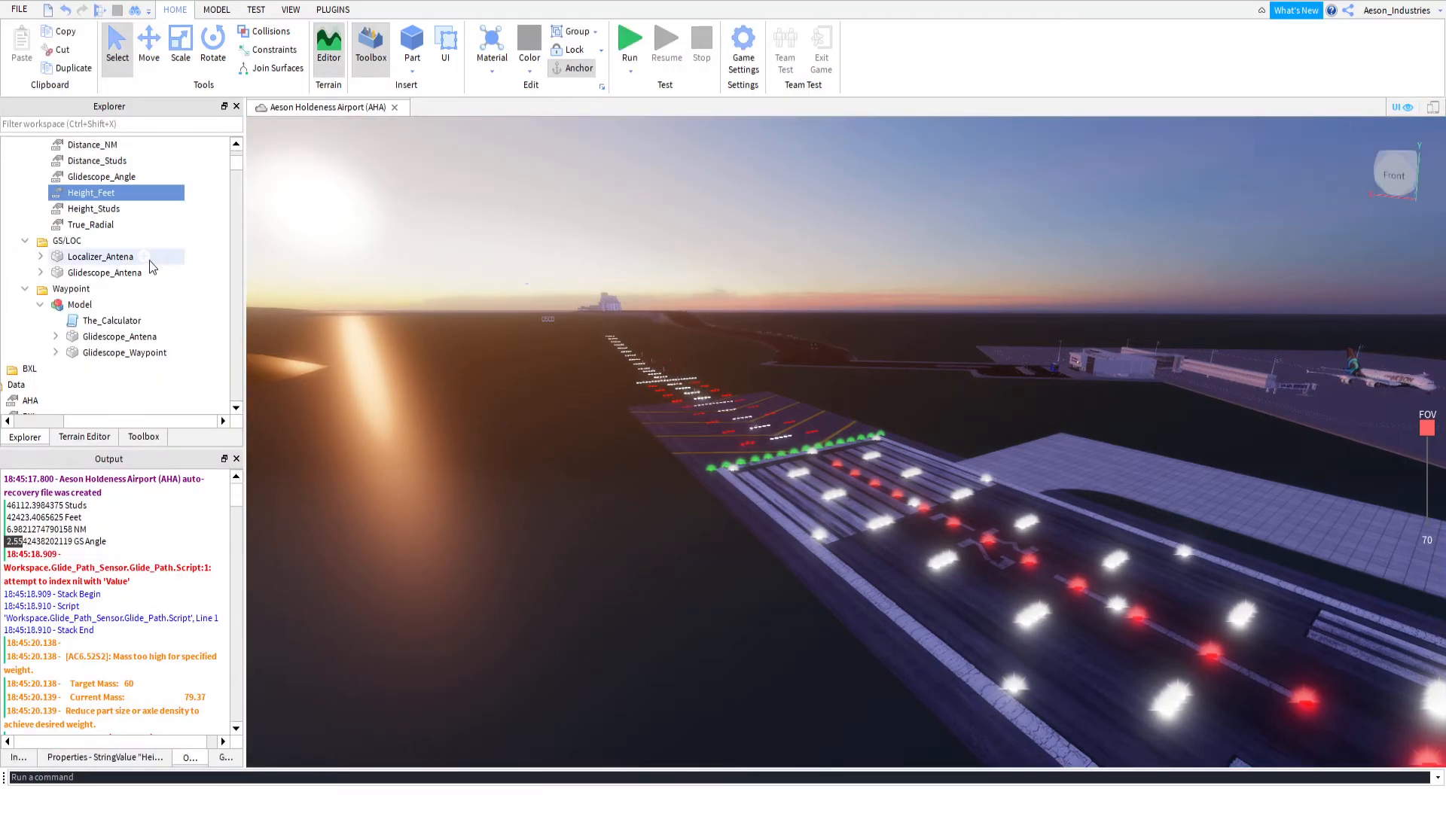
# Raise the Glidescope_Waypoint in RWY_32L's waypoint model to a Y position of about 2932 studs
pyautogui.scroll(1, 147, 255)
pyautogui.click(105, 320)
pyautogui.click(154, 49)
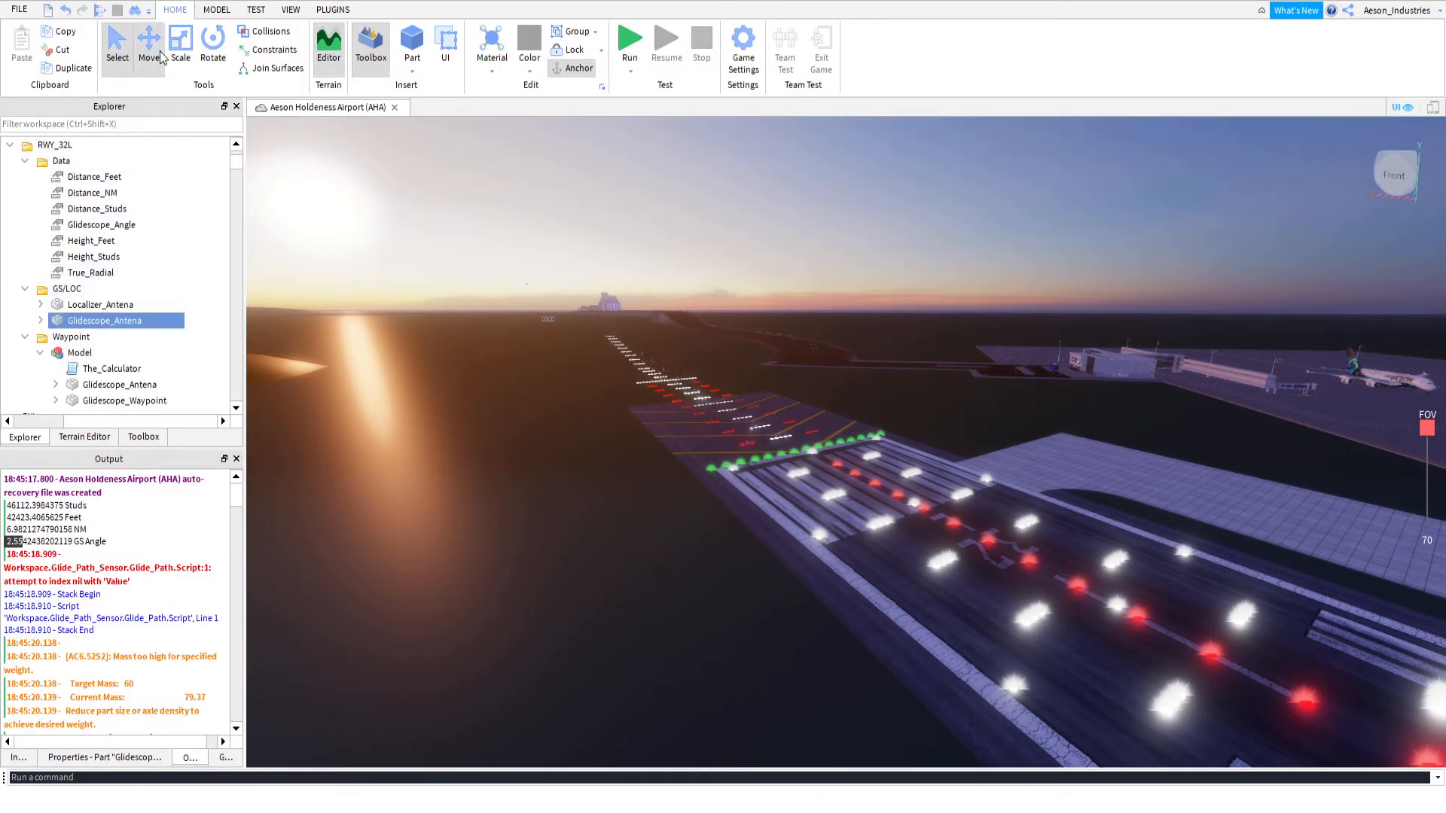
pyautogui.scroll(-3, 97, 336)
pyautogui.click(125, 257)
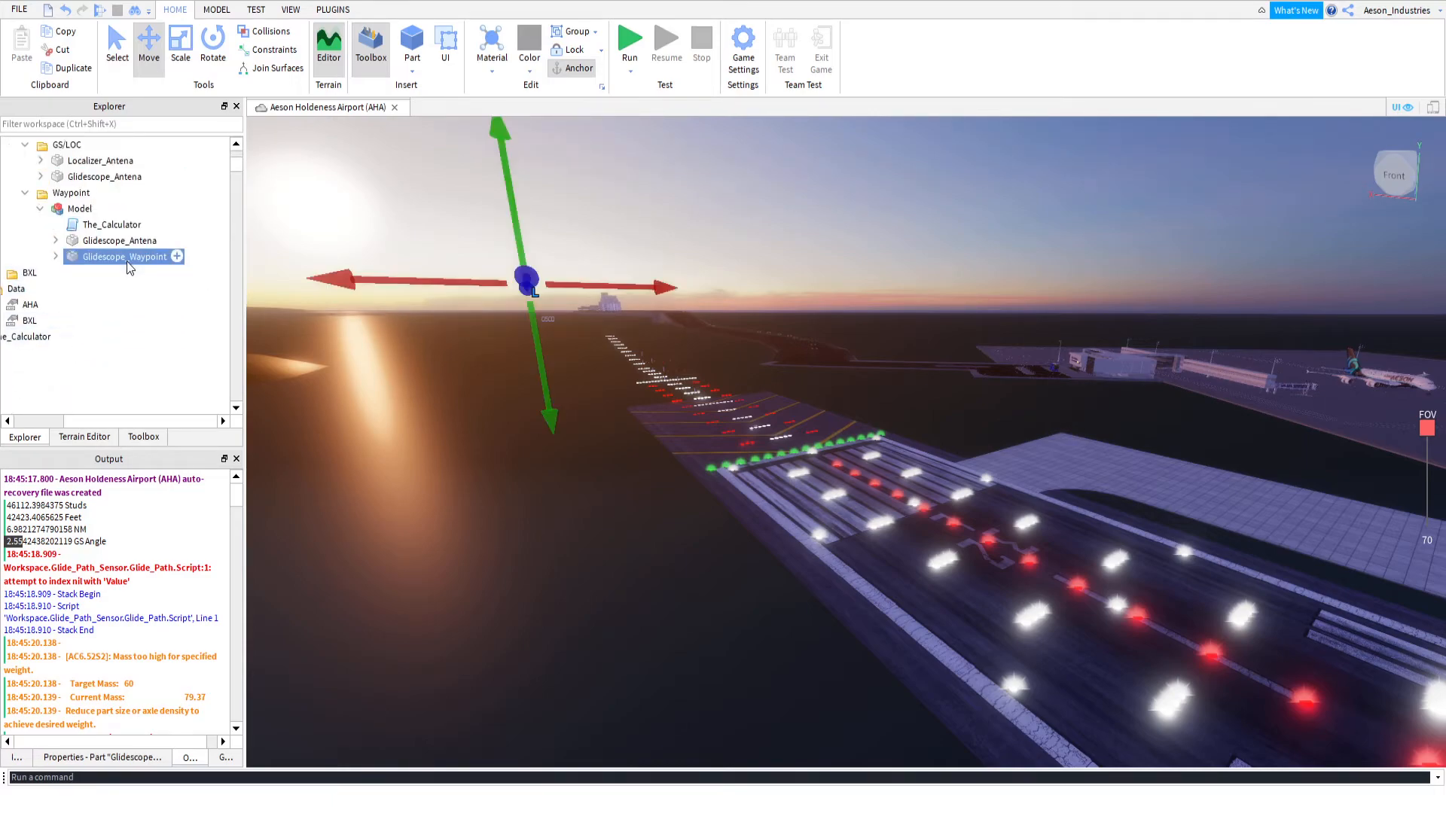
pyautogui.moveTo(516, 226); pyautogui.dragTo(517, 212)
# Copy the raised Glidescope_Waypoint's Y position, 2931.952, into RWY_32L's Height_Studs value
pyautogui.click(102, 758)
pyautogui.scroll(-6, 155, 648)
pyautogui.click(147, 639)
pyautogui.hotkey('ctrl', 'c')
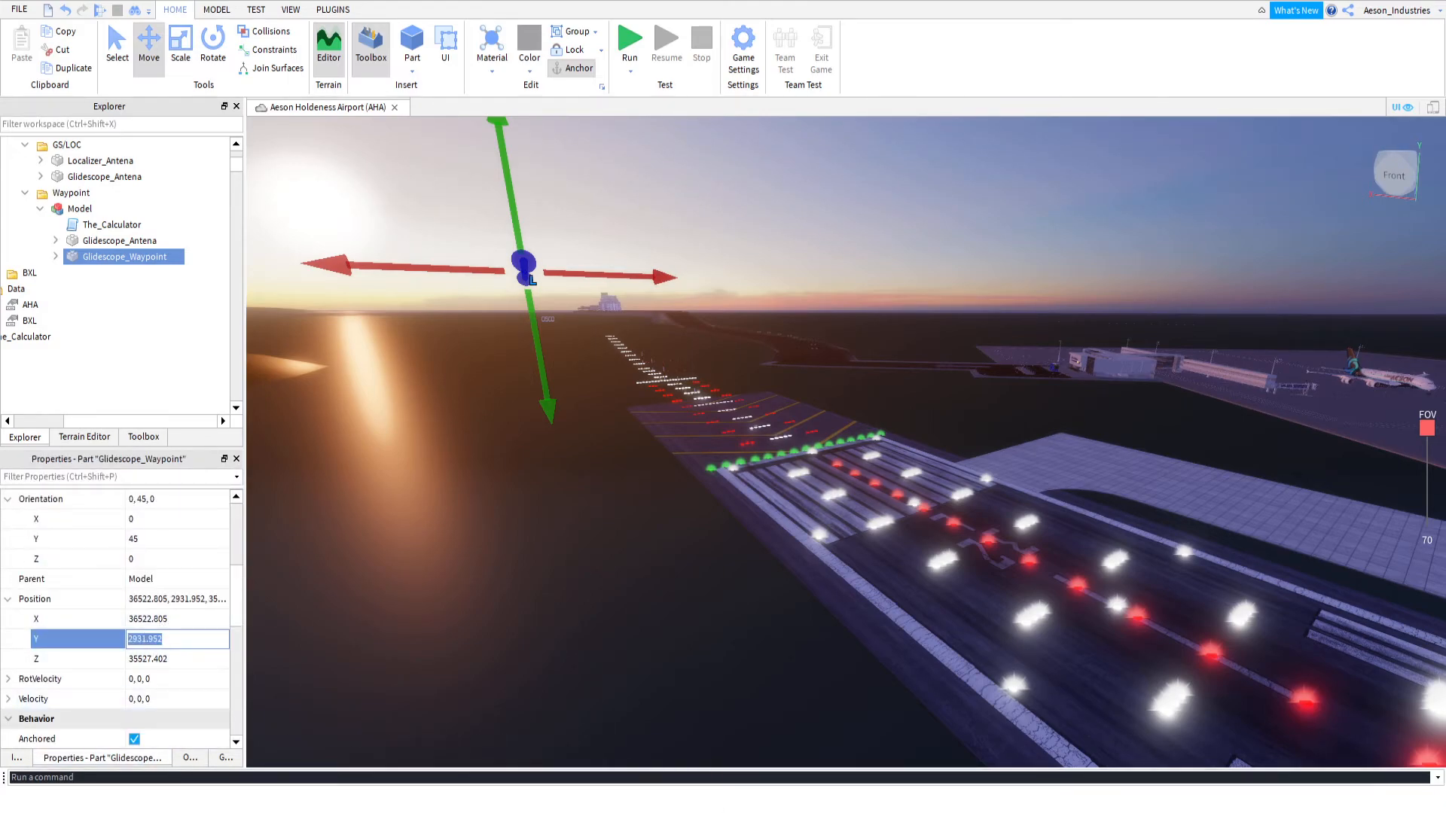
pyautogui.scroll(5, 93, 321)
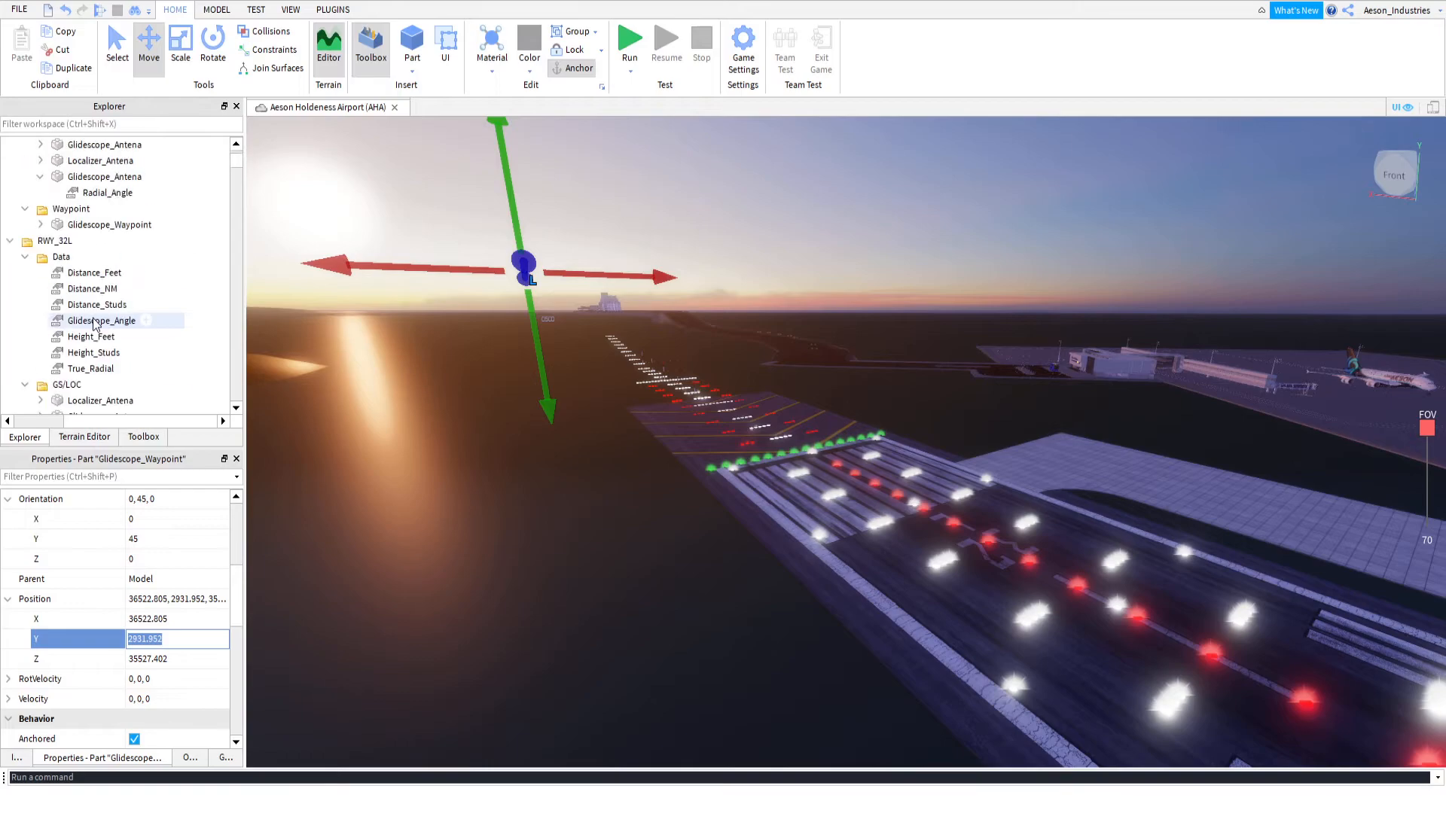
pyautogui.click(100, 355)
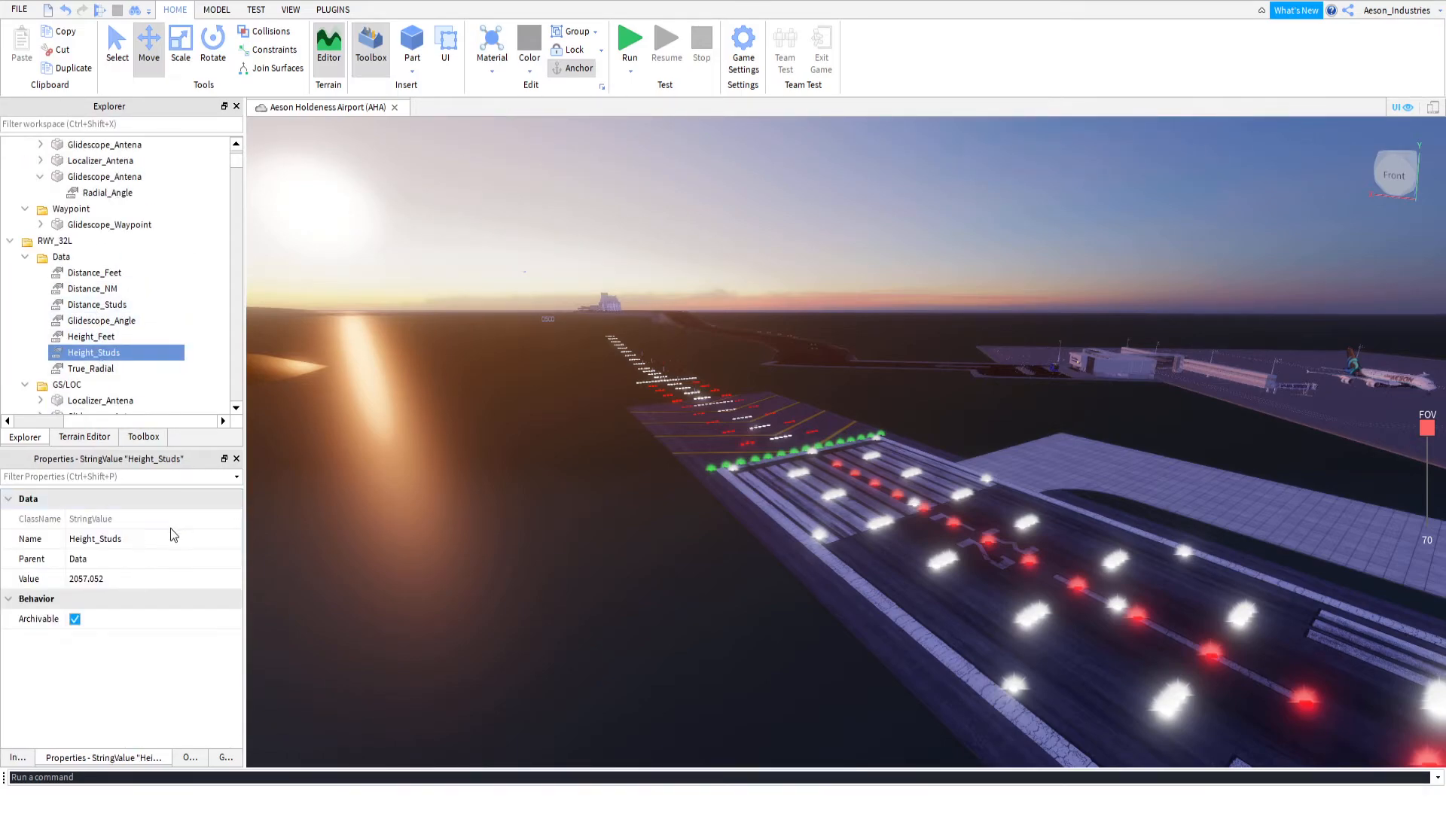
pyautogui.click(92, 580)
pyautogui.hotkey('ctrl', 'v')
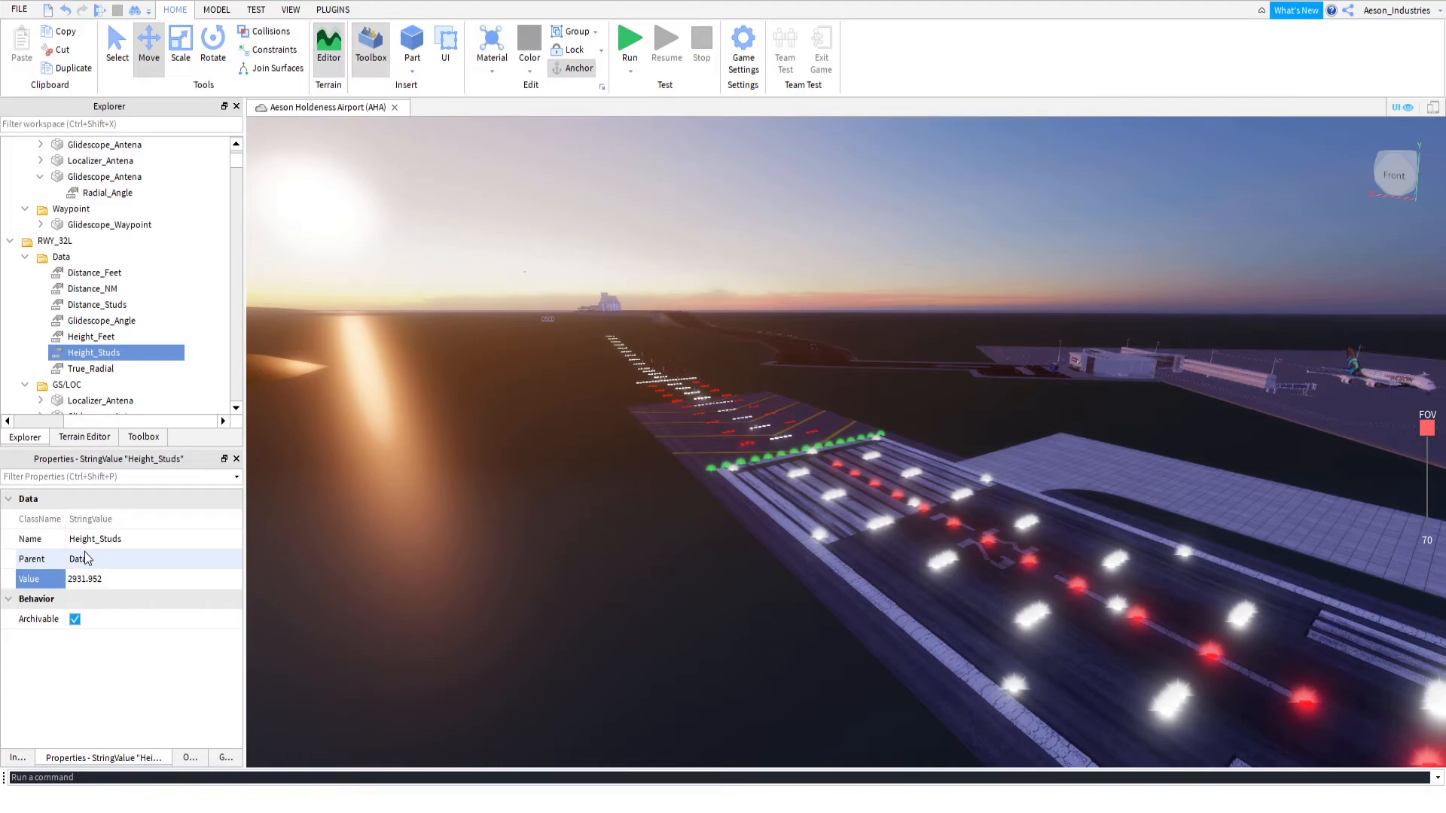
pyautogui.press('Return')
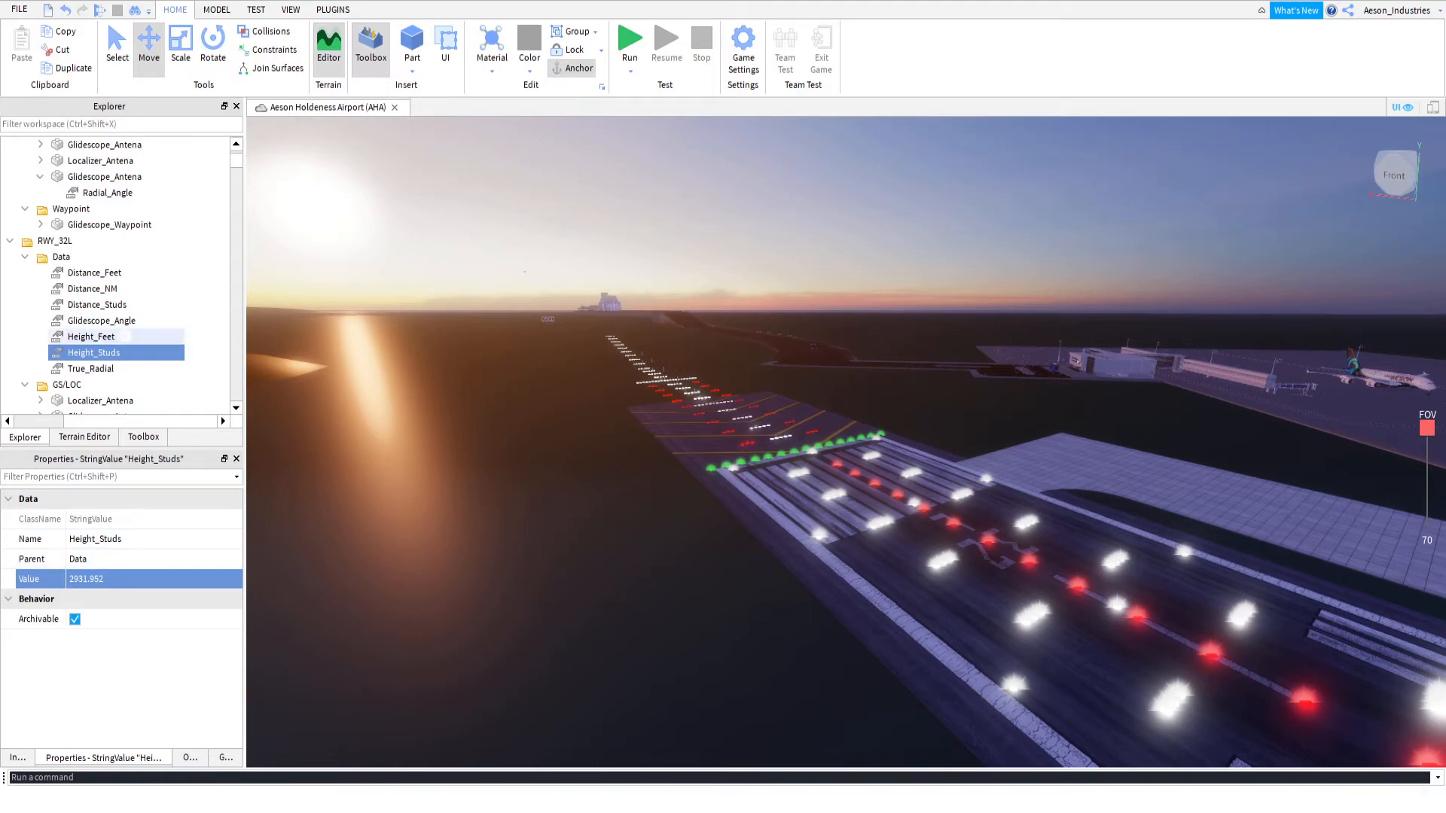
# Enter 2,697.39584 as RWY_32L's Height_Feet value and compare it with the Height_Studs entry
pyautogui.click(125, 336)
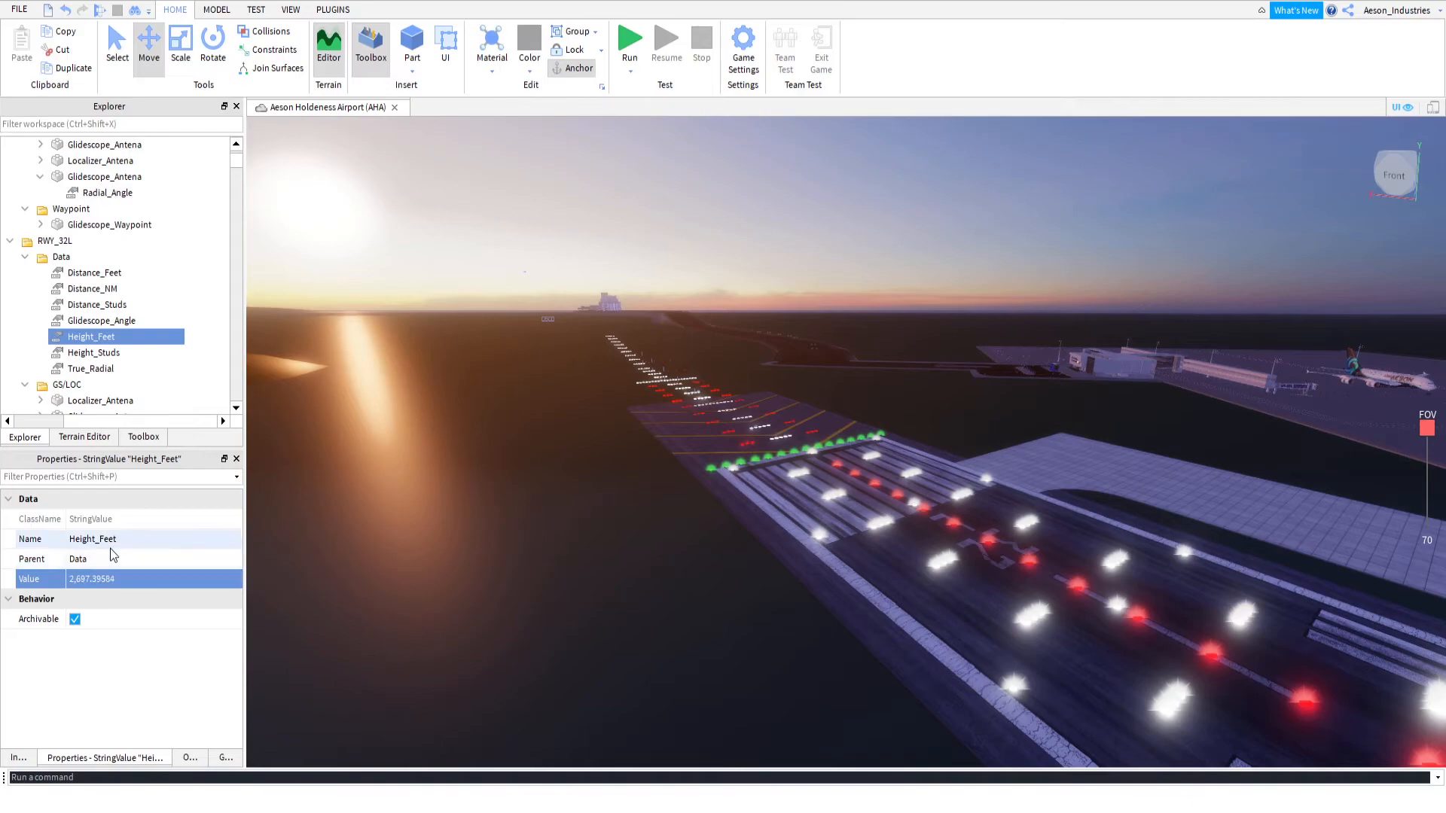
pyautogui.click(95, 350)
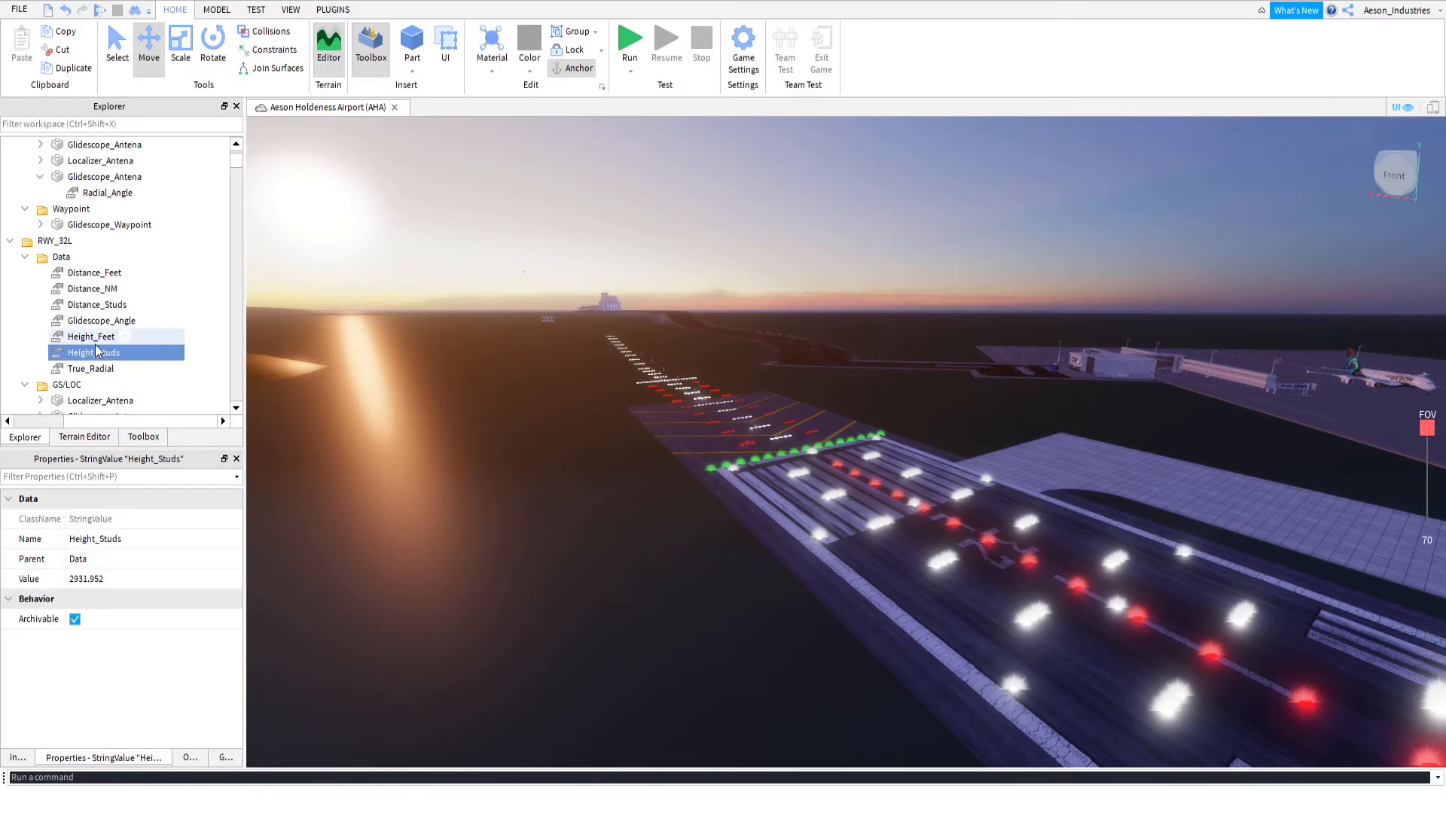
pyautogui.click(96, 337)
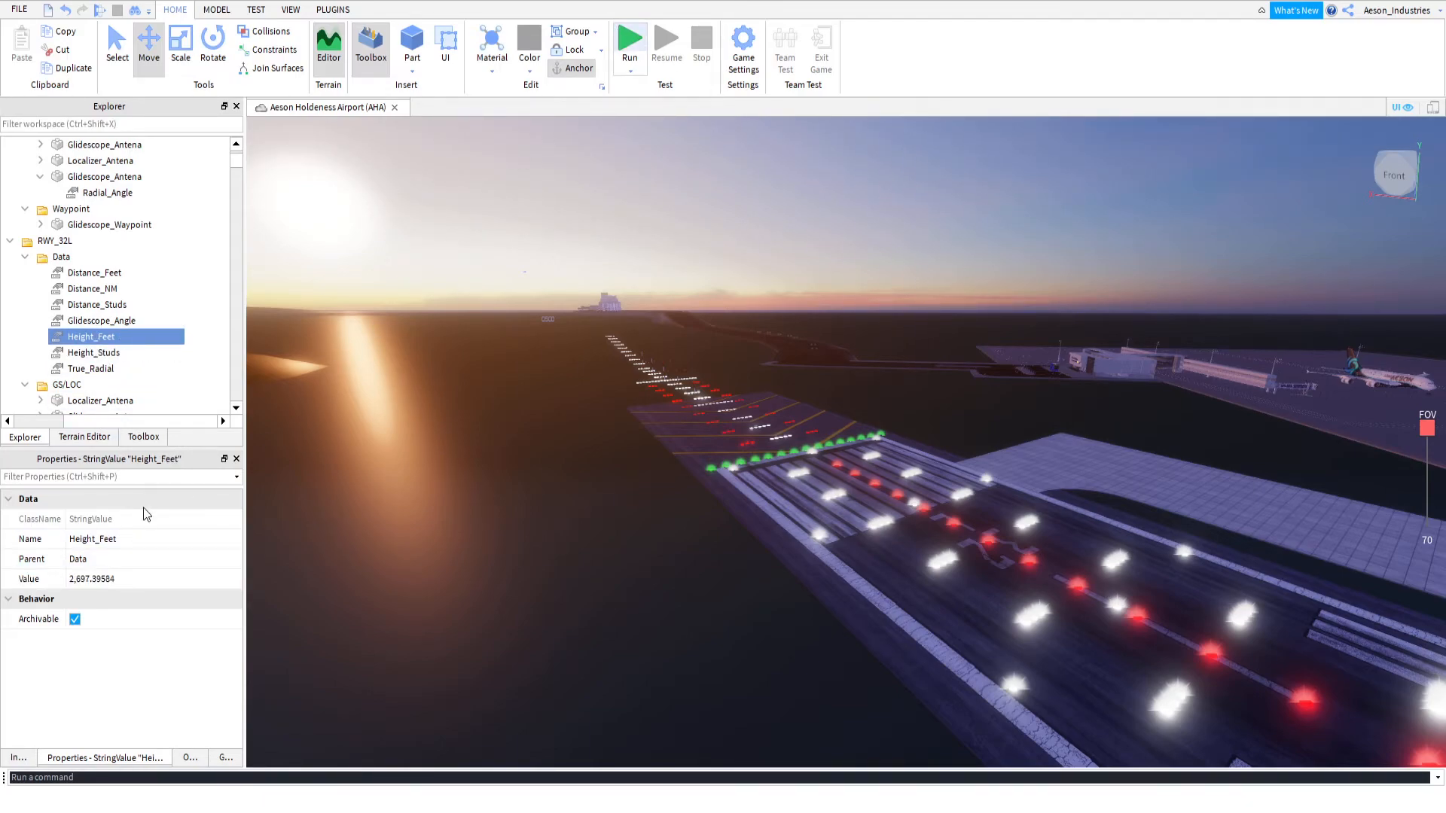
# Run the simulation, read the calculator's messages in the output, and stop the test
pyautogui.press('F8')
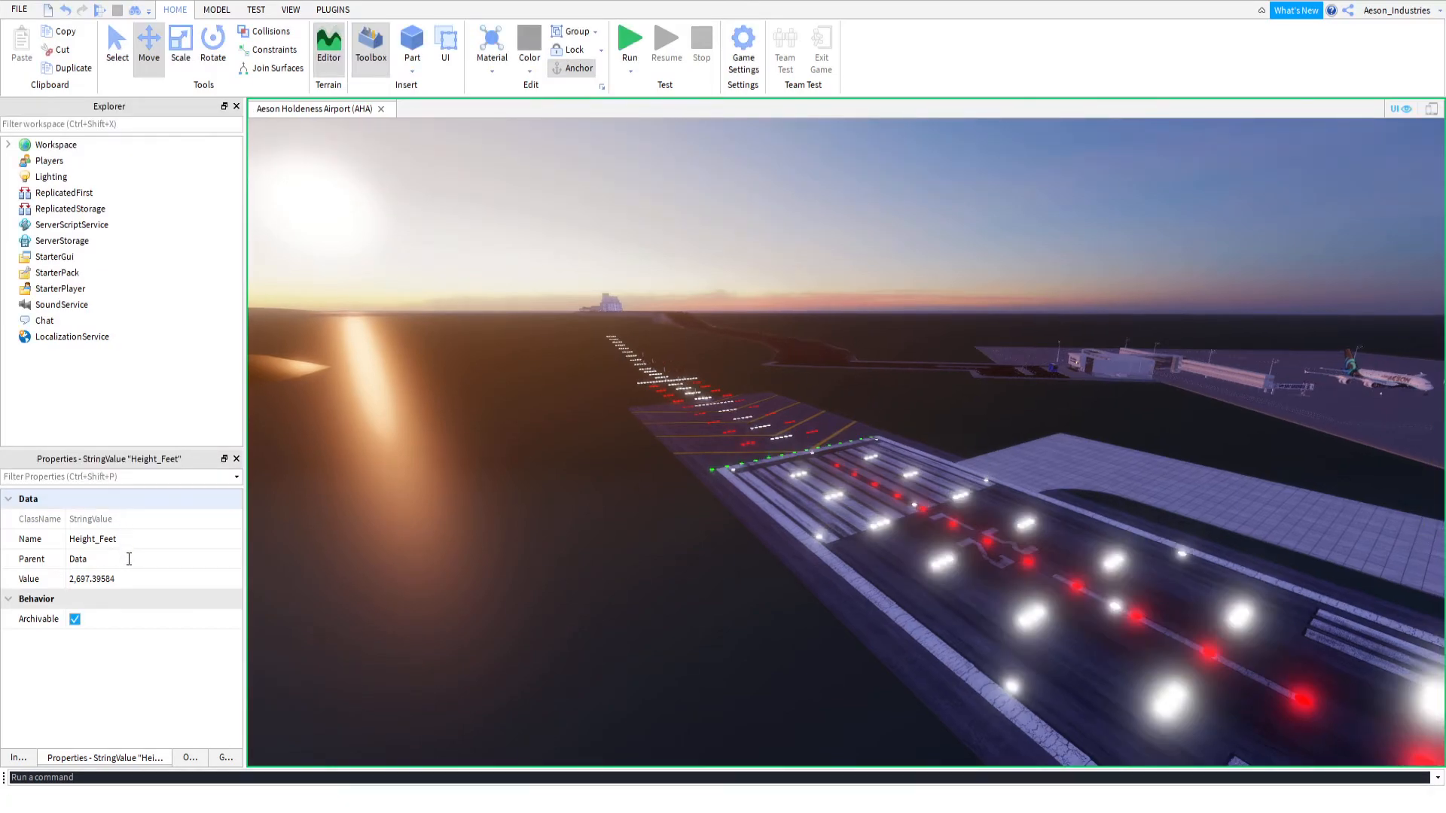
pyautogui.click(147, 549)
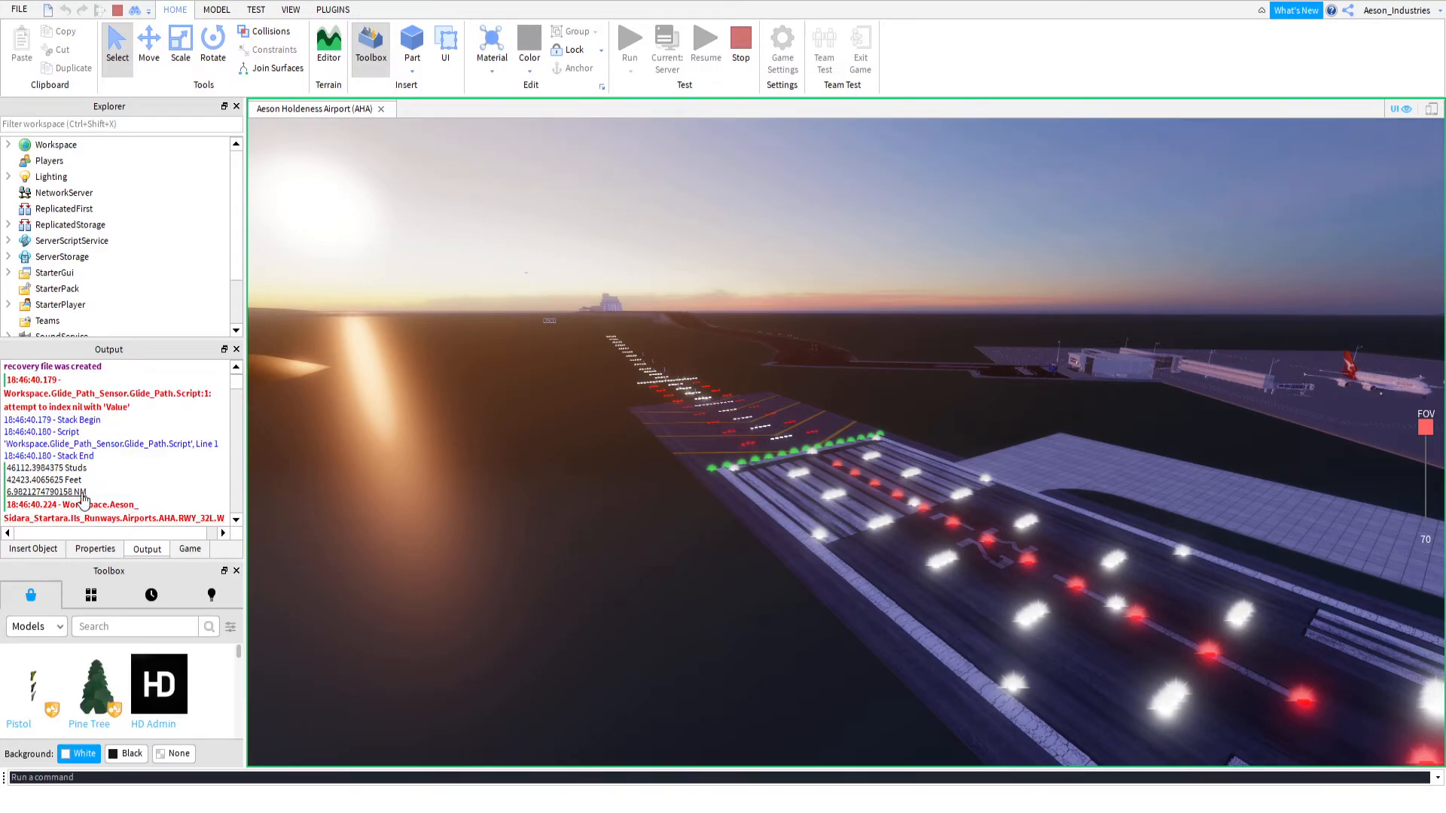
pyautogui.scroll(1, 91, 486)
pyautogui.scroll(-5, 92, 486)
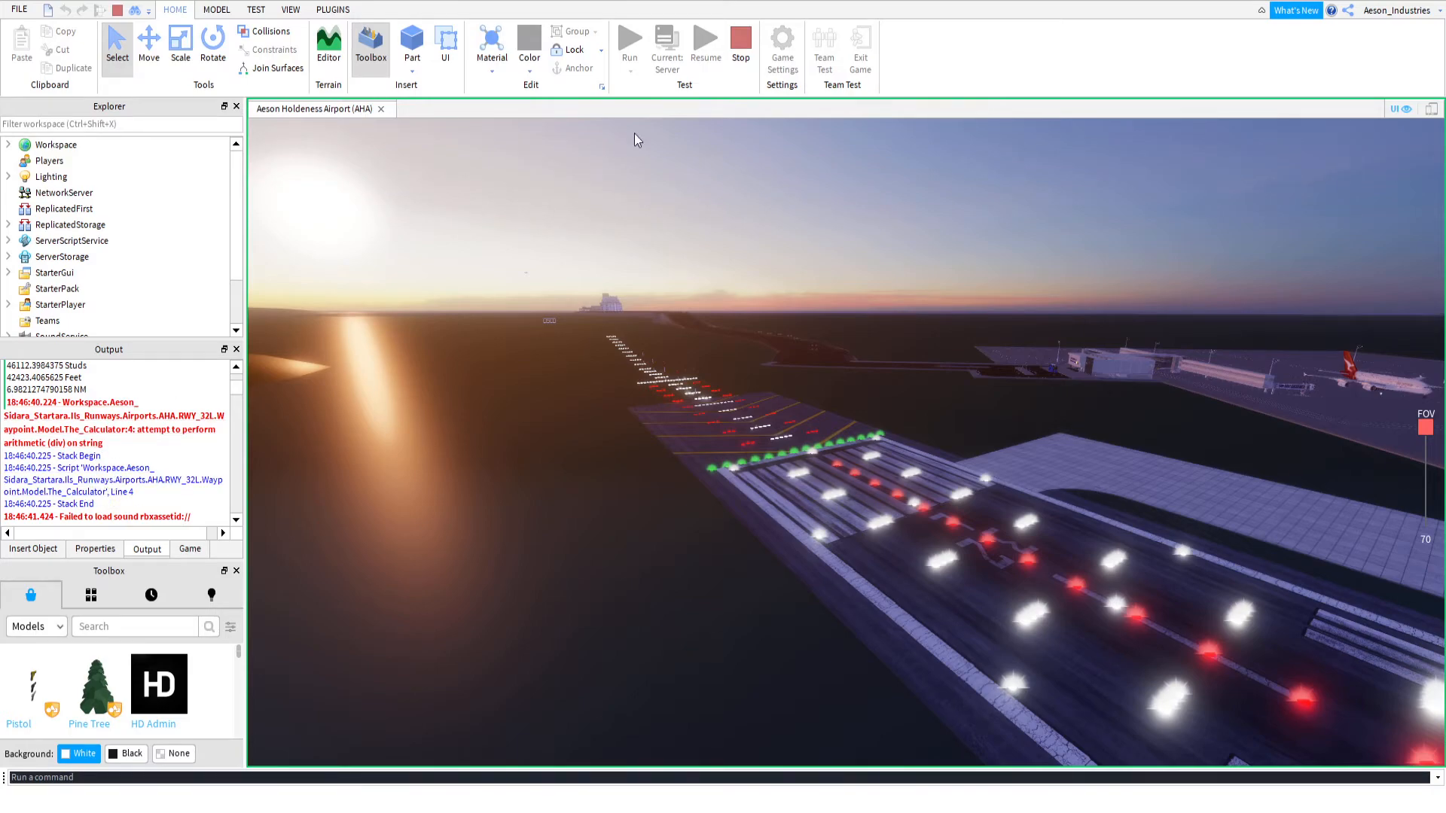
pyautogui.click(736, 67)
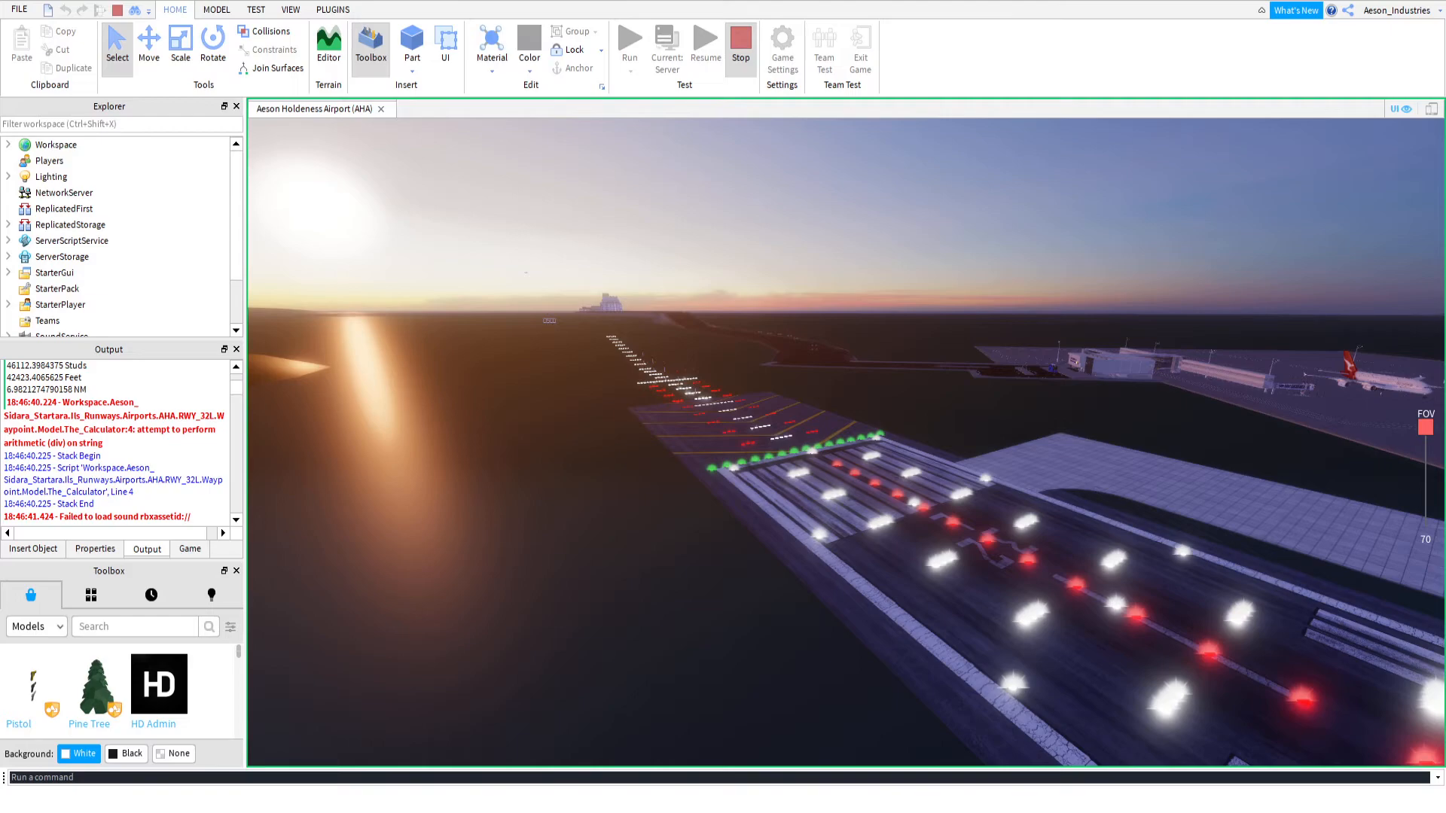
# Remove the thousands comma from RWY_32L's Height_Feet value so it reads 2697.39584
pyautogui.click(92, 337)
pyautogui.click(97, 759)
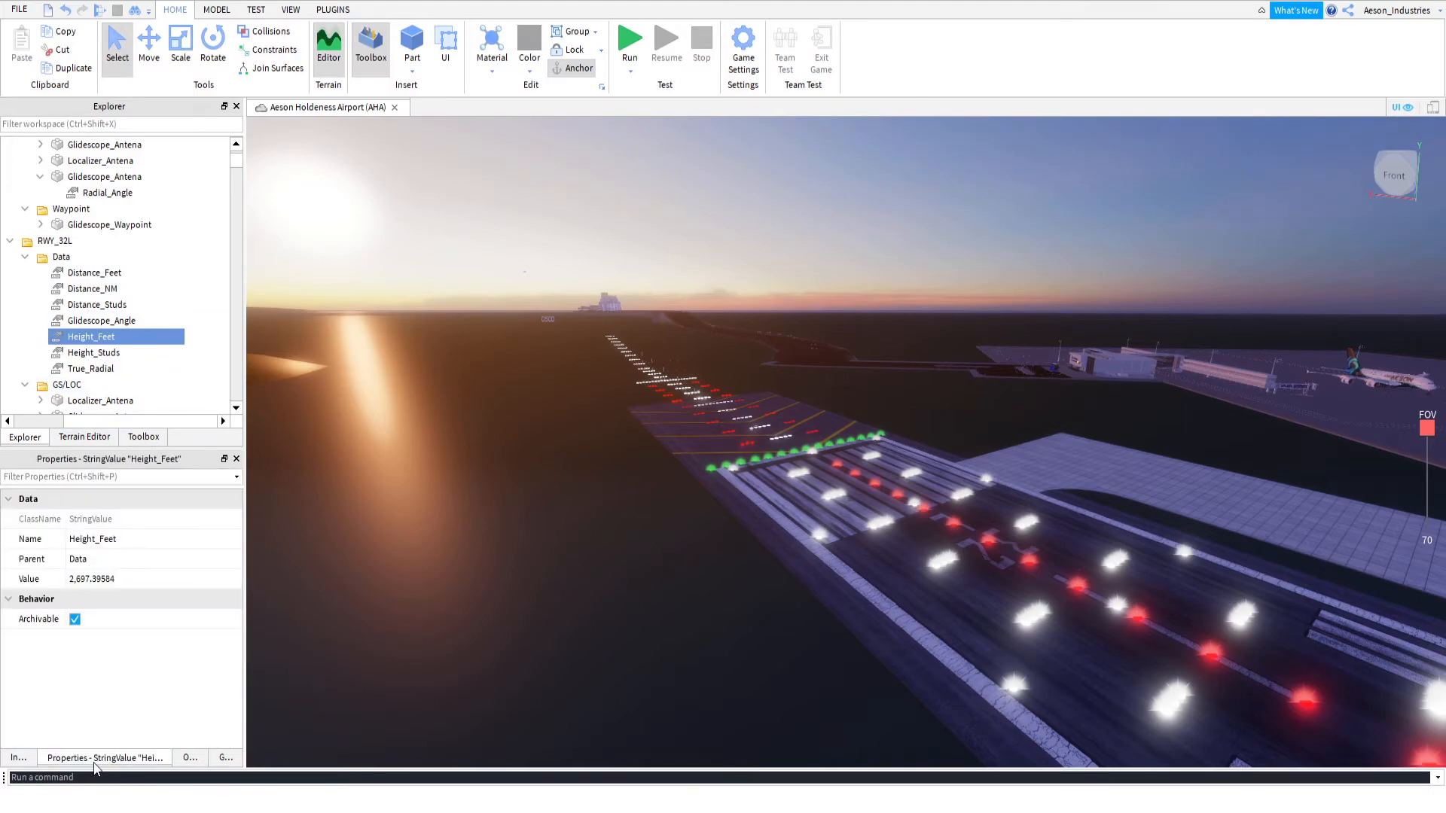
pyautogui.click(84, 583)
pyautogui.click(77, 582)
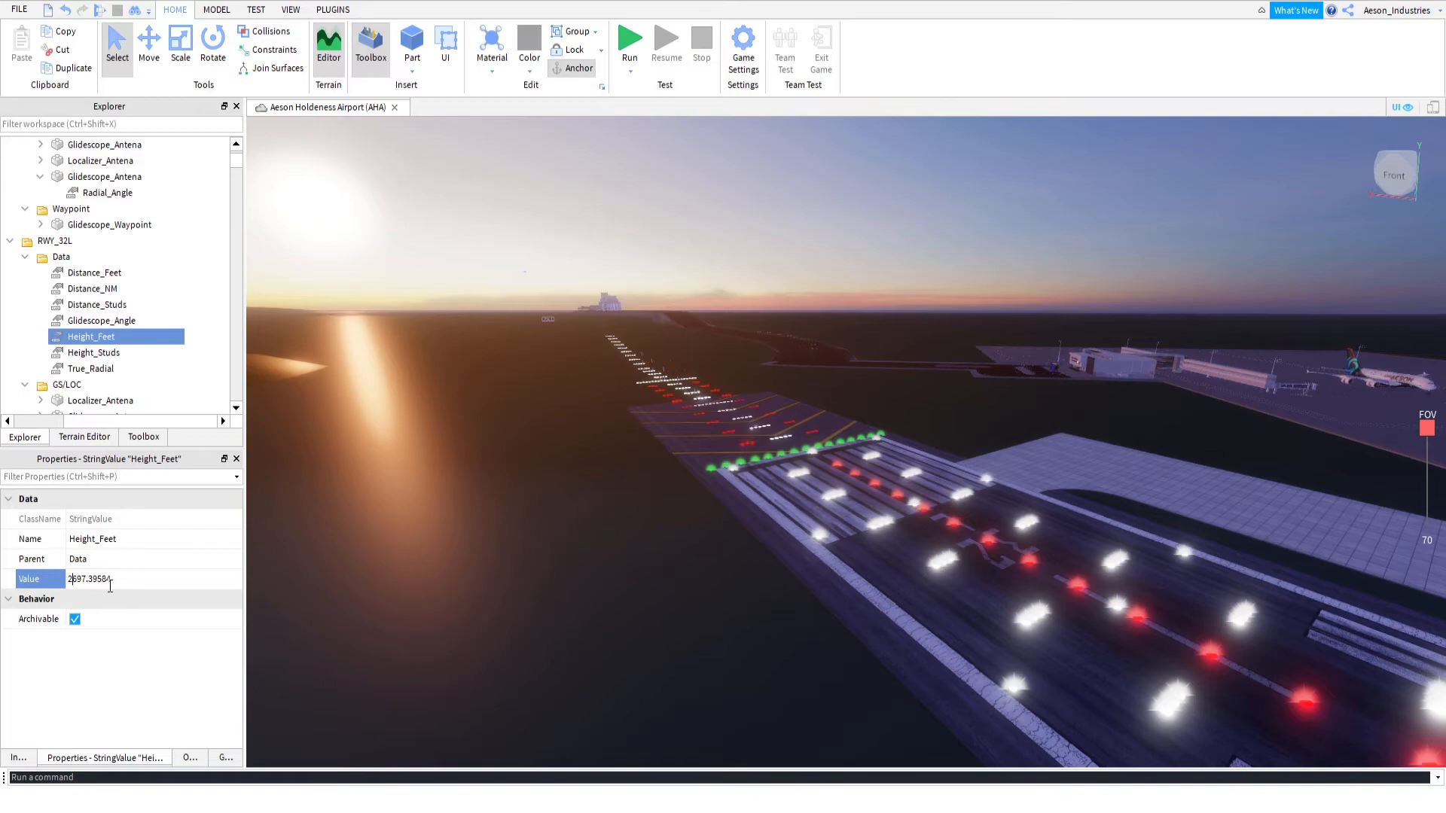
pyautogui.press('Return')
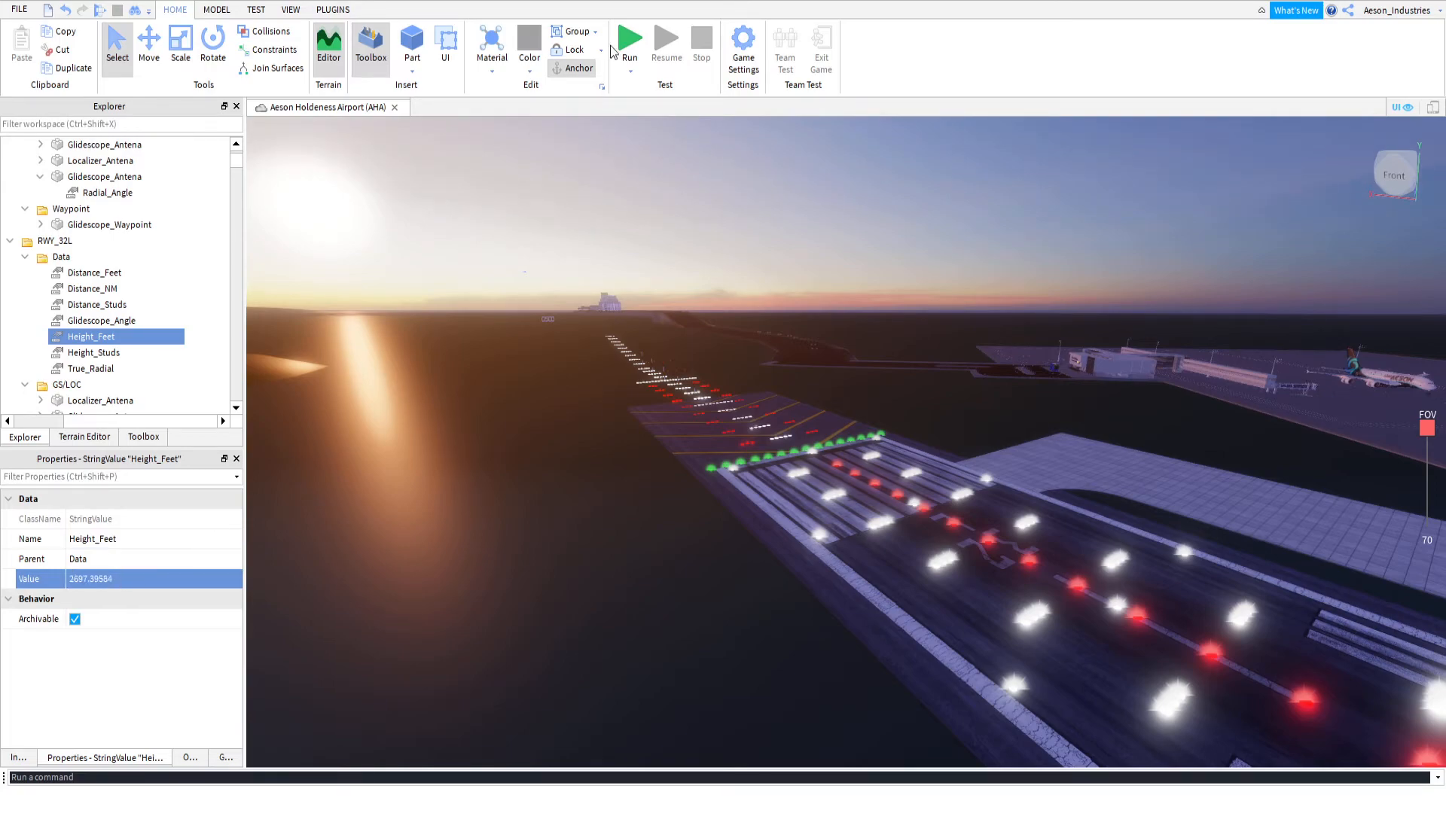
# Rerun the simulation, copy the calculated GS Angle figure from the output, and stop the test
pyautogui.press('F5')
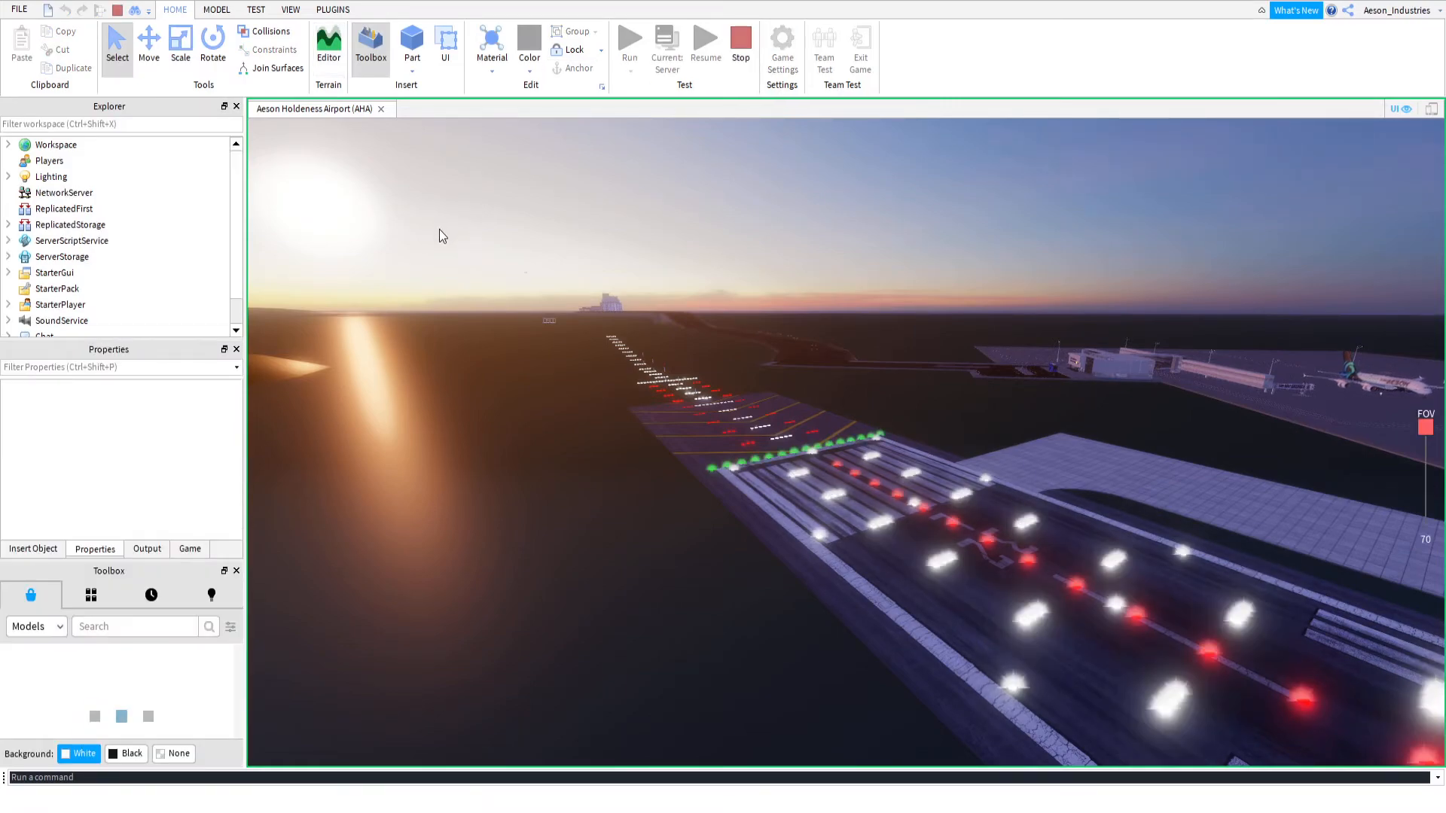
pyautogui.click(148, 549)
pyautogui.scroll(1, 178, 437)
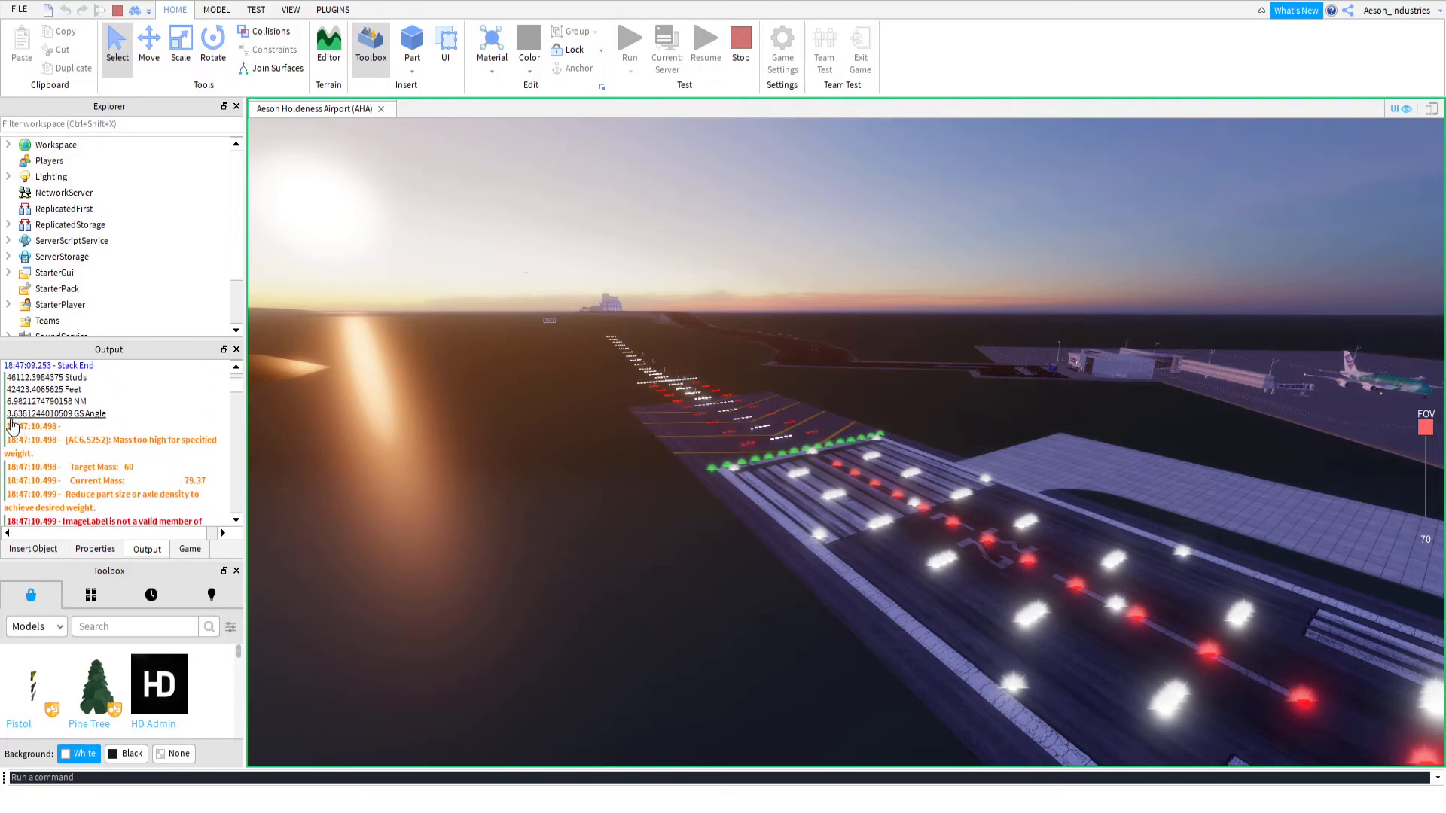
pyautogui.moveTo(7, 416); pyautogui.dragTo(73, 427)
pyautogui.hotkey('ctrl', 'c')
pyautogui.click(735, 48)
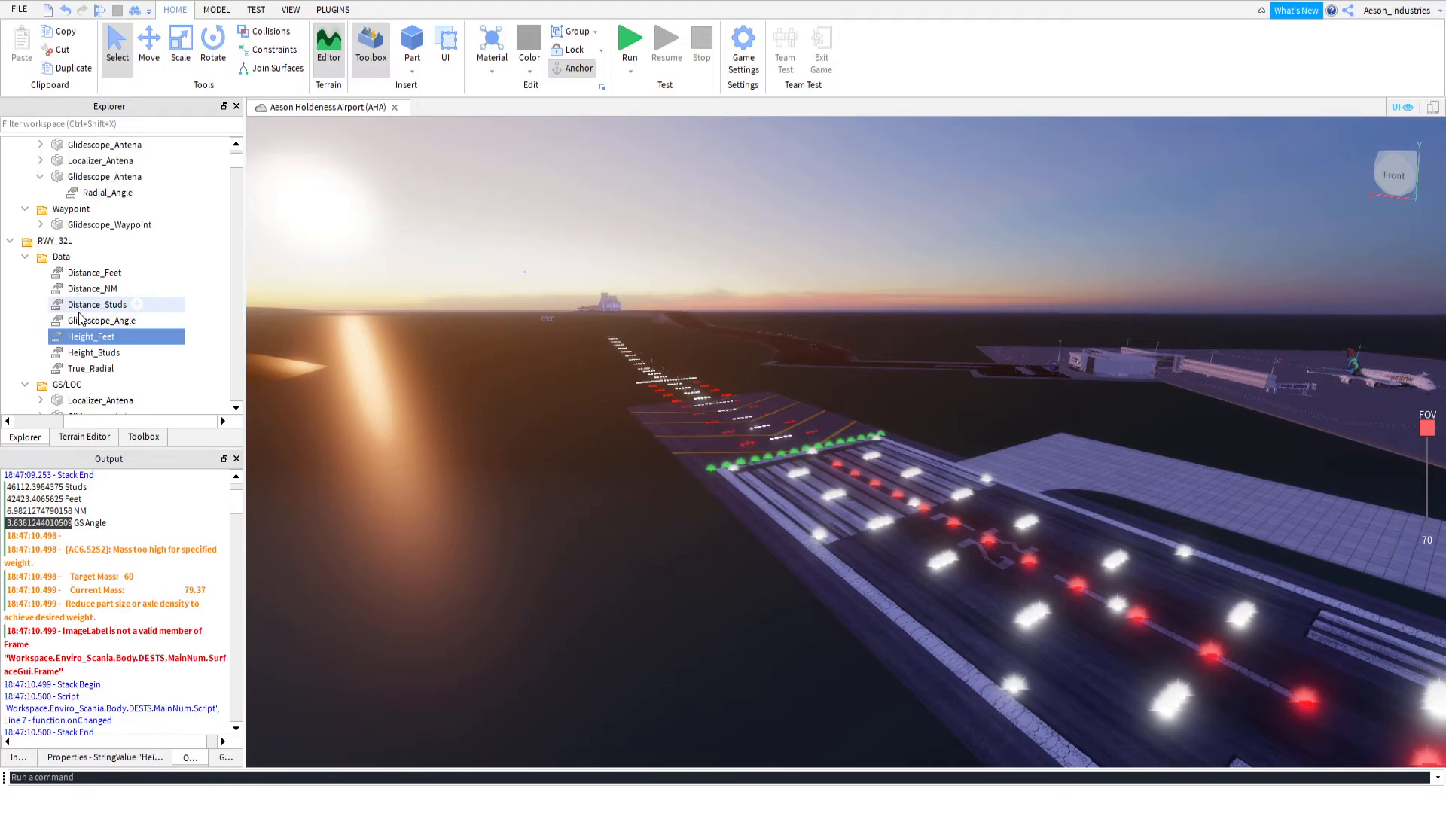
# Paste the copied angle, 3.6381244010509, as the Glidescope_Angle value in RWY_32L's Data folder
pyautogui.scroll(3, 85, 339)
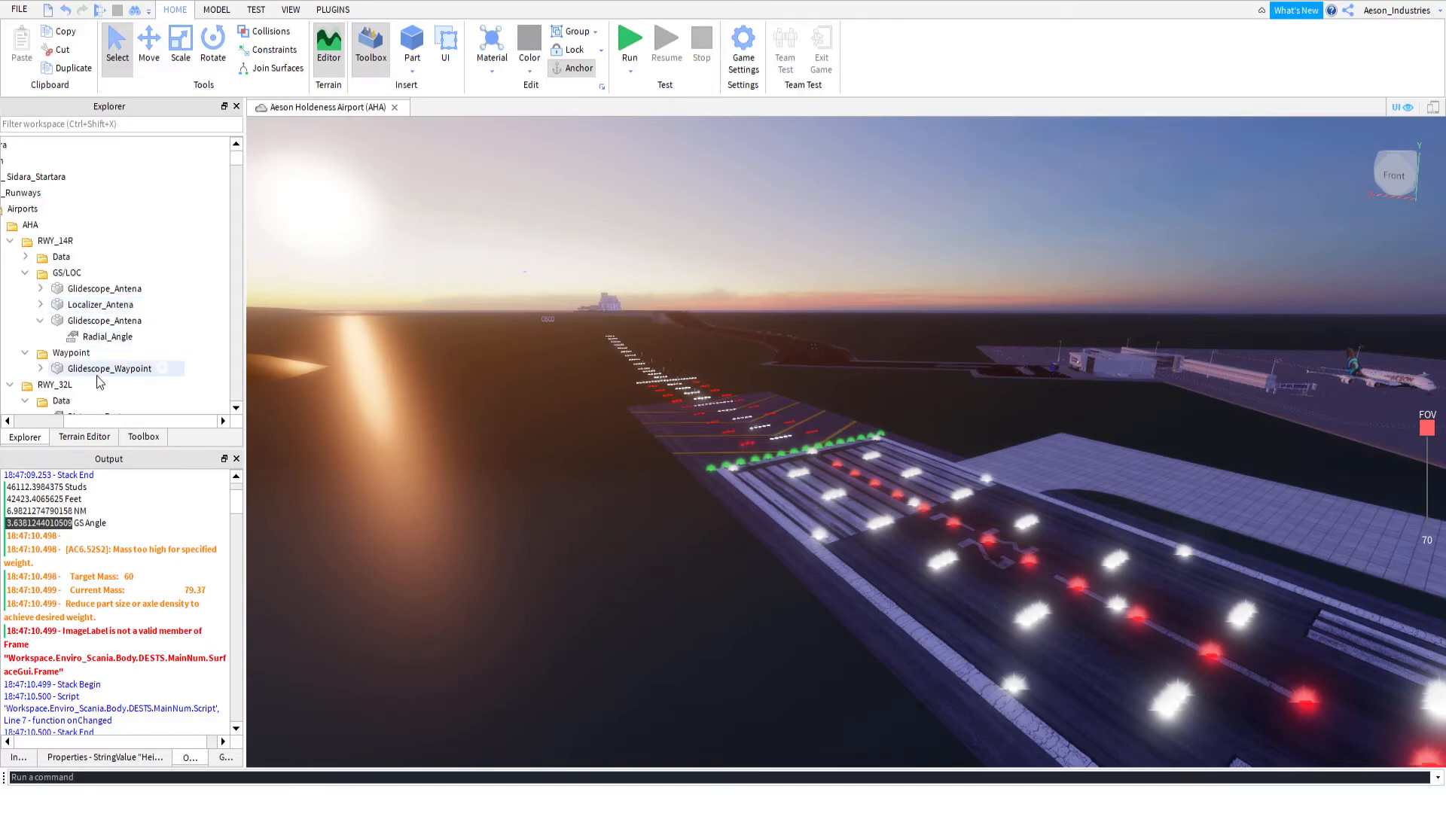
pyautogui.moveTo(99, 422); pyautogui.dragTo(65, 409)
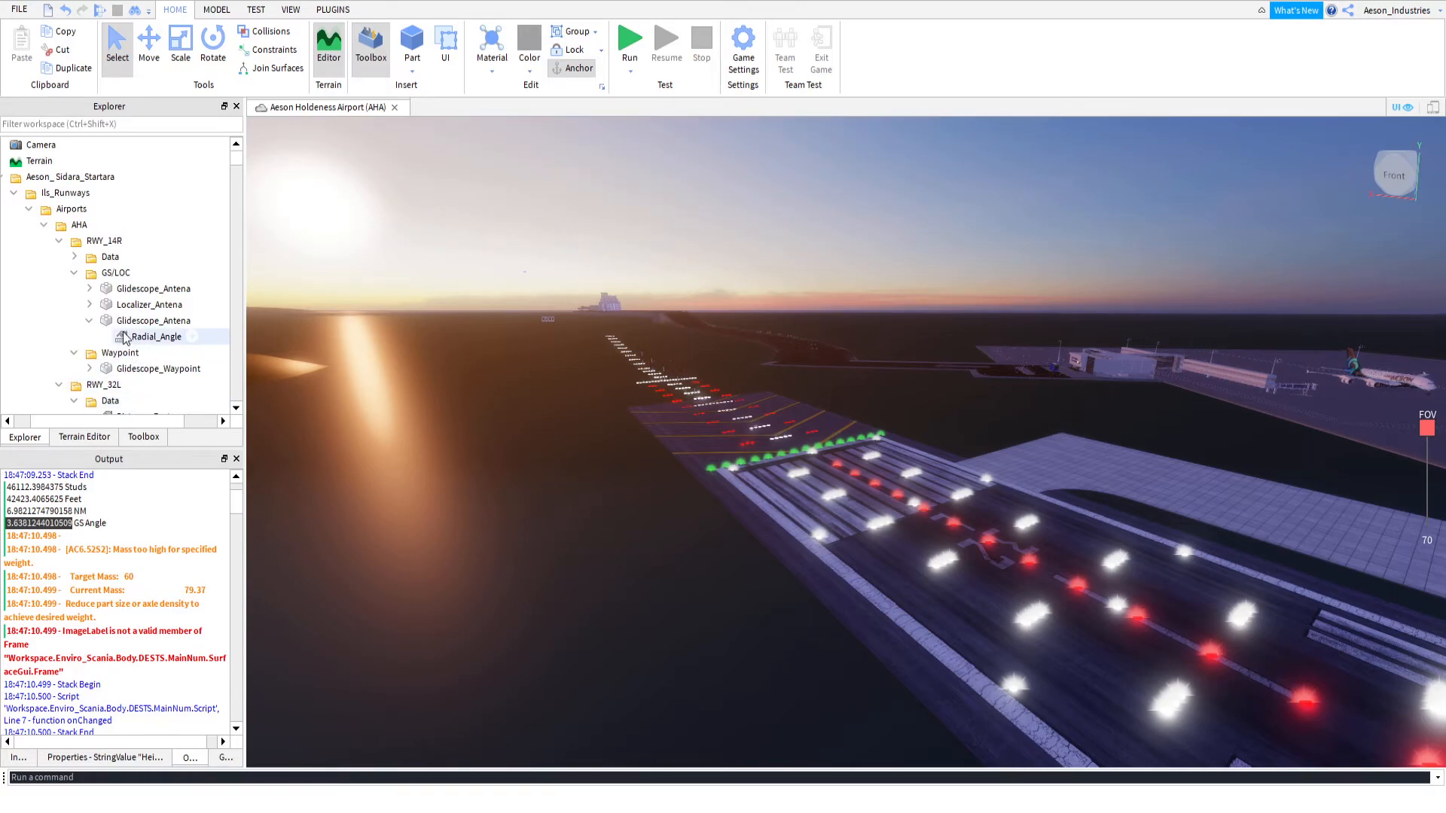
pyautogui.scroll(-2, 106, 338)
pyautogui.scroll(-2, 90, 334)
pyautogui.click(138, 275)
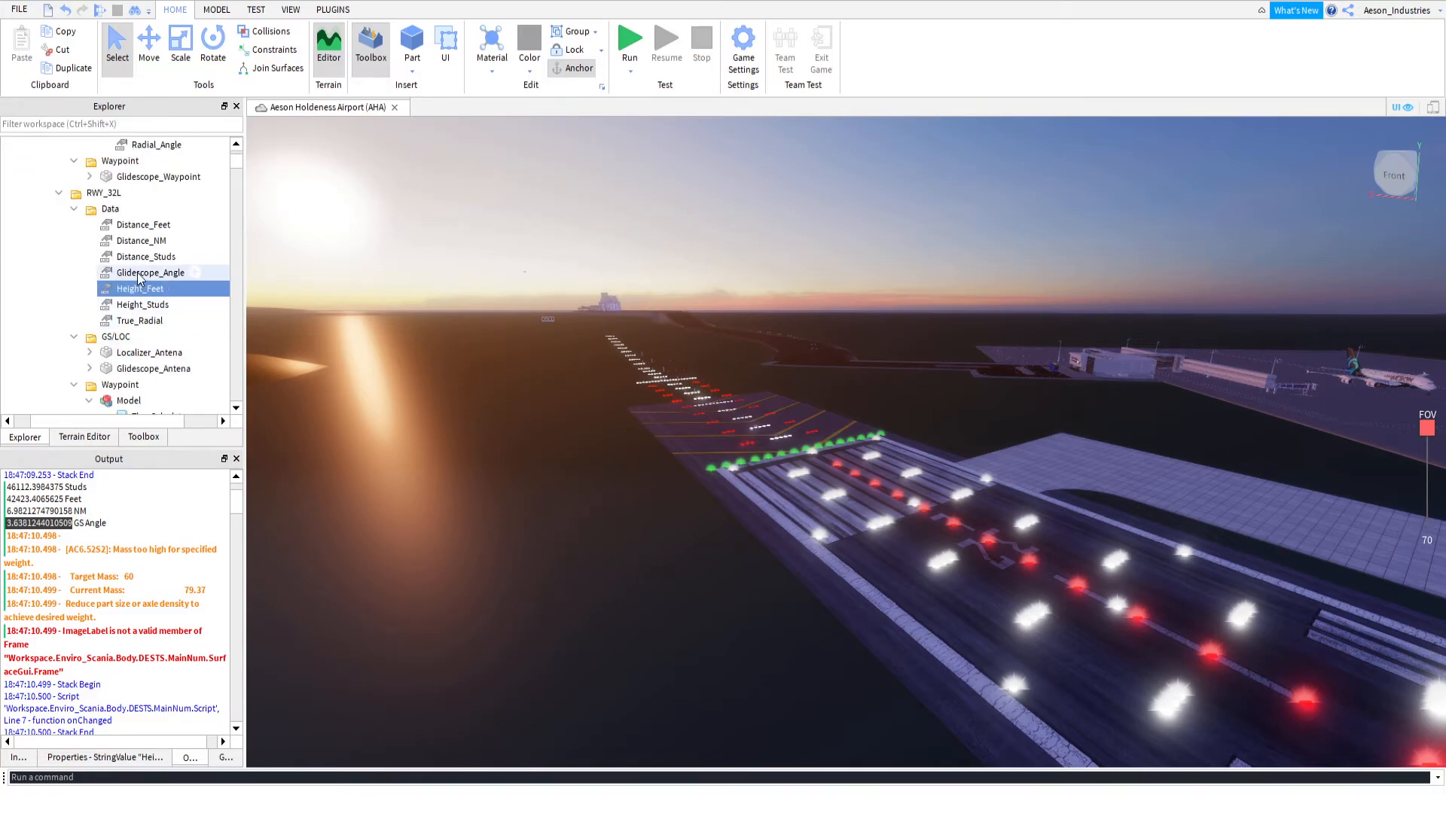
pyautogui.click(141, 758)
pyautogui.click(105, 579)
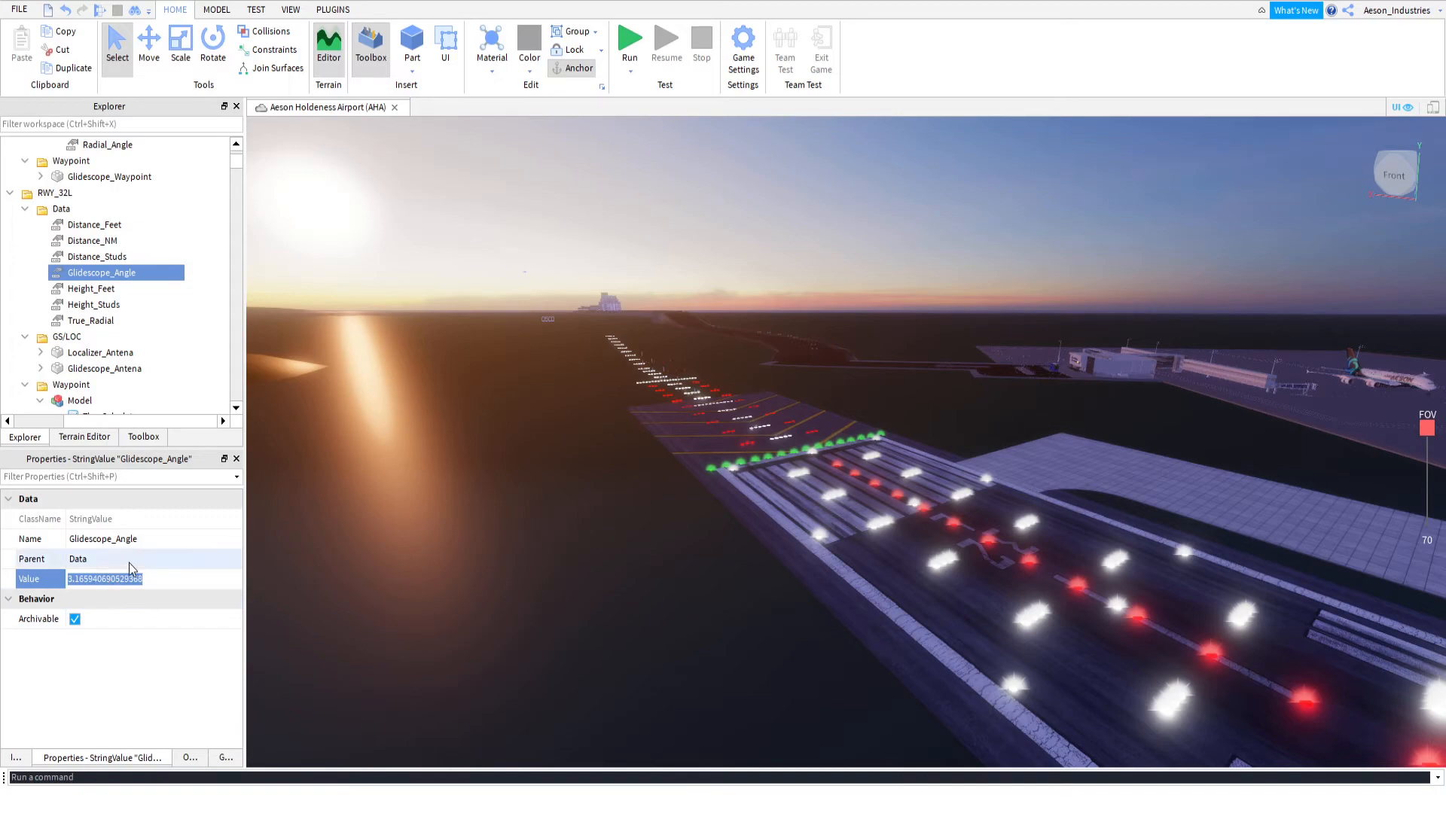
pyautogui.hotkey('ctrl', 'v')
pyautogui.press('Return')
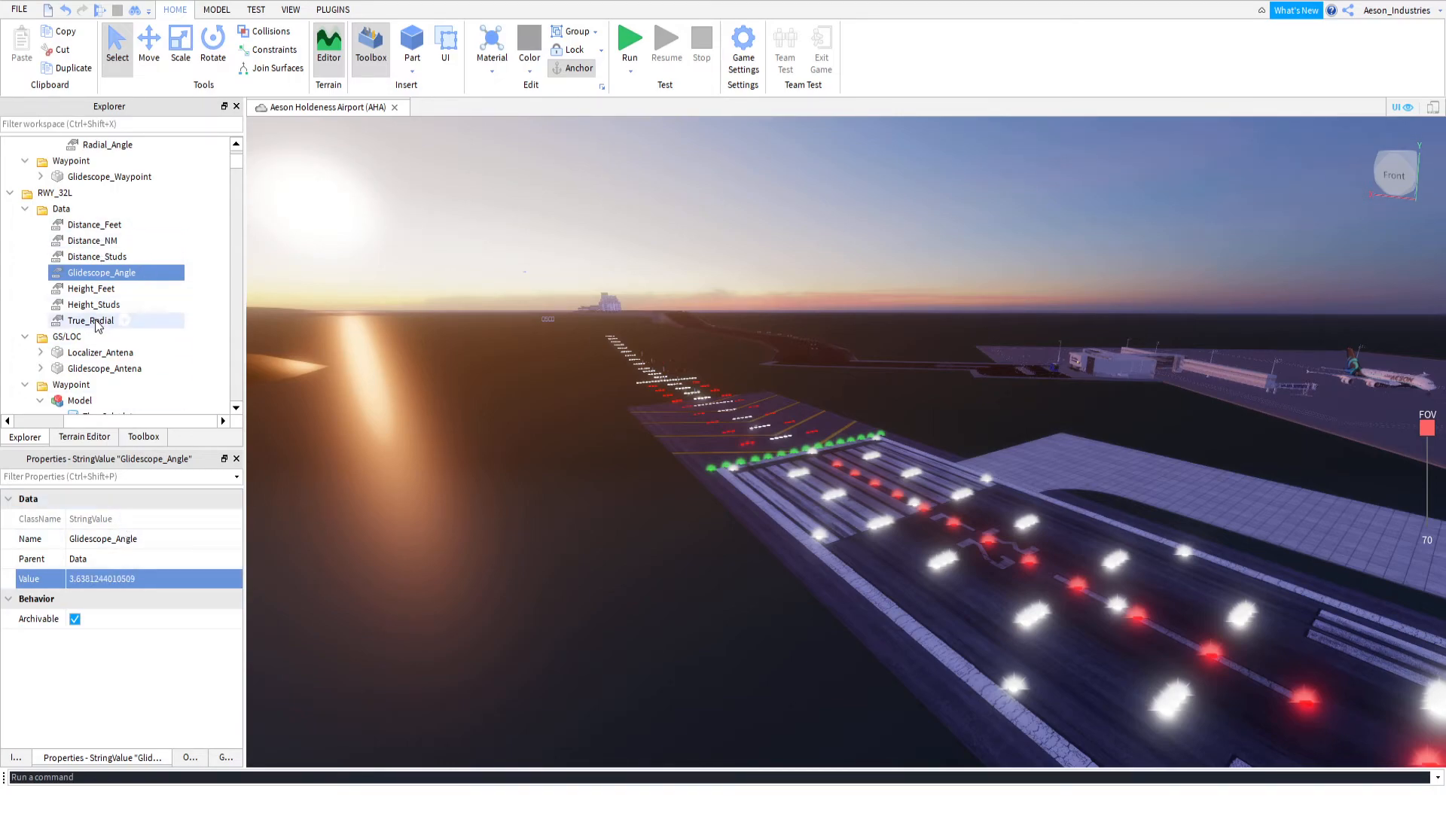
# Delete The_Calculator script and the Glidescope_Antena copy from the Model in RWY_32L's Waypoint folder
pyautogui.scroll(-2, 76, 316)
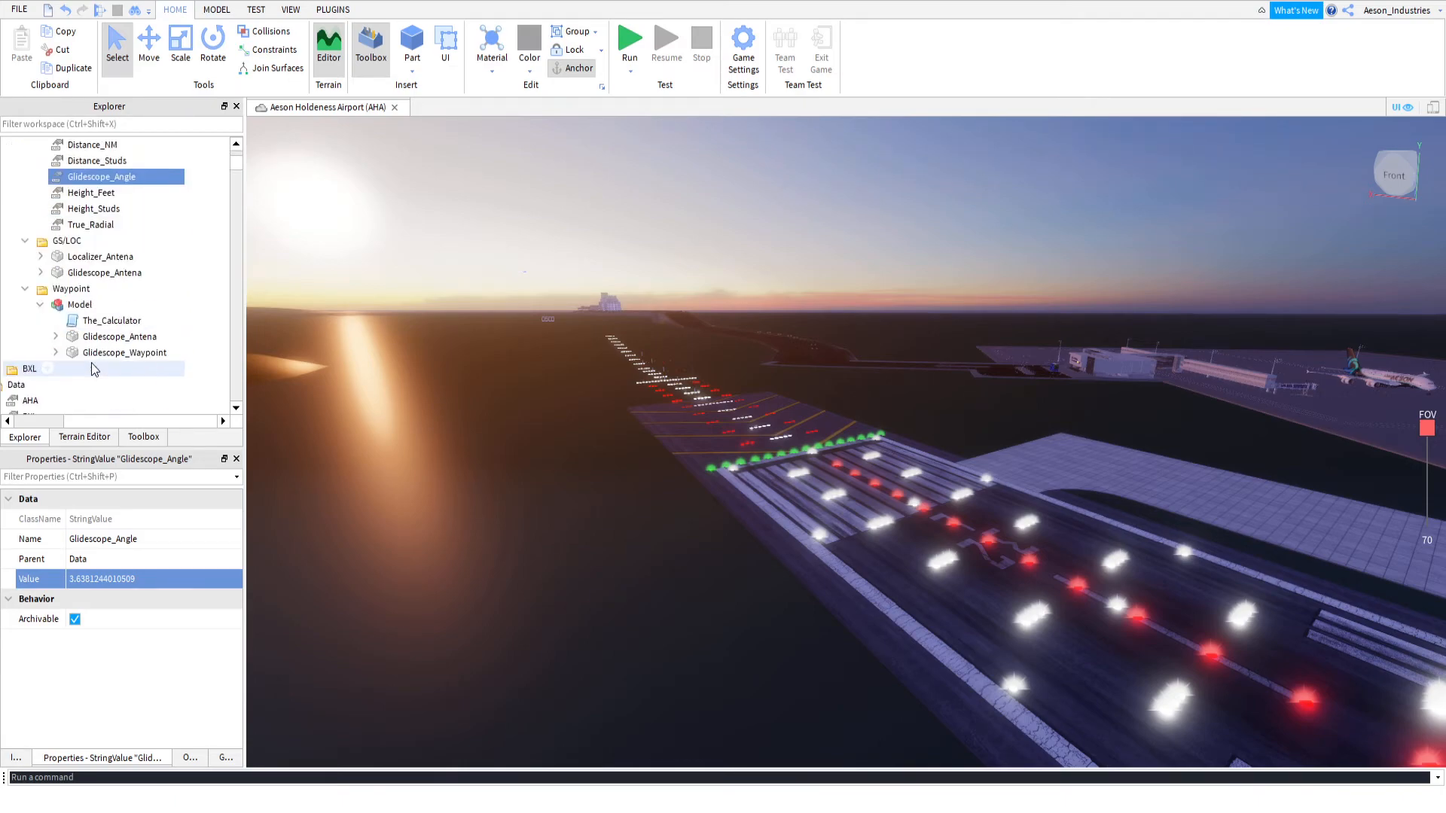
pyautogui.click(78, 306)
pyautogui.click(82, 321)
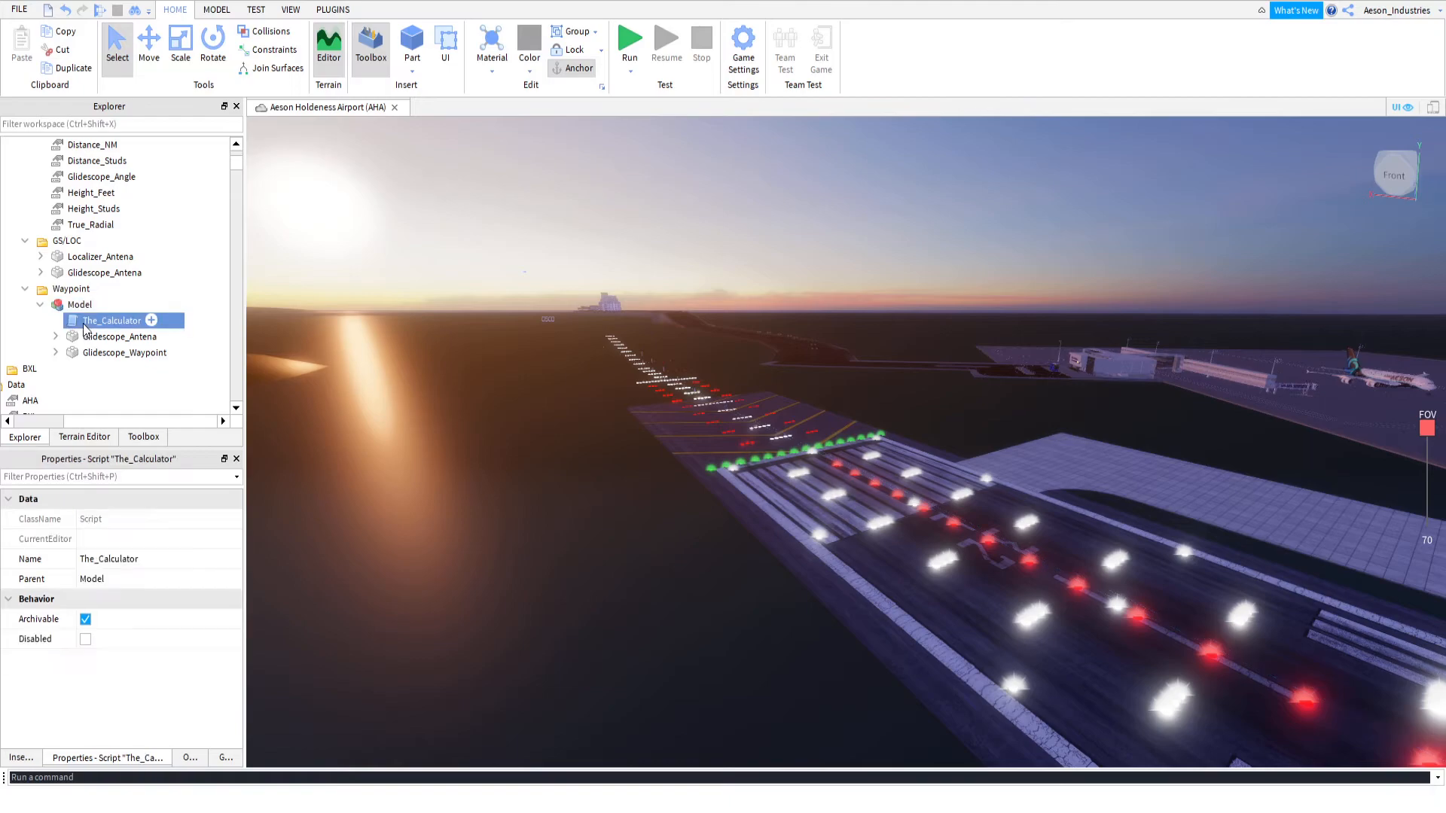
pyautogui.press('Delete')
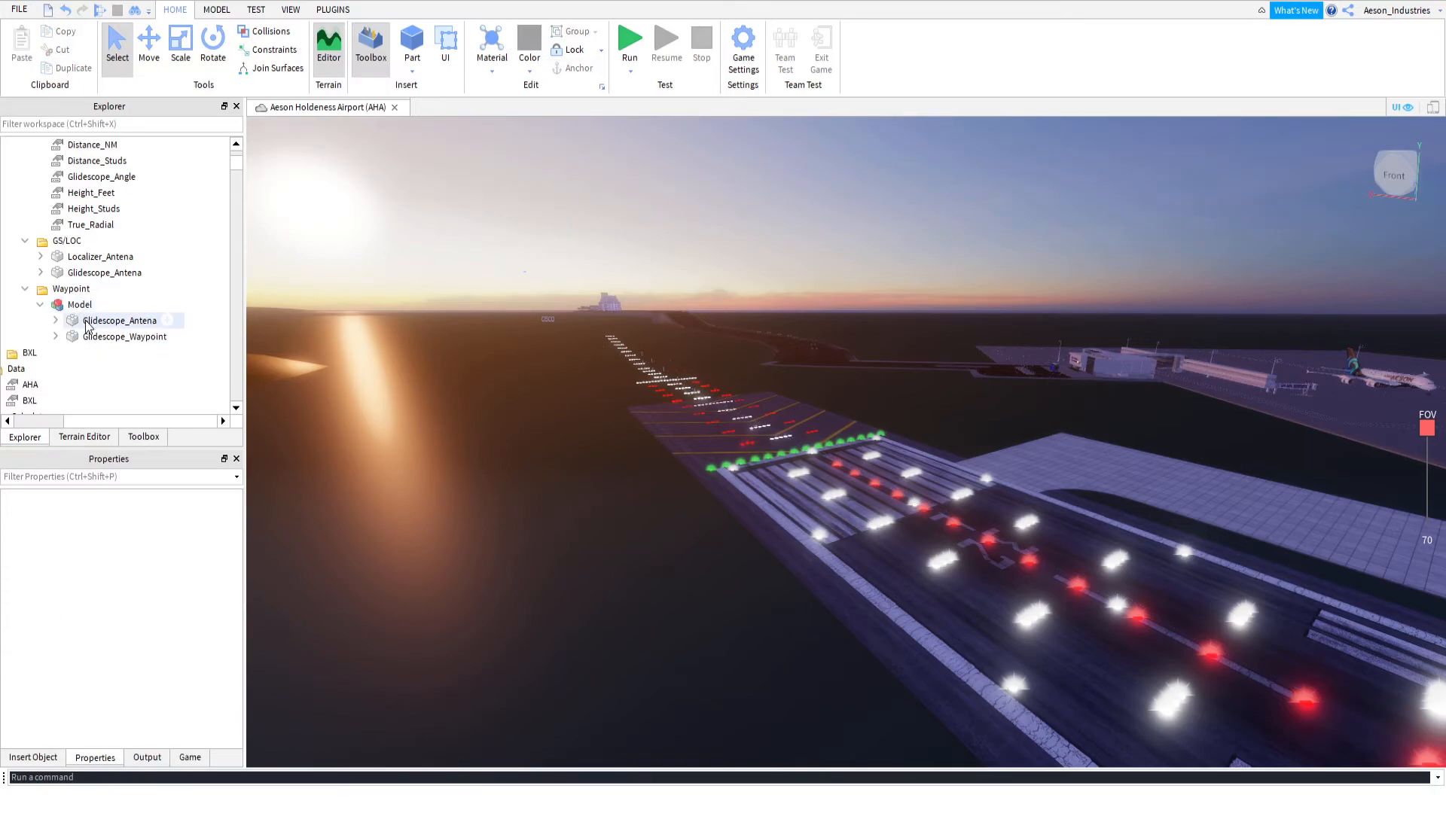
pyautogui.click(87, 322)
pyautogui.press('Delete')
# Move Glidescope_Waypoint out of the Model into RWY_32L's Waypoint folder and delete the empty Model
pyautogui.moveTo(86, 321); pyautogui.dragTo(82, 292)
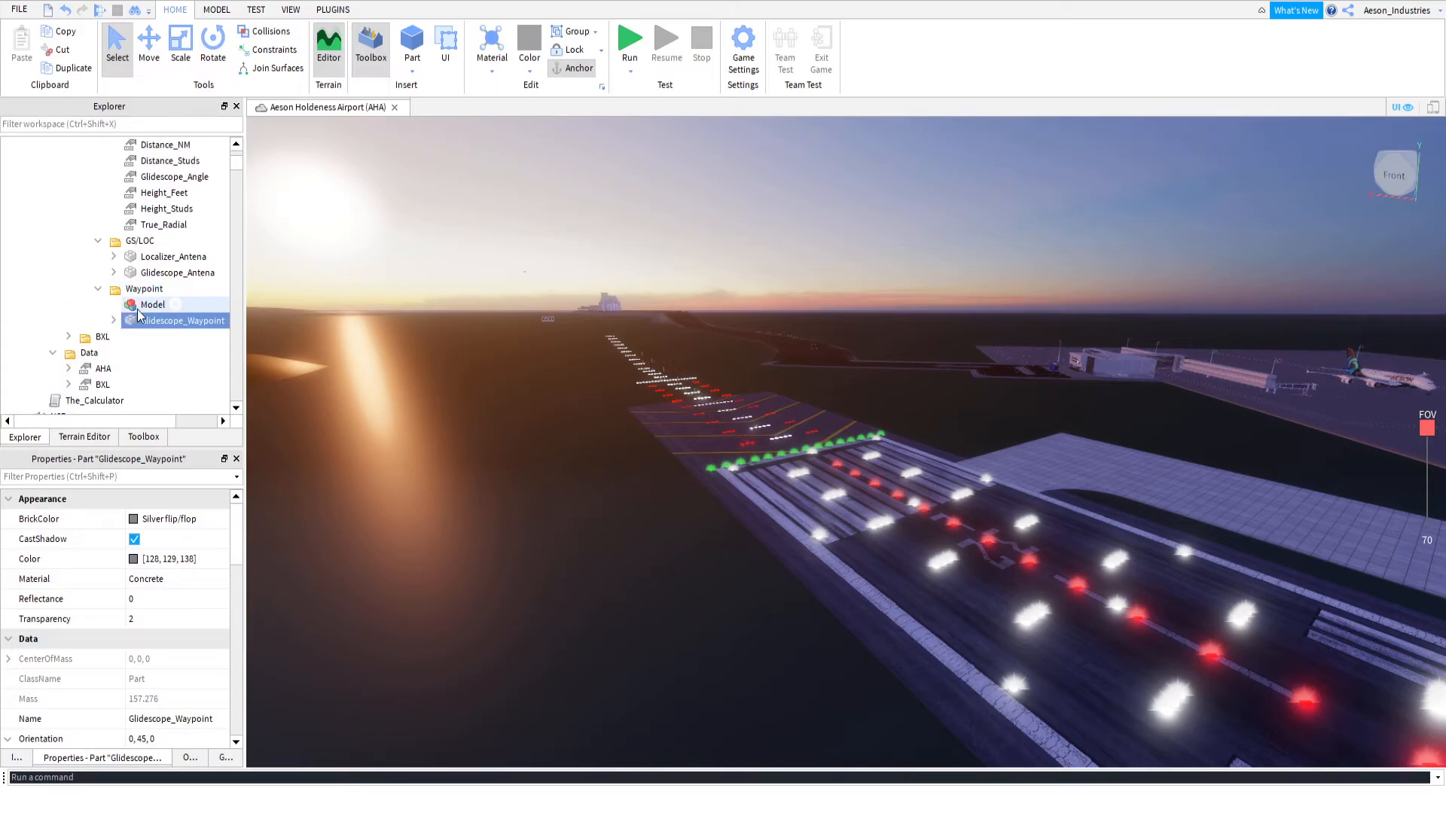
pyautogui.click(88, 304)
pyautogui.press('Delete')
# Set the Y orientation of RWY_32L's Glidescope_Waypoint to 0
pyautogui.scroll(1, 66, 290)
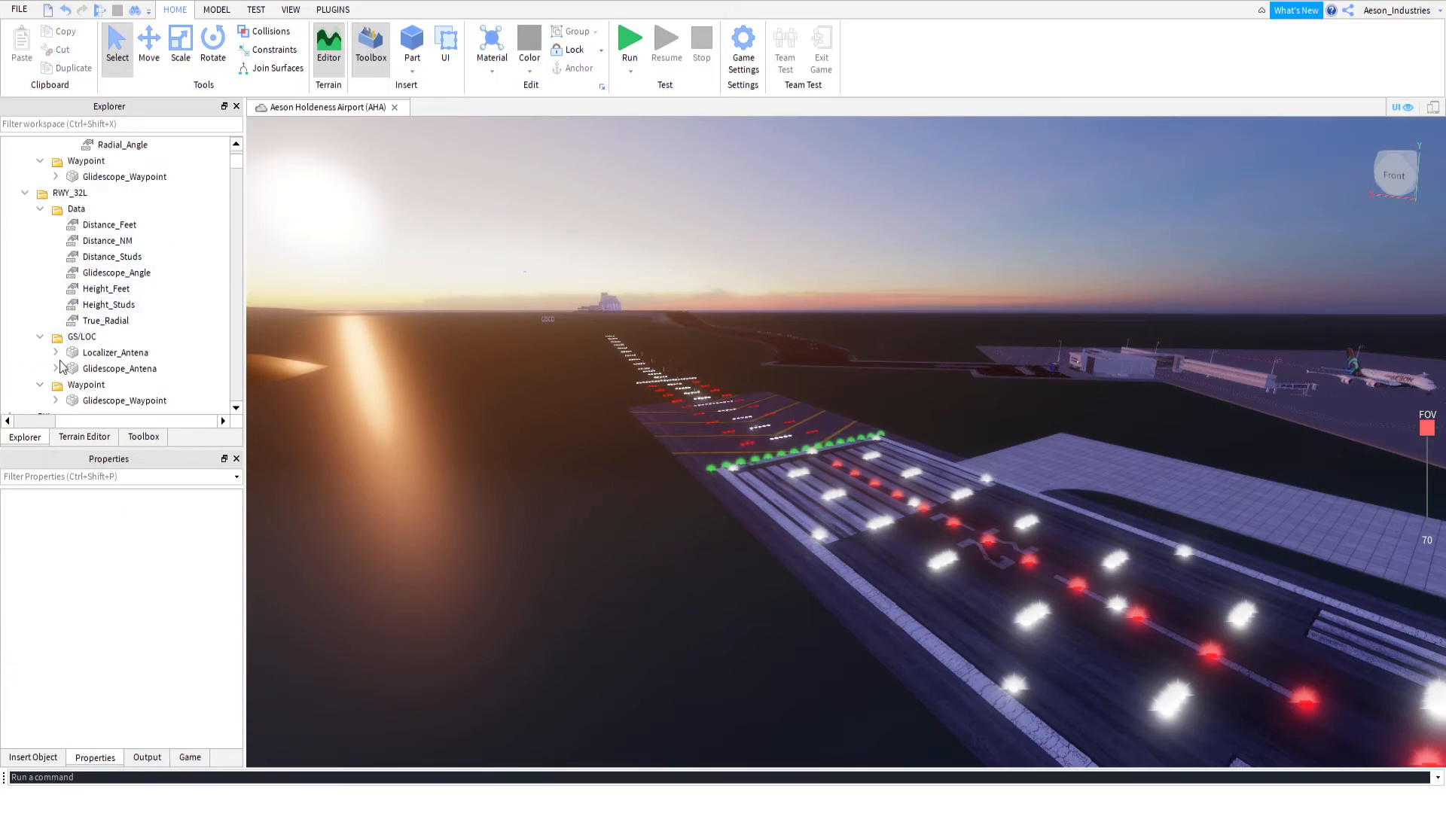
pyautogui.scroll(-2, 51, 375)
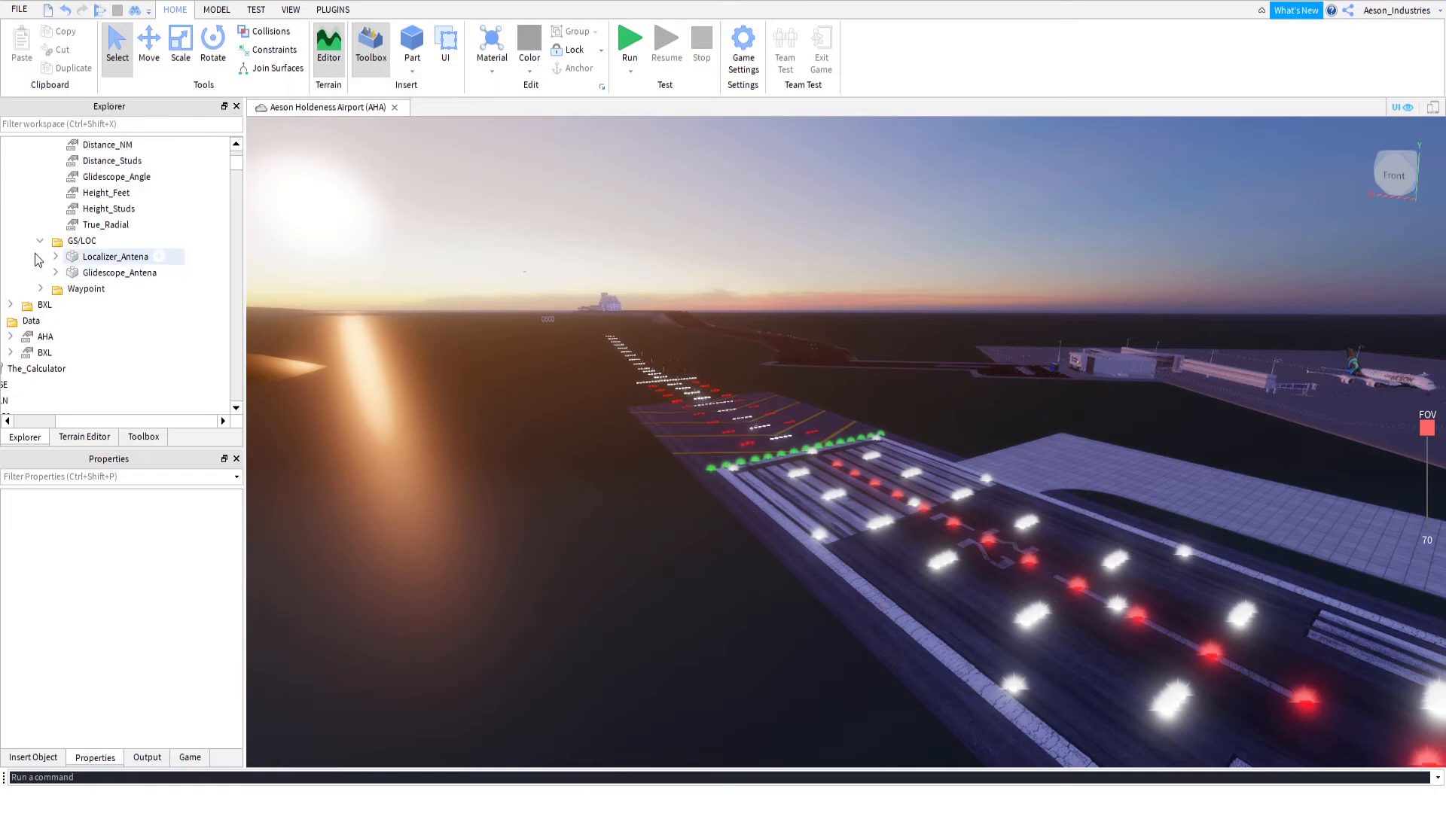
pyautogui.click(105, 302)
pyautogui.scroll(-2, 148, 624)
pyautogui.click(150, 659)
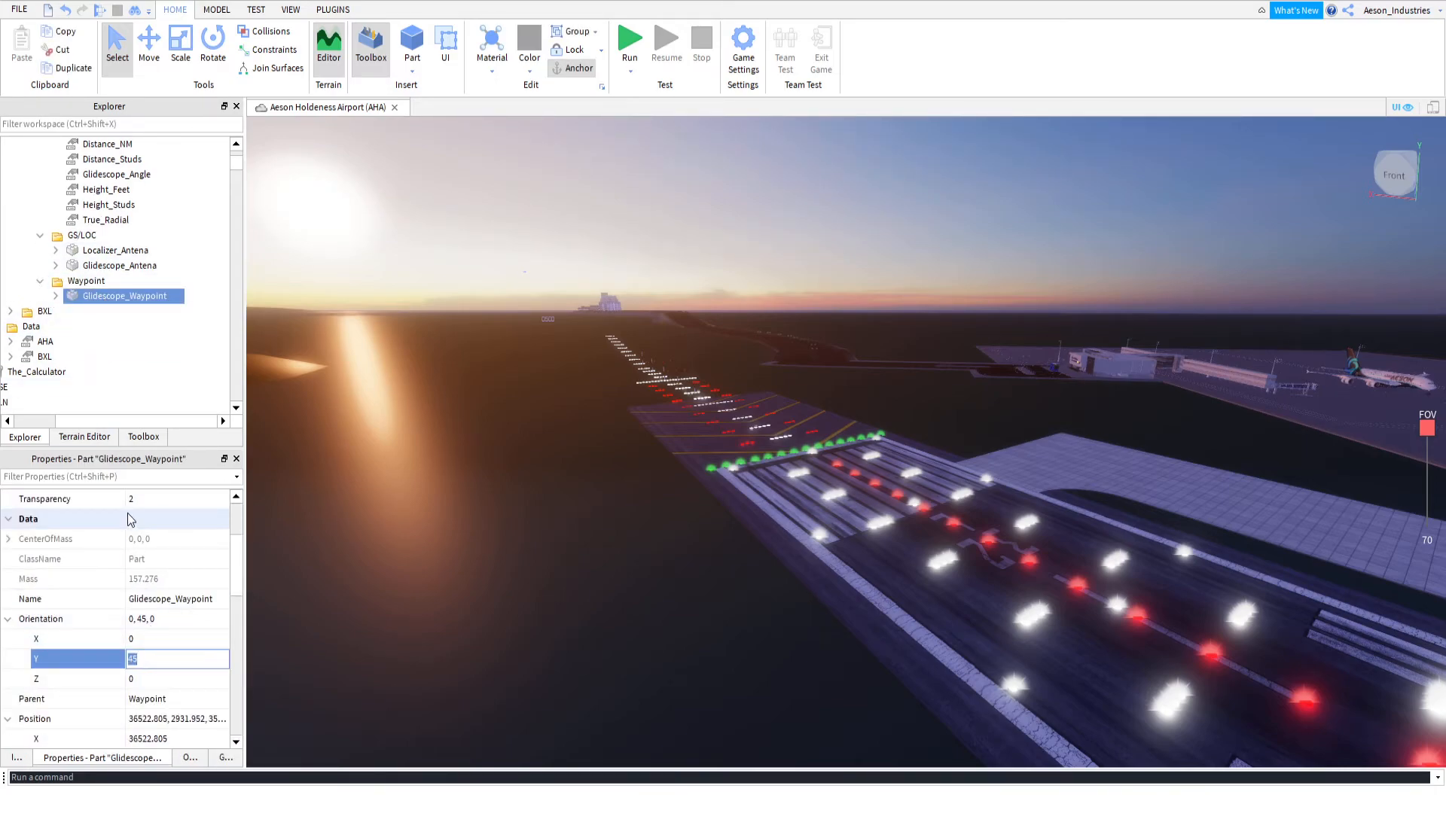
pyautogui.write('0')
pyautogui.press('Return')
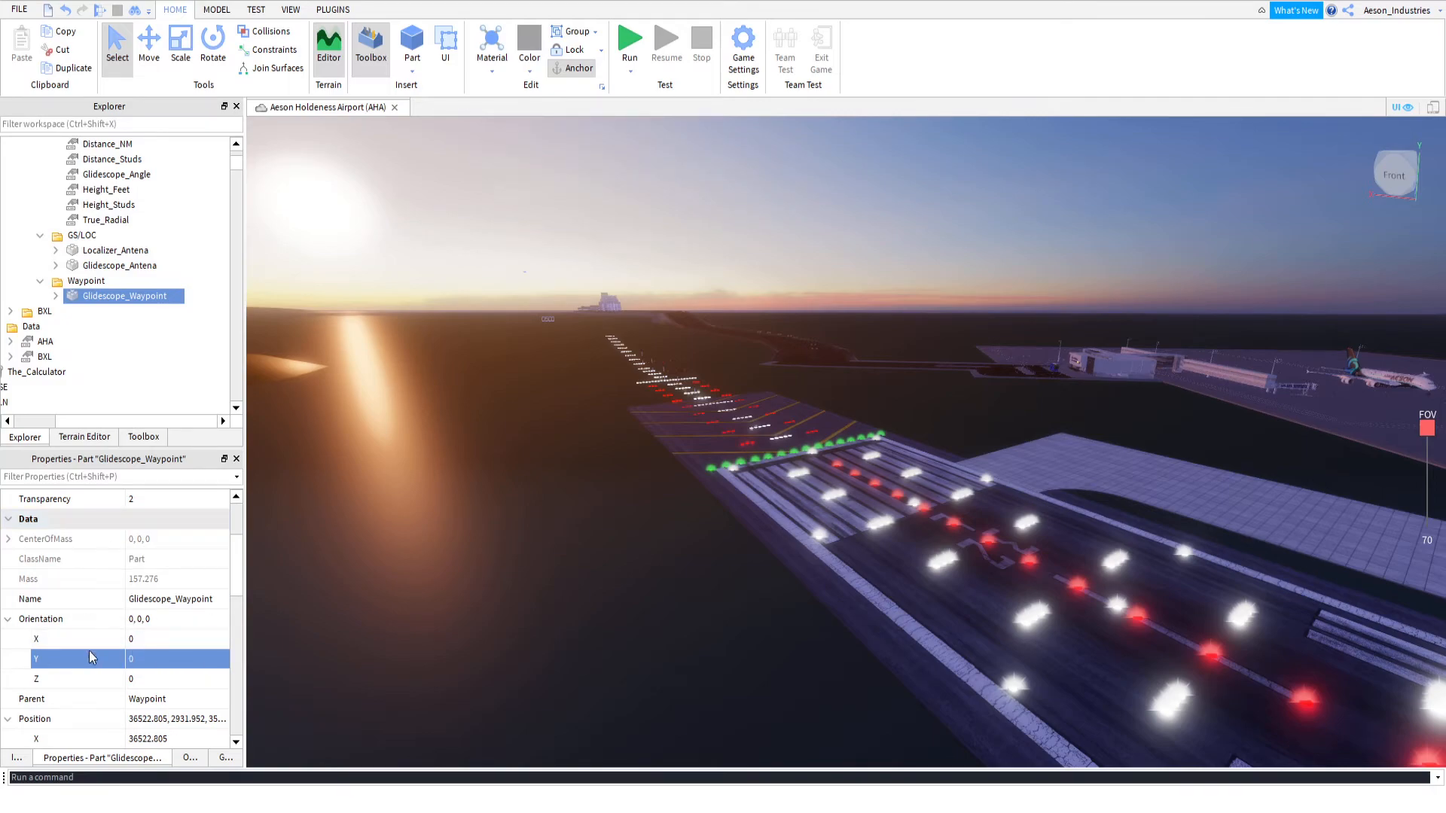
# Check the orientations of RWY_32L's Glidescope_Antena and Localizer_Antena, and open the Radial_Angle properties of its Glidescope_Waypoint
pyautogui.click(117, 268)
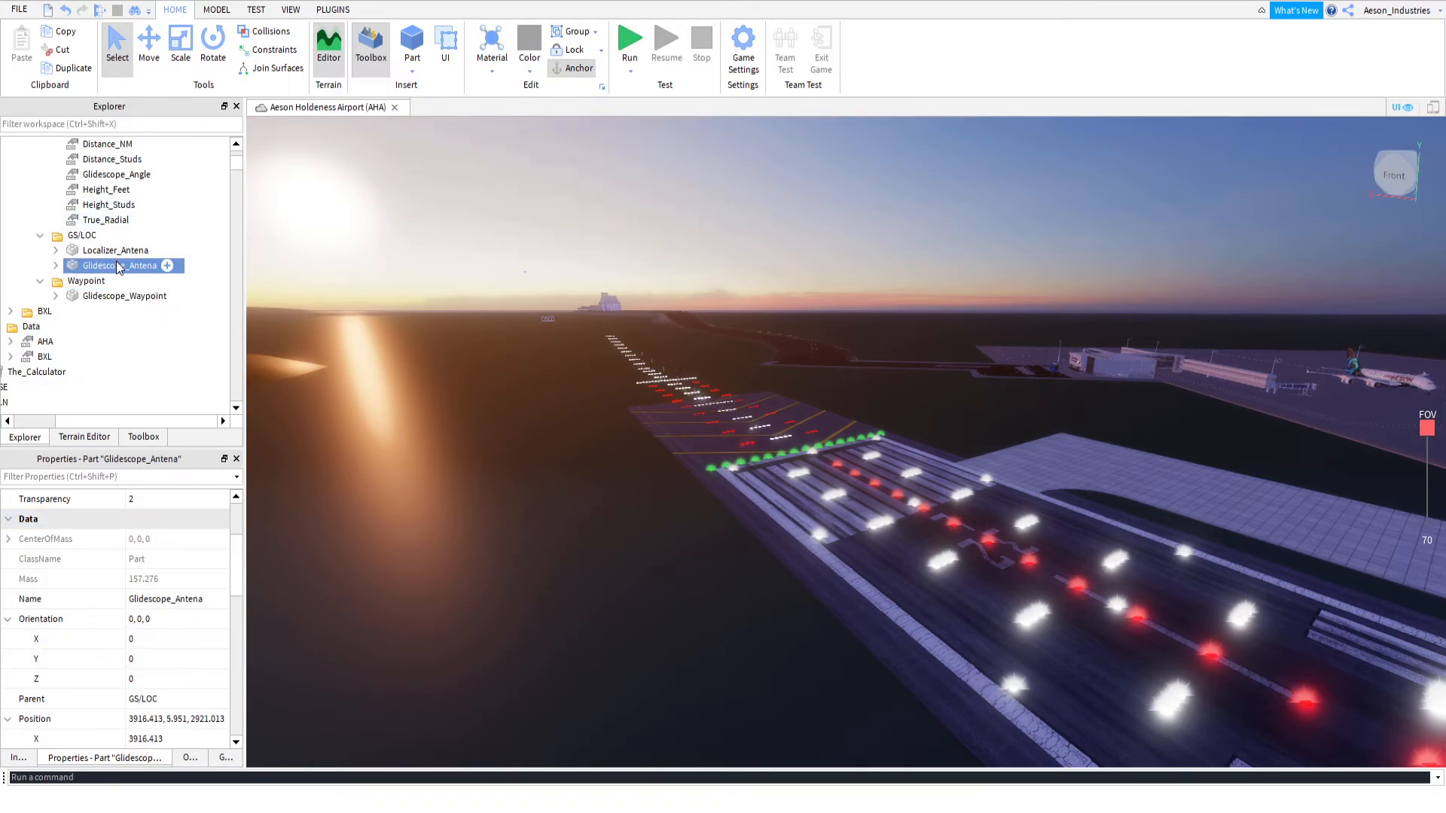
pyautogui.click(121, 251)
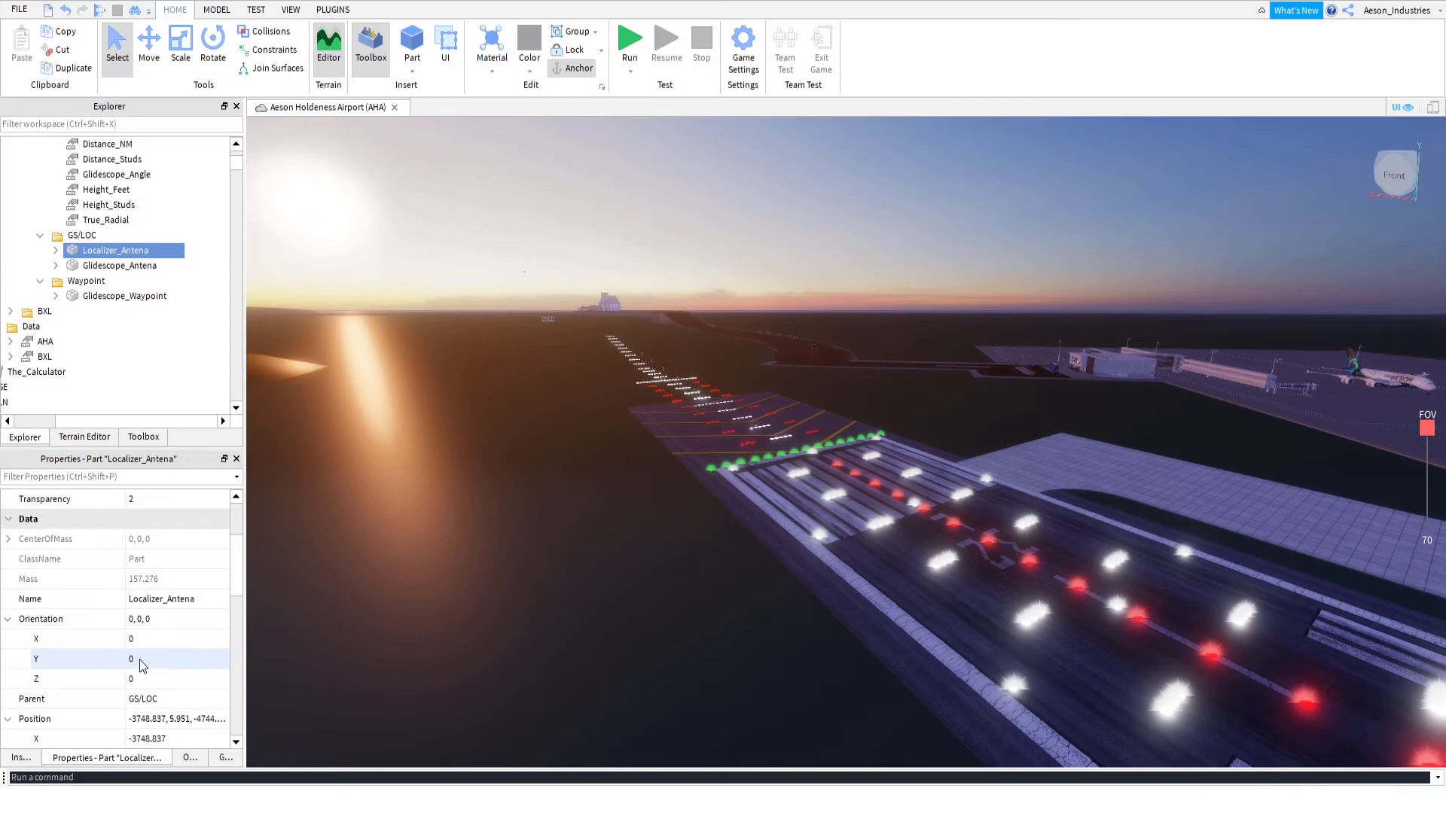
pyautogui.click(56, 296)
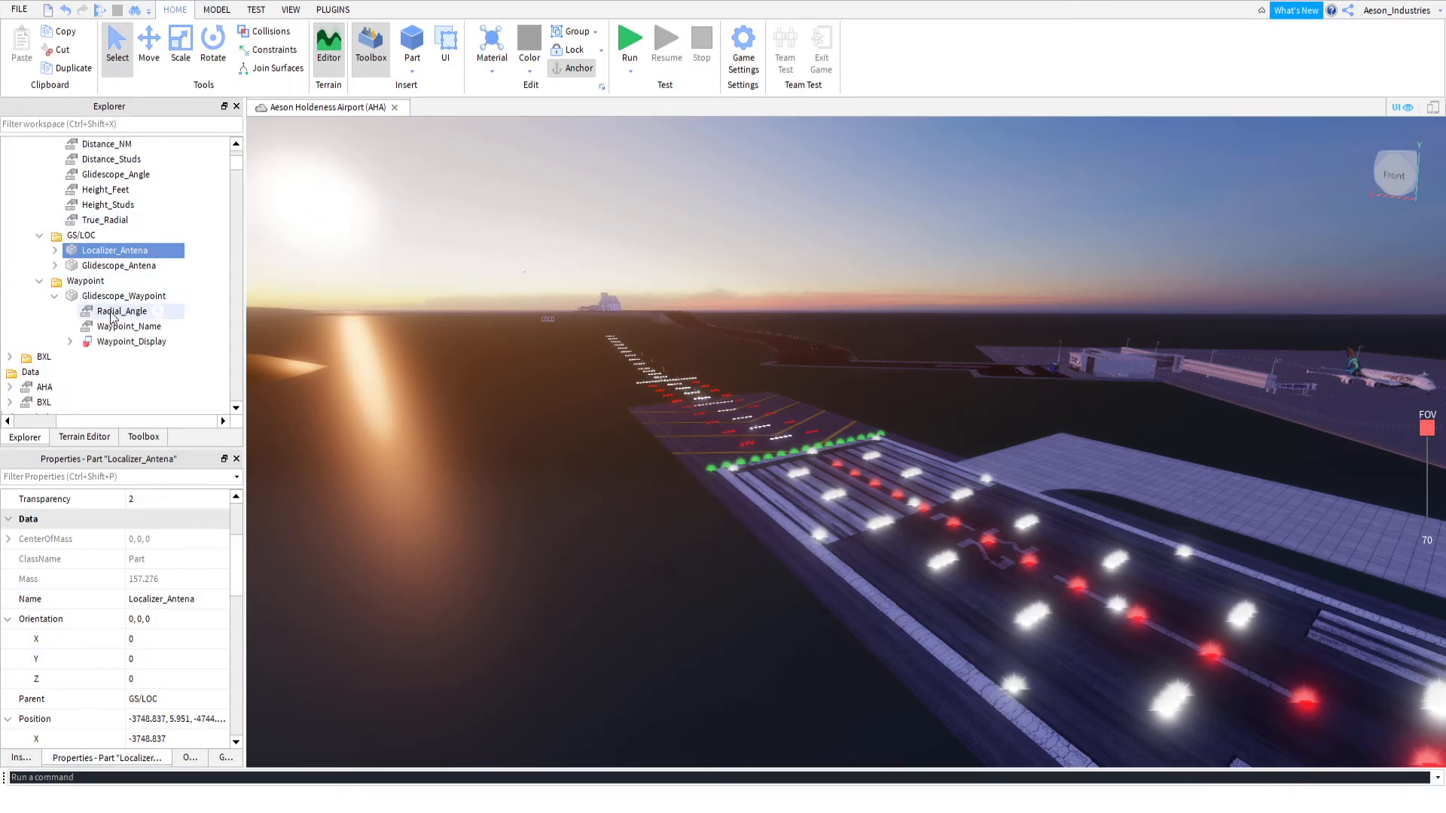
pyautogui.click(117, 312)
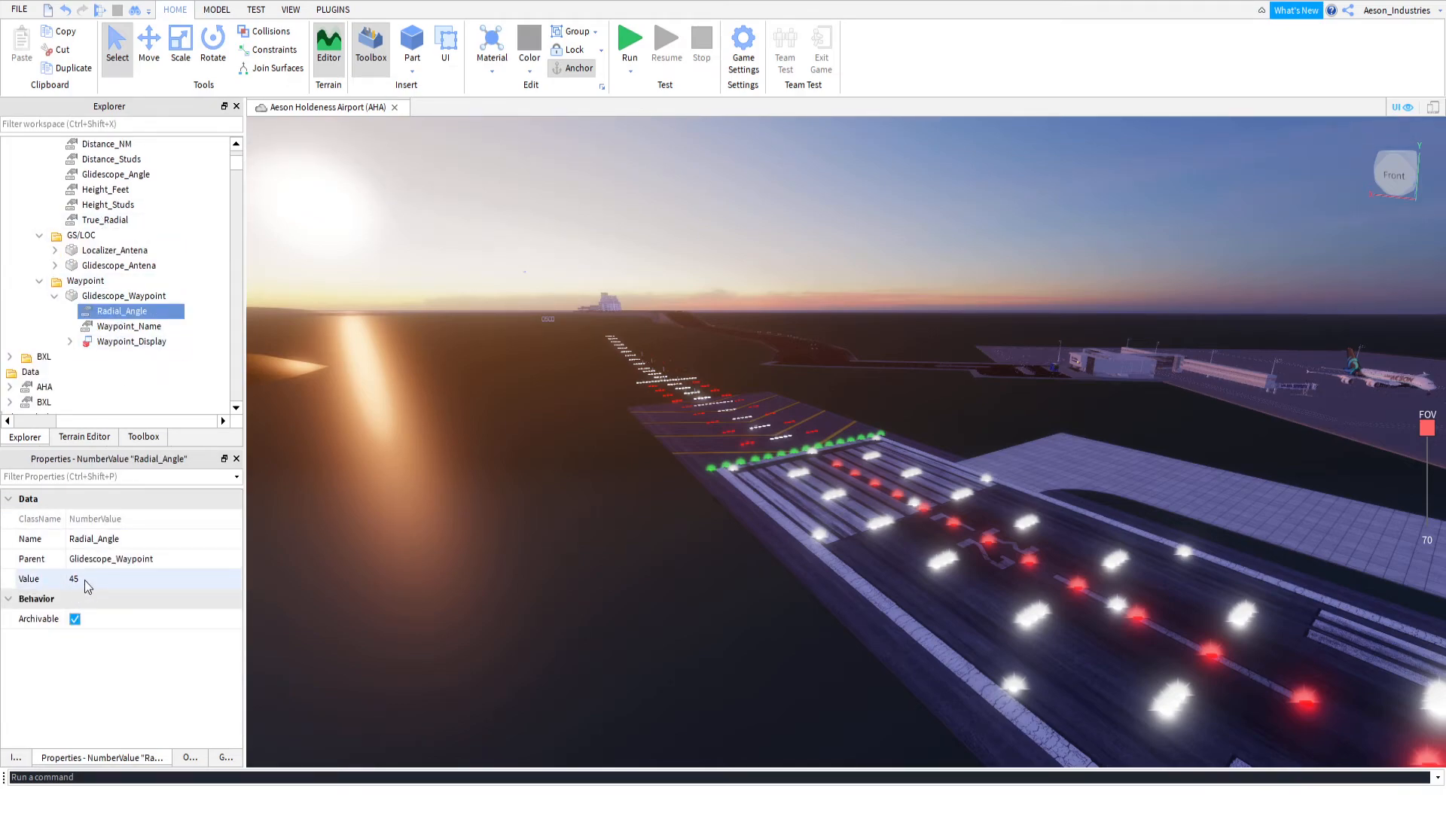
# Examine the Waypoint_Name, Waypoint_Display and Tag properties of RWY_32L's Glidescope_Waypoint
pyautogui.click(128, 326)
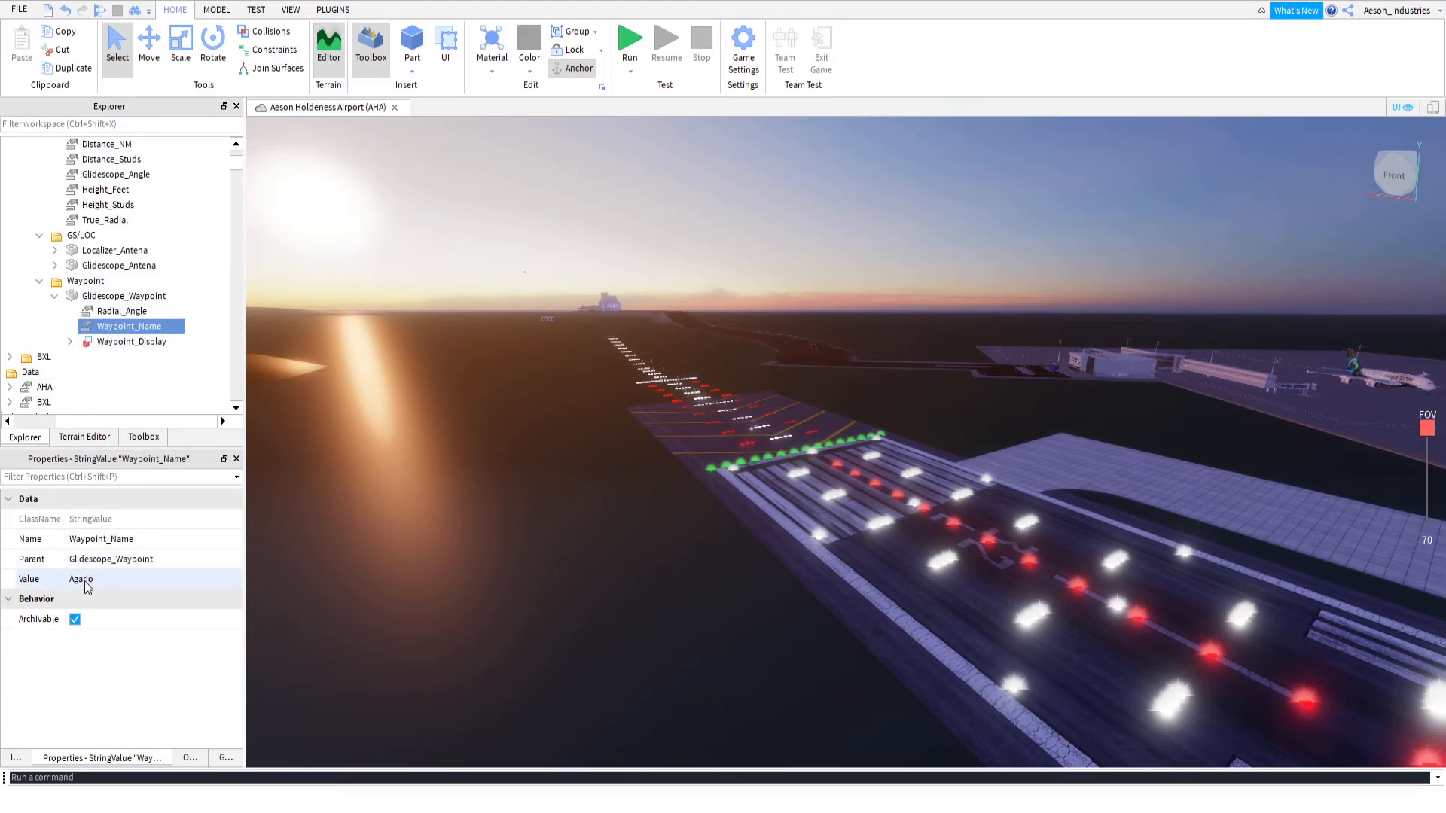
pyautogui.click(71, 341)
pyautogui.click(119, 356)
pyautogui.scroll(-10, 154, 550)
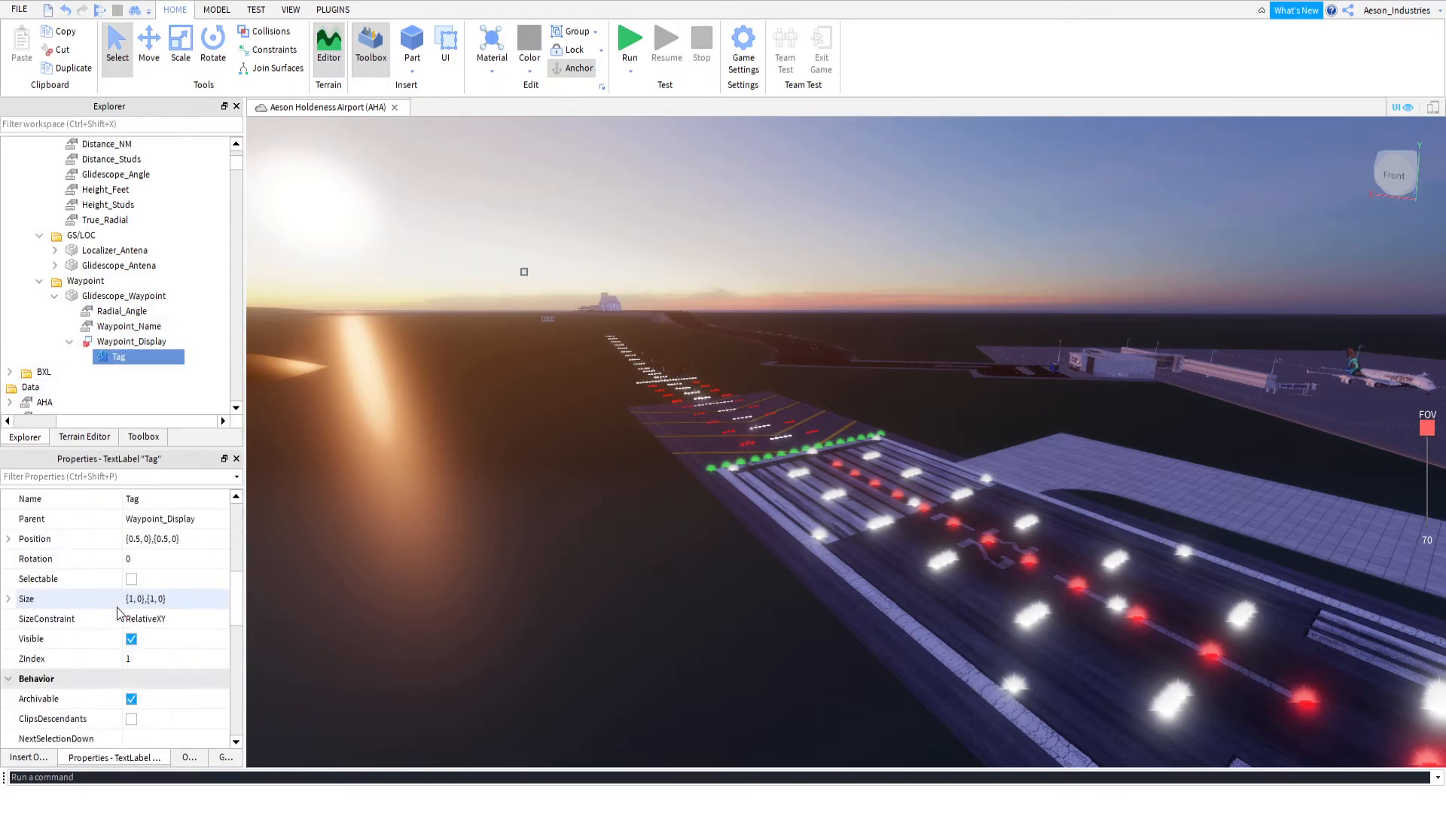
pyautogui.scroll(3, 148, 543)
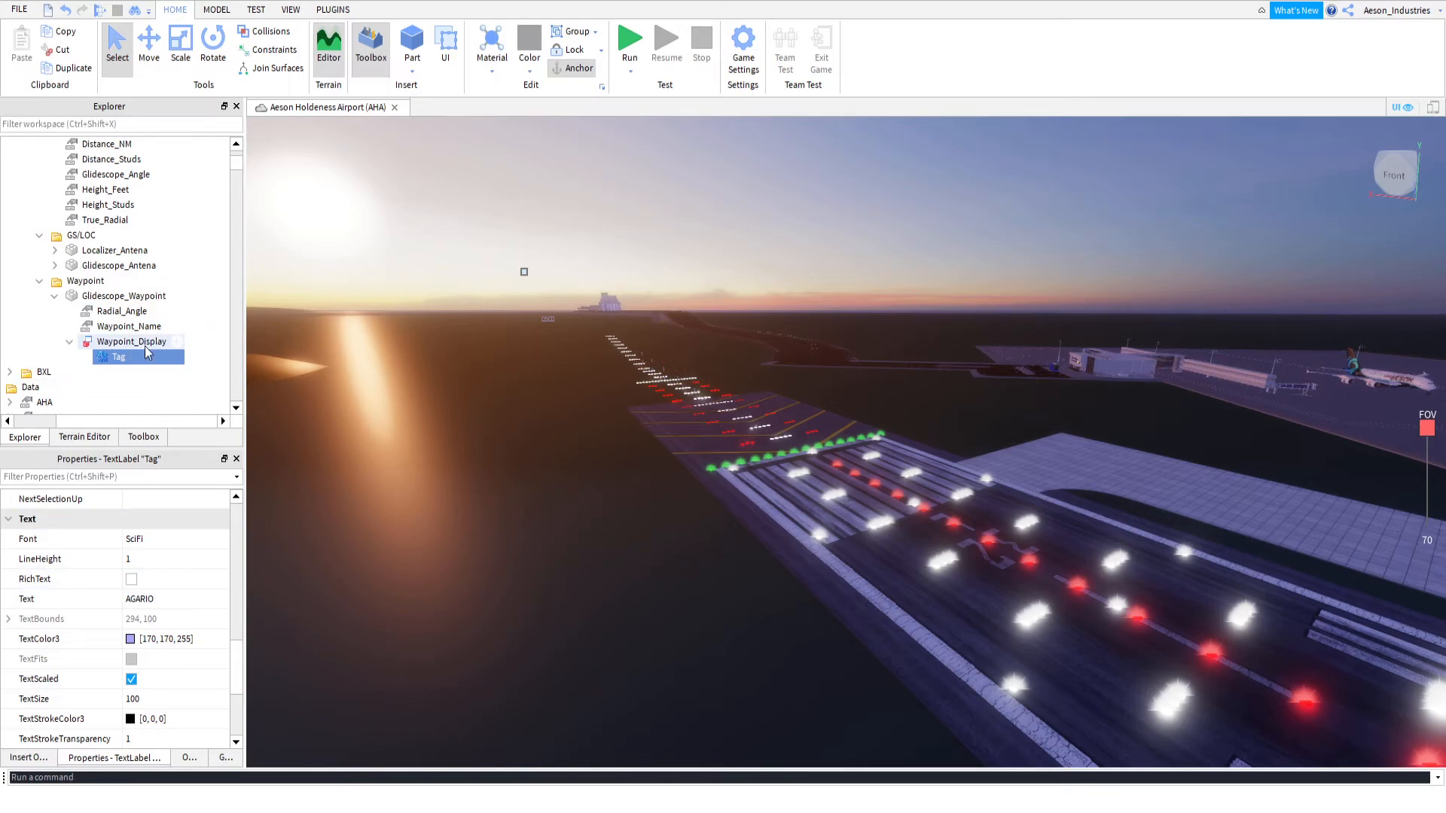
pyautogui.click(54, 297)
pyautogui.scroll(2, 45, 316)
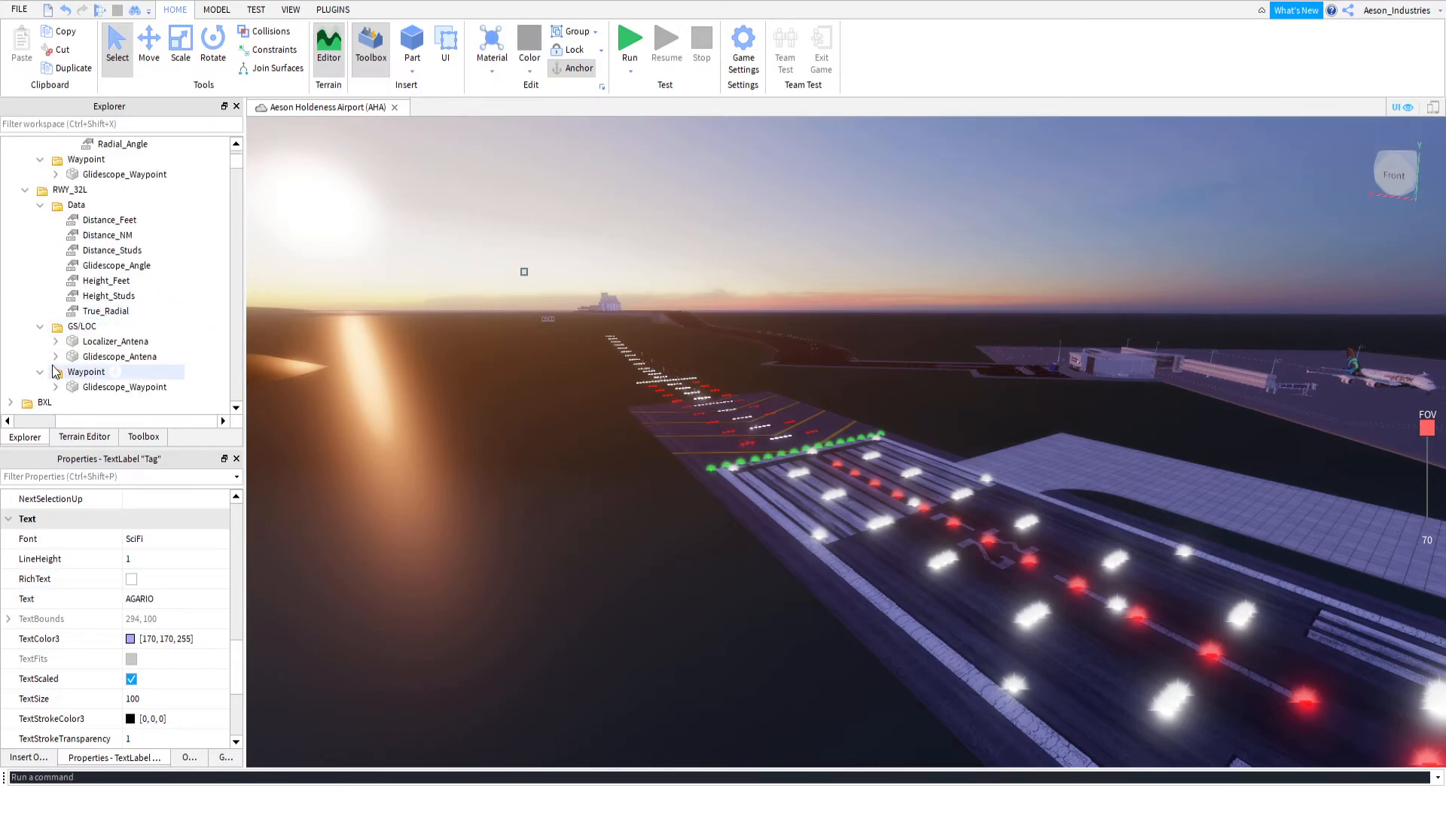
pyautogui.click(40, 371)
pyautogui.click(39, 327)
pyautogui.click(40, 342)
pyautogui.click(55, 356)
pyautogui.click(132, 387)
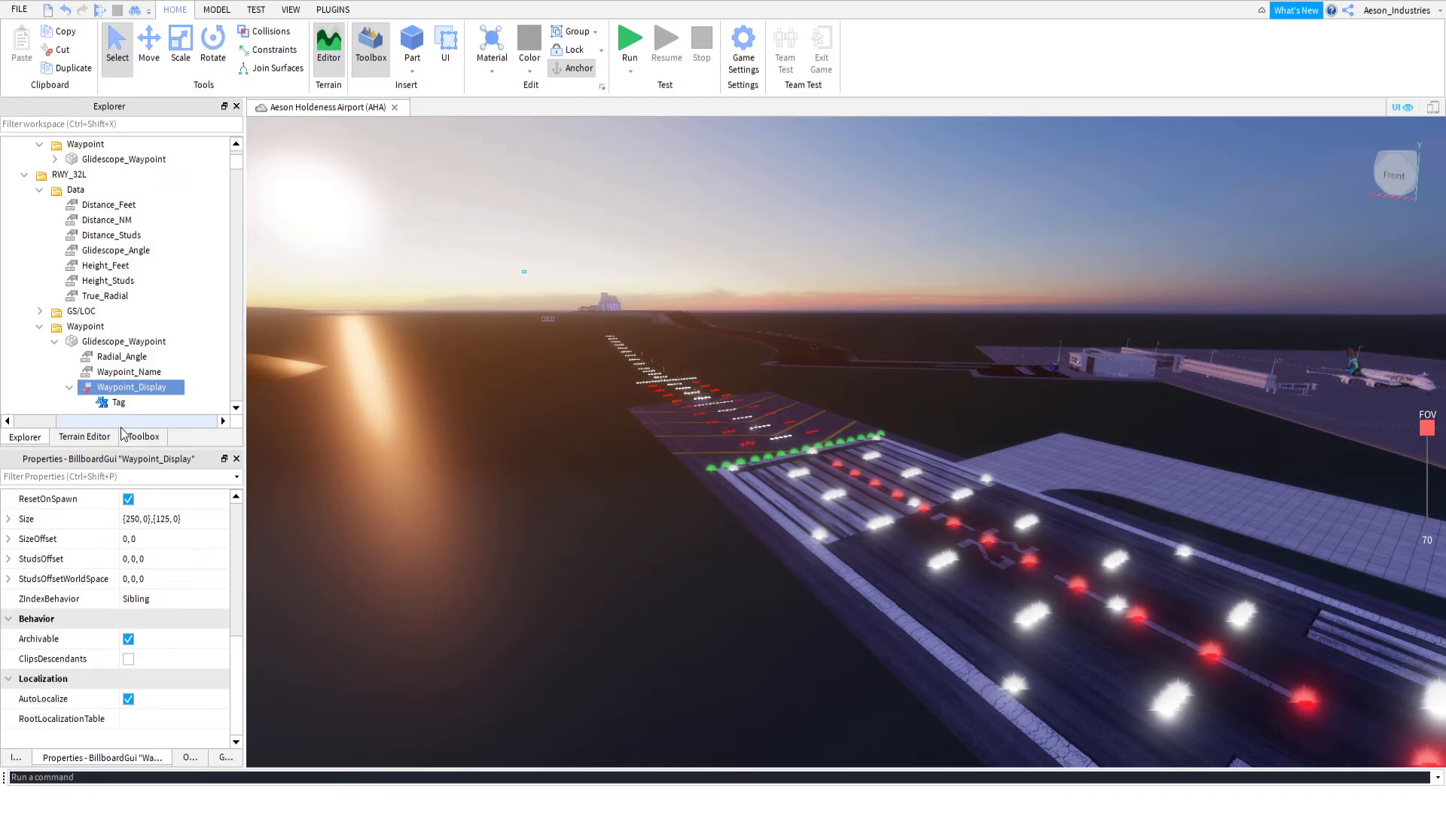
pyautogui.scroll(2, 76, 562)
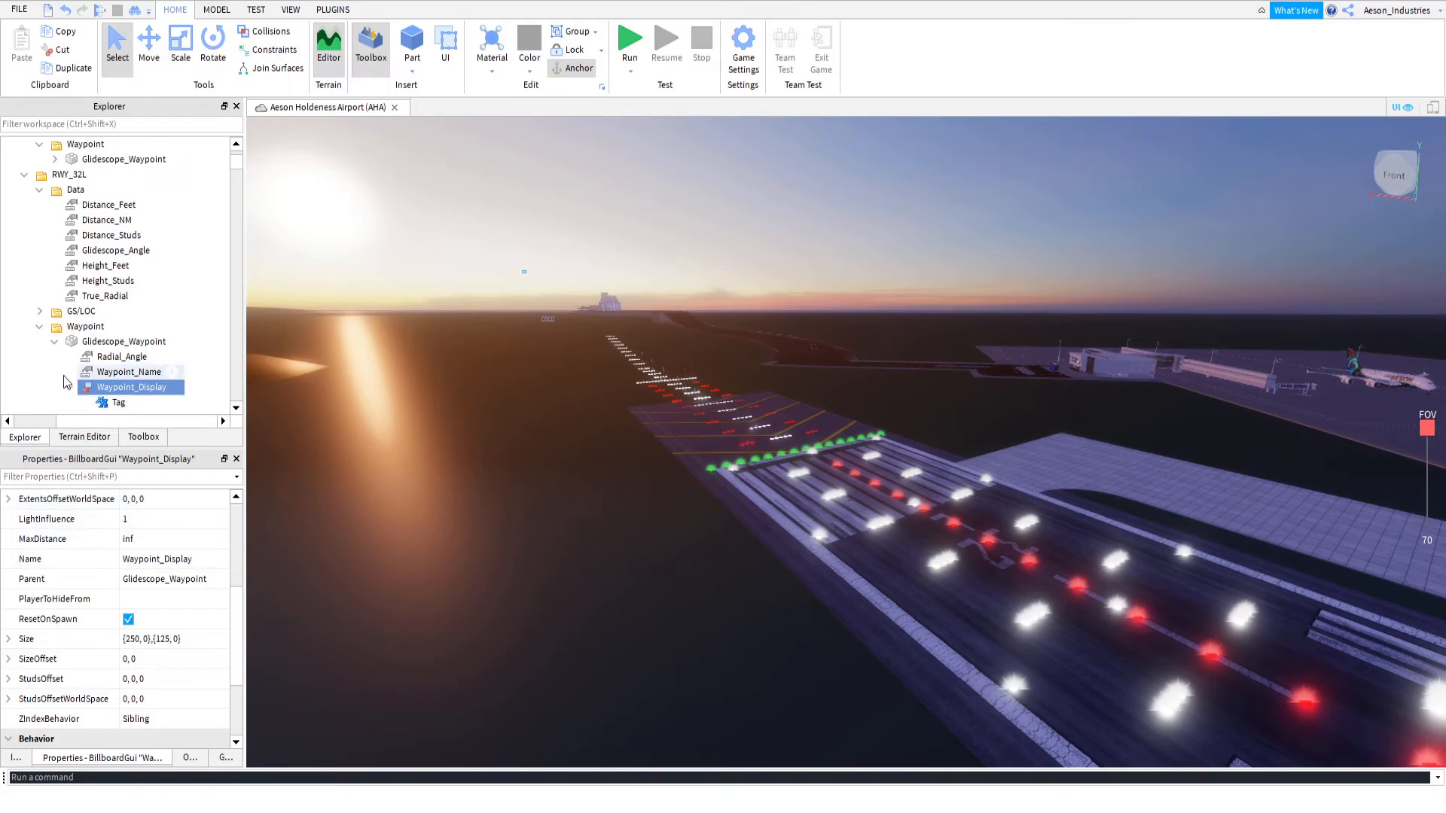
# Collapse RWY_32L's folders and delete the RWY_14R folder from the AHA airport
pyautogui.click(39, 327)
pyautogui.click(39, 190)
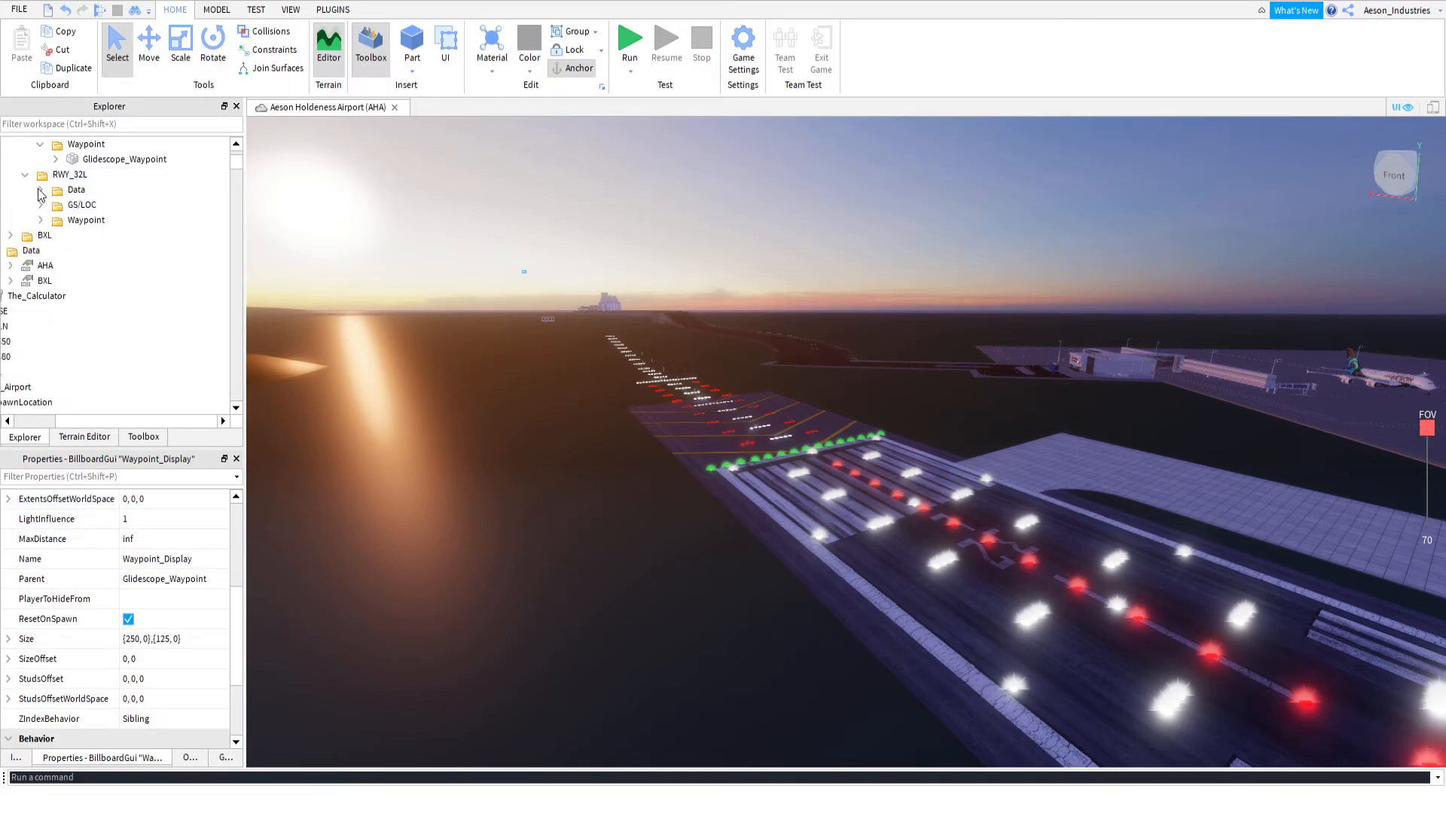
pyautogui.click(25, 174)
pyautogui.scroll(3, 33, 188)
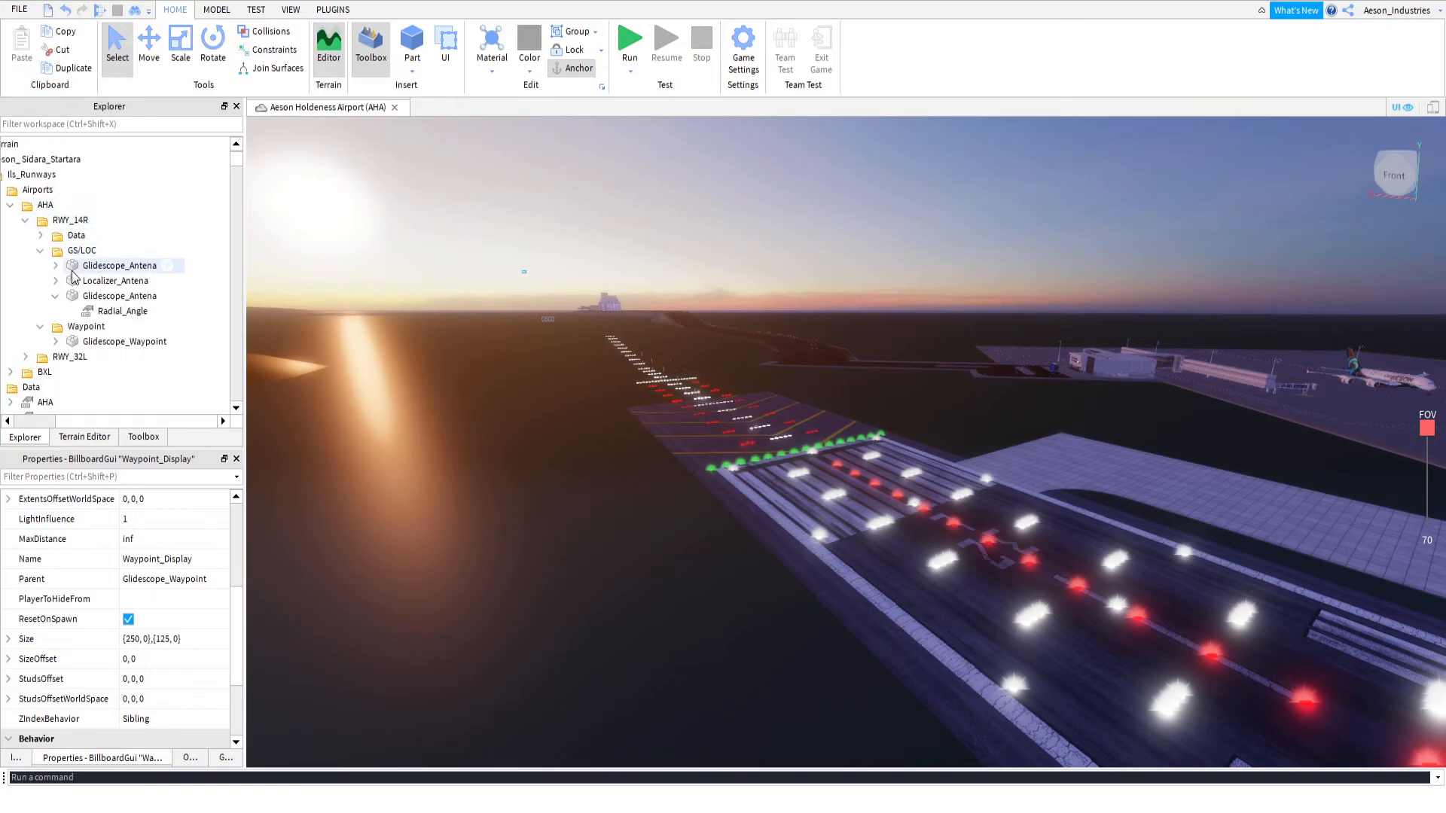
pyautogui.click(61, 221)
pyautogui.press('Delete')
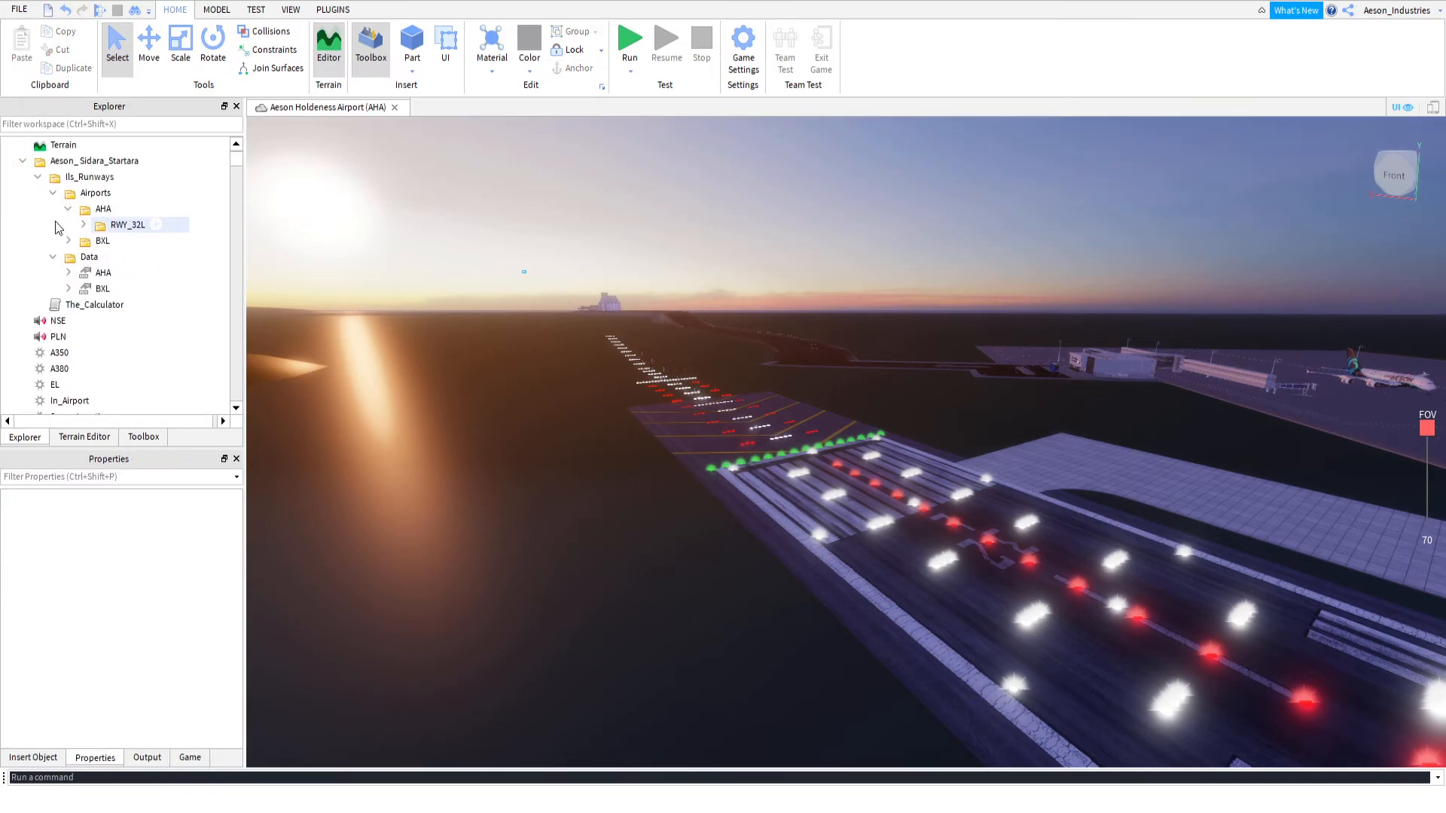
# Delete the BXL entry from the Ils_Runways Data folder and the BXL folder from Airports
pyautogui.click(105, 226)
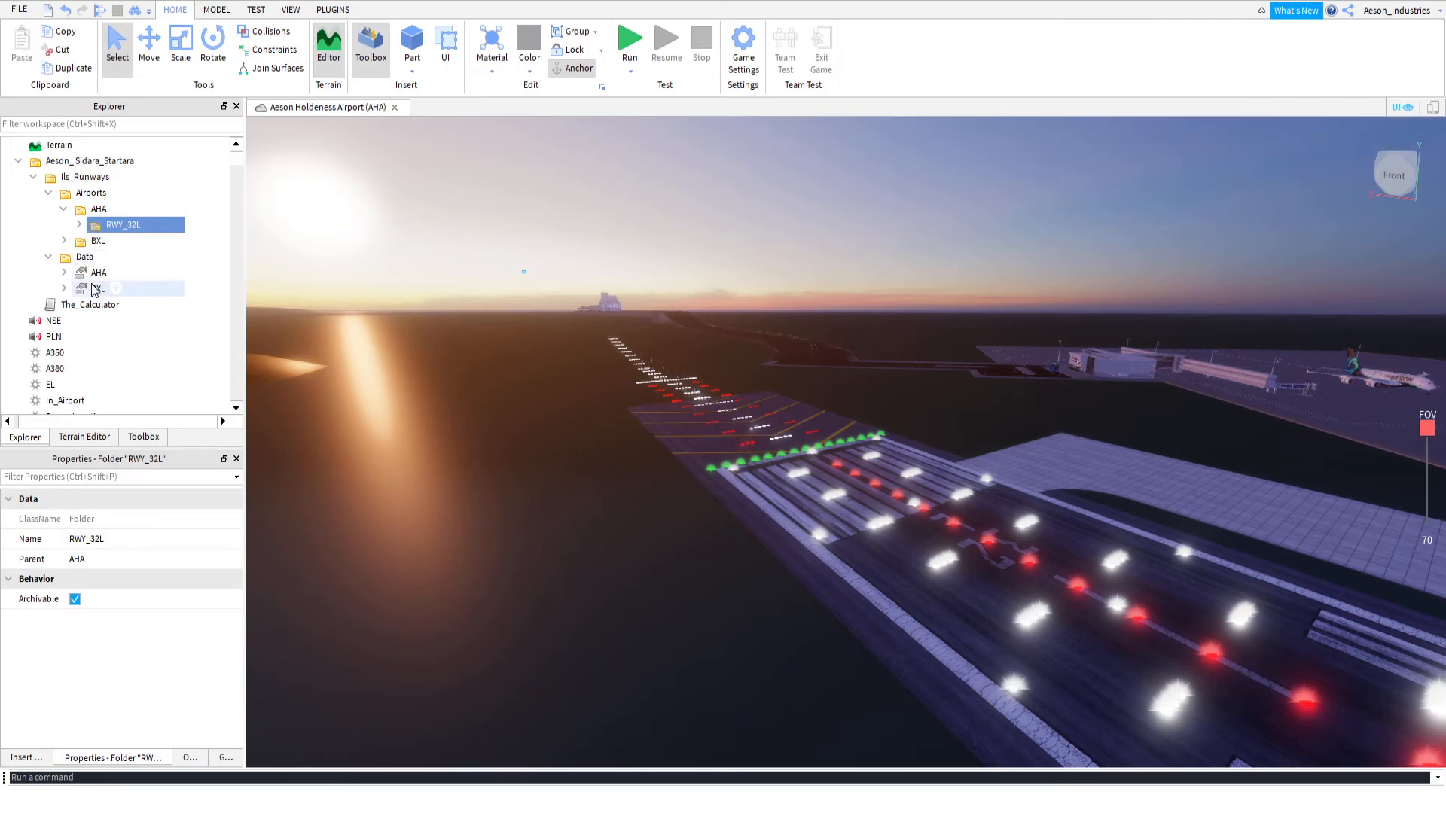
pyautogui.click(95, 290)
pyautogui.press('Delete')
pyautogui.click(99, 242)
pyautogui.press('Delete')
# Move the AHA airport folder and the AHA data entry out of Ils_Runways into A350 and expand A350
pyautogui.click(102, 277)
pyautogui.click(85, 241)
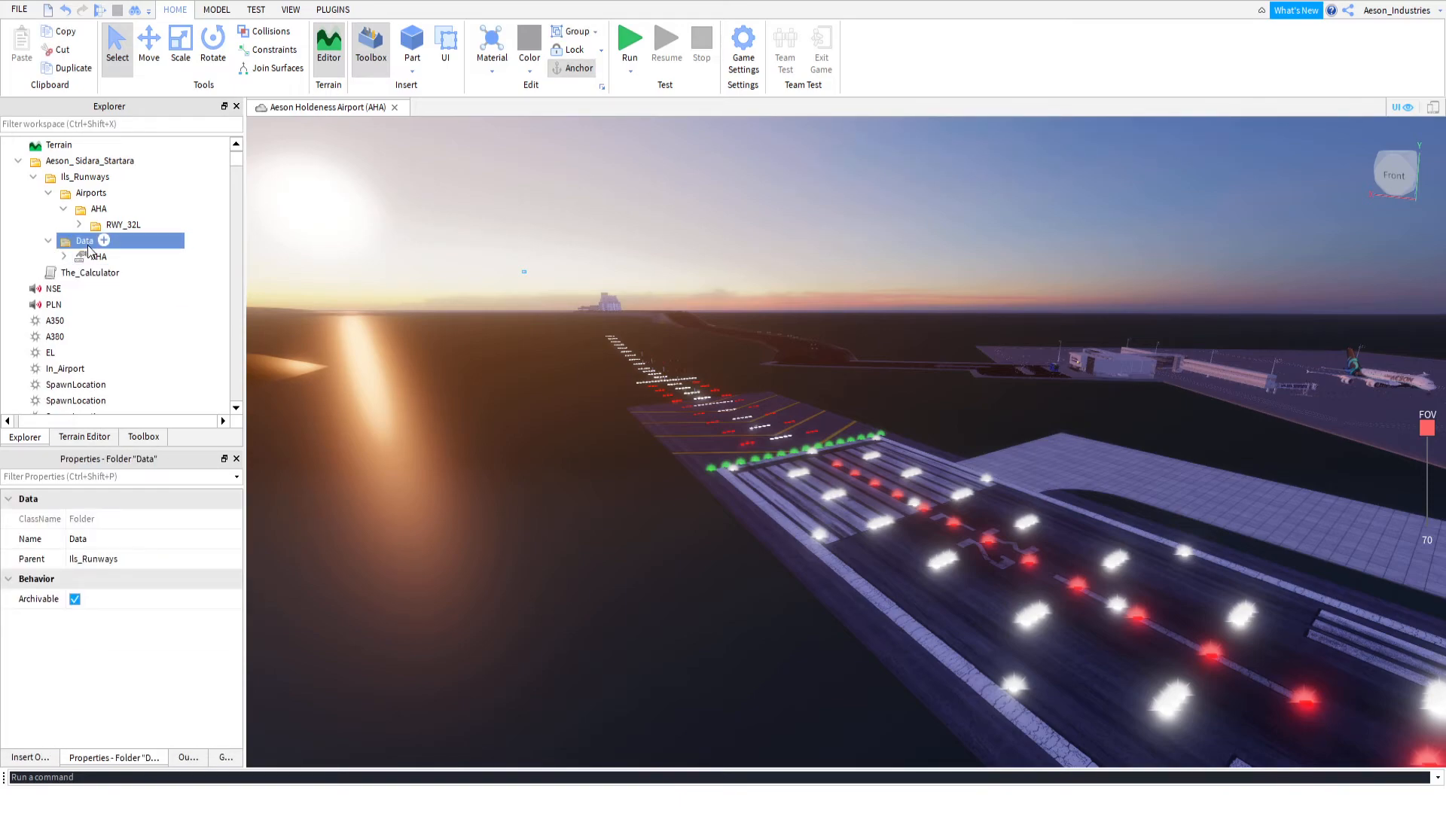
pyautogui.click(94, 259)
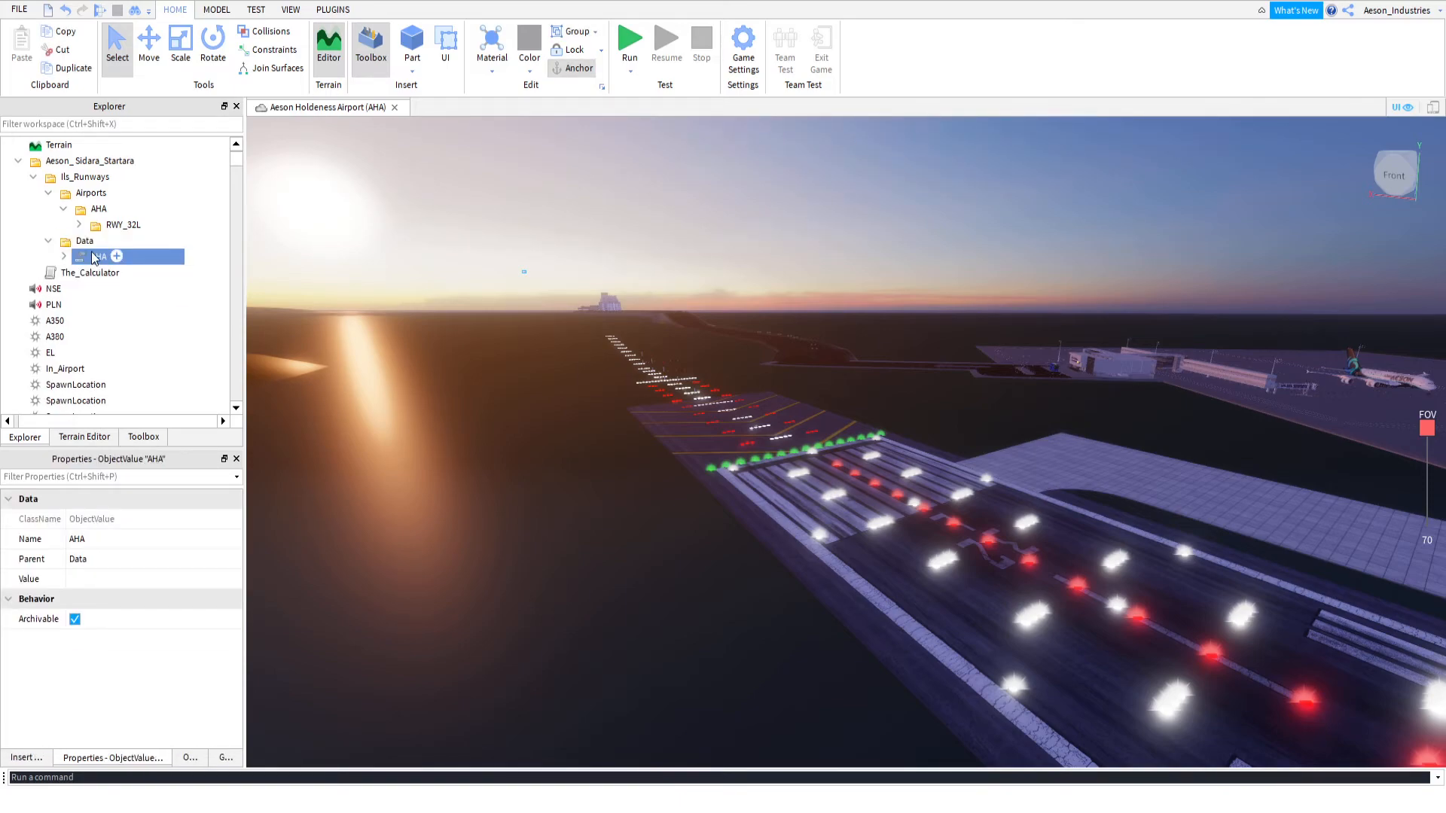
pyautogui.click(95, 211)
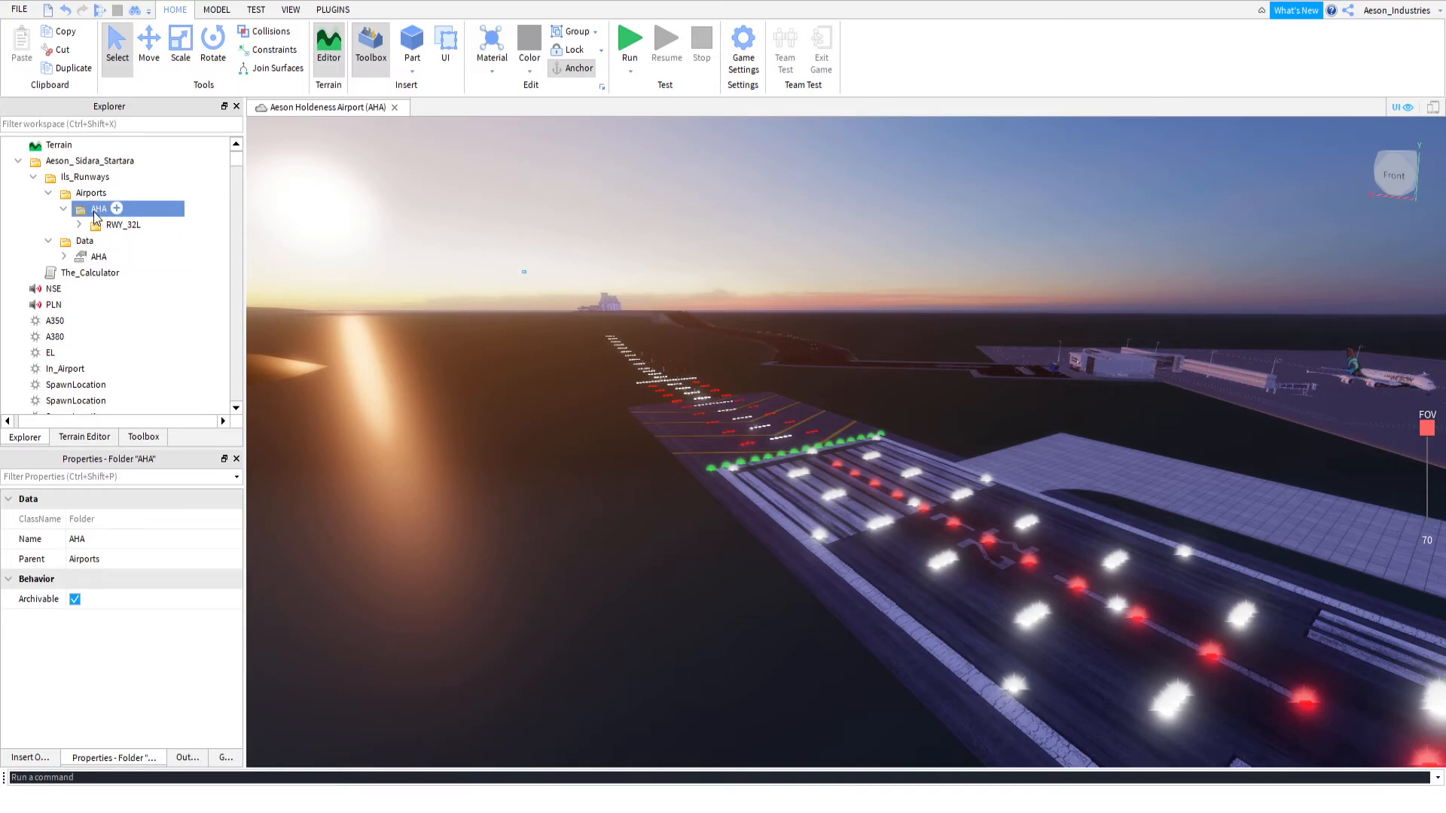
pyautogui.keyDown('ctrl'); pyautogui.click(99, 258); pyautogui.keyUp('ctrl')
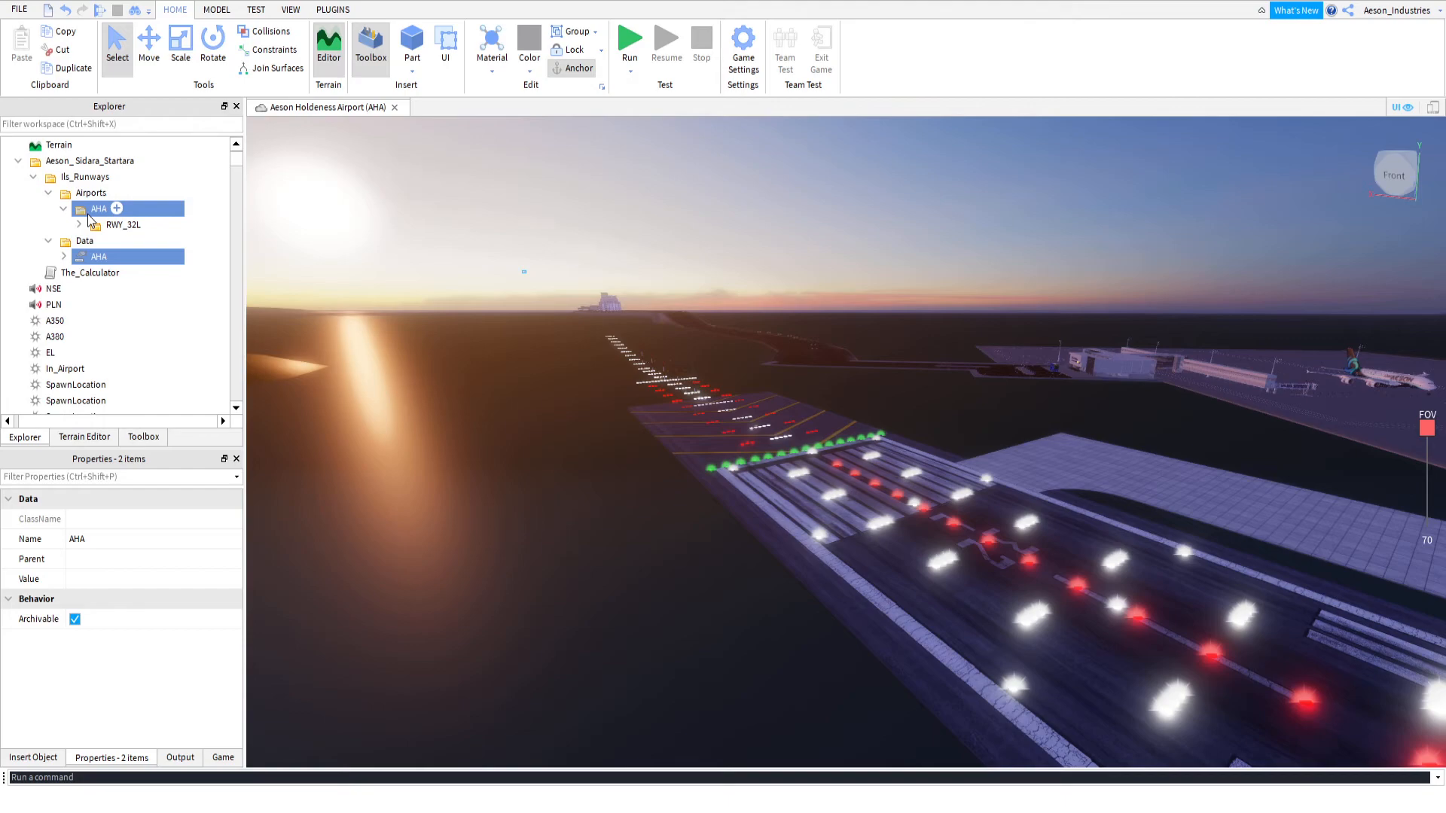
pyautogui.moveTo(93, 215); pyautogui.dragTo(45, 321)
pyautogui.click(24, 274)
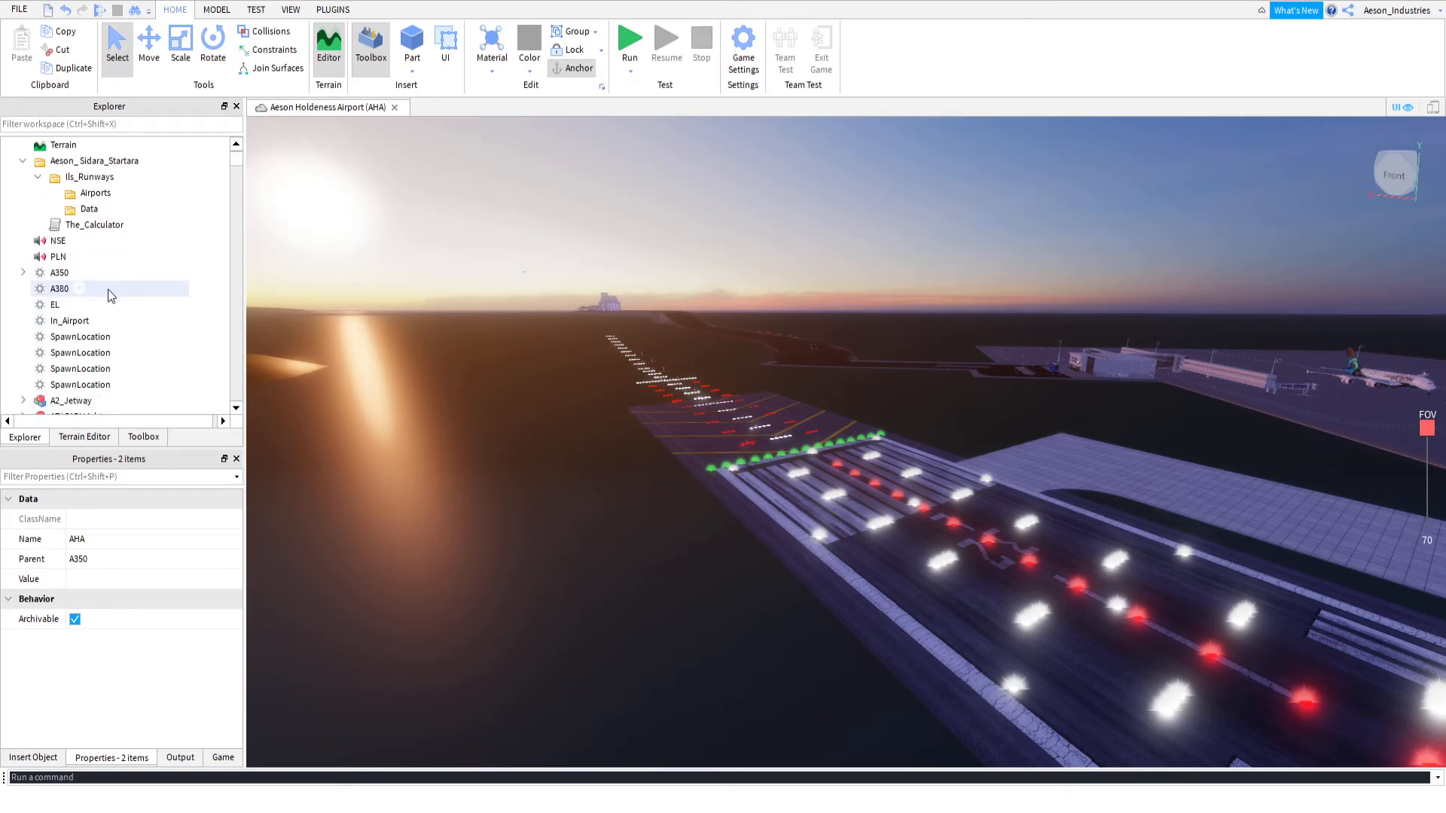
pyautogui.click(22, 274)
pyautogui.click(19, 273)
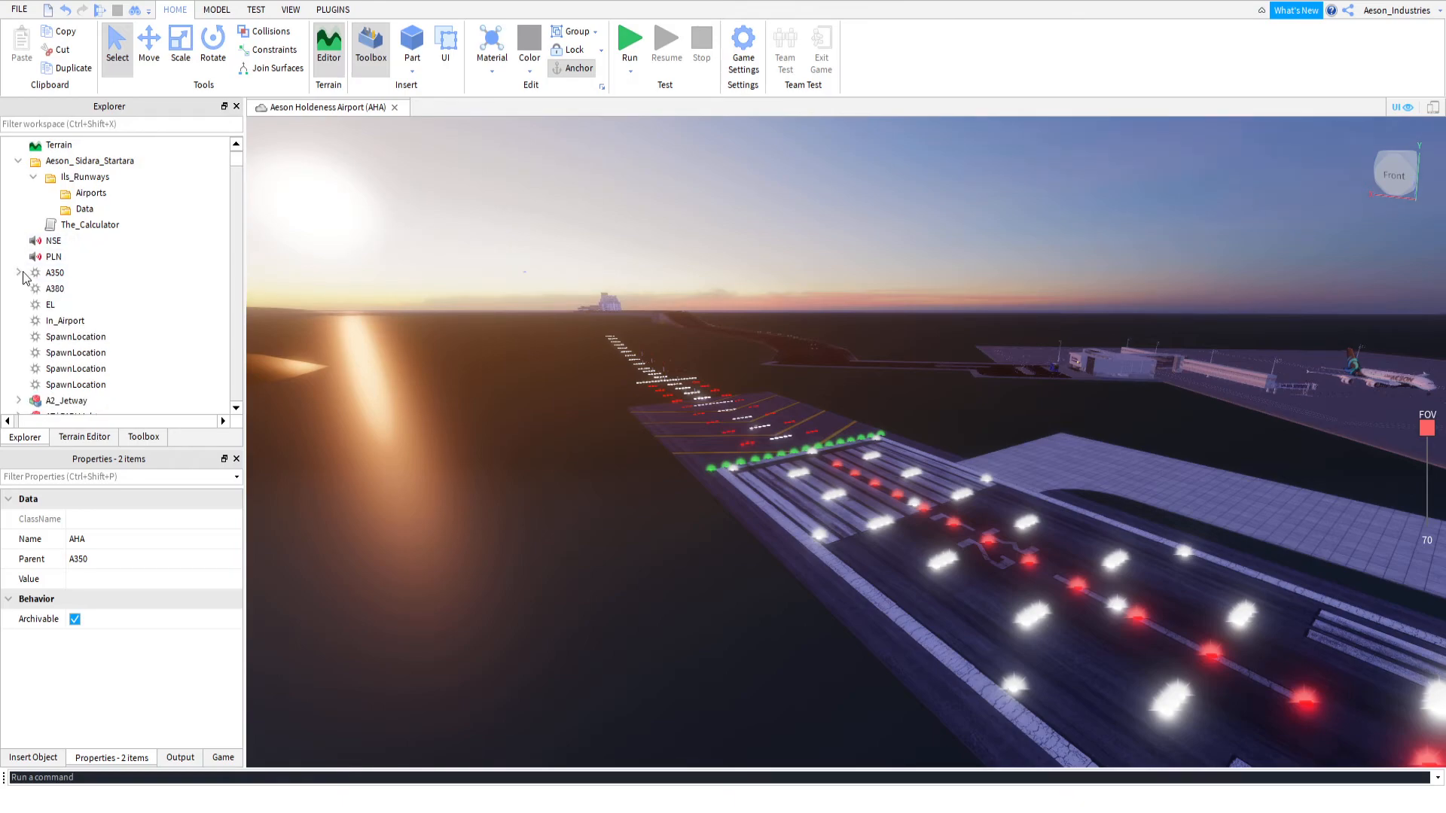
pyautogui.click(20, 273)
pyautogui.click(46, 259)
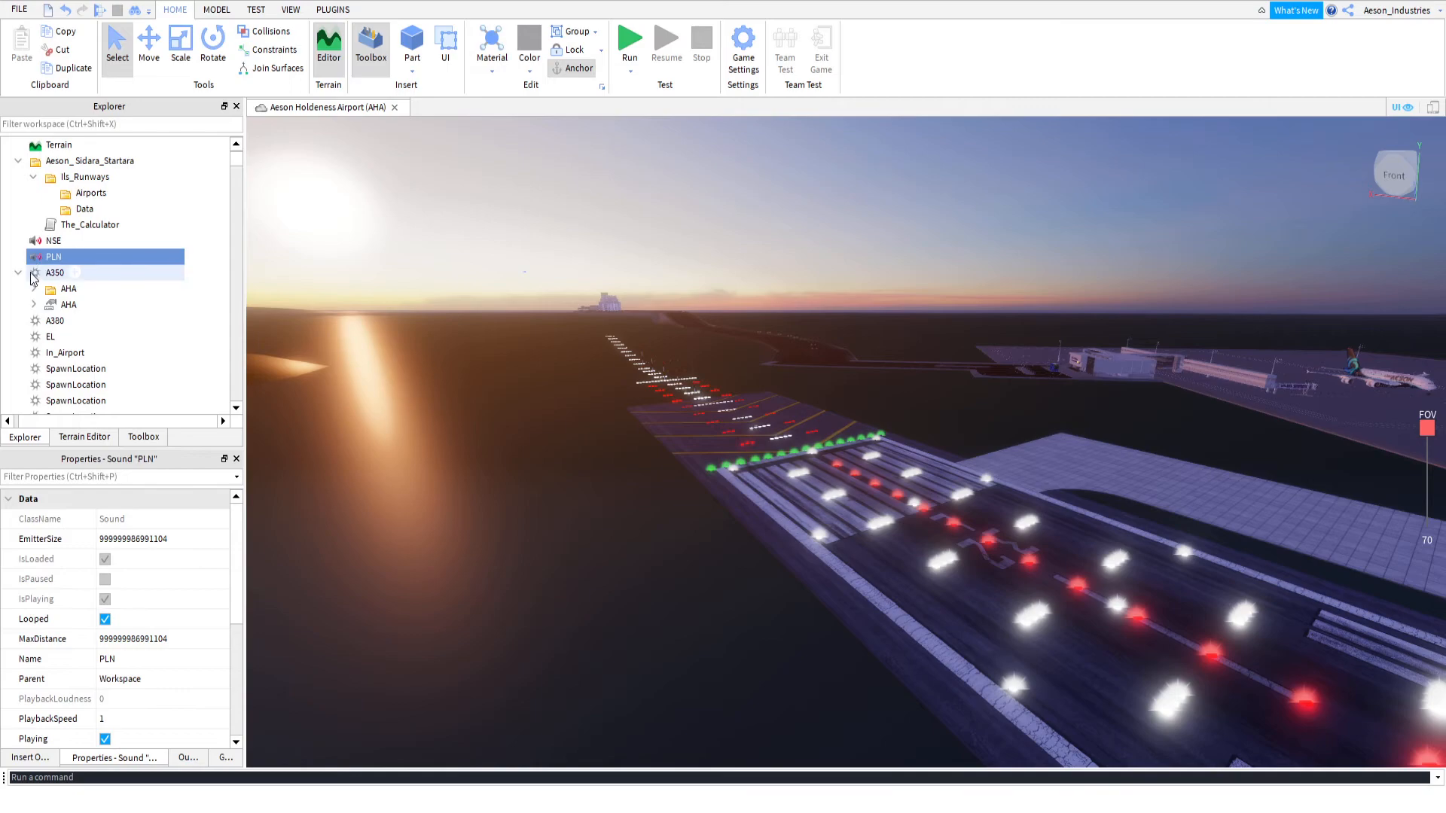
# Duplicate the AHA object value in A350 and move the copy into the Ils_Runways Data folder
pyautogui.click(155, 305)
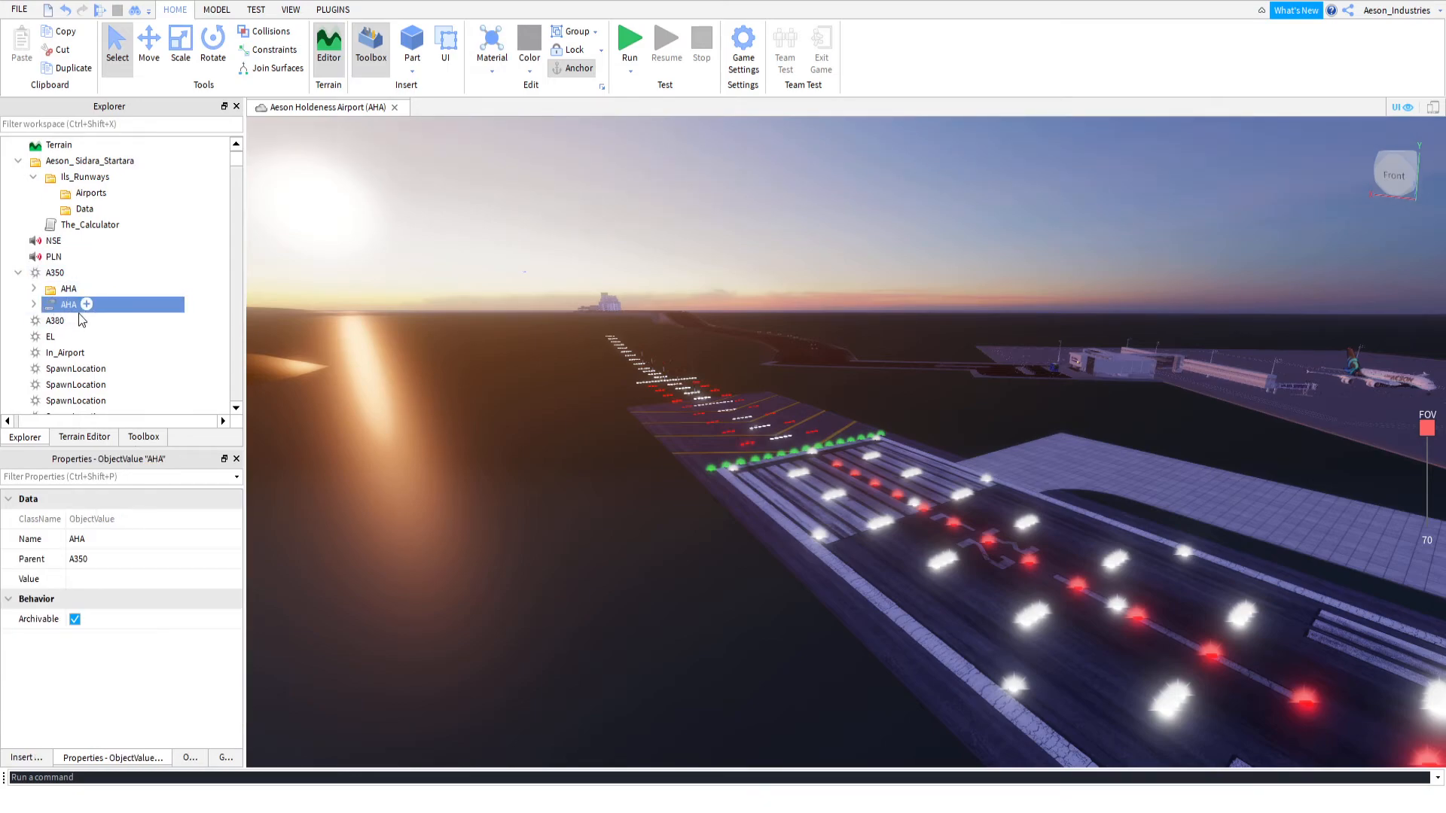
pyautogui.hotkey('ctrl', 'd')
pyautogui.moveTo(59, 324); pyautogui.dragTo(96, 211)
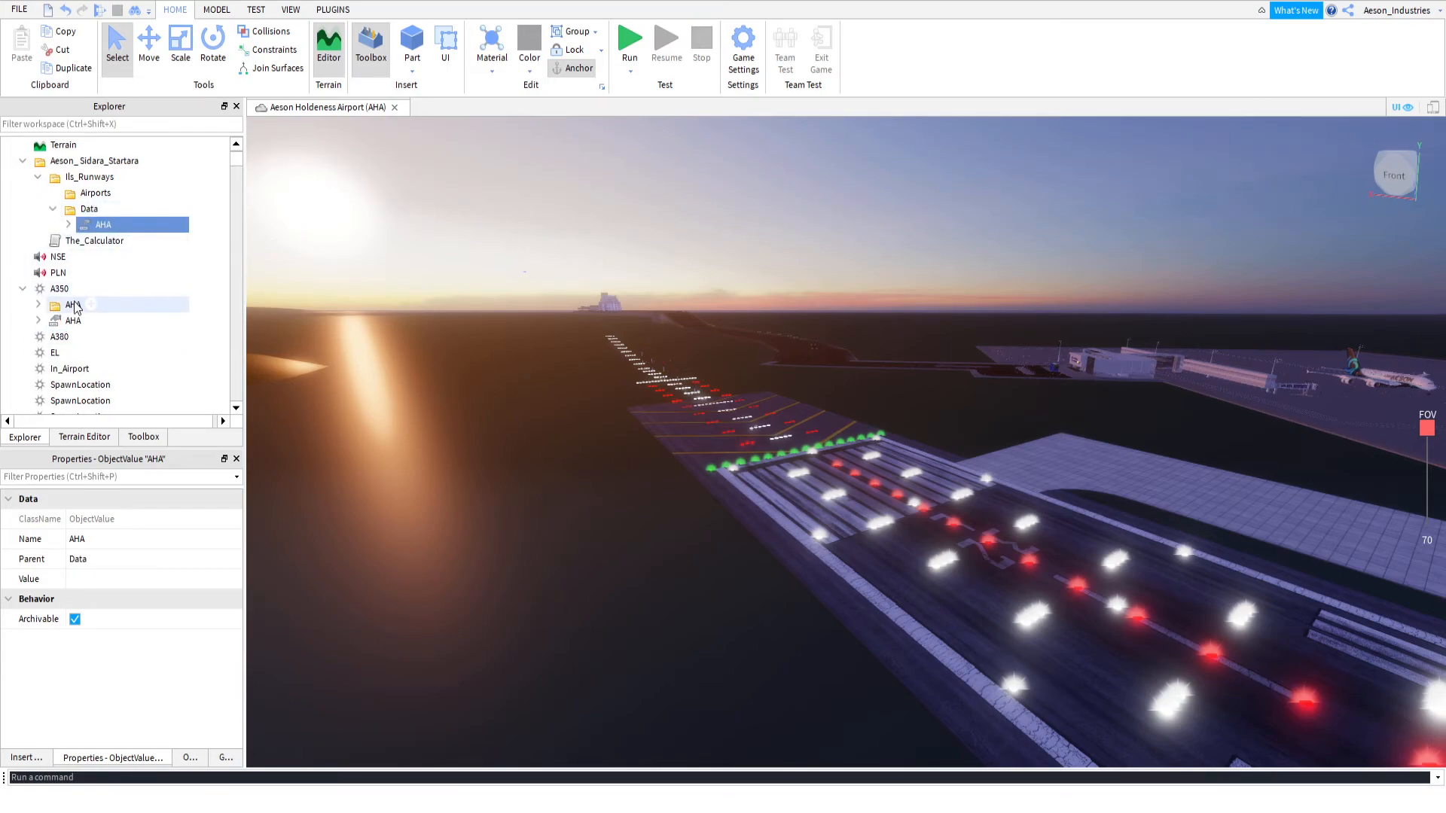
pyautogui.click(23, 288)
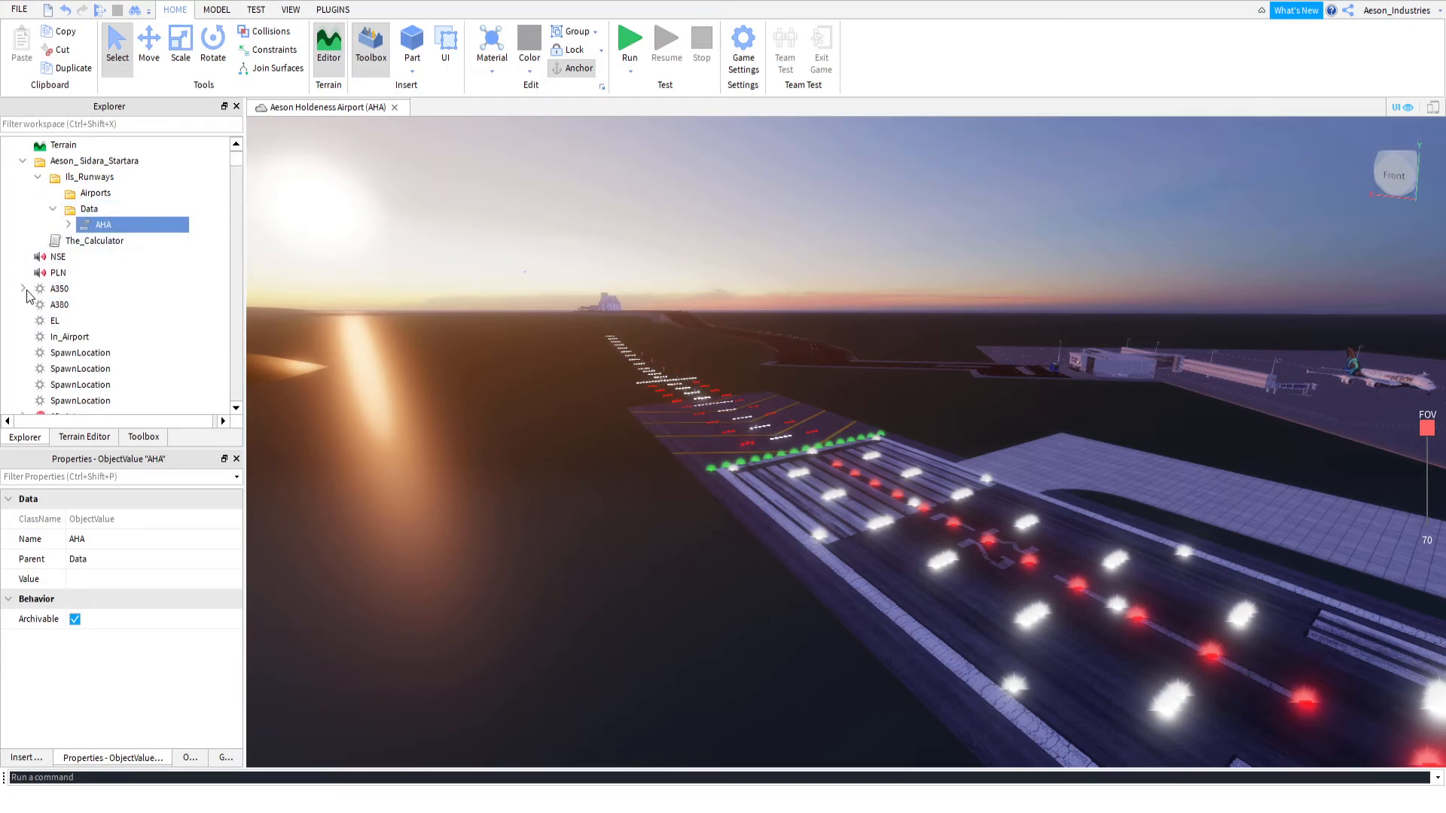
# Expand the AHA entry in the Ils_Runways Data folder and rename it KBOS
pyautogui.click(68, 224)
pyautogui.click(97, 226)
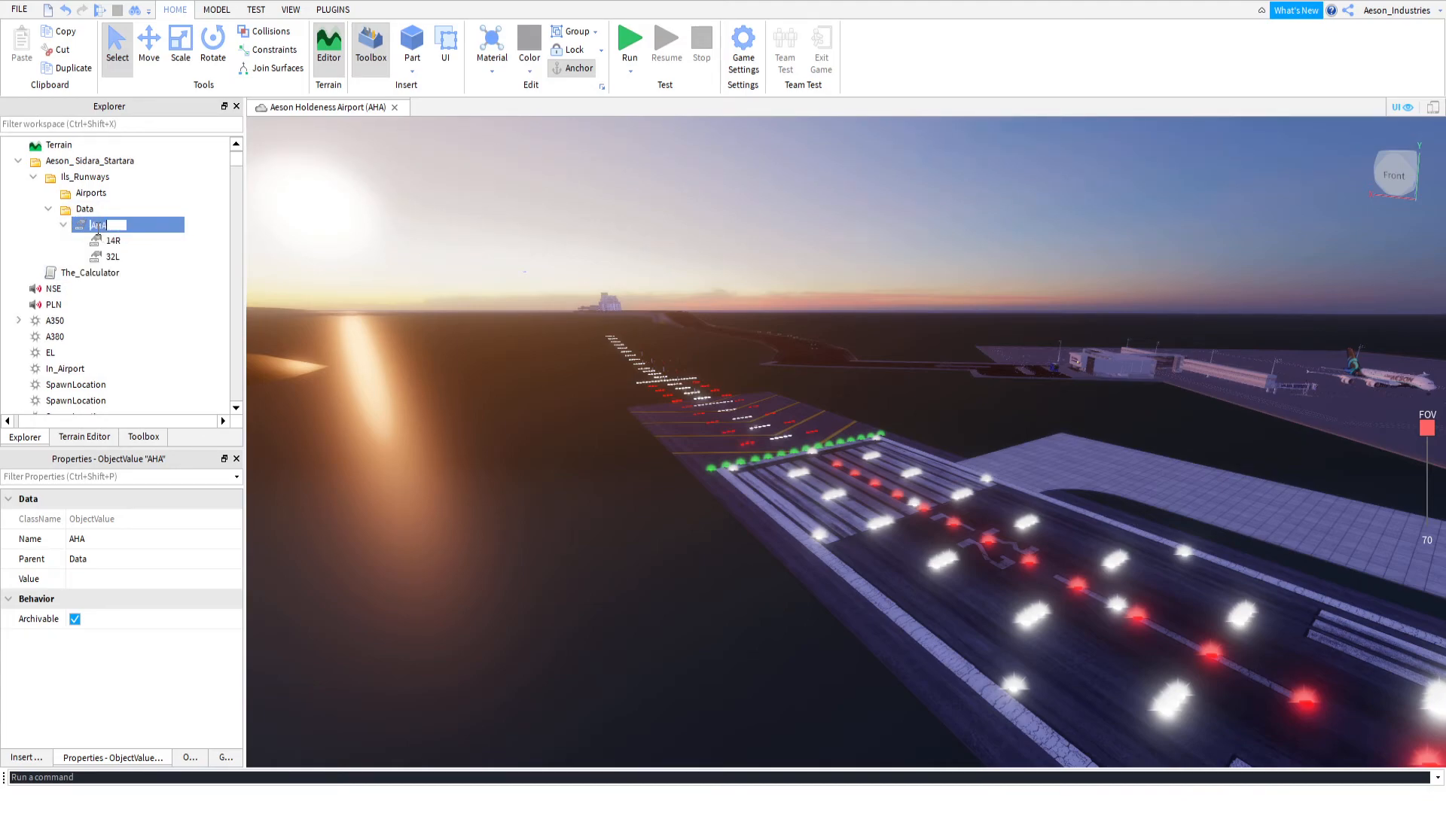
pyautogui.write('kBOS')
pyautogui.press('Return')
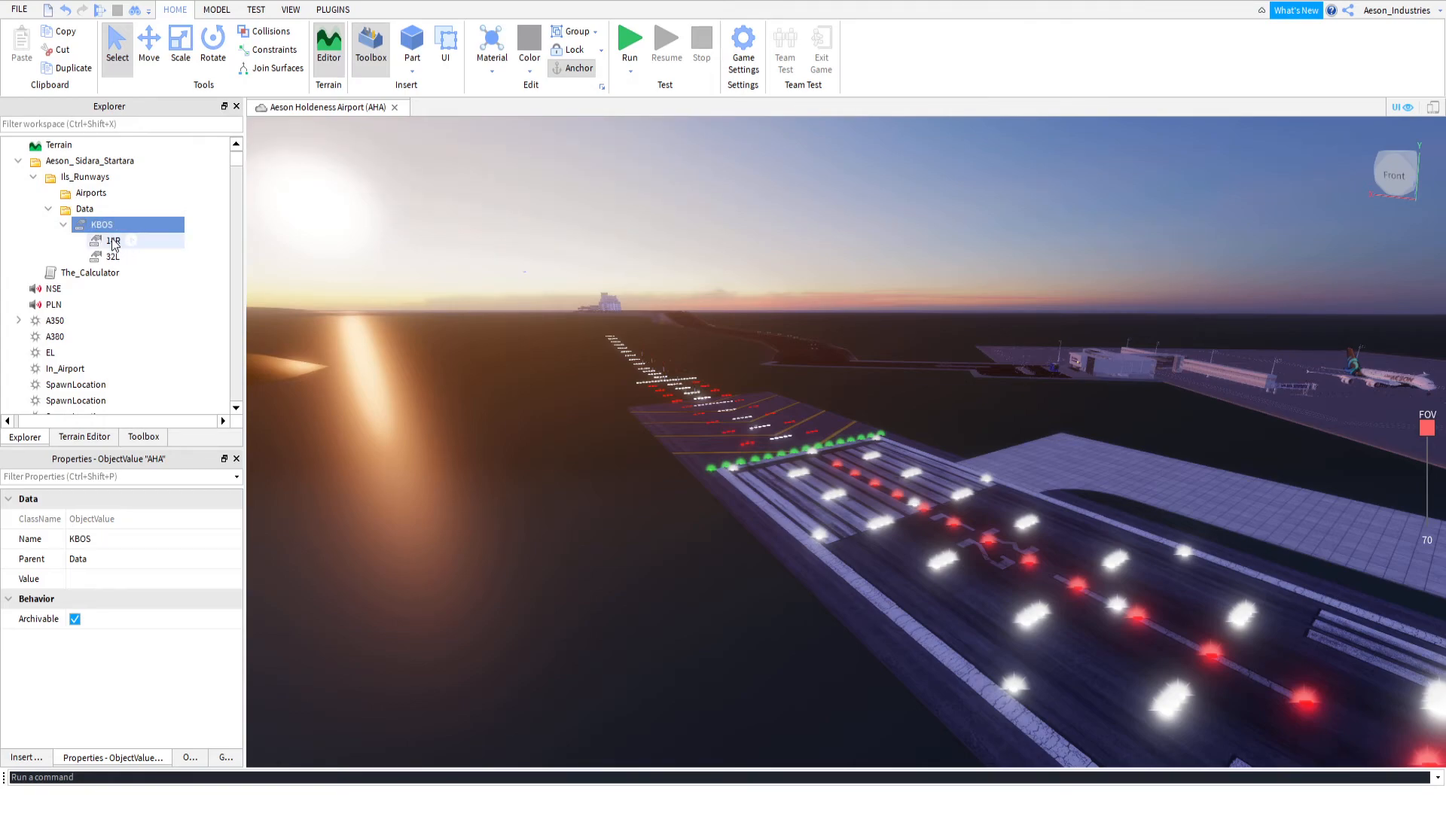
# Rename the 14R and 32L entries under the KBOS data entry as 19R and 36L
pyautogui.click(113, 241)
pyautogui.click(116, 241)
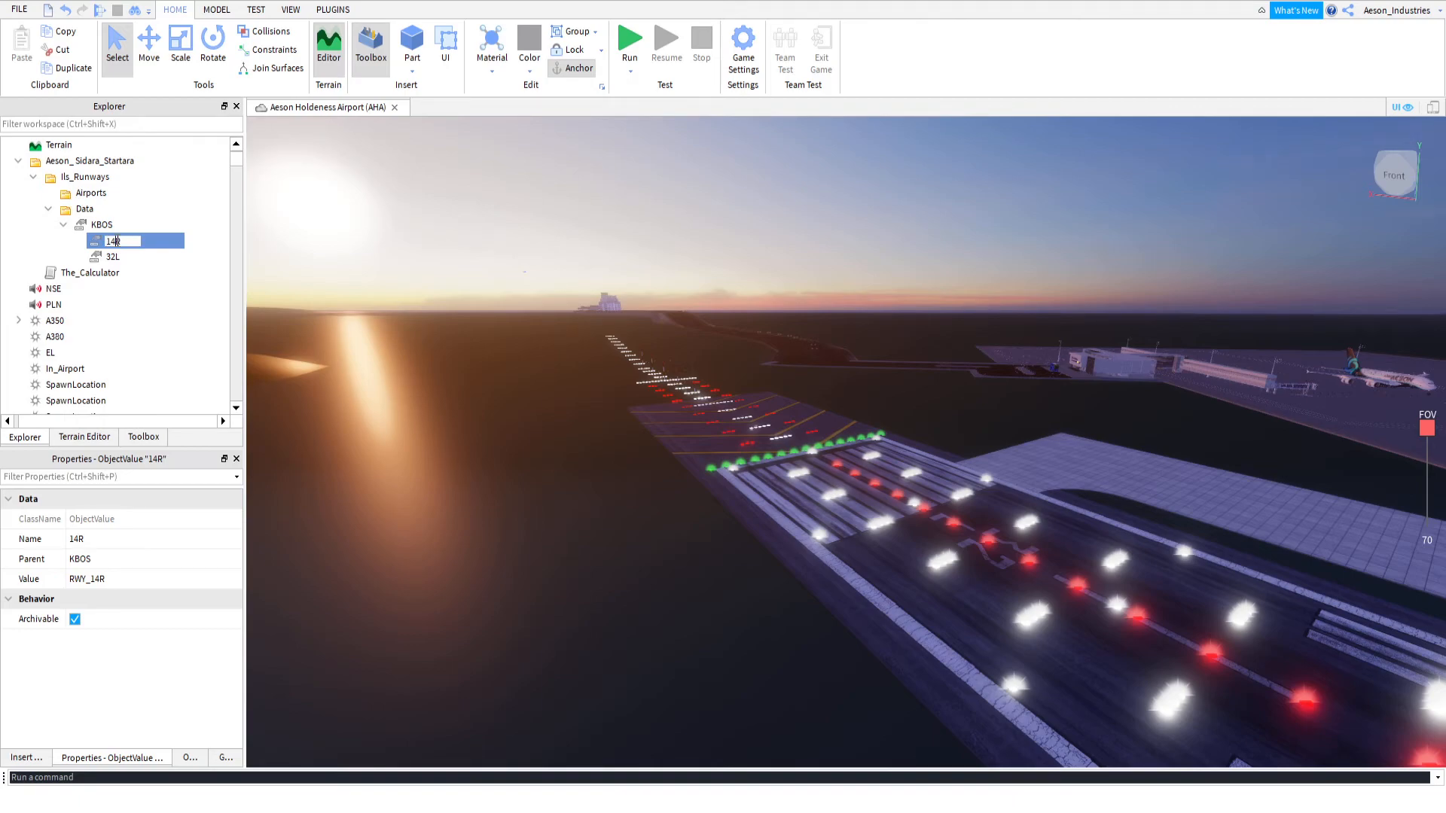
pyautogui.press('BackSpace')
pyautogui.write('9')
pyautogui.press('Return')
pyautogui.click(111, 256)
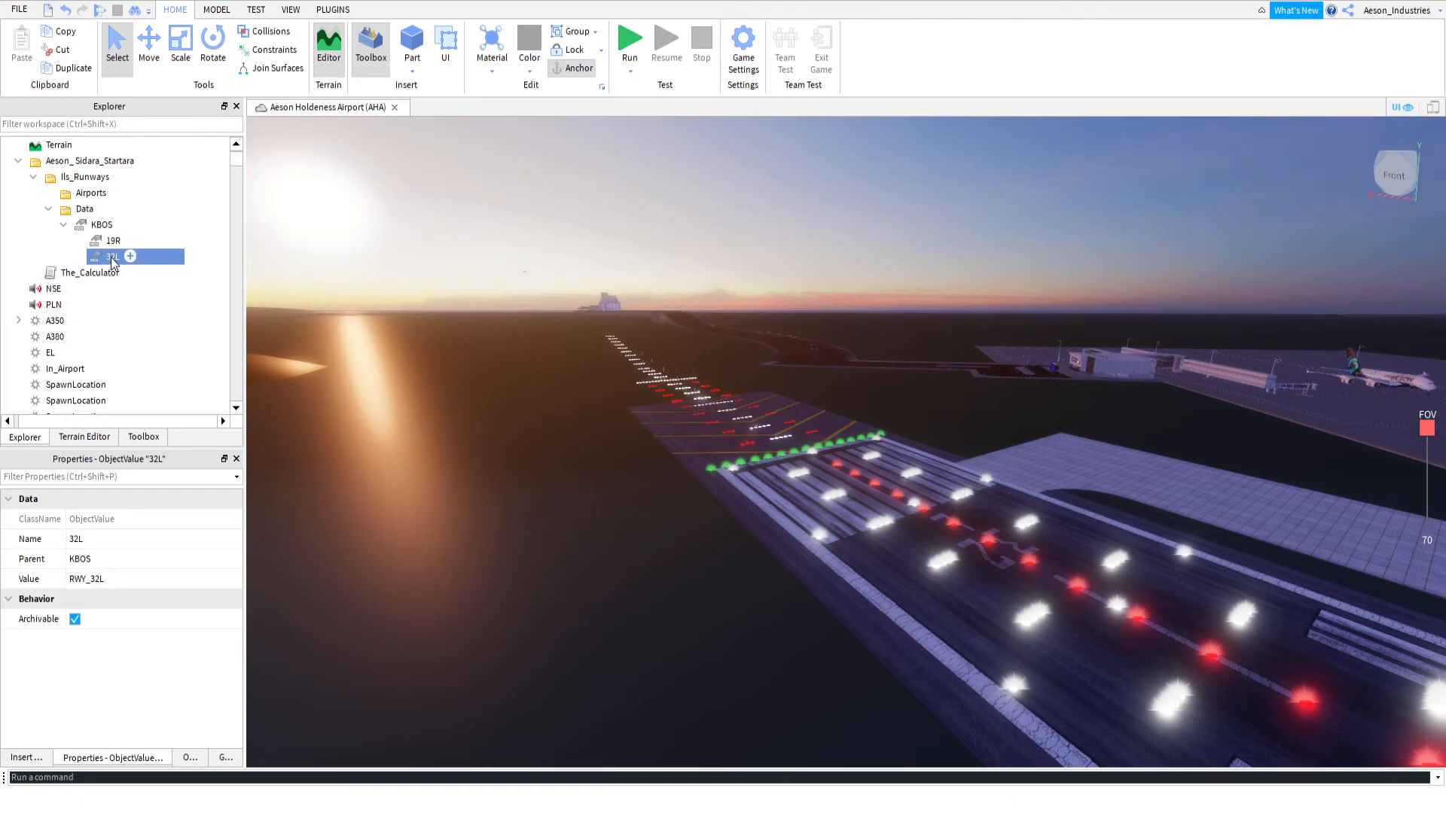
pyautogui.click(115, 256)
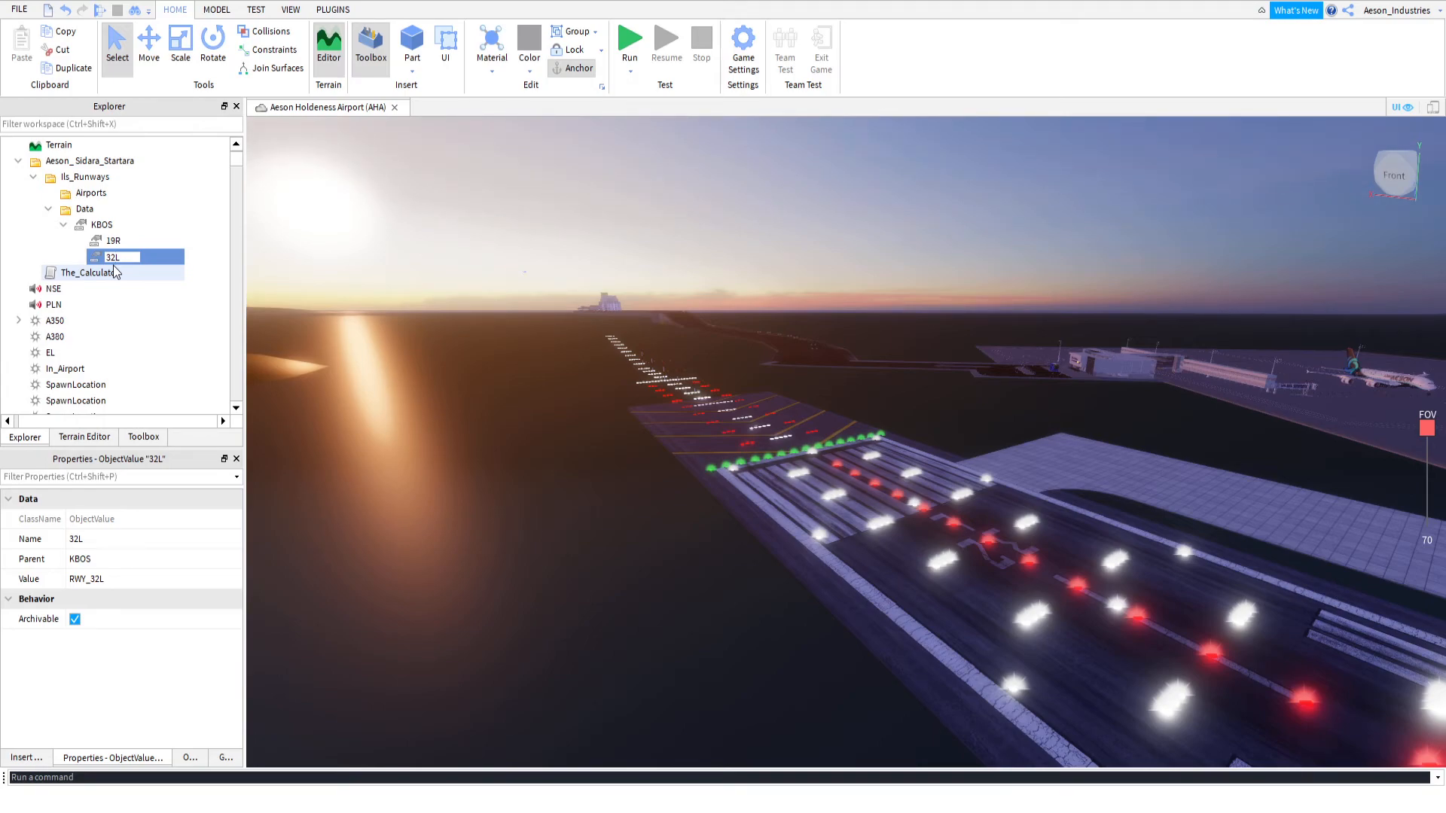
pyautogui.write('6')
pyautogui.press('Return')
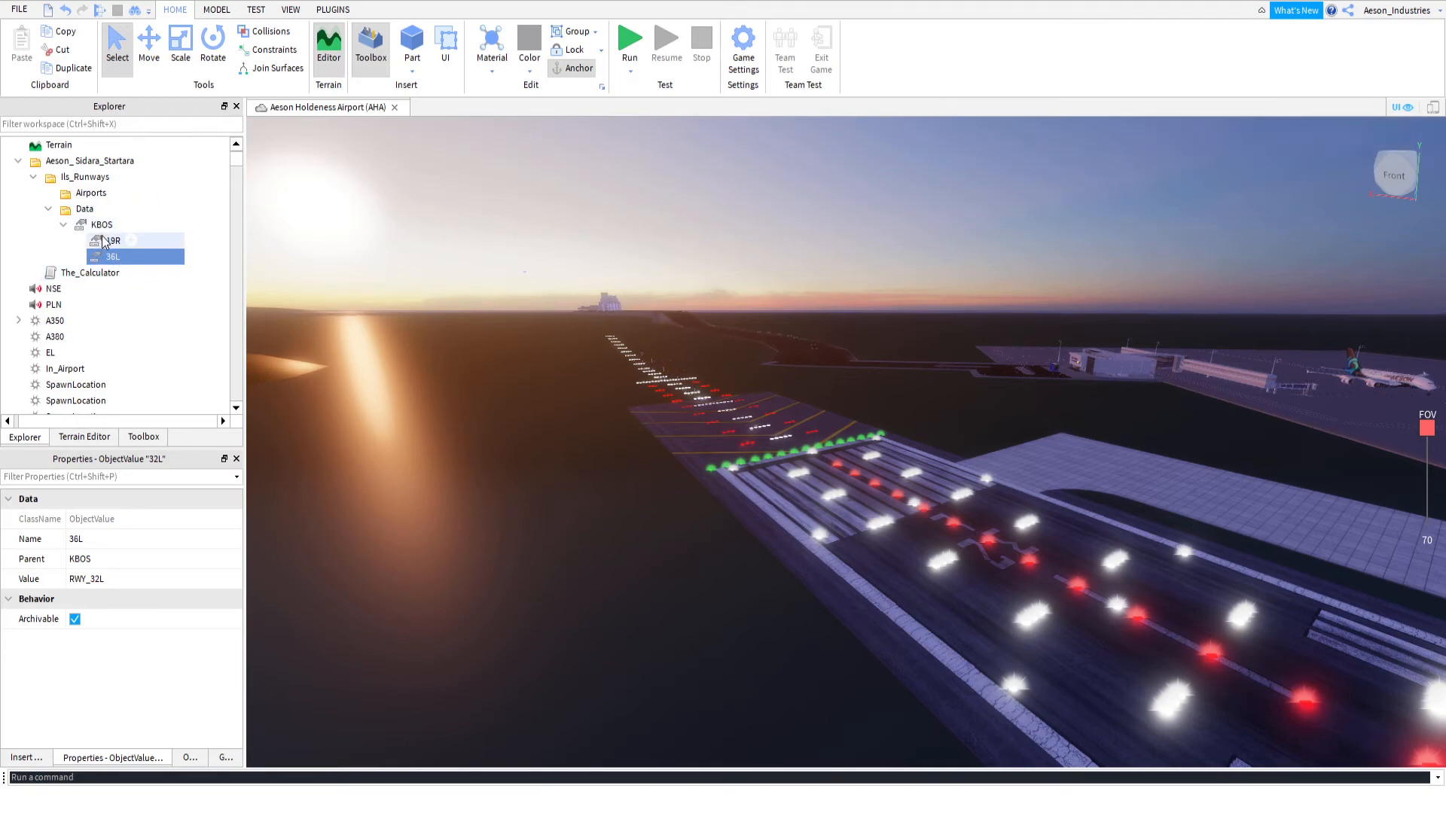
# Duplicate the AHA folder in A350, move the copy into Airports and rename it KBOS
pyautogui.click(103, 241)
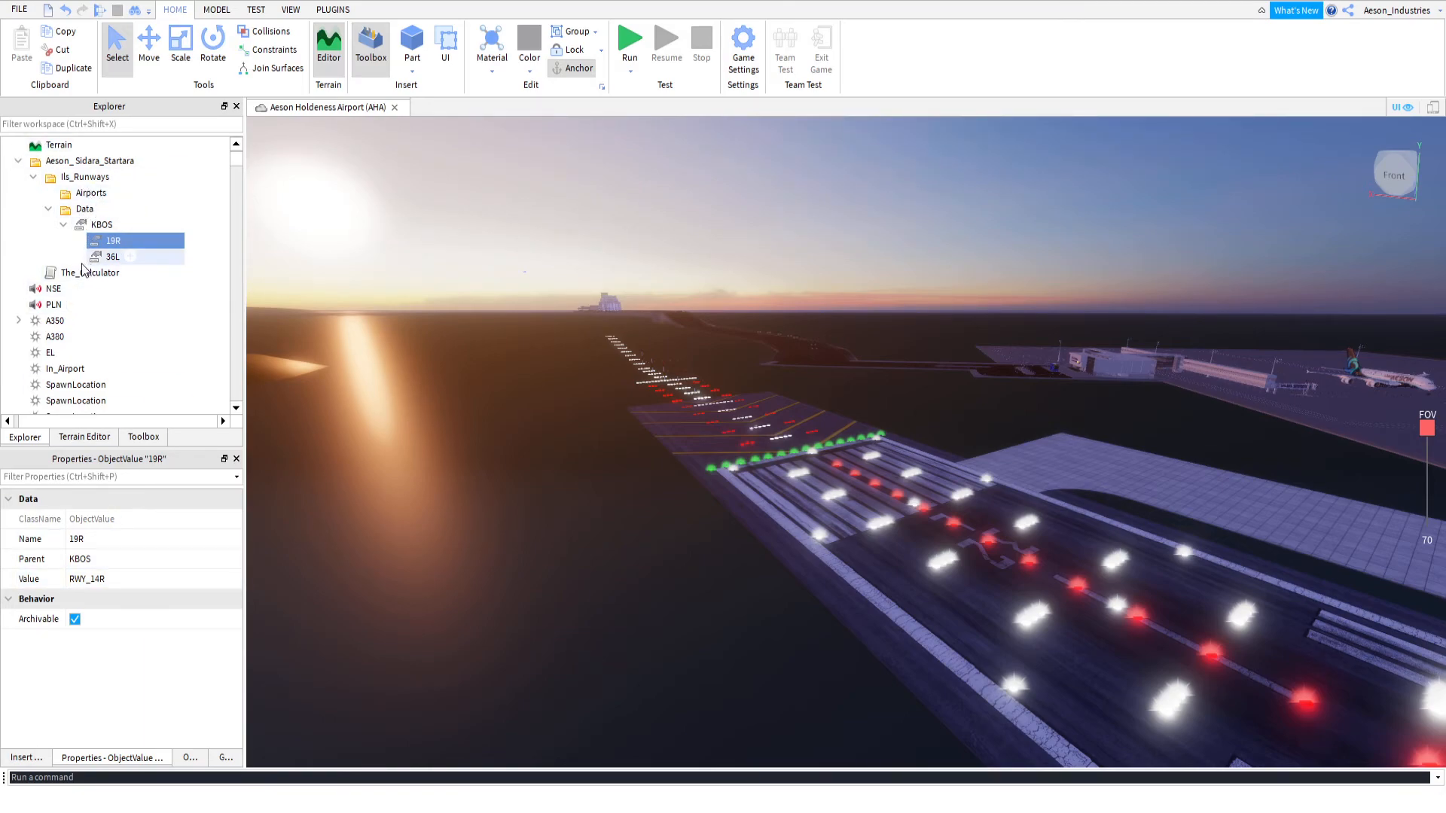
pyautogui.click(19, 320)
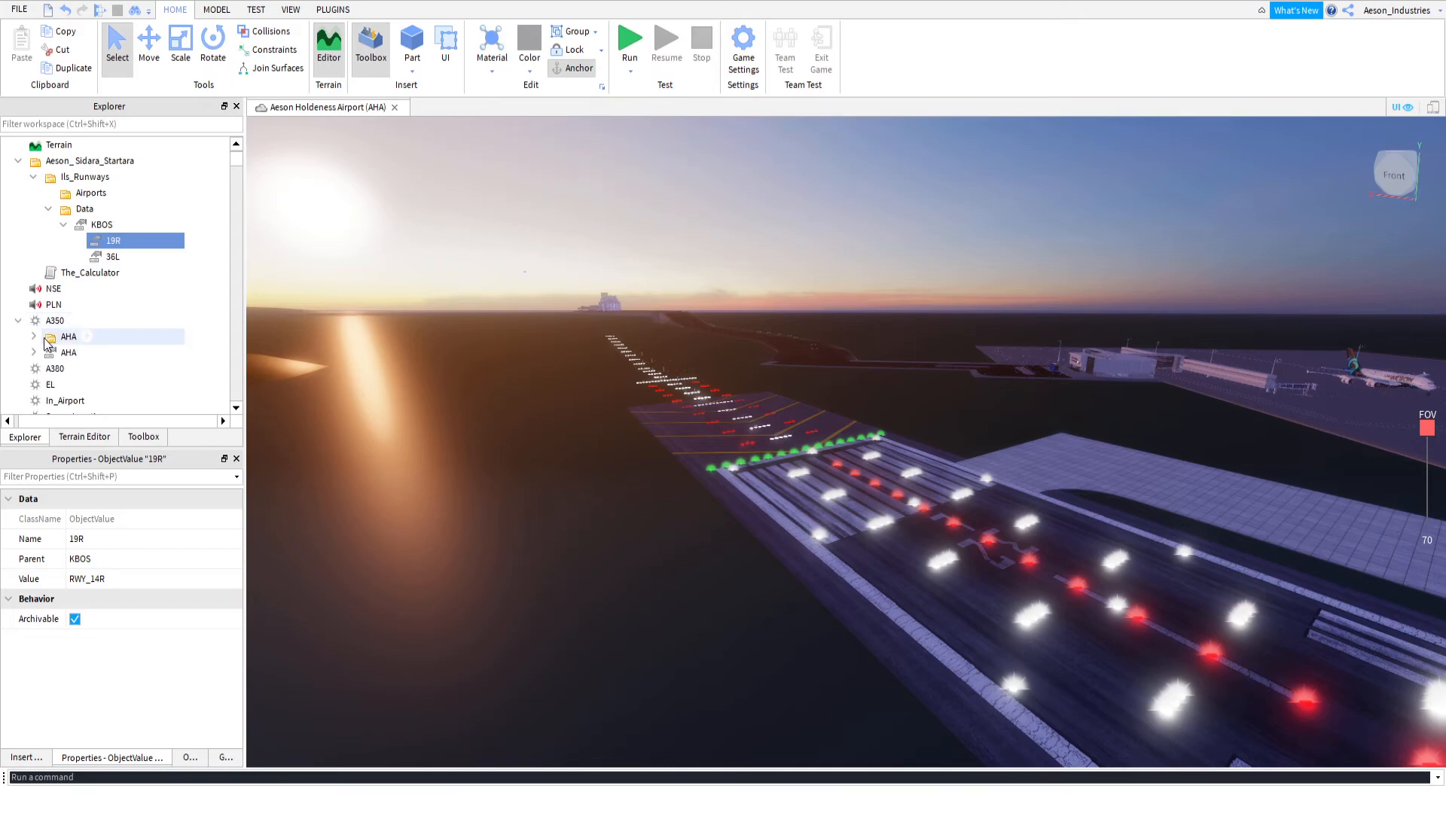
pyautogui.click(52, 339)
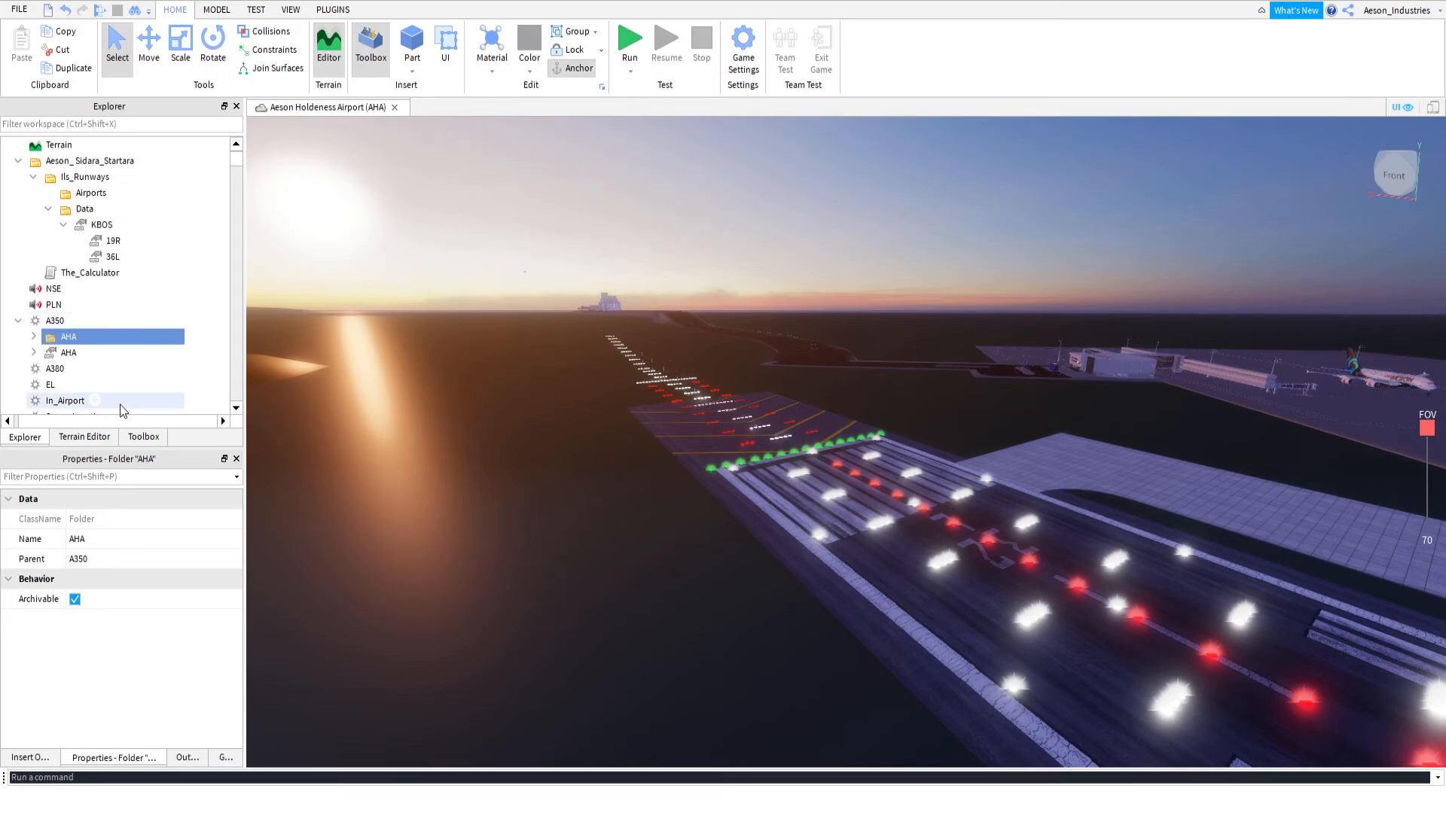
pyautogui.hotkey('ctrl', 'd')
pyautogui.moveTo(68, 352); pyautogui.dragTo(91, 194)
pyautogui.click(107, 211)
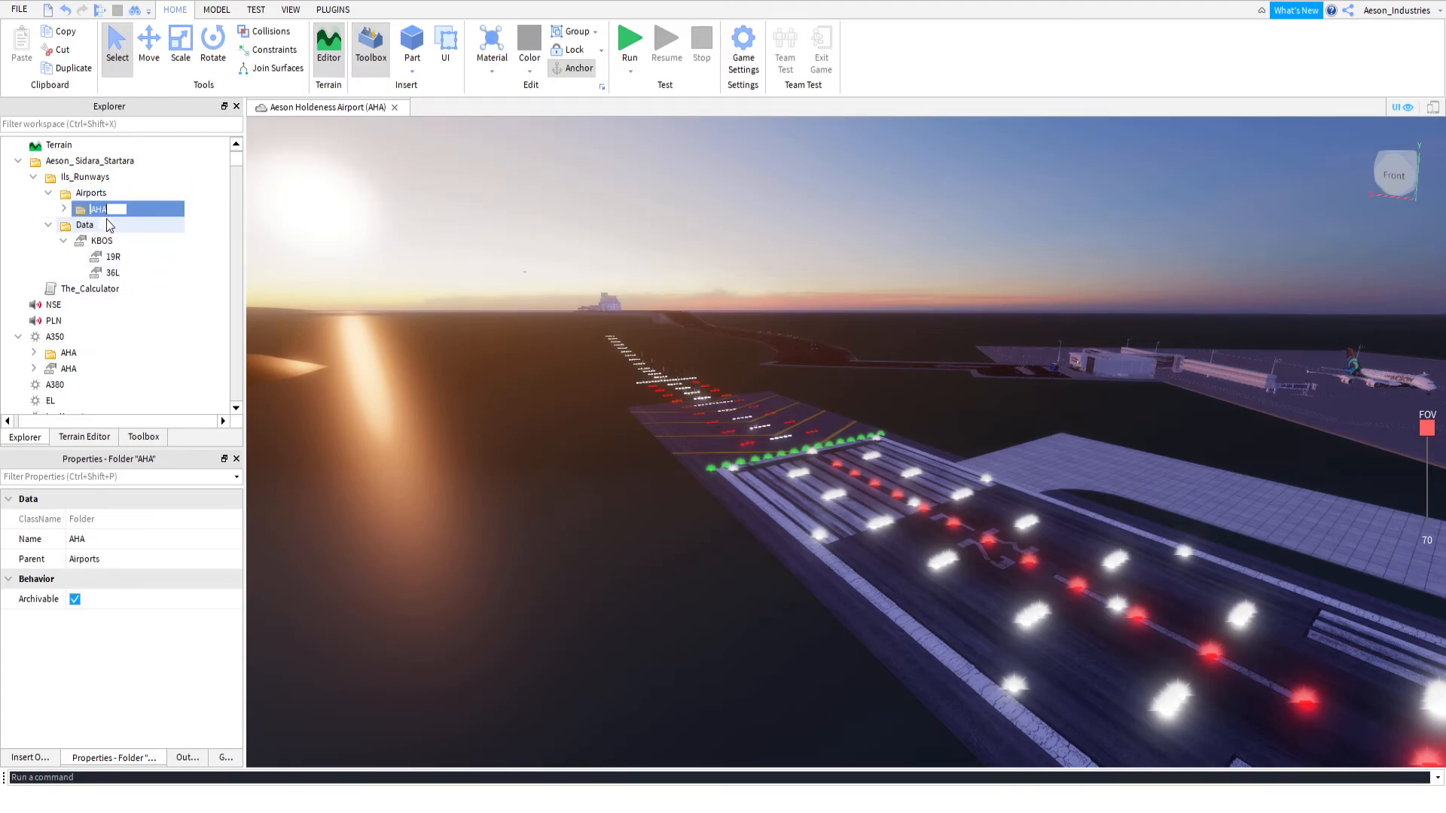
pyautogui.write('BOS')
pyautogui.press('Return')
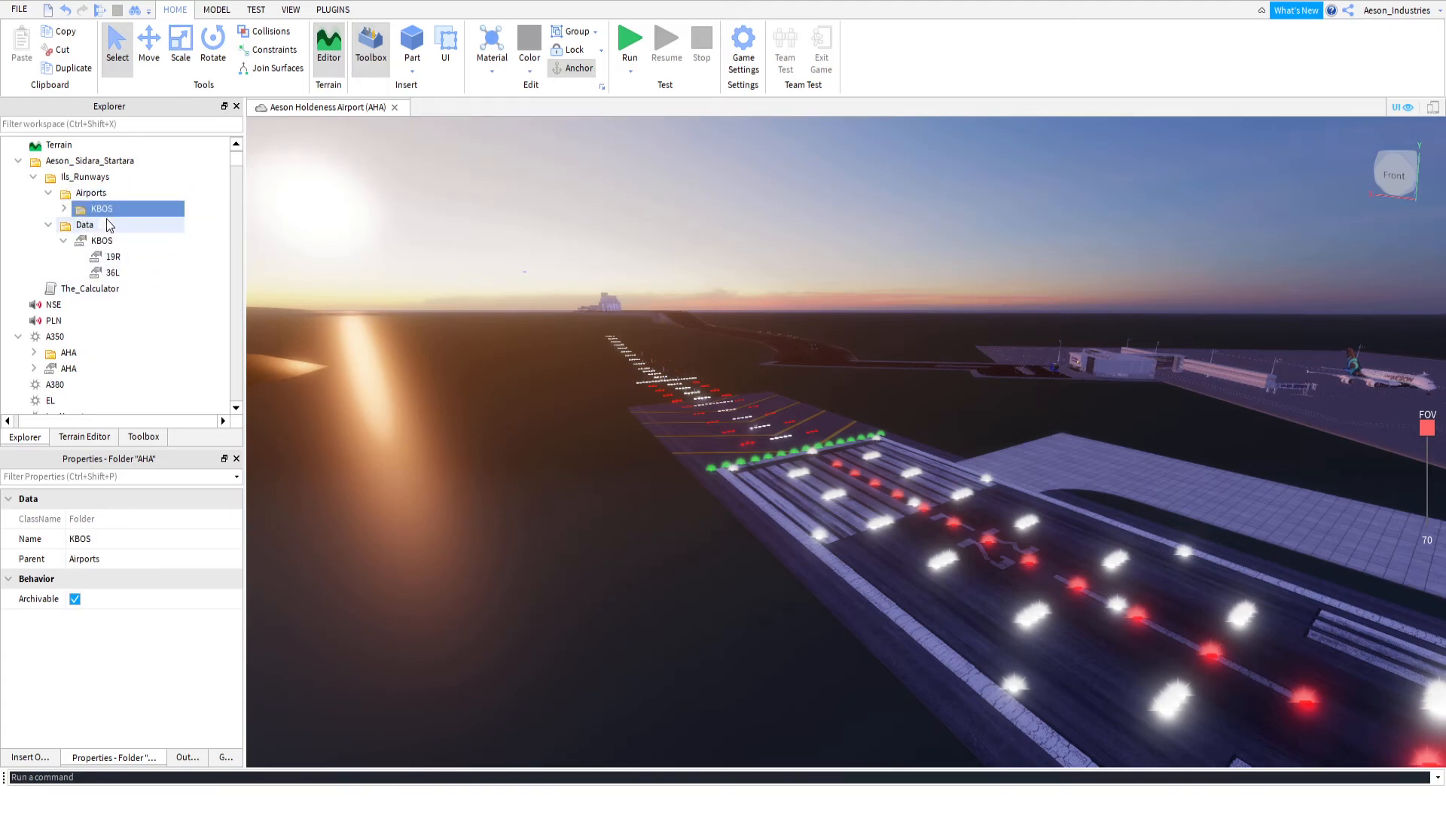
# Rename the RWY_32L folder inside the KBOS airport folder as RWY_19R
pyautogui.click(63, 208)
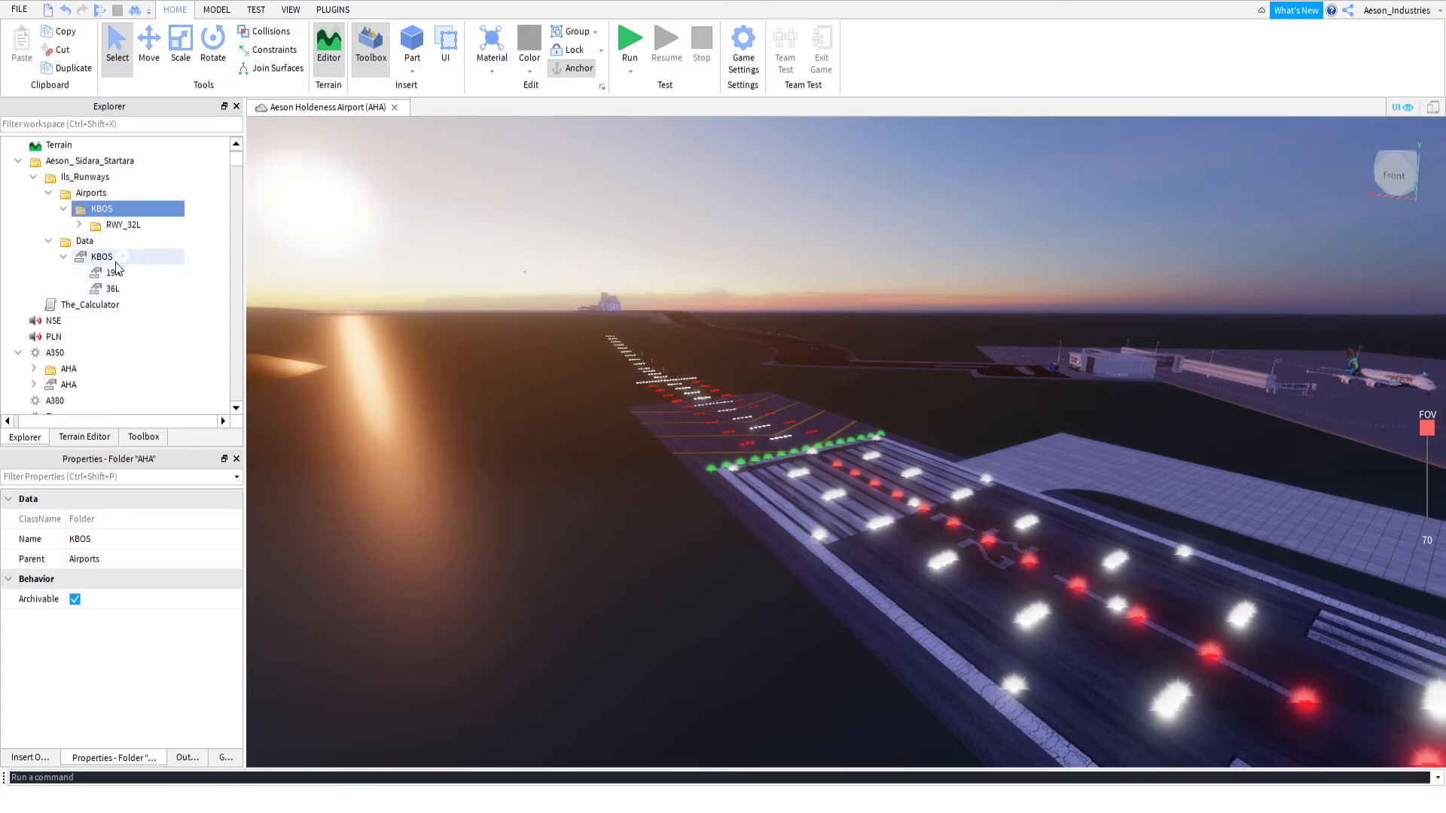
pyautogui.click(123, 225)
pyautogui.click(137, 229)
pyautogui.moveTo(138, 228); pyautogui.dragTo(148, 227)
pyautogui.press('BackSpace')
pyautogui.press('BackSpace')
pyautogui.write('19R')
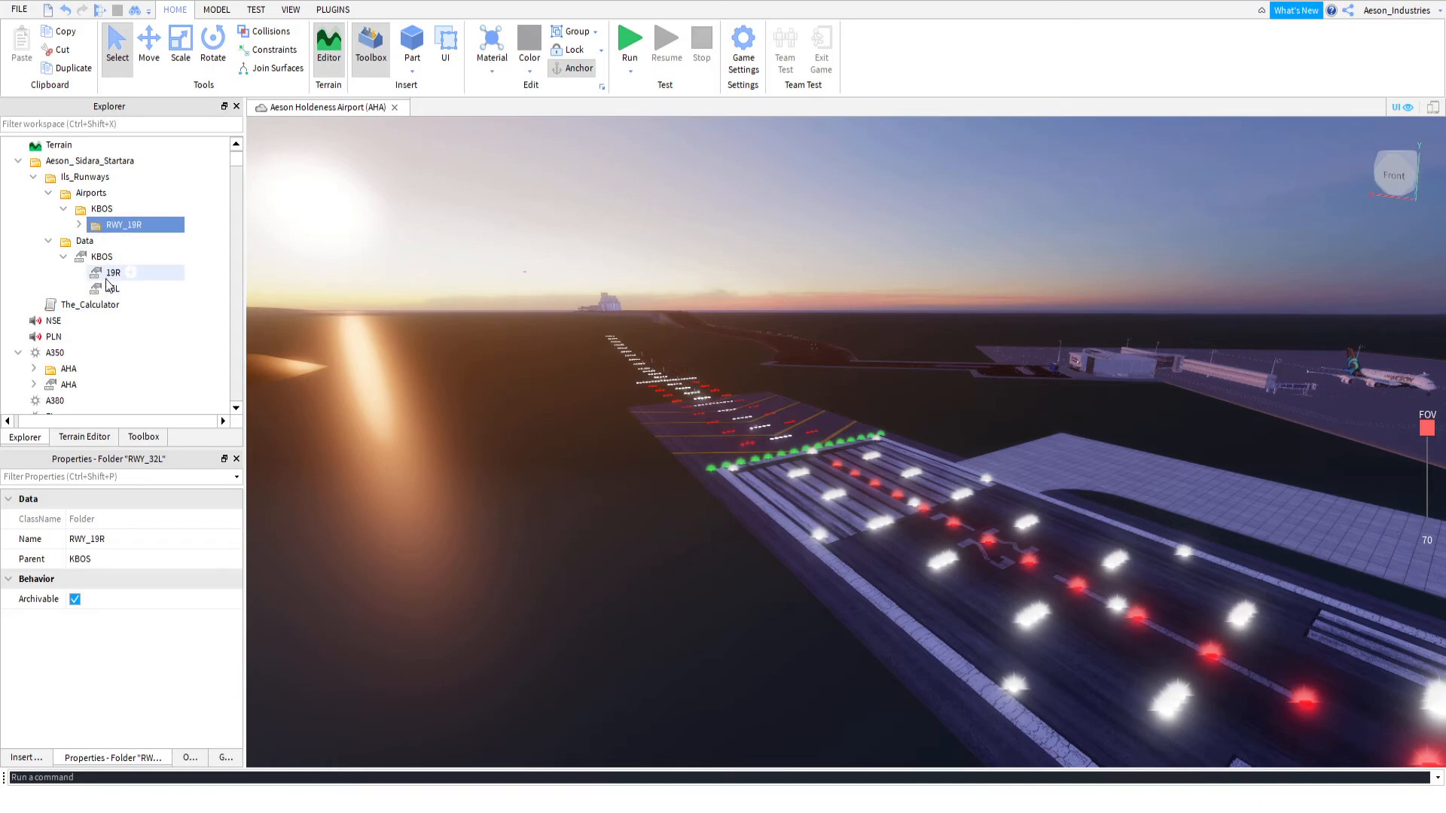
# Set the value of KBOS's 19R data entry to the RWY_19R folder and expand that folder
pyautogui.click(113, 273)
pyautogui.click(116, 578)
pyautogui.click(120, 225)
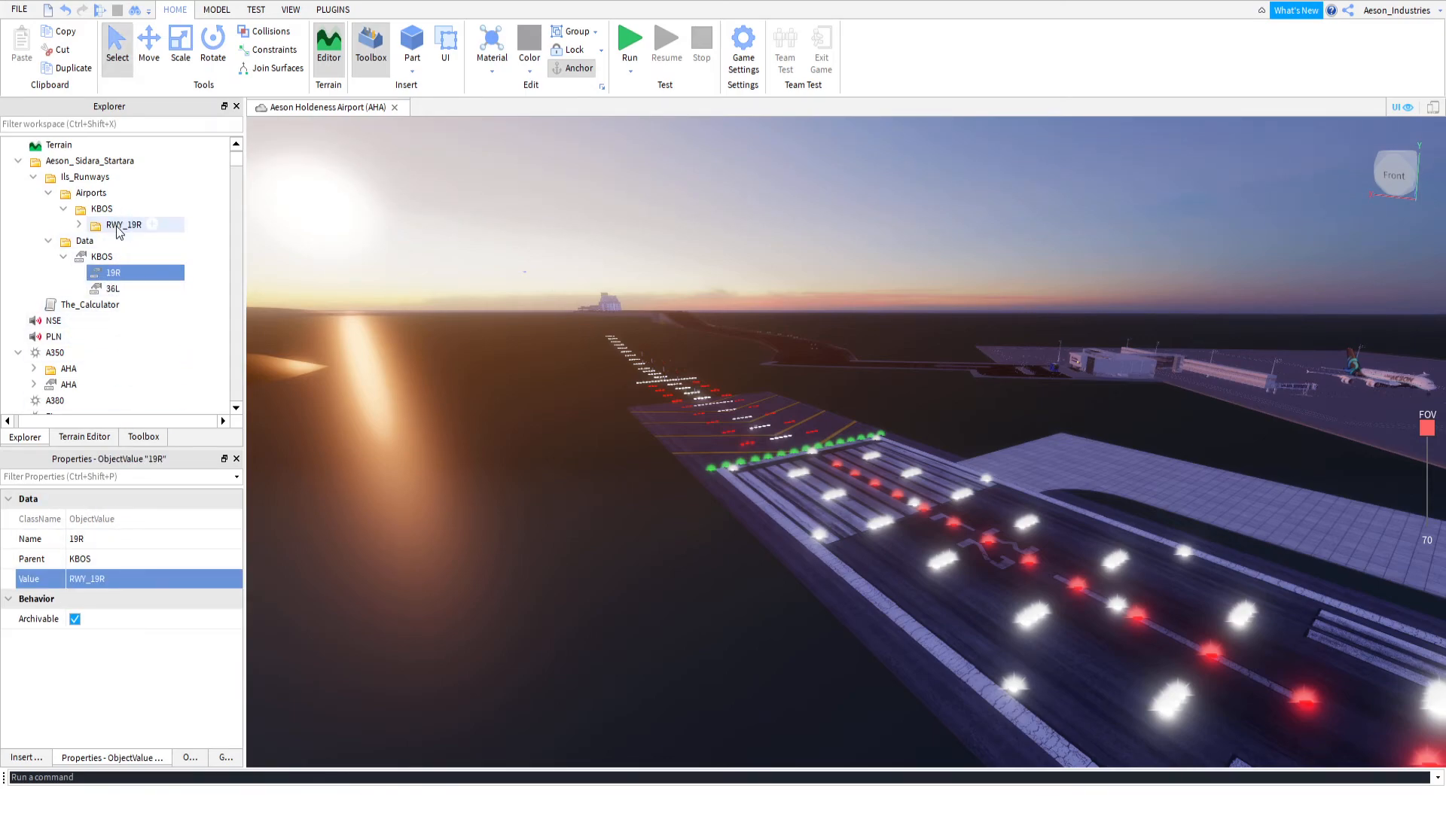
pyautogui.click(80, 226)
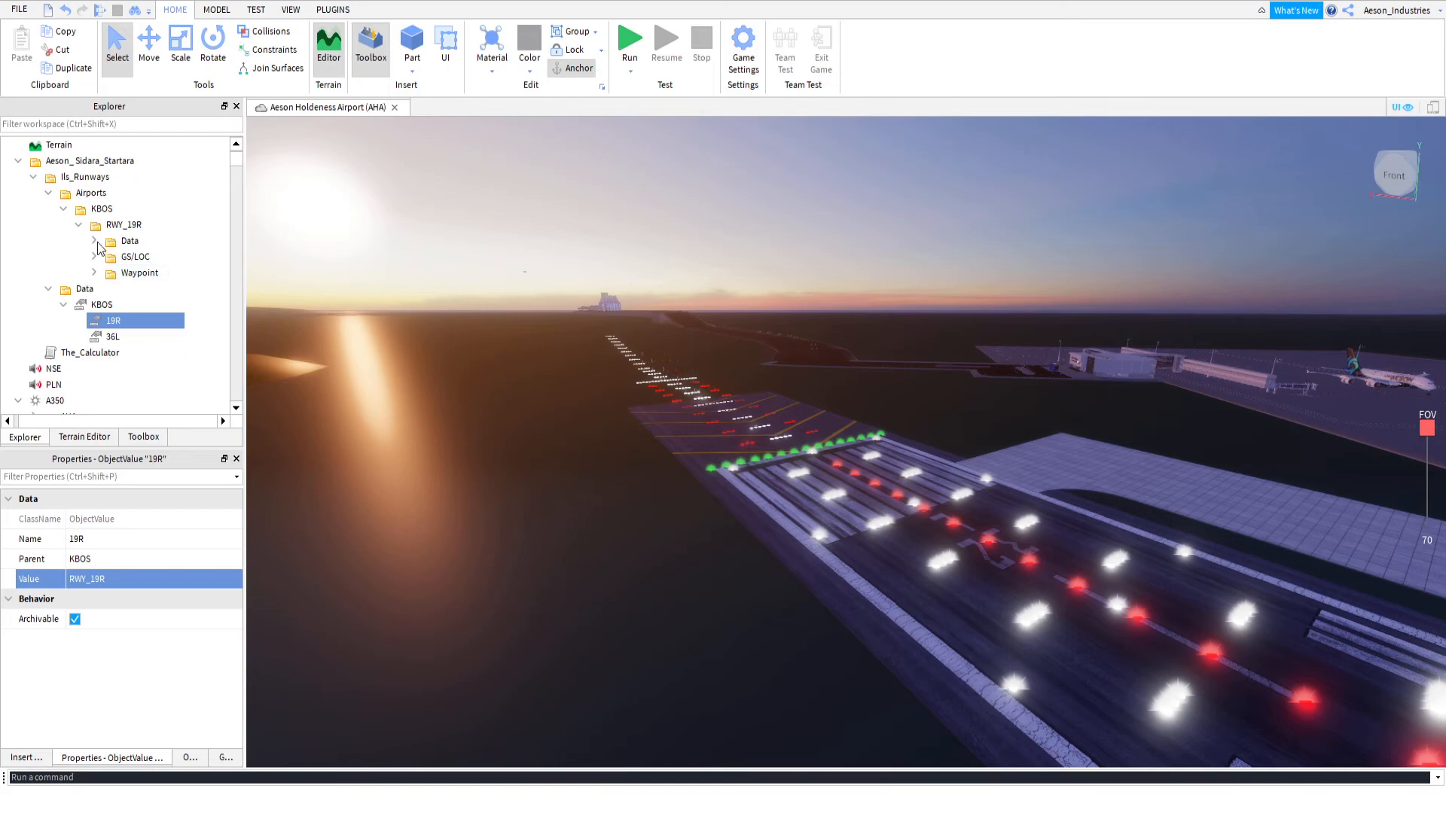
# Collapse the RWY_19R folder and duplicate it inside the KBOS airport folder
pyautogui.click(79, 226)
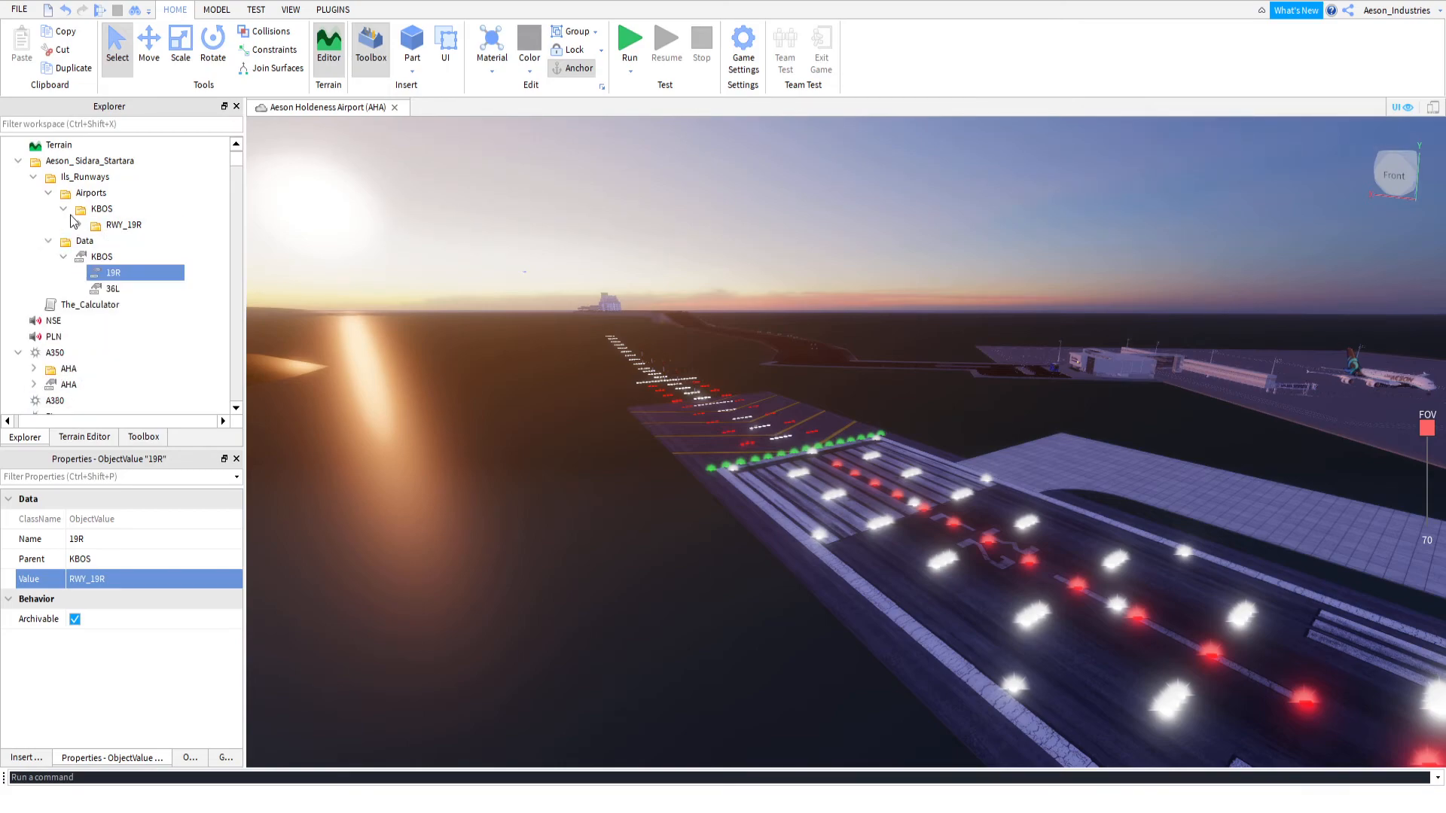
pyautogui.click(65, 209)
pyautogui.click(66, 210)
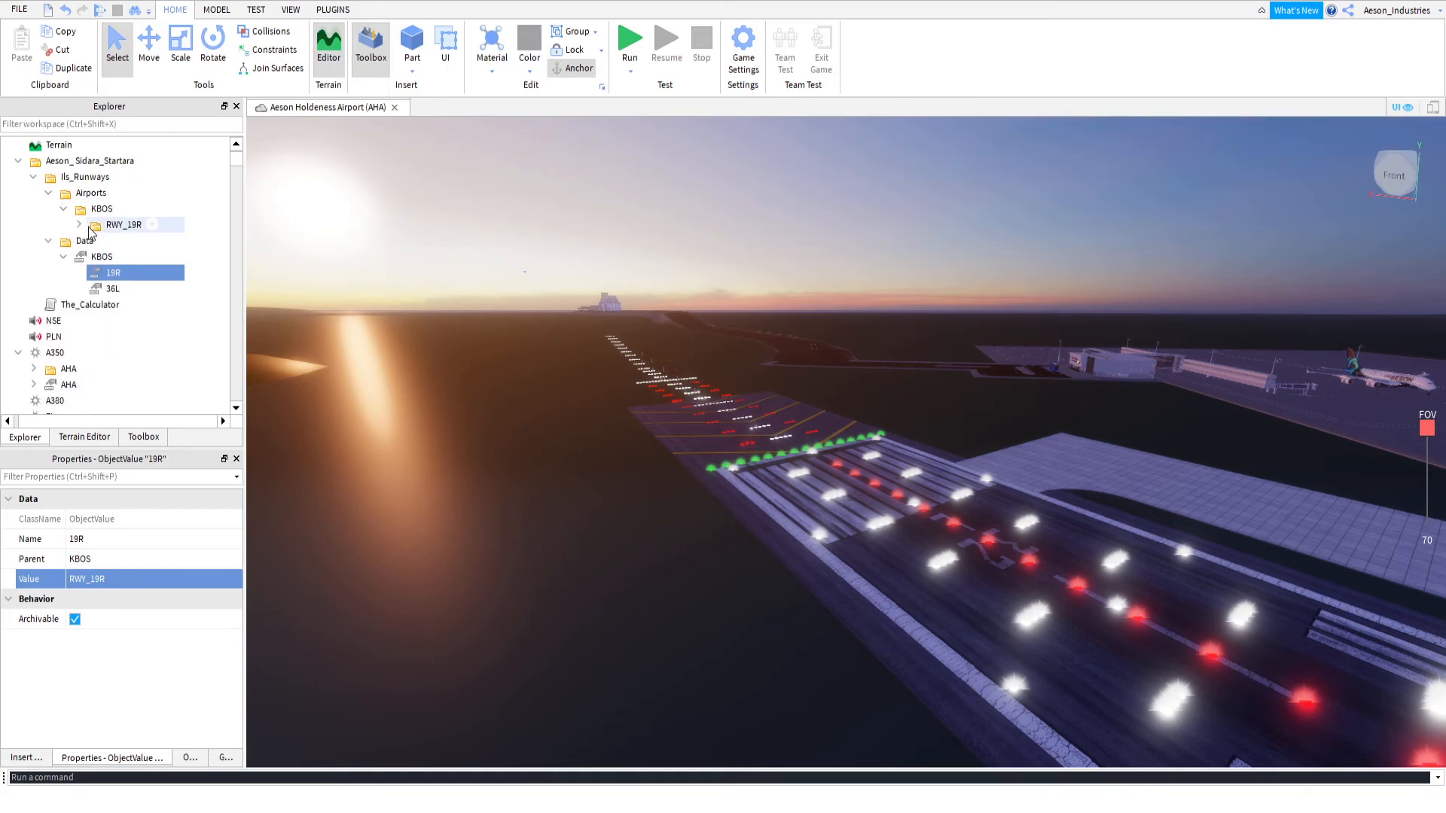
pyautogui.click(98, 226)
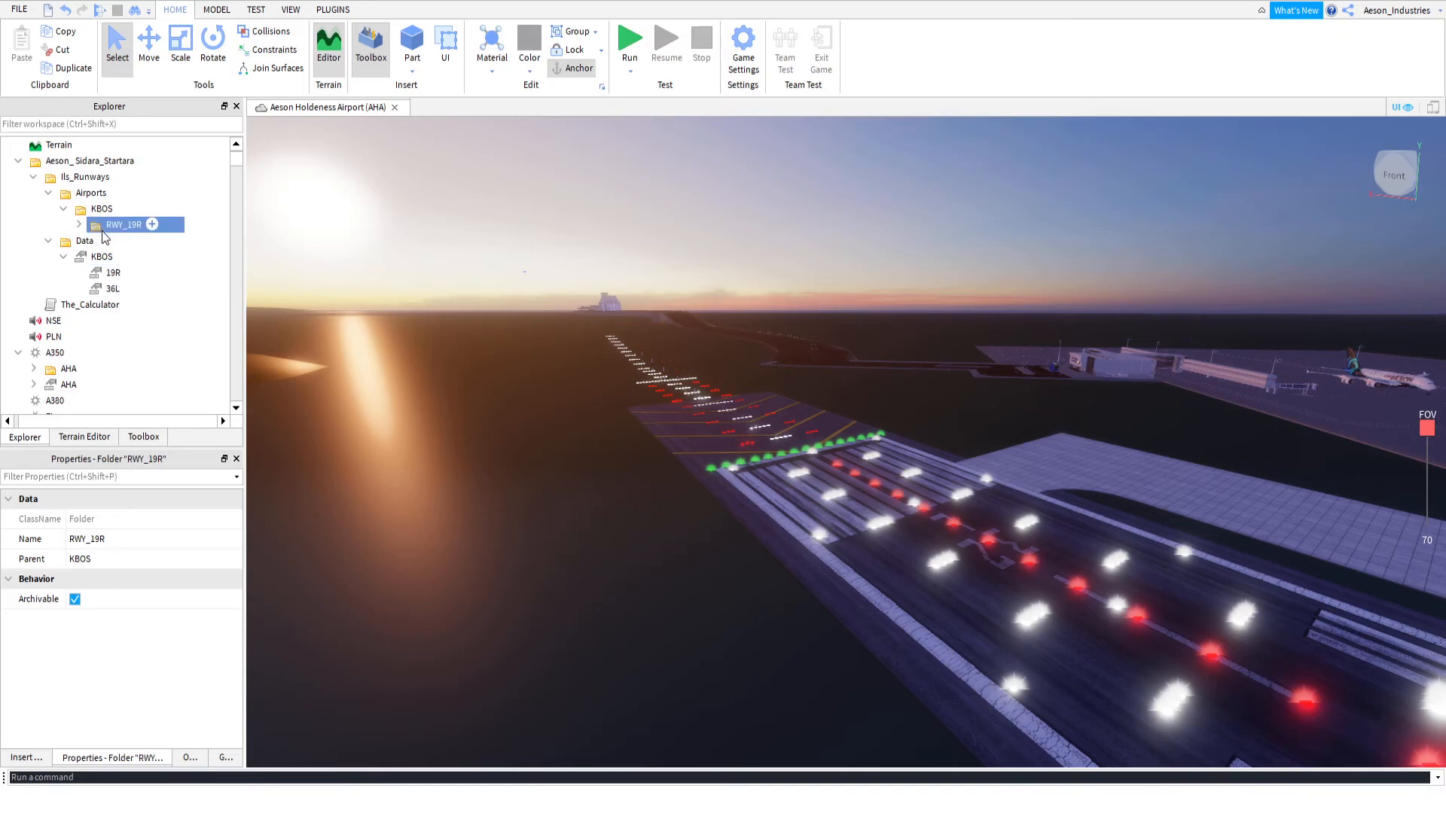
pyautogui.hotkey('ctrl', 'd')
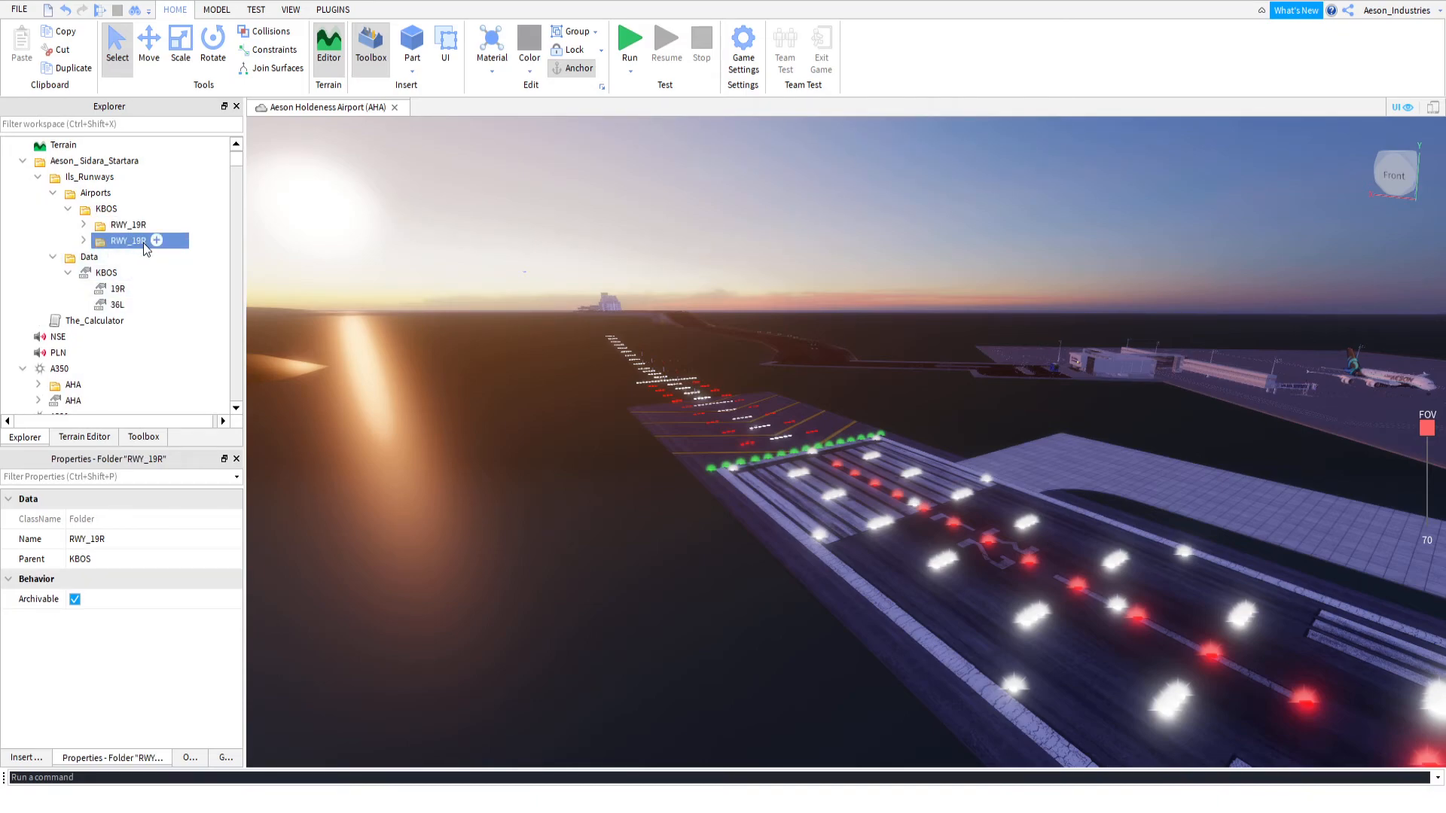
# Rename the duplicated runway folder in the KBOS airport folder as RWY_36L
pyautogui.doubleClick(140, 241)
pyautogui.press('Left')
pyautogui.press('BackSpace')
pyautogui.write('36')
pyautogui.press('Delete')
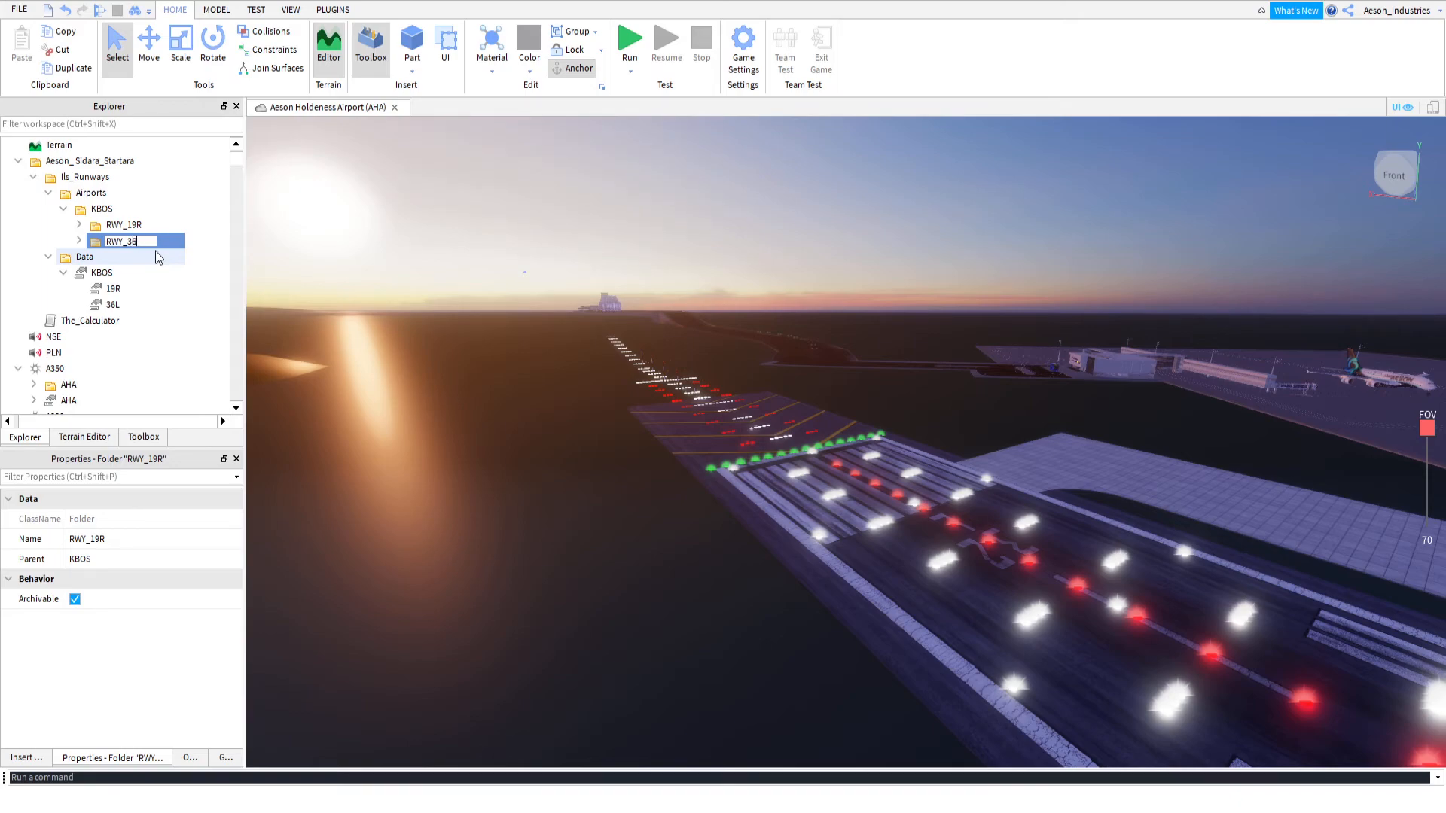
pyautogui.write('L')
pyautogui.press('Return')
# Set the value of KBOS's 36L data entry to the RWY_36L folder and expand that folder
pyautogui.click(113, 304)
pyautogui.click(103, 578)
pyautogui.click(125, 241)
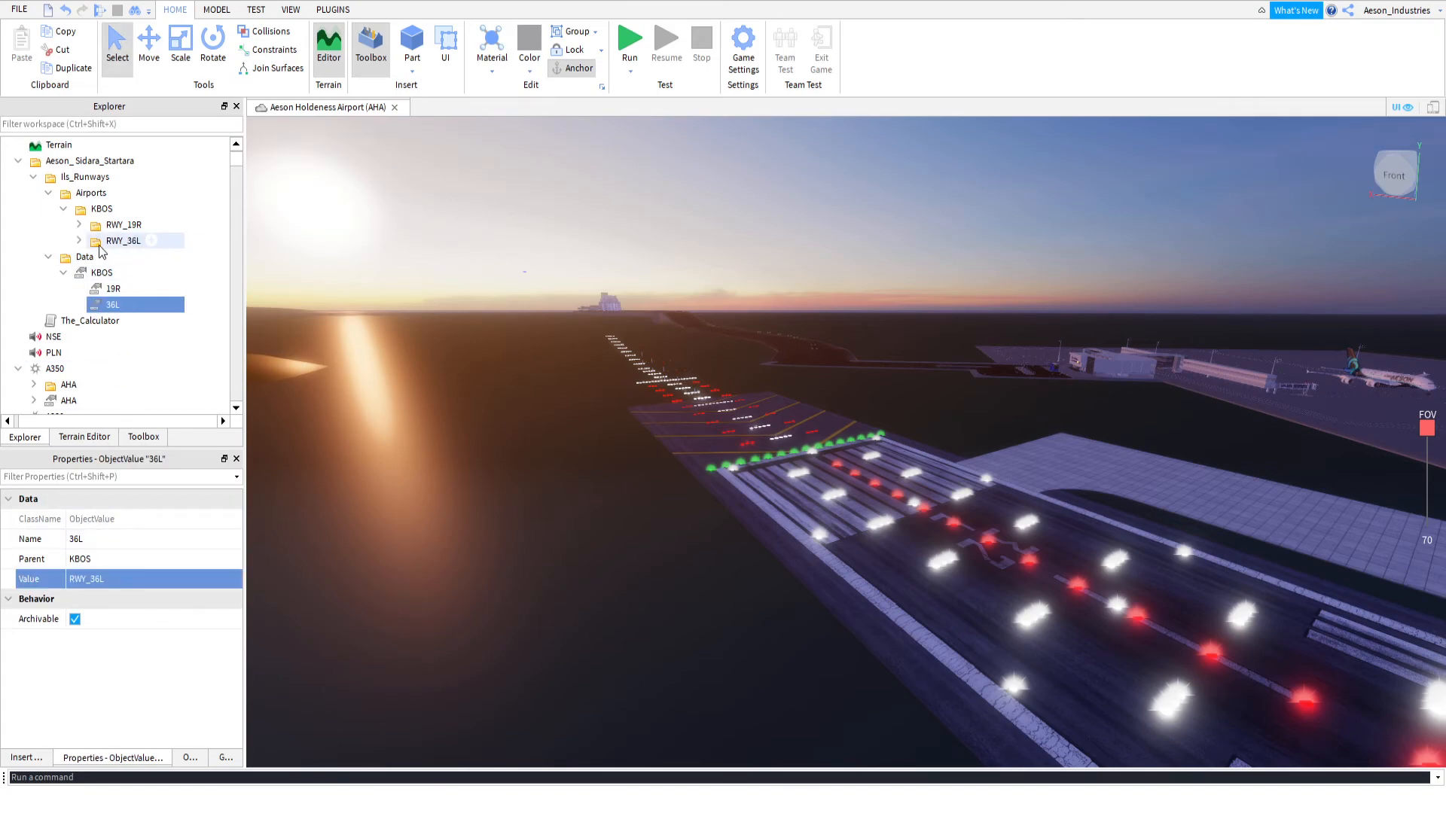
pyautogui.click(79, 240)
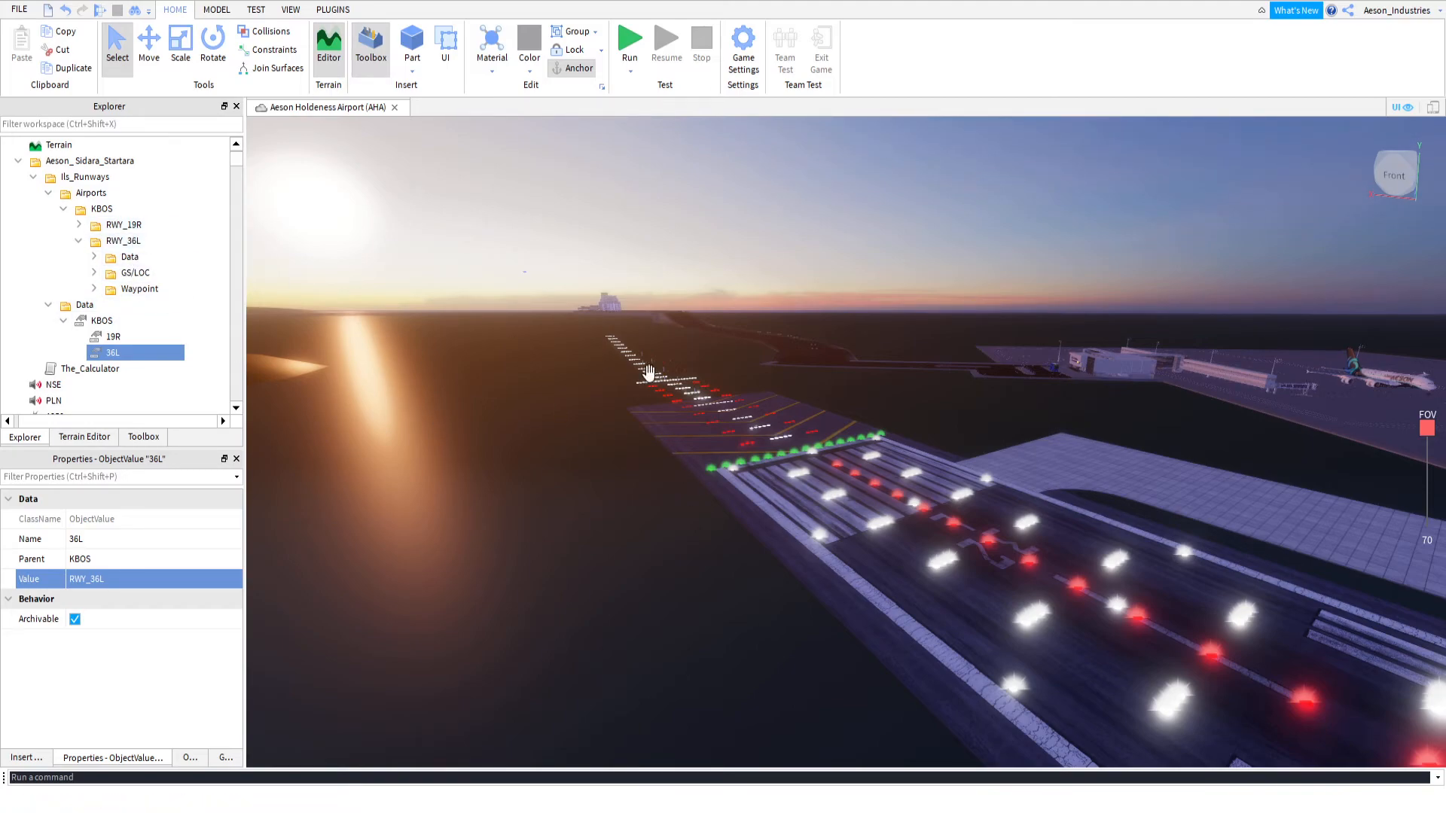
# Examine the runway's threshold, centreline and direction in the 3D view, and switch to the browser with the magnetic heading diagram
pyautogui.moveTo(752, 394); pyautogui.dragTo(776, 393, button='right')
pyautogui.press('w')
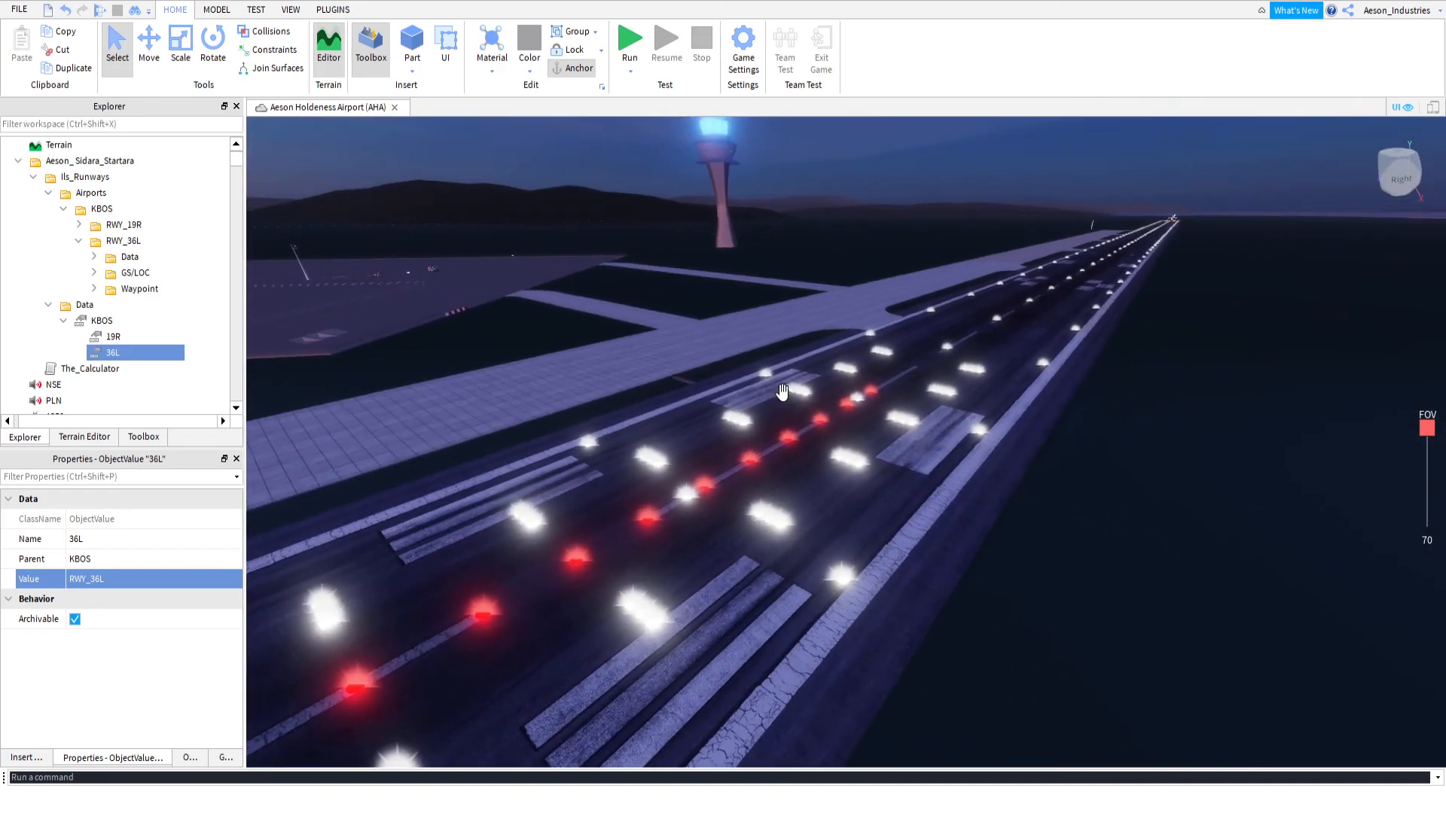
pyautogui.press('w')
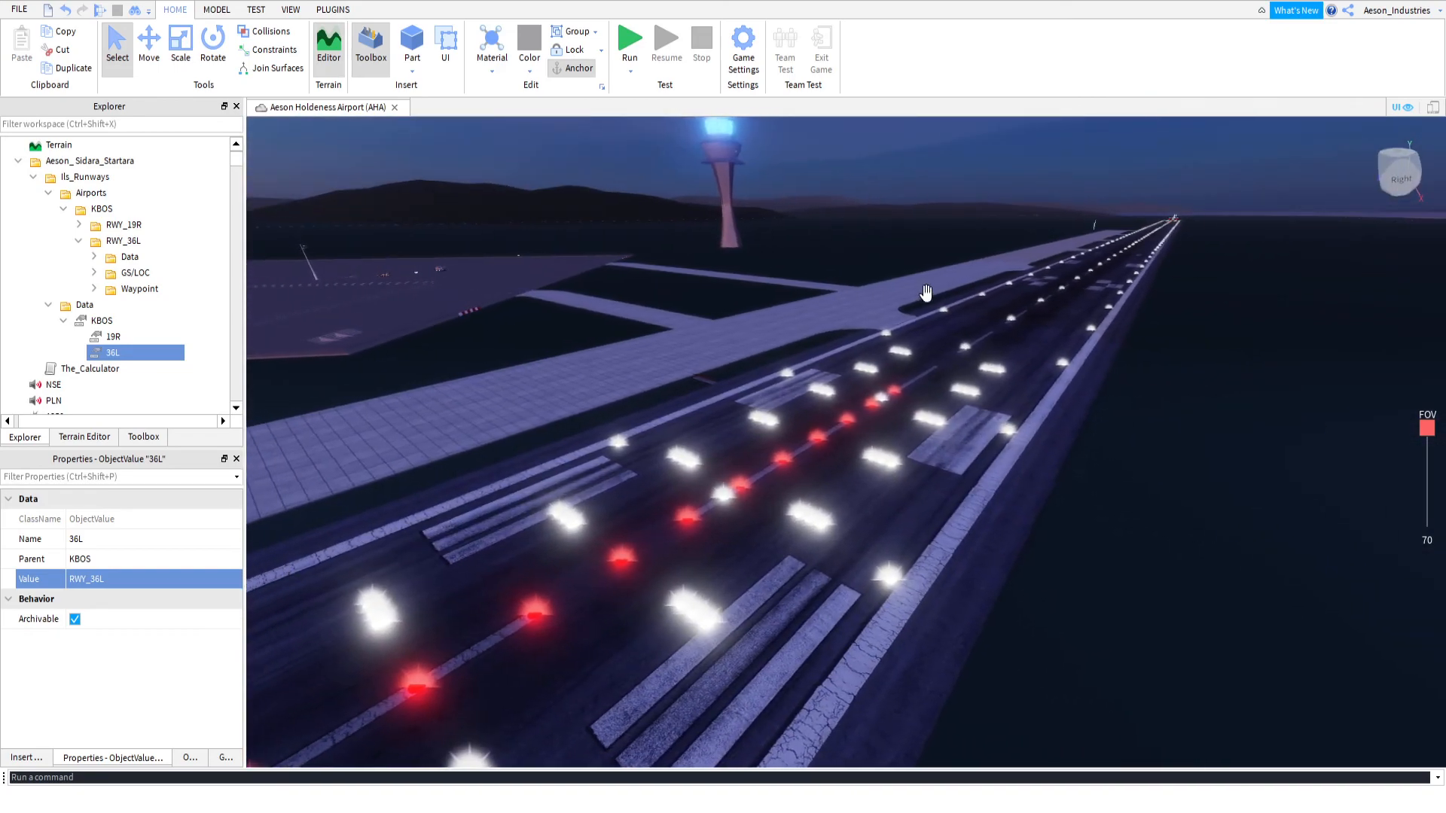
pyautogui.press('w')
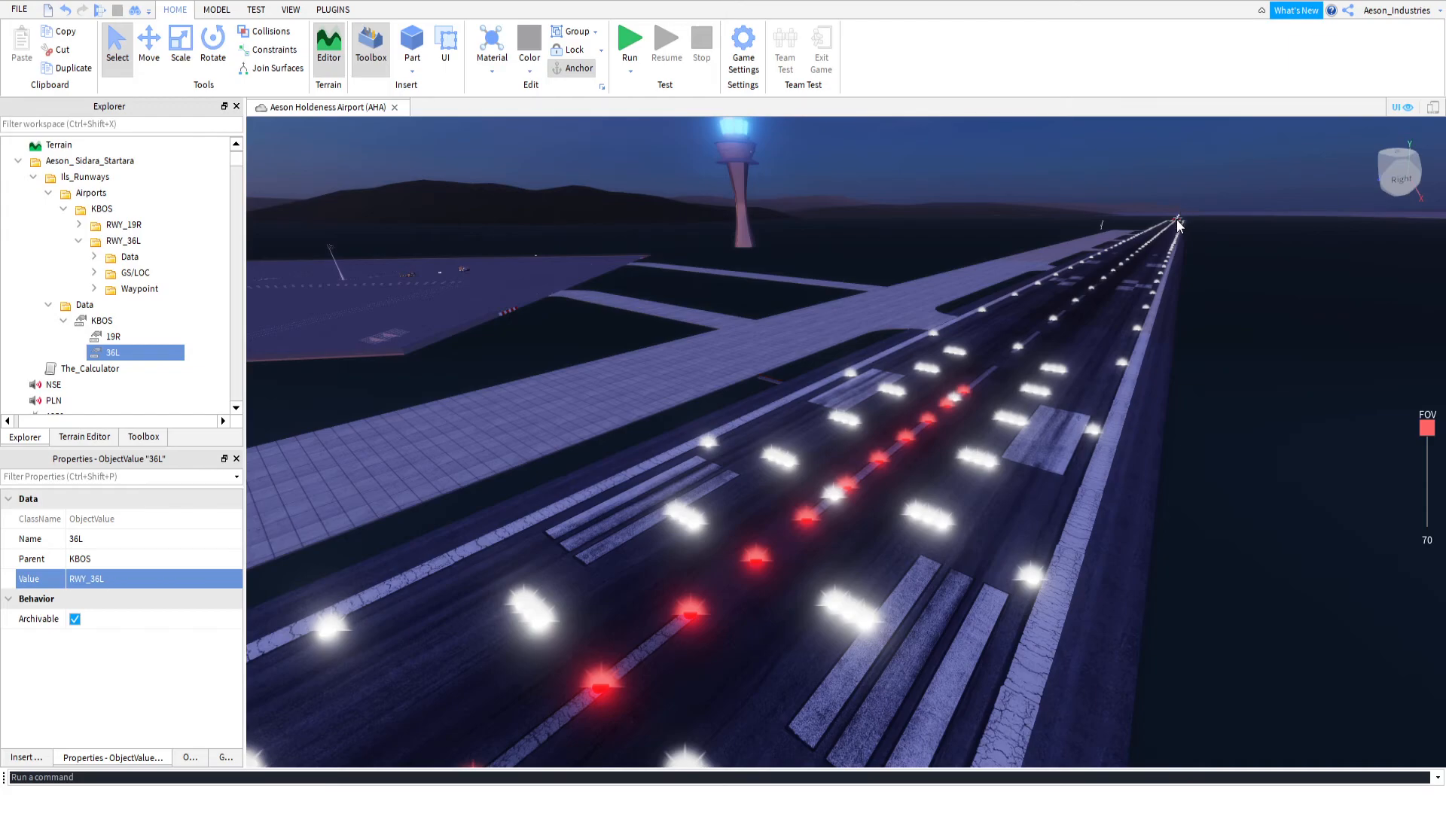
pyautogui.moveTo(1048, 283); pyautogui.dragTo(1048, 283, button='right')
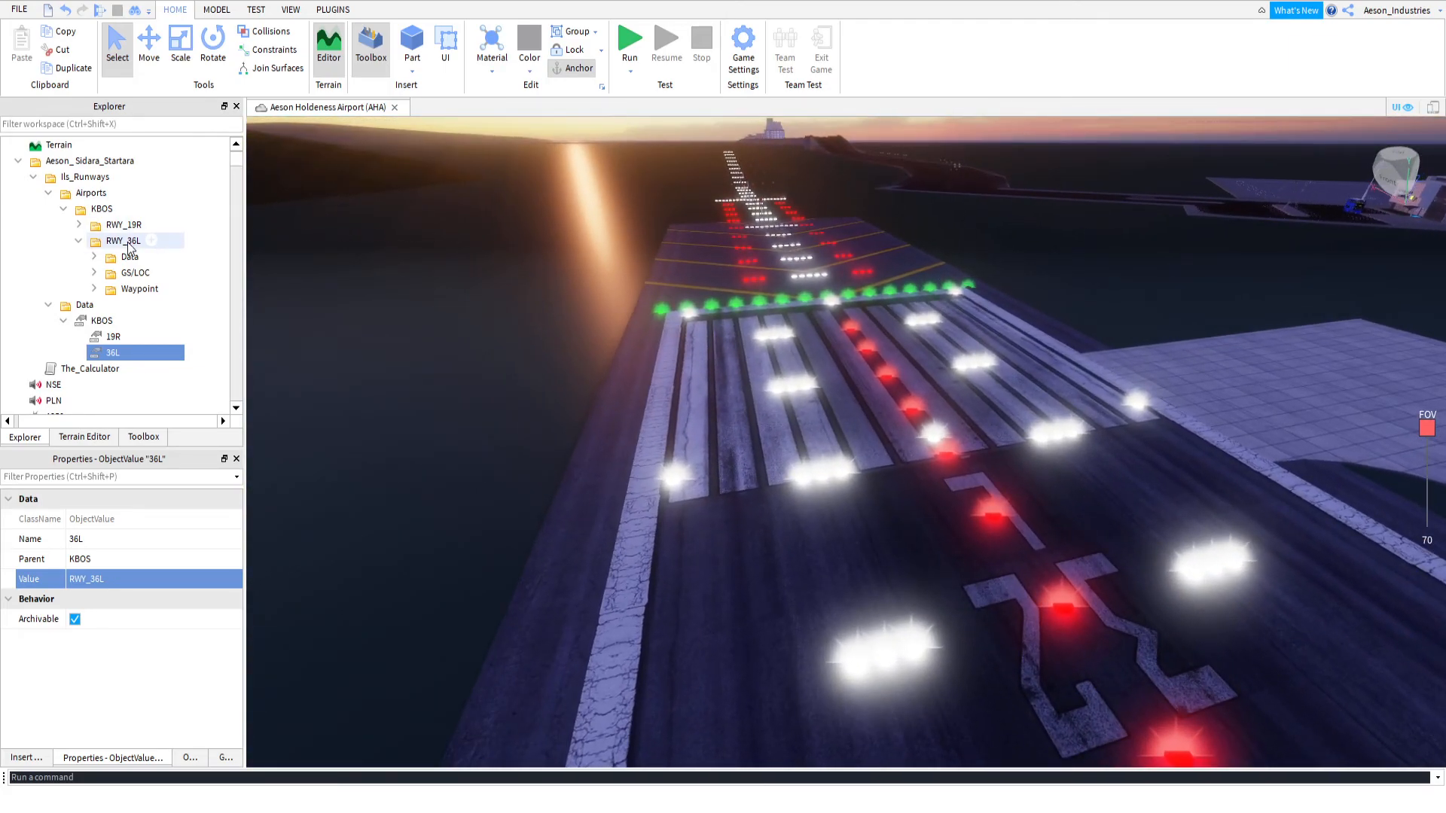
pyautogui.click(157, 226)
pyautogui.moveTo(573, 278); pyautogui.dragTo(633, 254, button='right')
pyautogui.press('w')
pyautogui.press('a')
pyautogui.press('w')
pyautogui.press('w')
pyautogui.press('s')
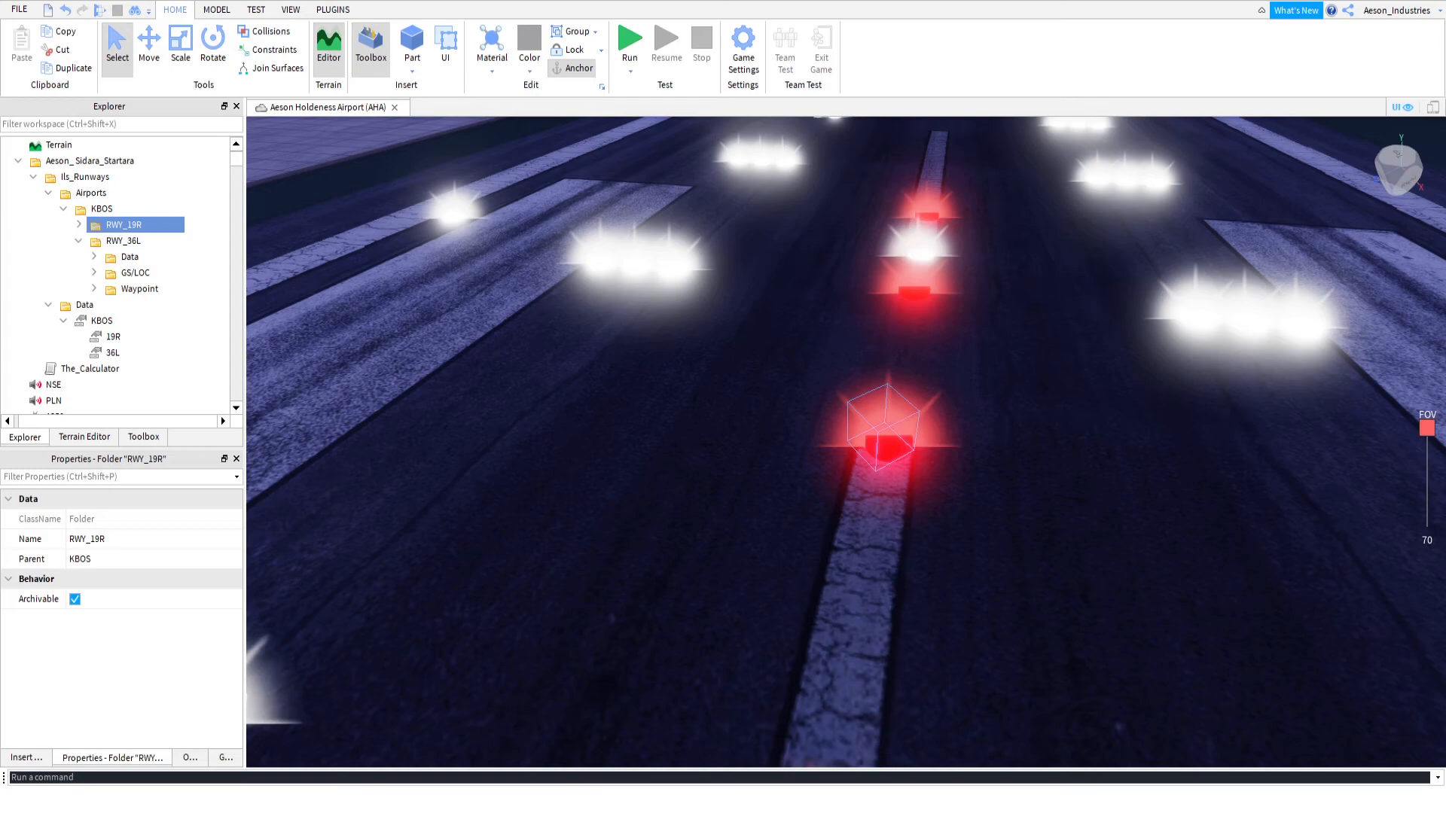
pyautogui.hotkey('alt', 'Tab')
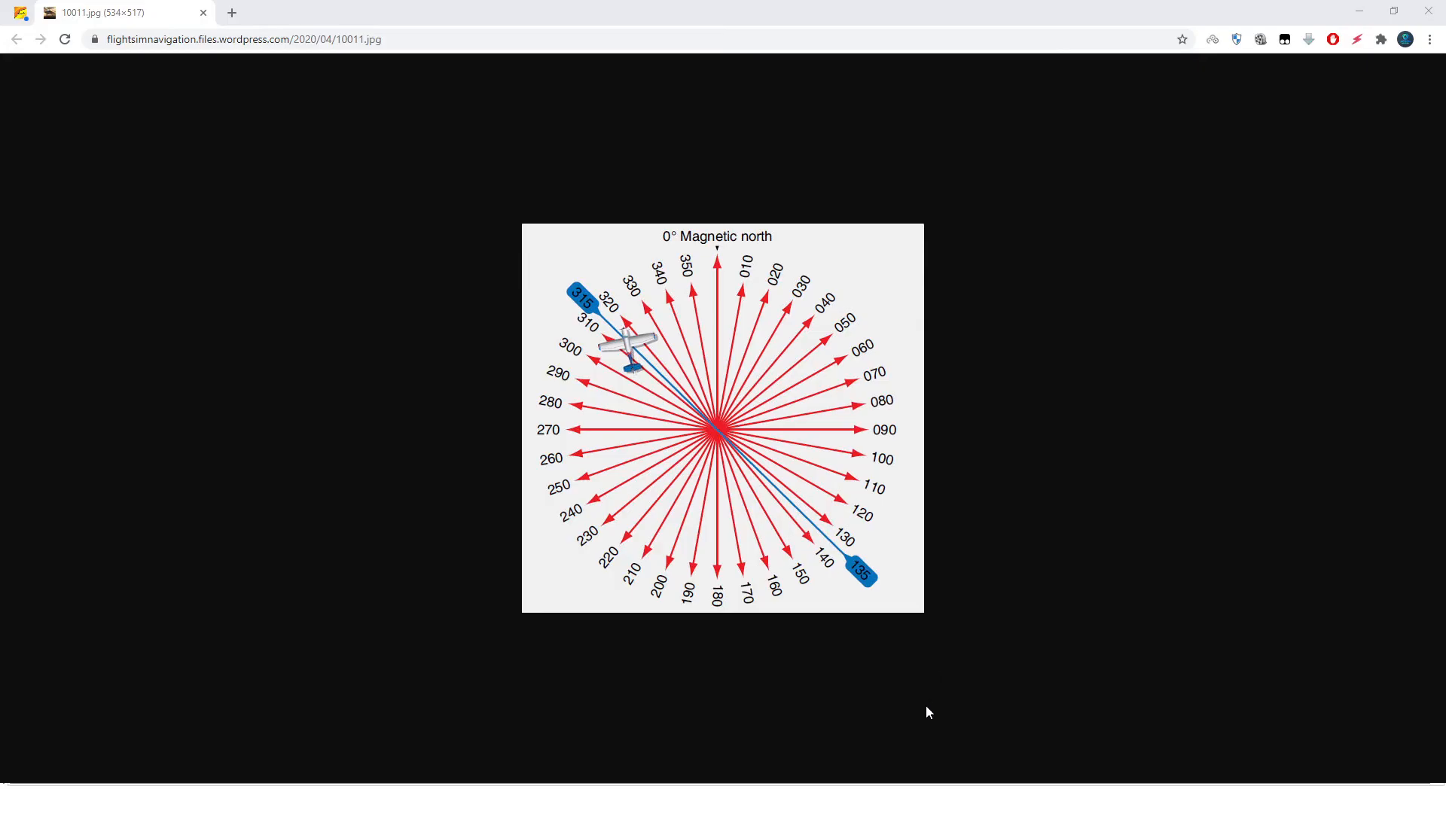
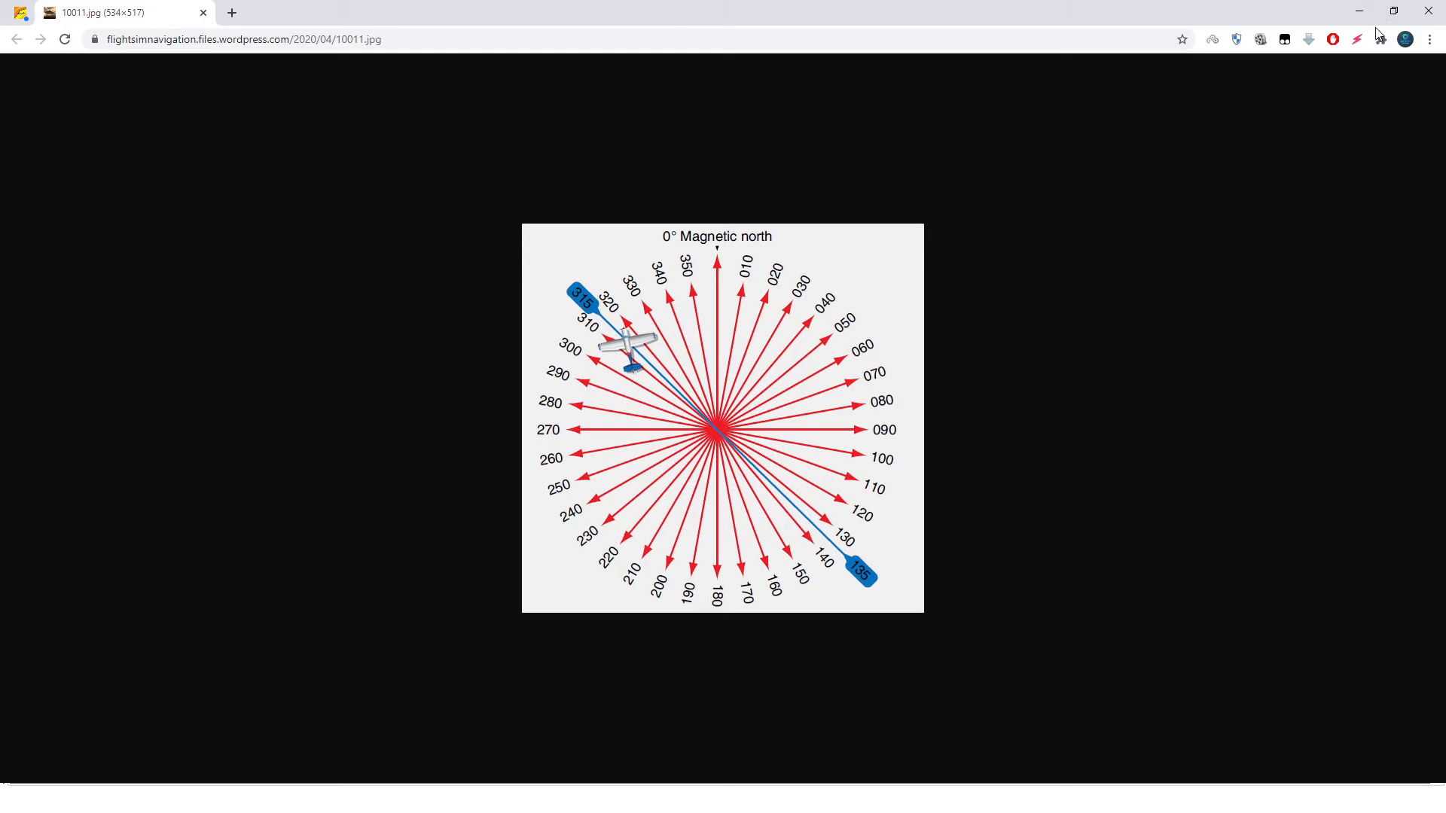
# Switch back to Roblox Studio and enter 225/ as the True_Radial value in RWY_36L's Data folder
pyautogui.click(1359, 10)
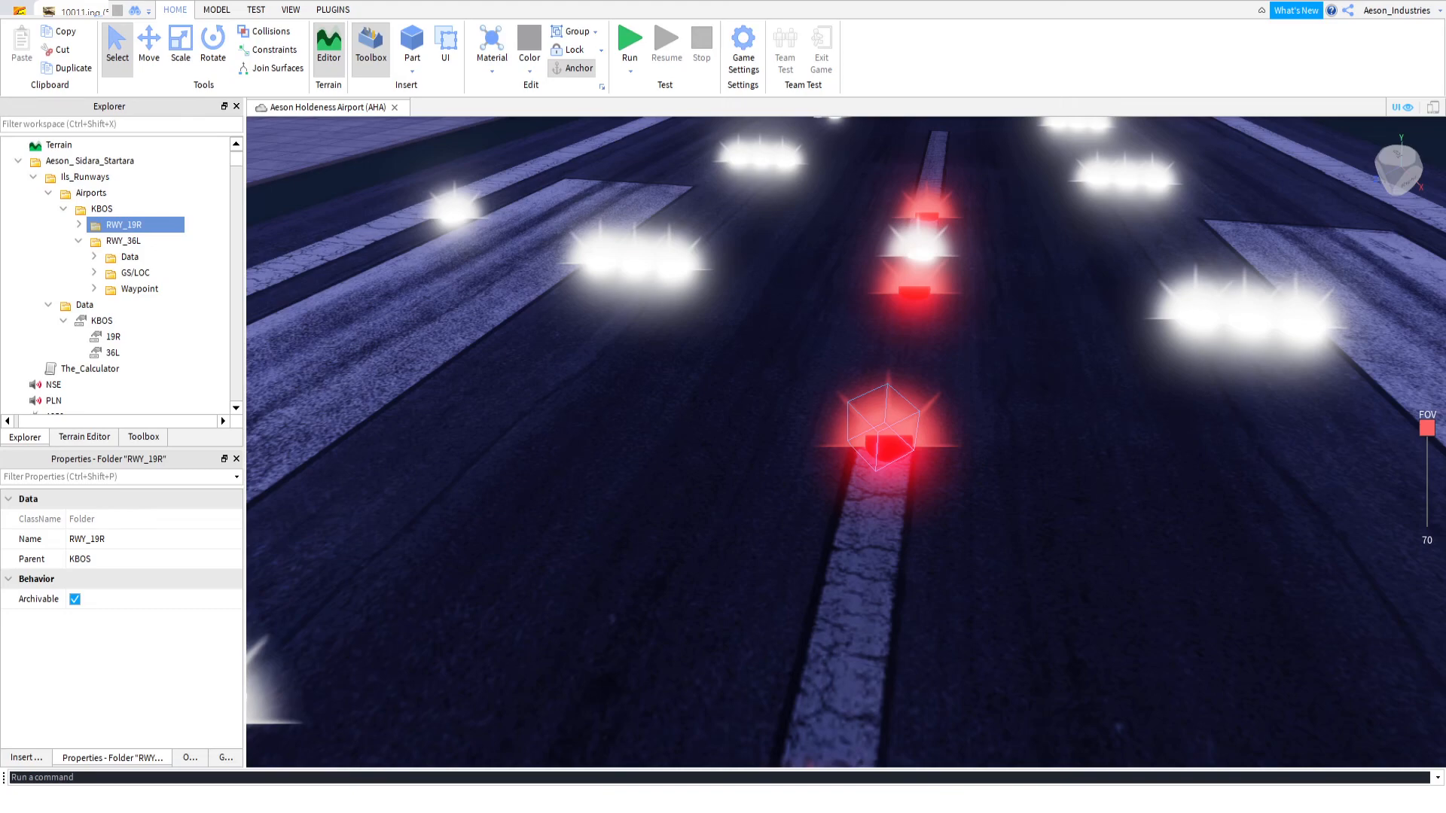
pyautogui.moveTo(553, 324); pyautogui.dragTo(598, 275, button='right')
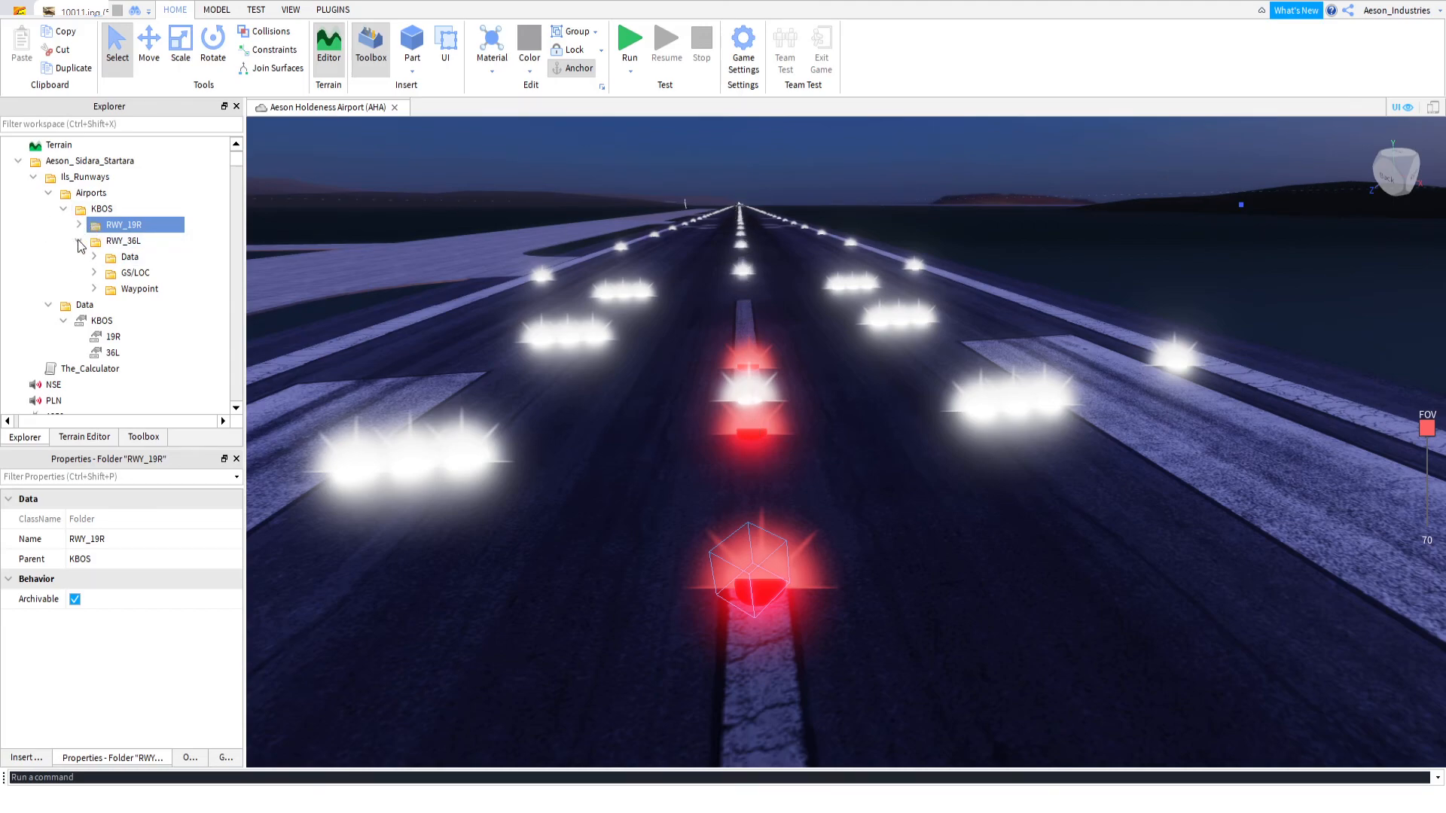
pyautogui.click(94, 257)
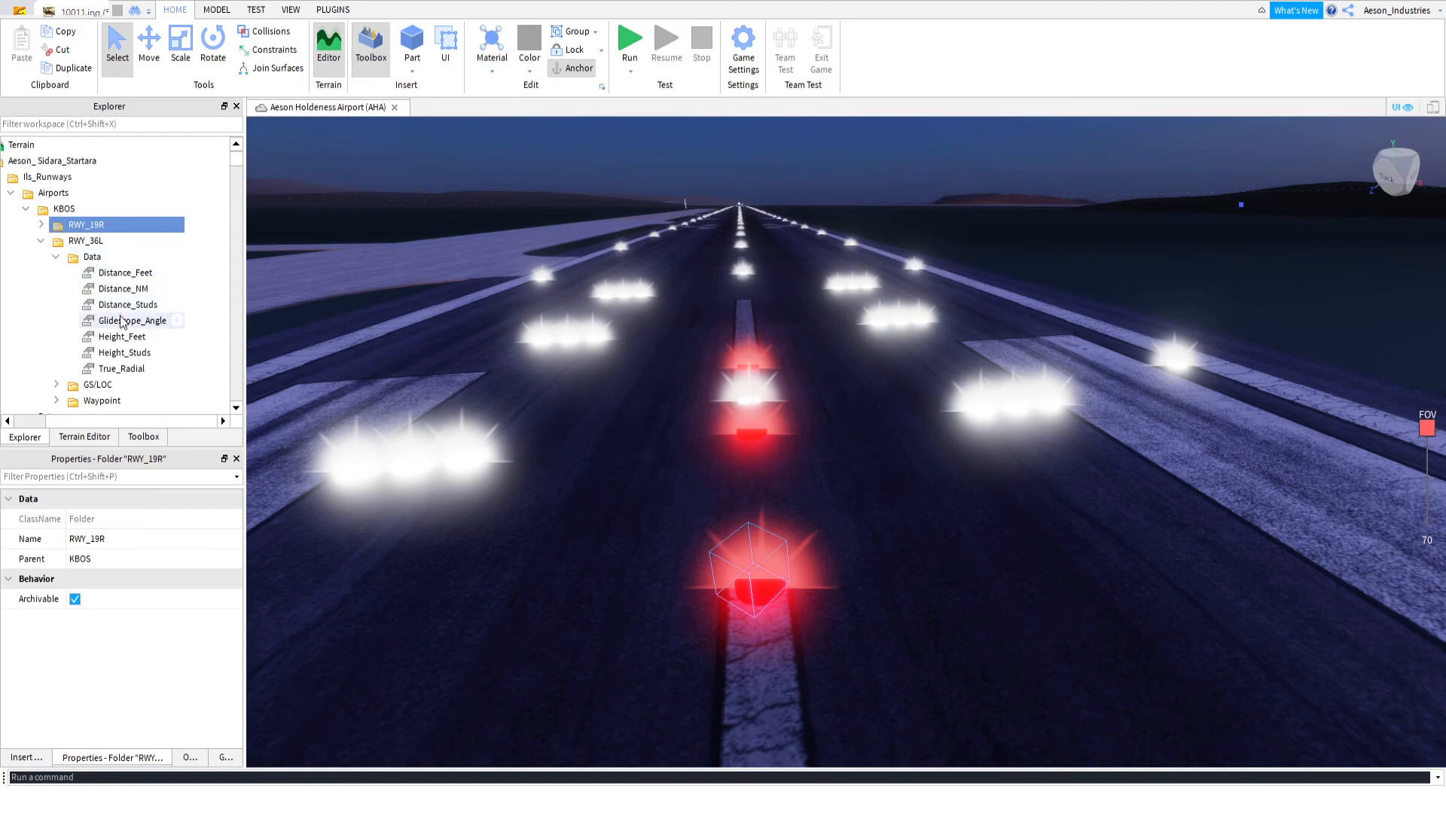
pyautogui.click(120, 369)
pyautogui.click(81, 580)
pyautogui.write('225/')
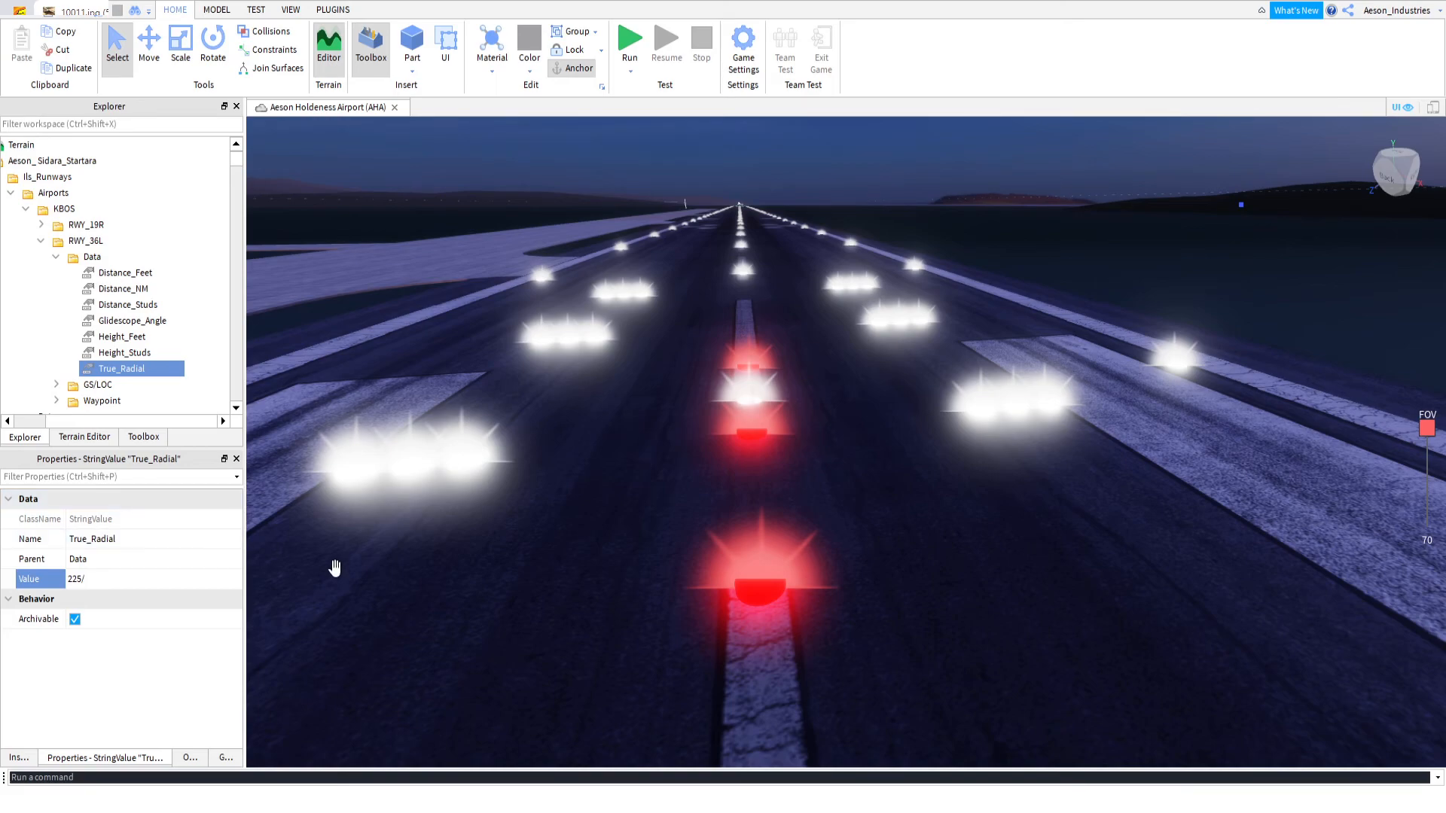
# Check the magnetic heading diagram in the browser and complete RWY_36L's True_Radial value as 225/135
pyautogui.click(846, 800)
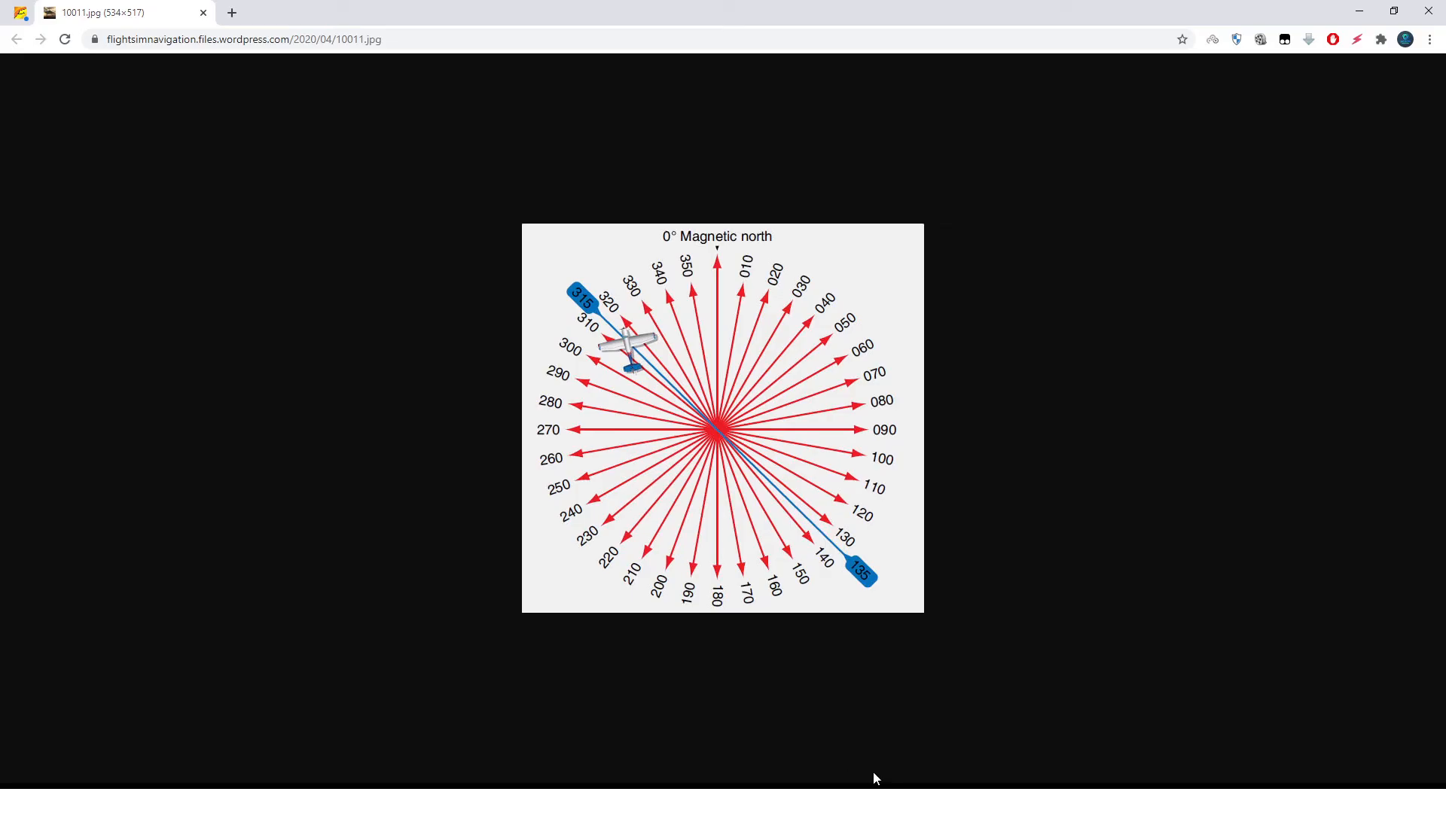
pyautogui.click(851, 800)
pyautogui.click(1360, 10)
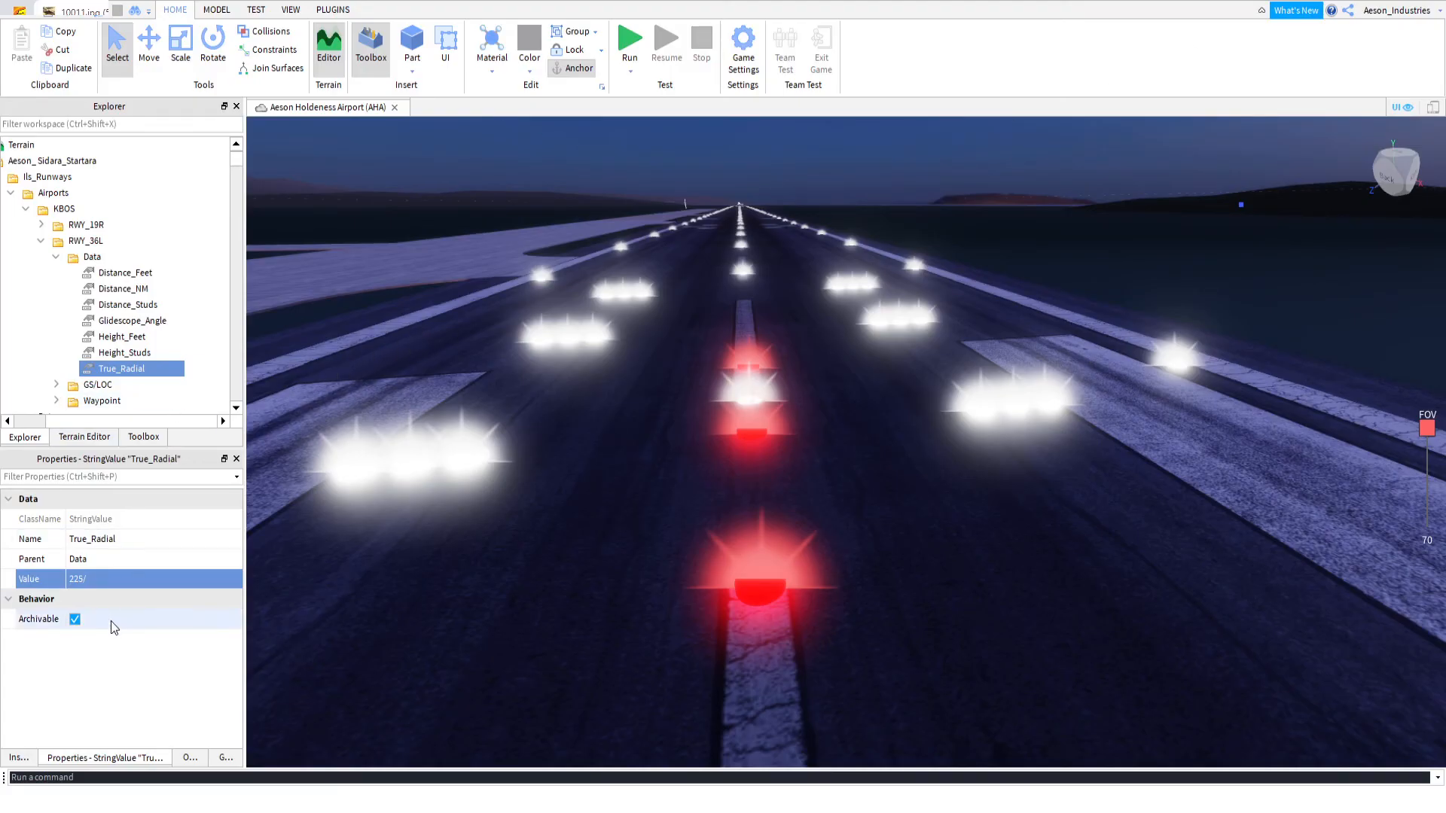
pyautogui.click(128, 579)
pyautogui.write('135')
pyautogui.press('Return')
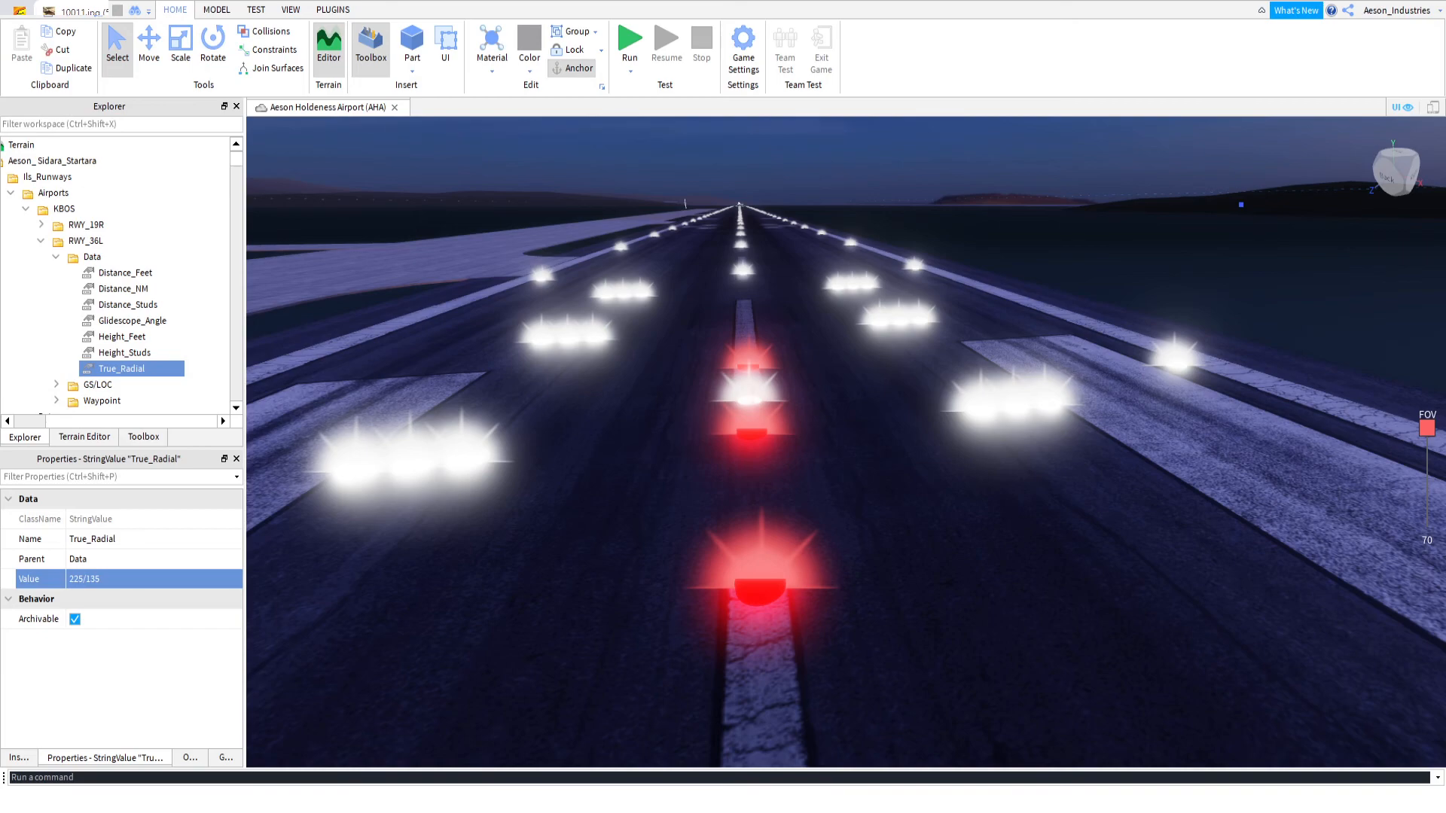
# Switch to the browser and consult the magnetic heading diagram again for the runway's direction
pyautogui.click(700, 802)
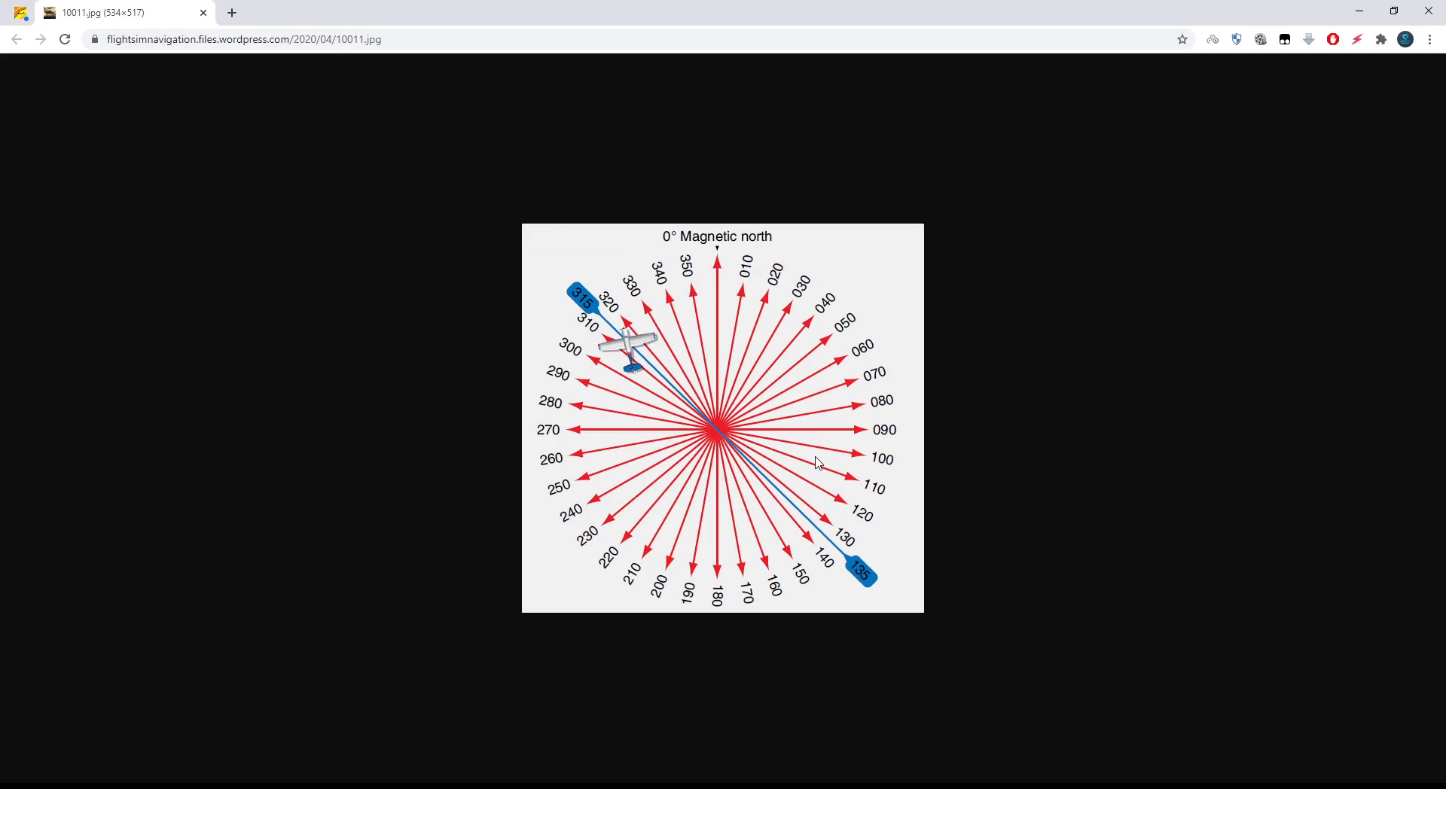
pyautogui.click(945, 788)
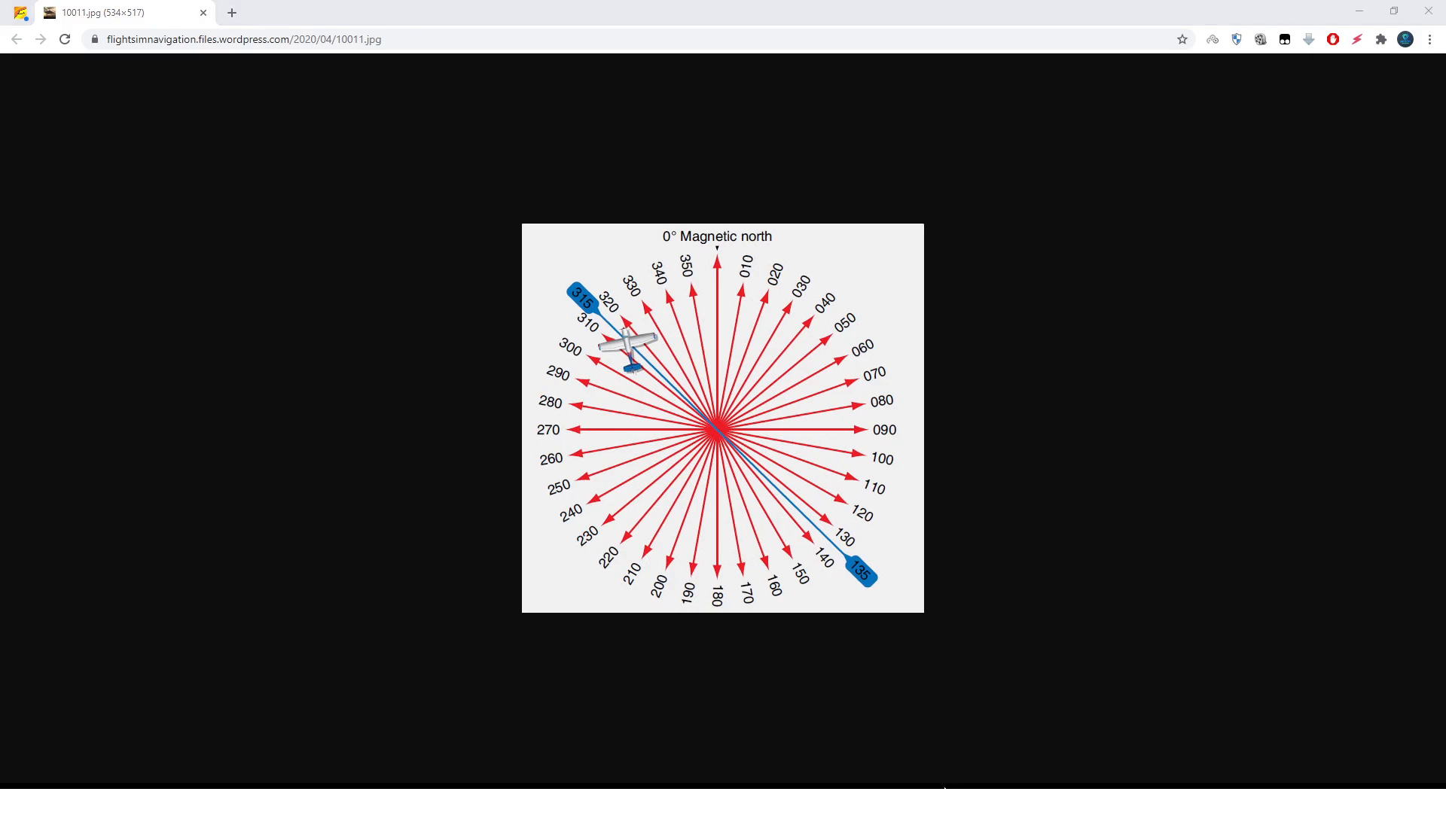